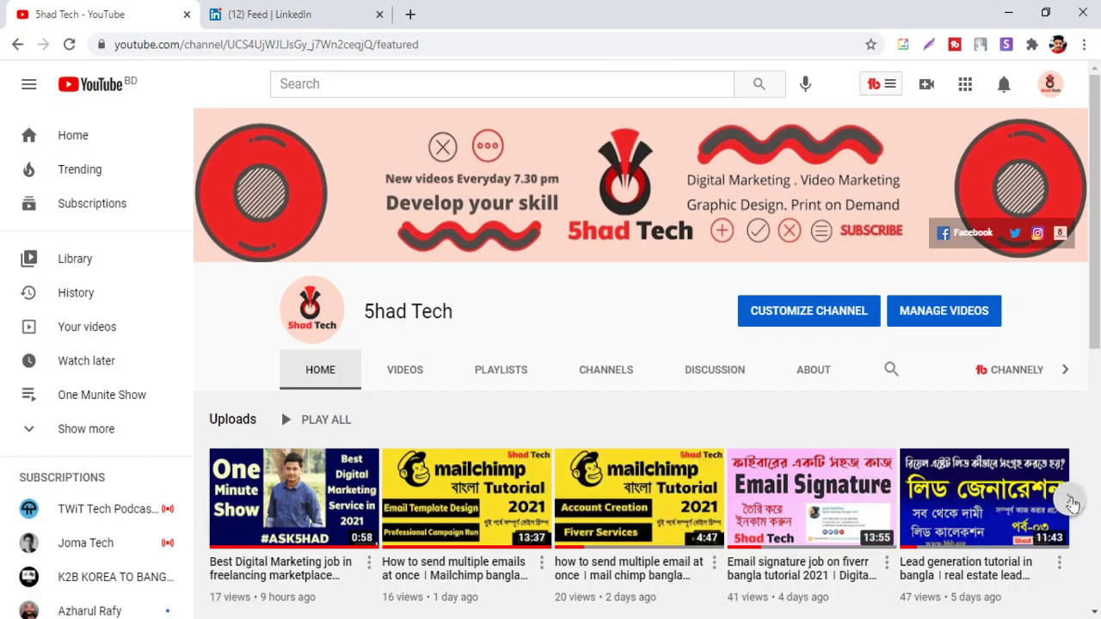
Show the channel's next set of YouTube uploads, then switch to the LinkedIn feed
{"action": "left_click", "coordinate": [1077, 504]}
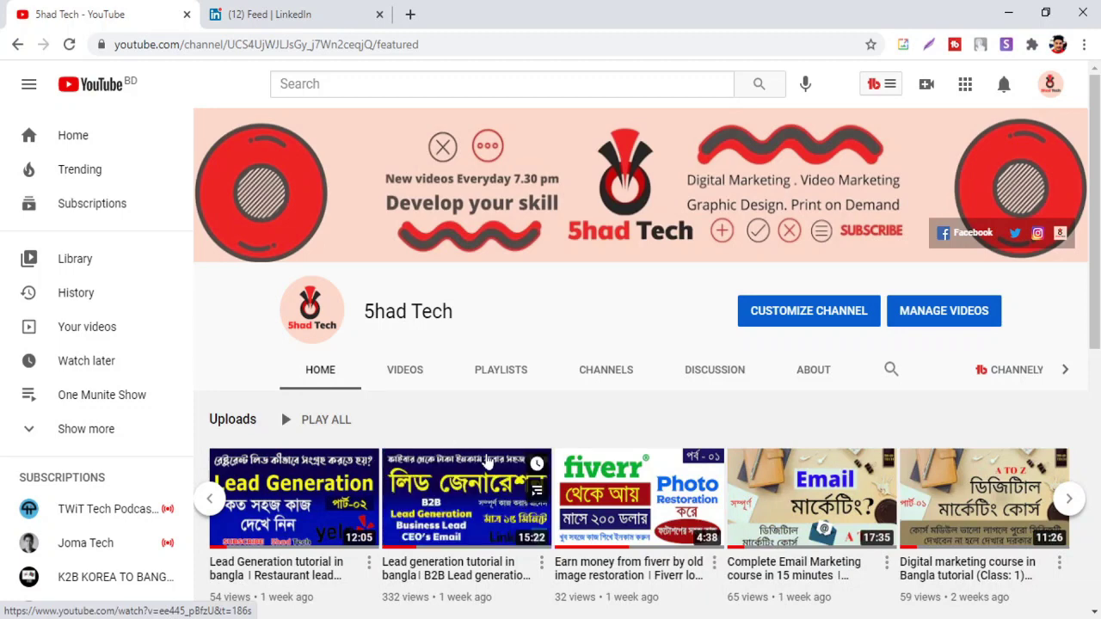
{"action": "left_click", "coordinate": [307, 9]}
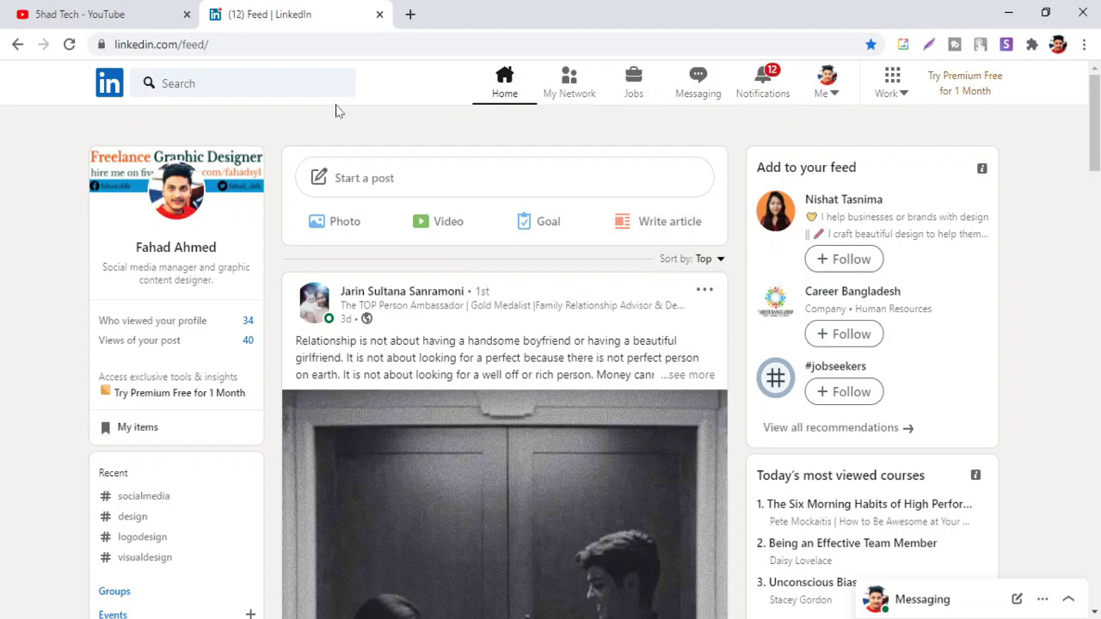
Run a LinkedIn search with an empty keyword to list People and Posts results
{"action": "left_click", "coordinate": [241, 84]}
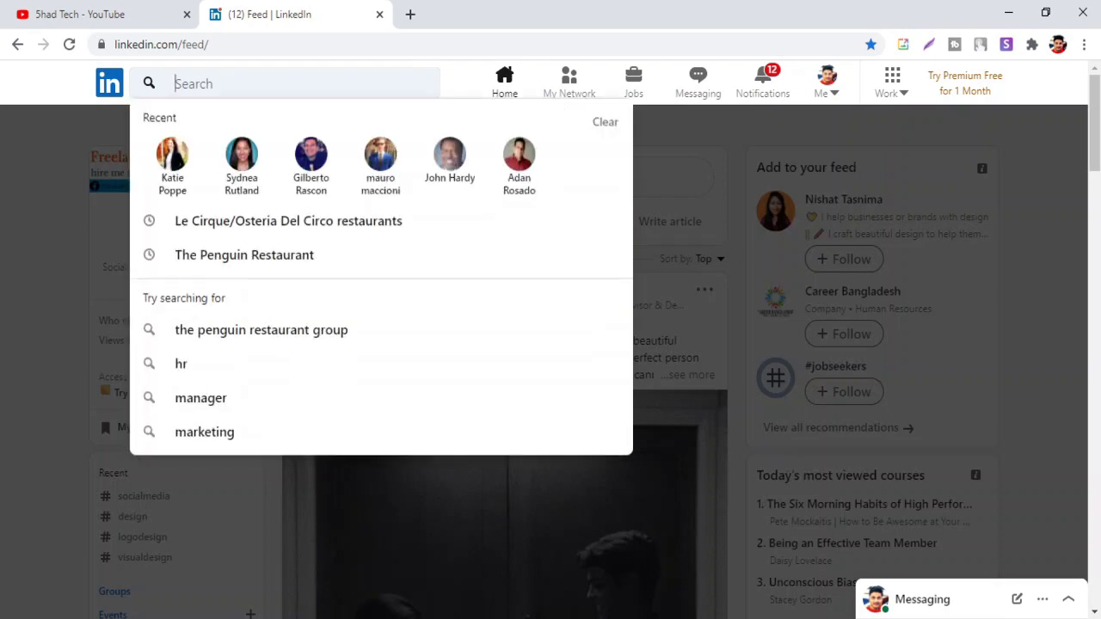
{"action": "key", "text": "Return"}
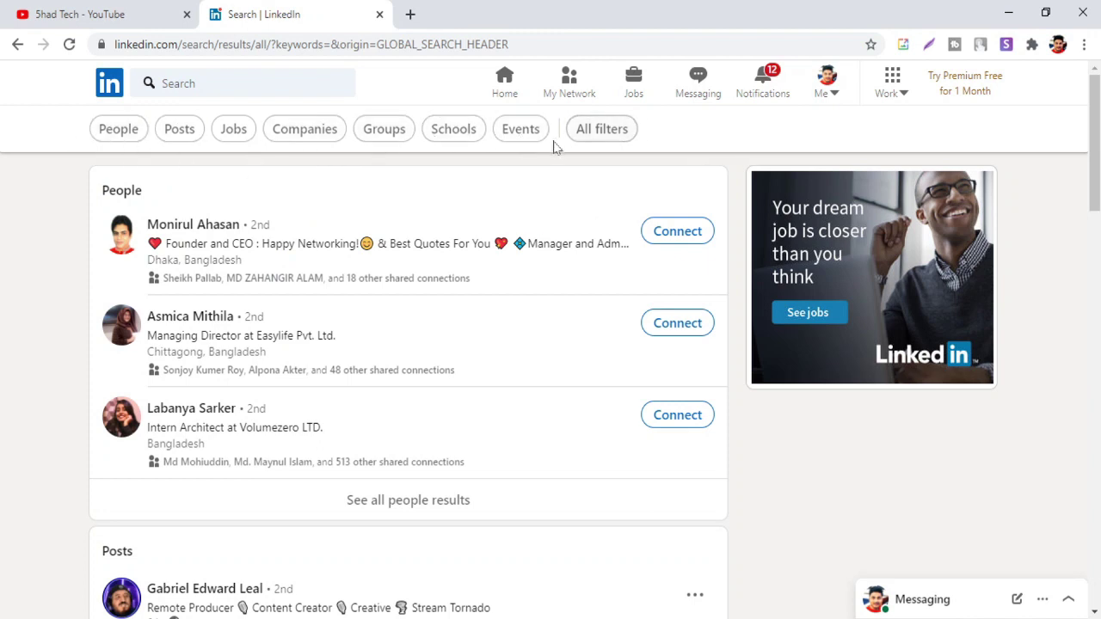
Open all people filters and tick United States under Locations
{"action": "left_click", "coordinate": [588, 138]}
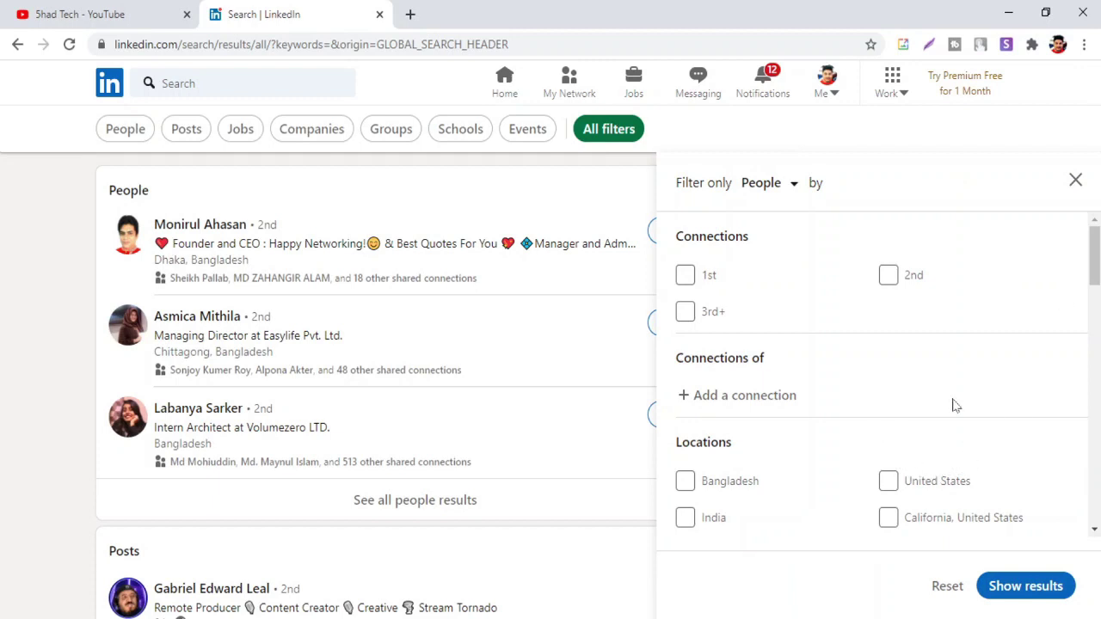
{"action": "scroll", "coordinate": [953, 404], "scroll_direction": "down", "scroll_amount": 2}
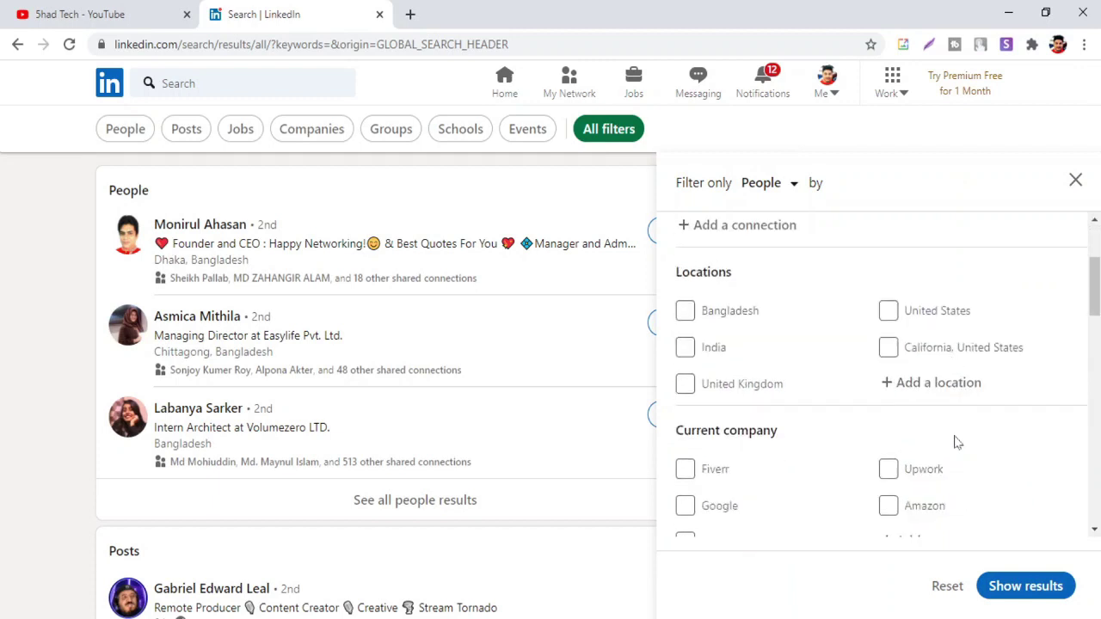
{"action": "left_click", "coordinate": [891, 318]}
{"action": "scroll", "coordinate": [833, 343], "scroll_direction": "down", "scroll_amount": 5}
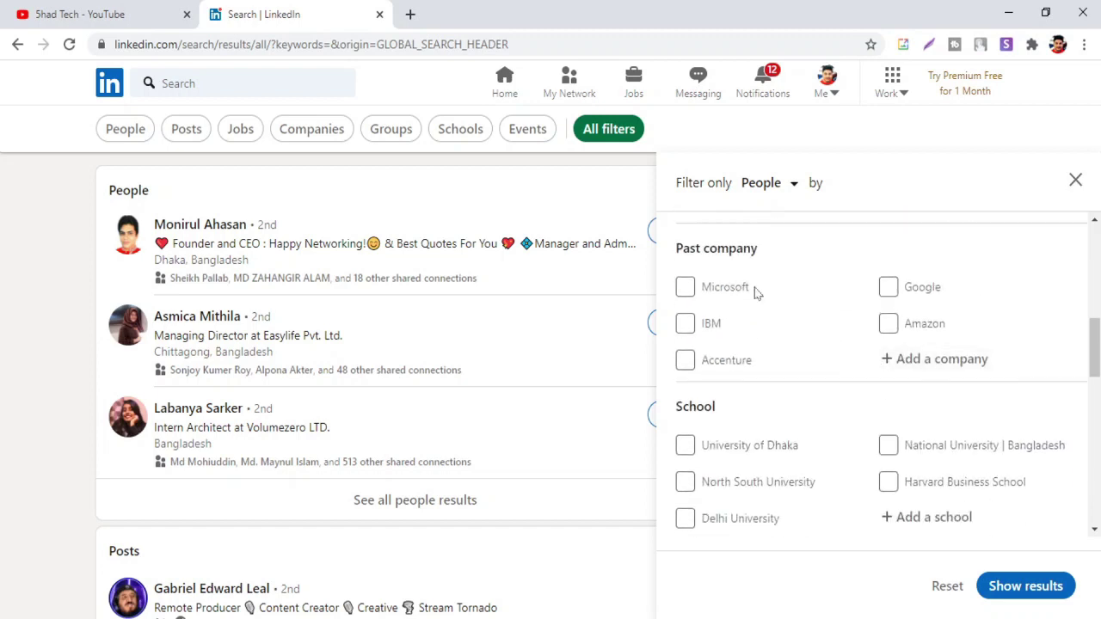
Add Restaurants as the industry filter
{"action": "scroll", "coordinate": [841, 282], "scroll_direction": "up", "scroll_amount": 5}
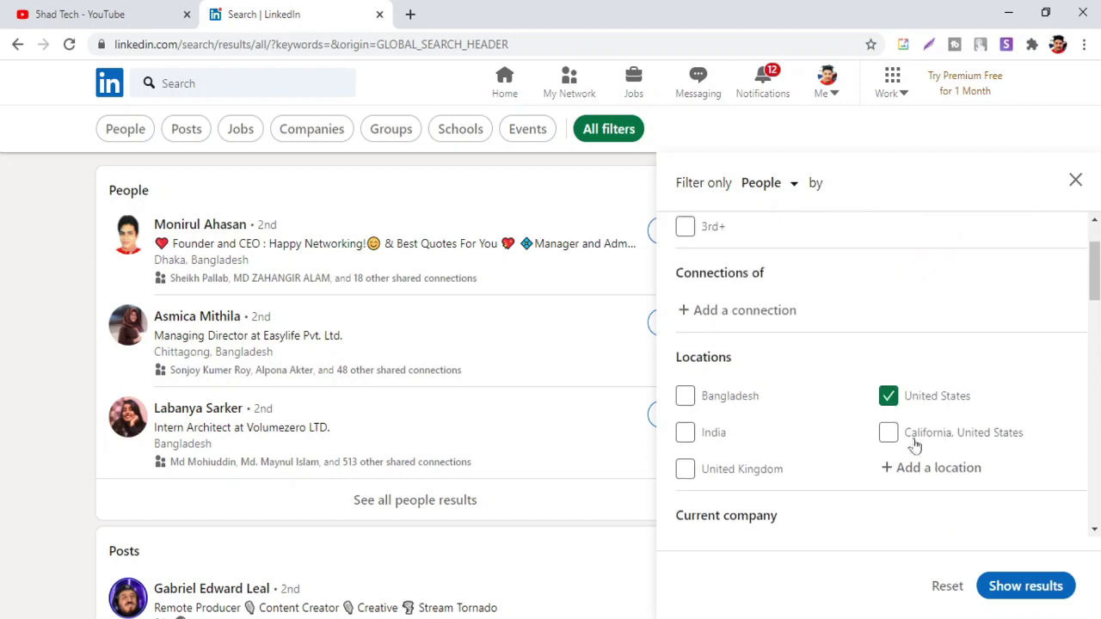
{"action": "scroll", "coordinate": [835, 401], "scroll_direction": "down", "scroll_amount": 4}
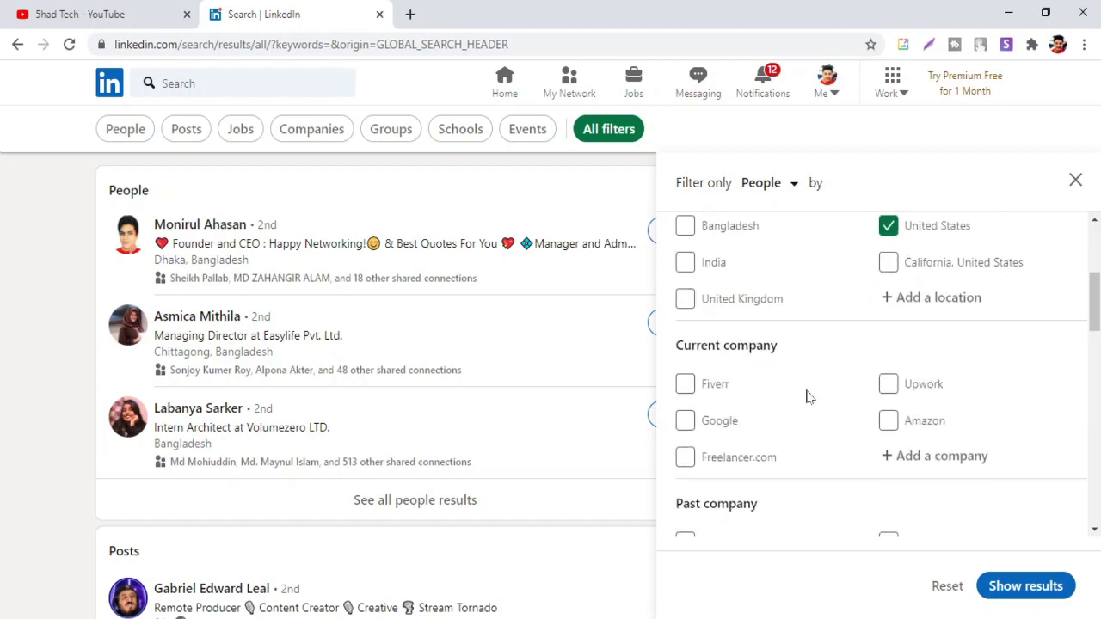
{"action": "scroll", "coordinate": [808, 397], "scroll_direction": "down", "scroll_amount": 5}
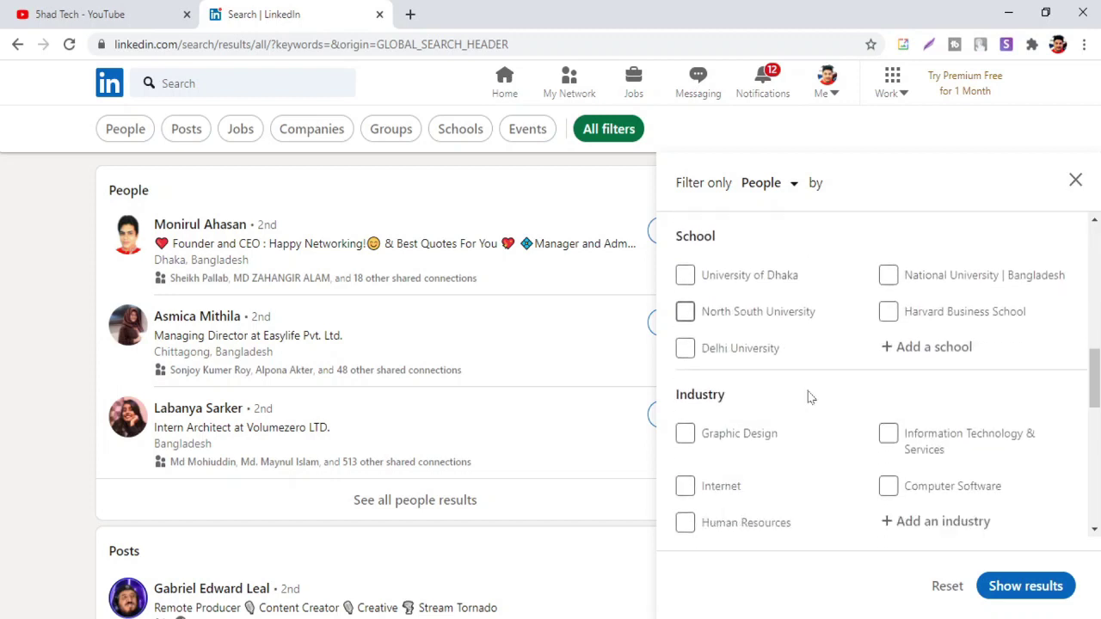
{"action": "left_click", "coordinate": [912, 357]}
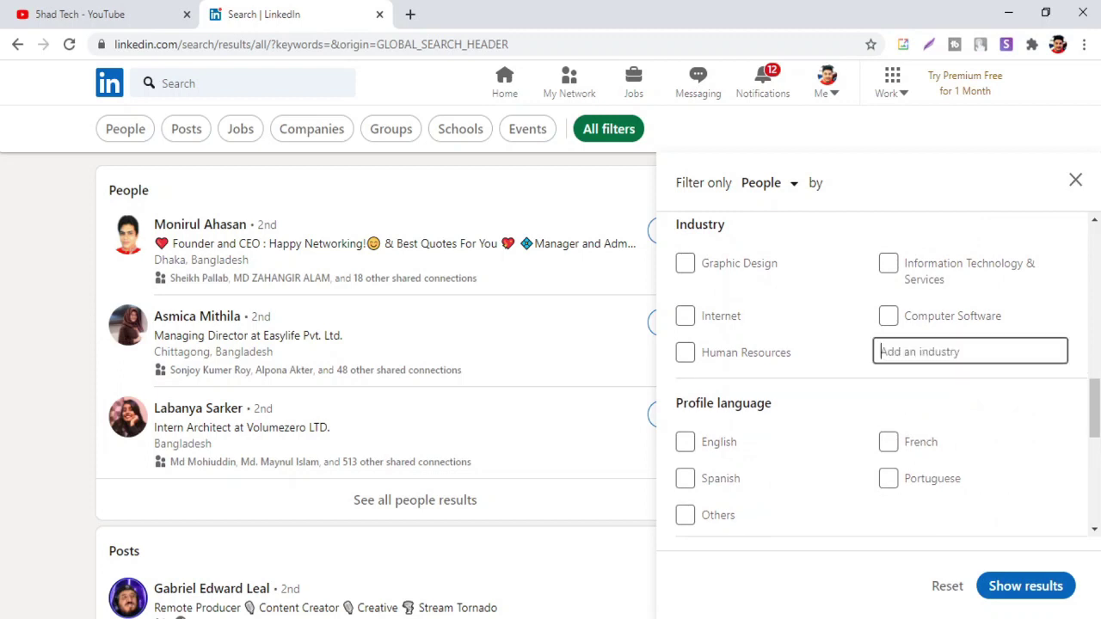
{"action": "type", "text": "resta"}
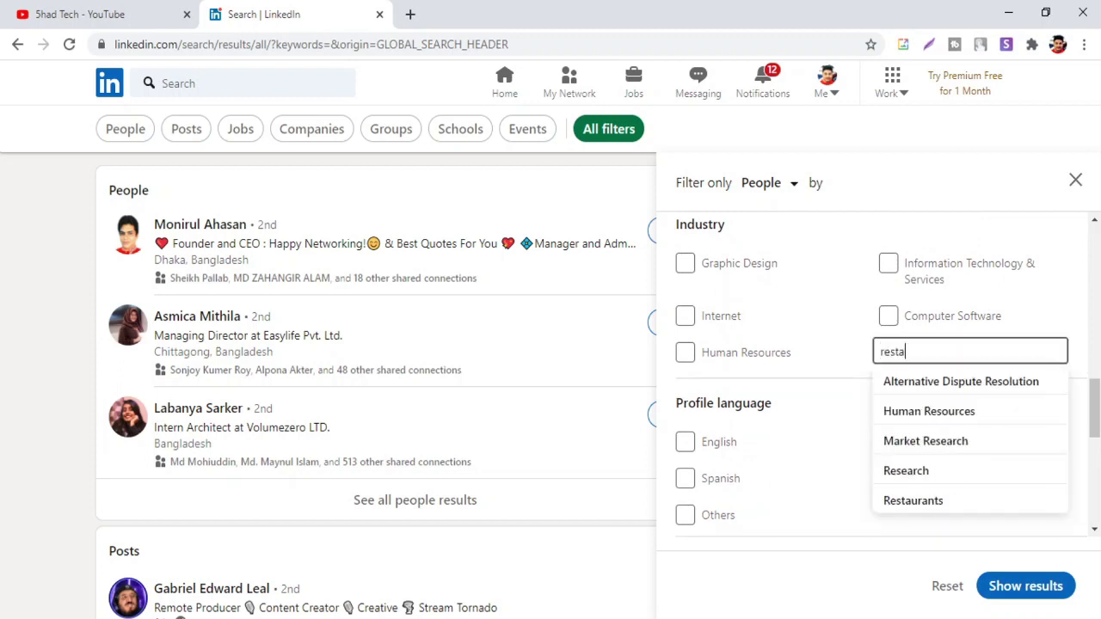
{"action": "type", "text": "u"}
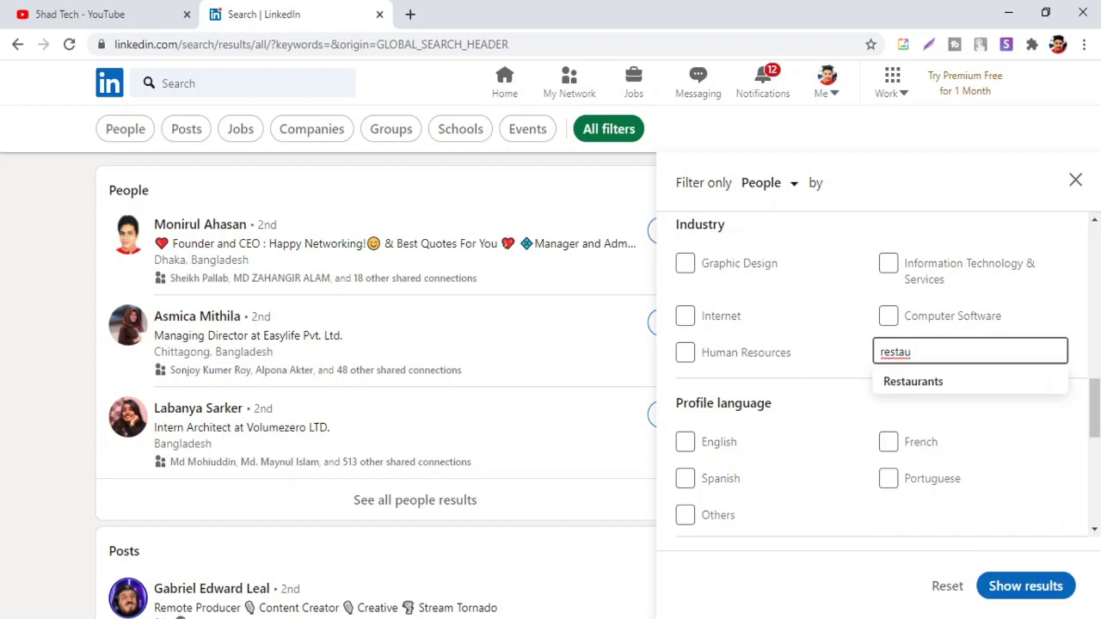
{"action": "left_click", "coordinate": [922, 381]}
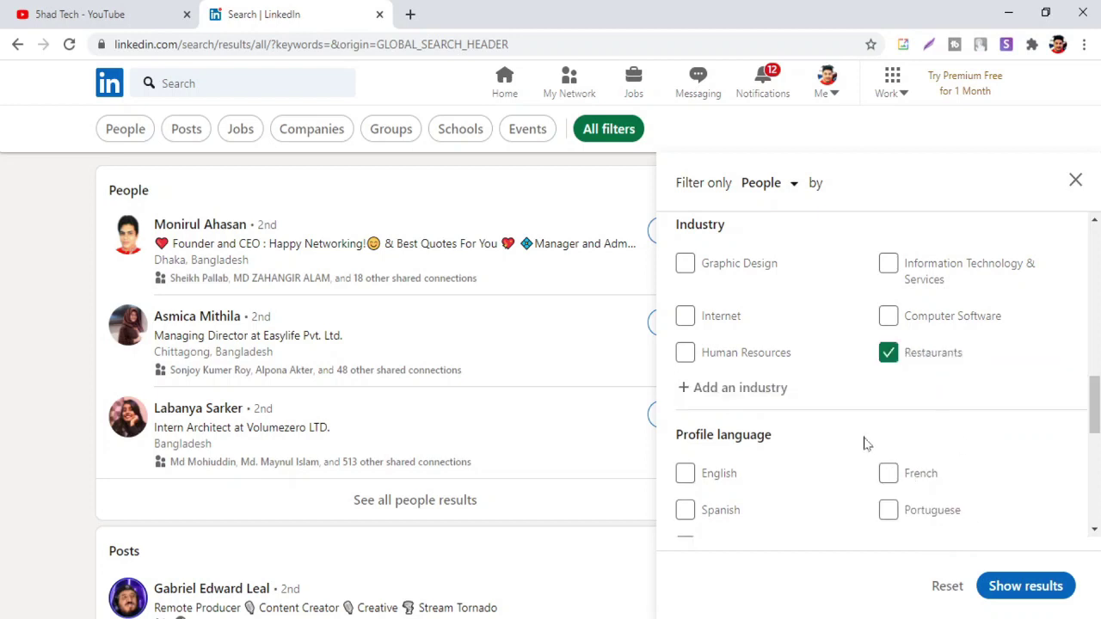
{"action": "scroll", "coordinate": [866, 444], "scroll_direction": "down", "scroll_amount": 3}
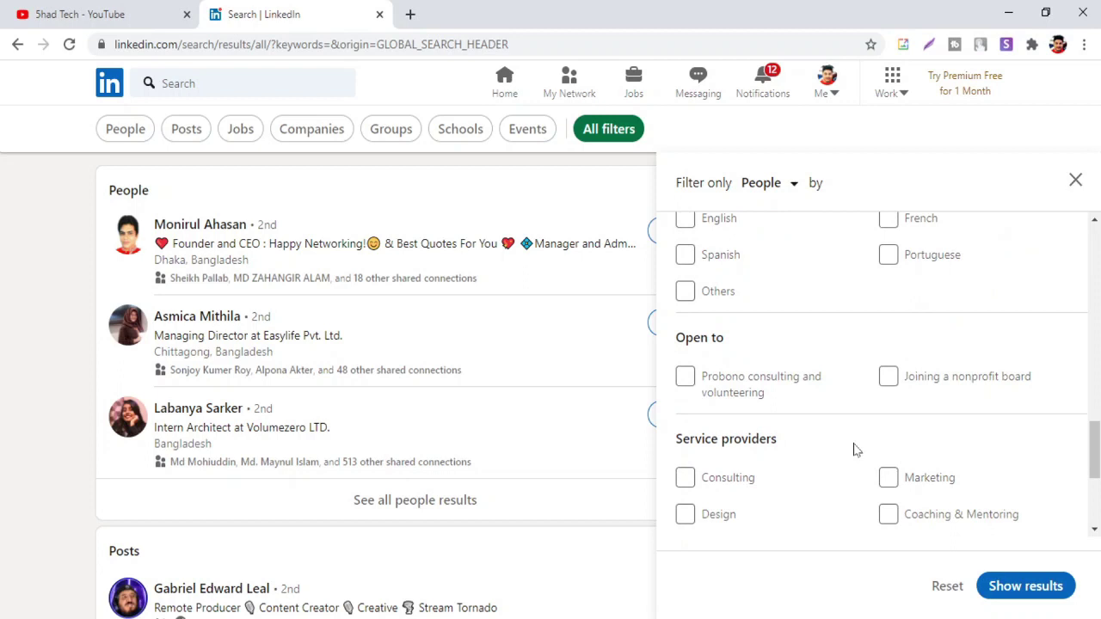
{"action": "scroll", "coordinate": [854, 449], "scroll_direction": "down", "scroll_amount": 2}
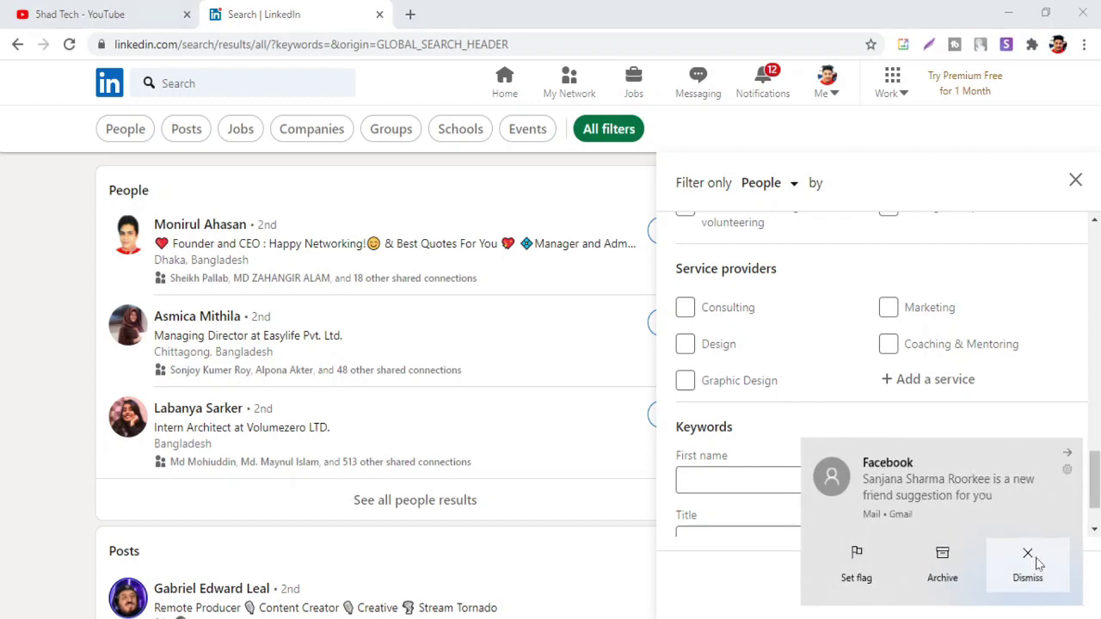
Dismiss the Facebook notification, enter 'owner' as the Title keyword and show results
{"action": "left_click", "coordinate": [1037, 563]}
{"action": "scroll", "coordinate": [774, 432], "scroll_direction": "down", "scroll_amount": 2}
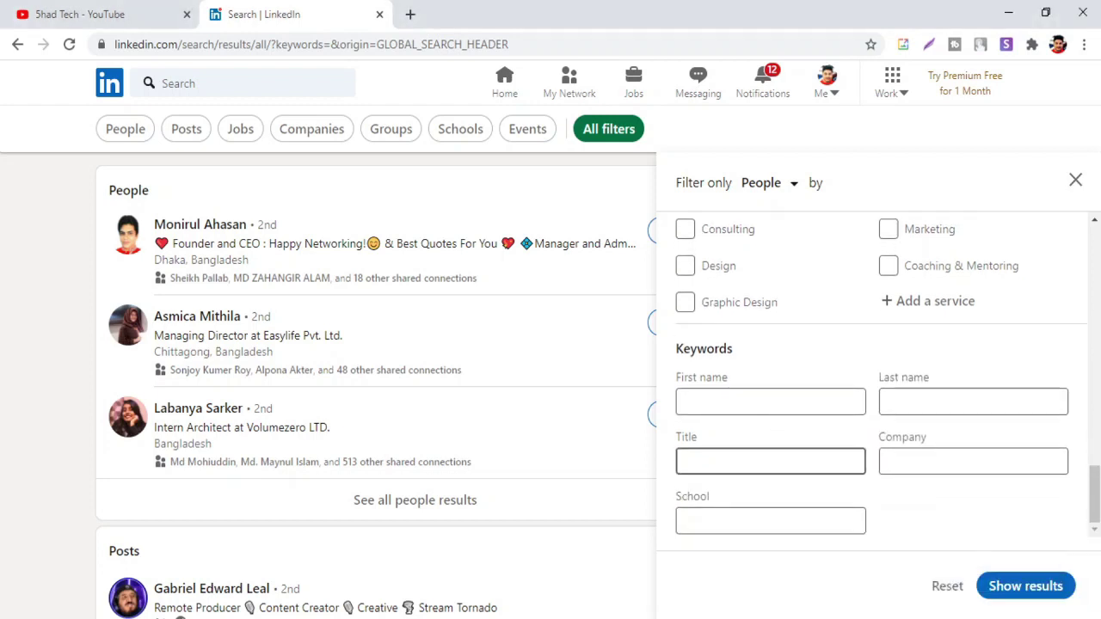
{"action": "scroll", "coordinate": [871, 369], "scroll_direction": "up", "scroll_amount": 5}
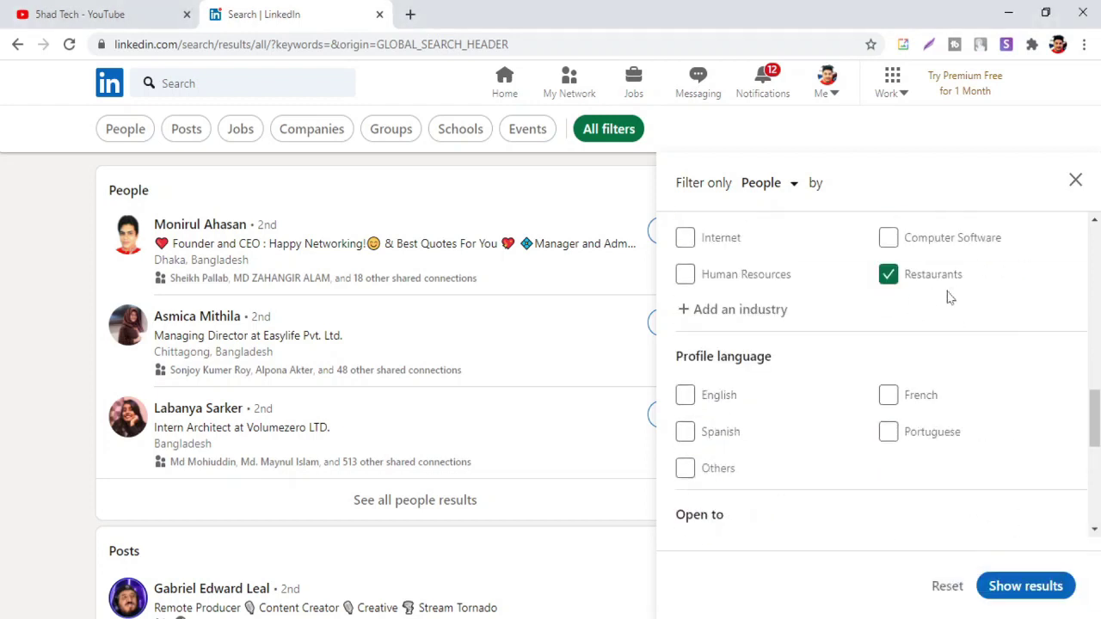
{"action": "scroll", "coordinate": [789, 361], "scroll_direction": "down", "scroll_amount": 5}
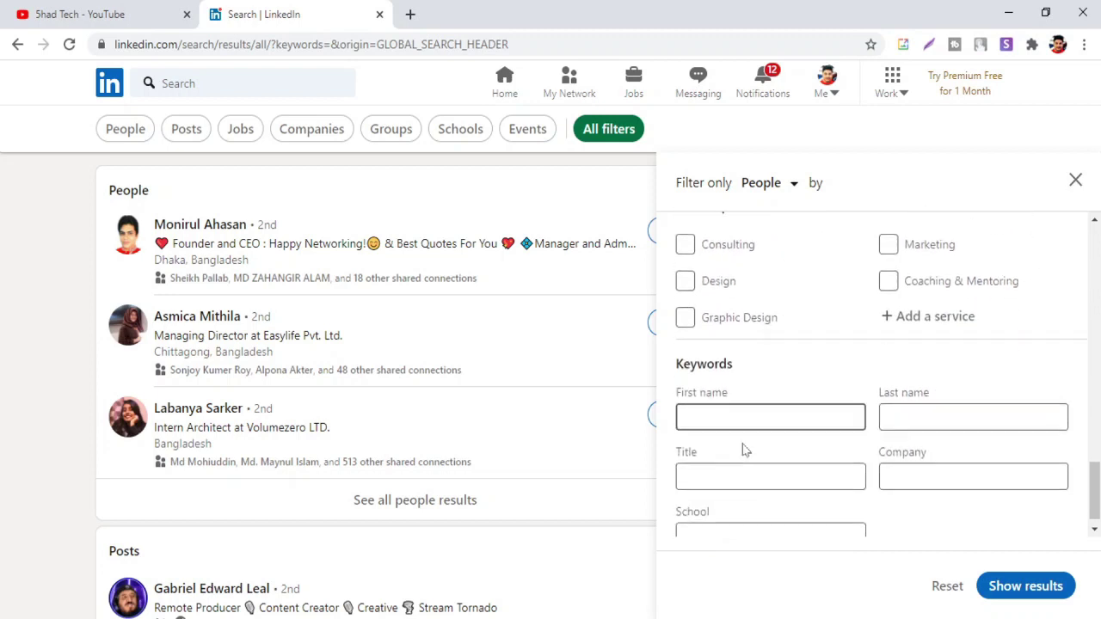
{"action": "left_click", "coordinate": [745, 452]}
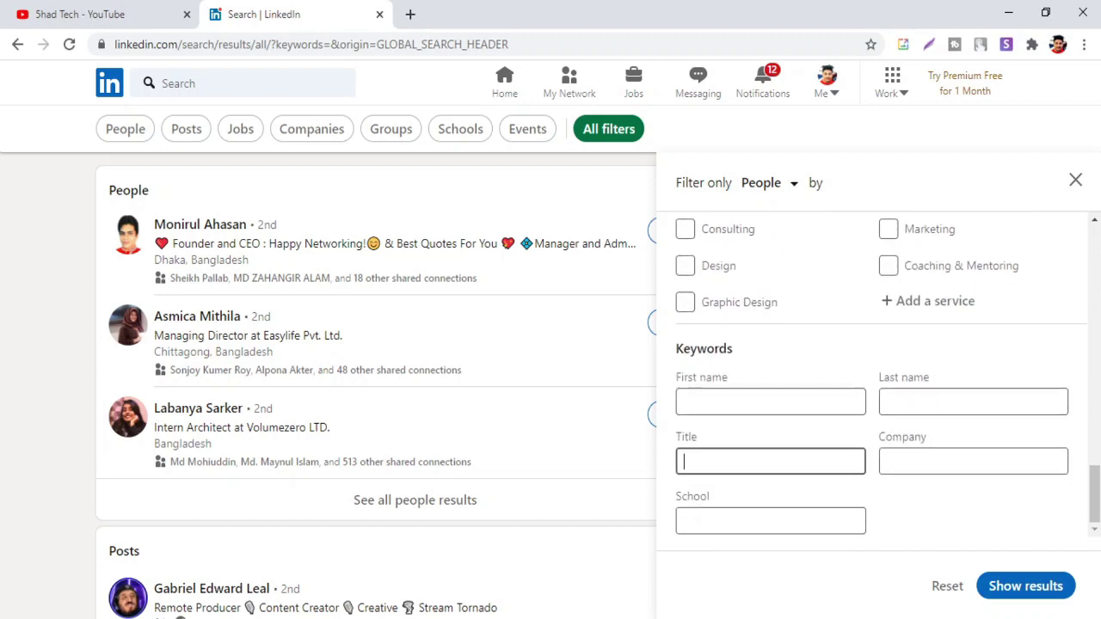
{"action": "type", "text": "owner"}
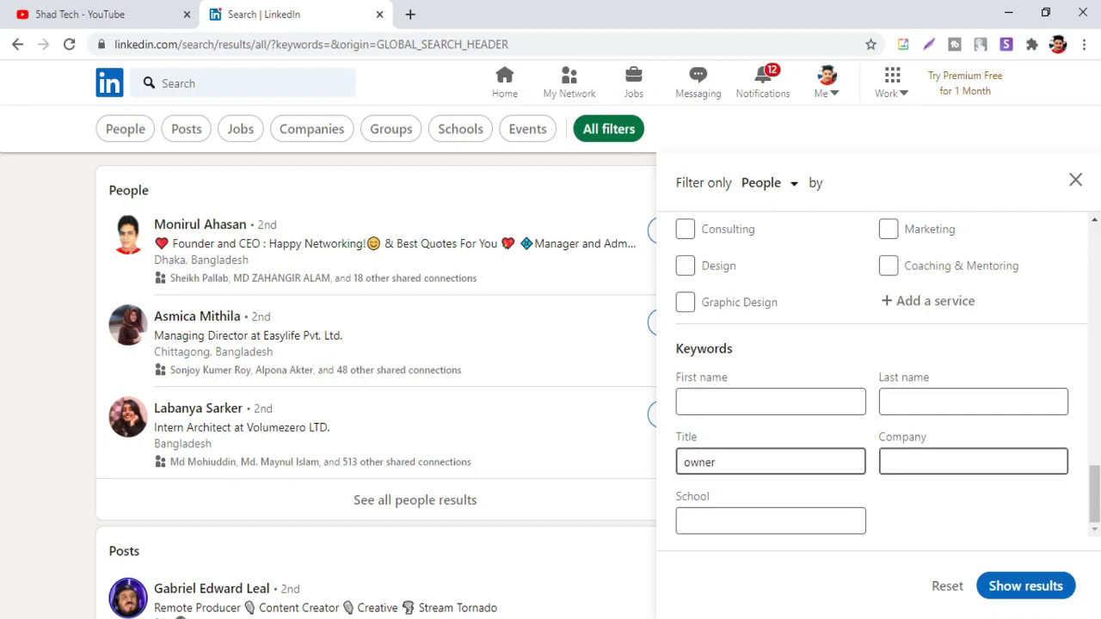
{"action": "left_click", "coordinate": [1005, 590]}
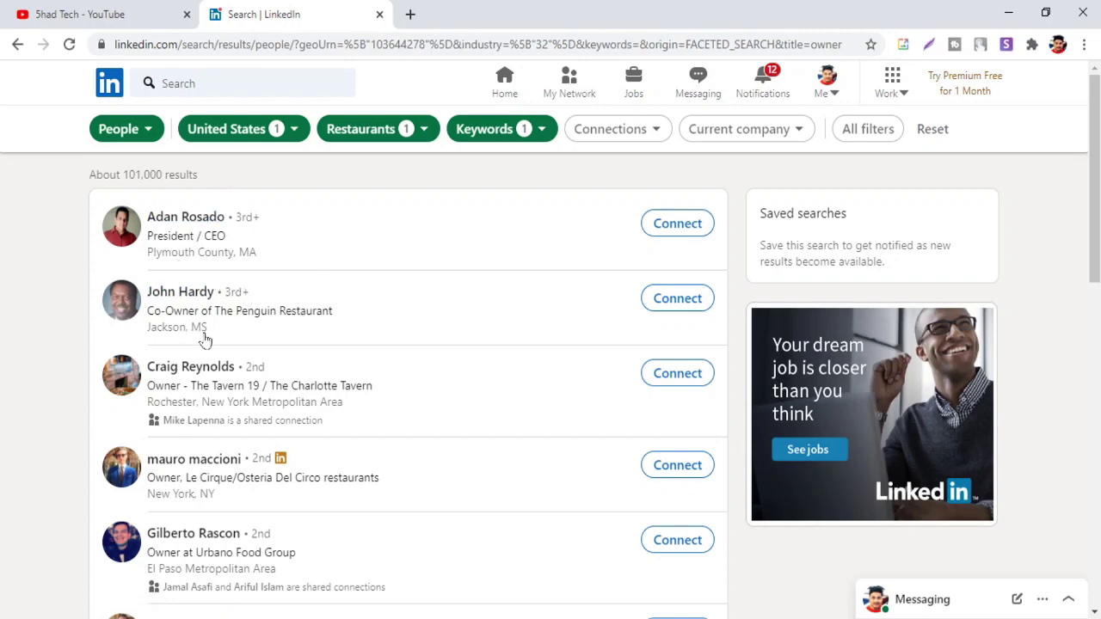
Review the owner results, then create a blank Google Sheets spreadsheet in a new tab
{"action": "scroll", "coordinate": [434, 271], "scroll_direction": "down", "scroll_amount": 7}
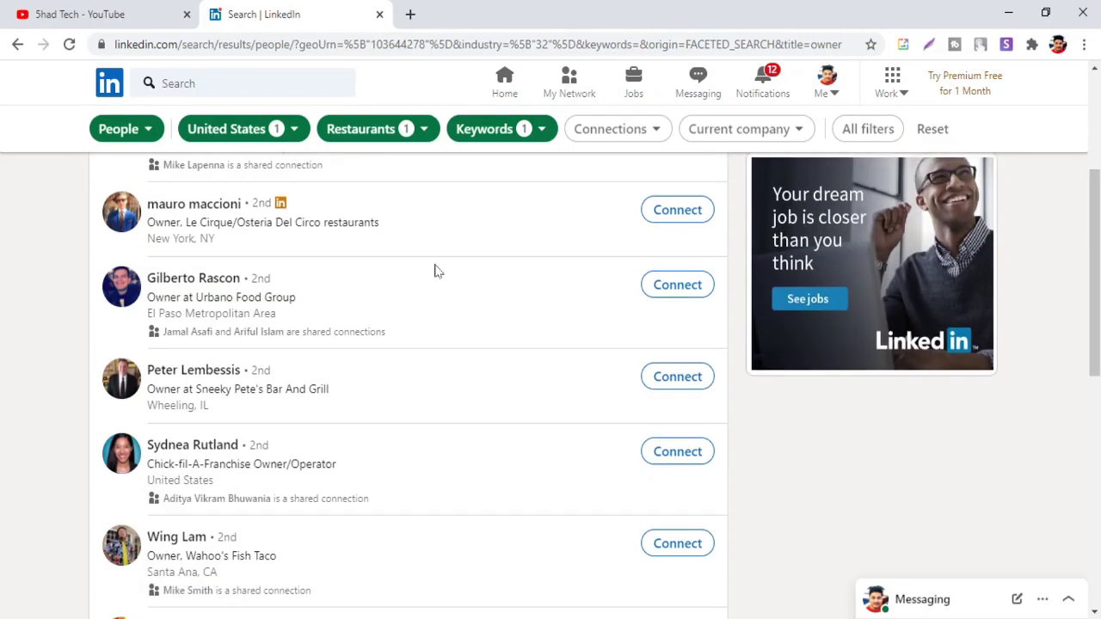
{"action": "scroll", "coordinate": [435, 271], "scroll_direction": "up", "scroll_amount": 7}
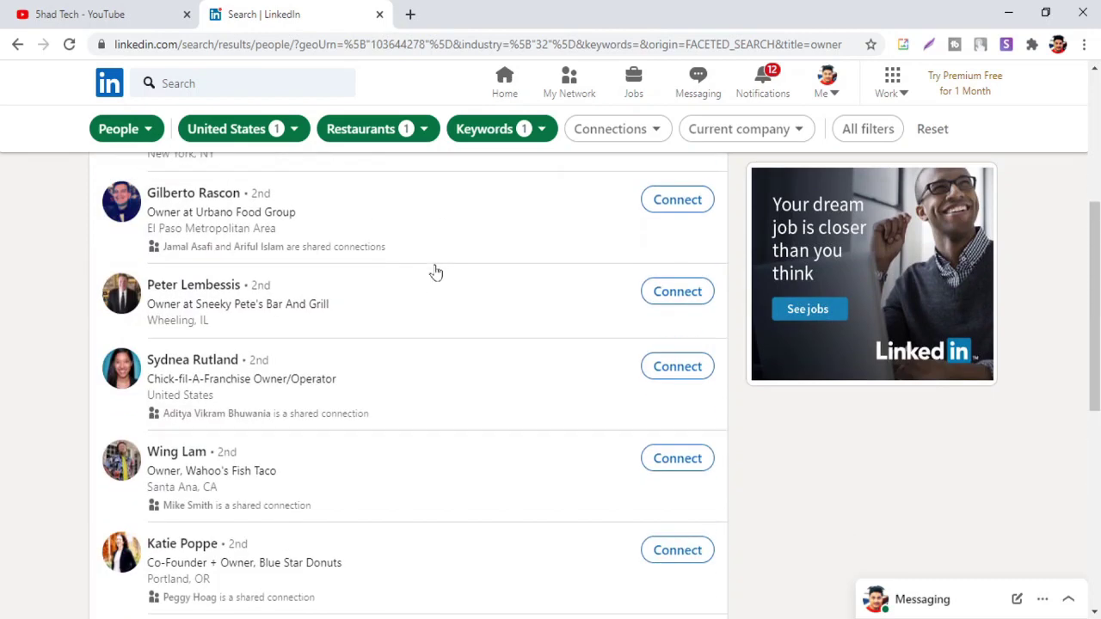
{"action": "left_click", "coordinate": [412, 13]}
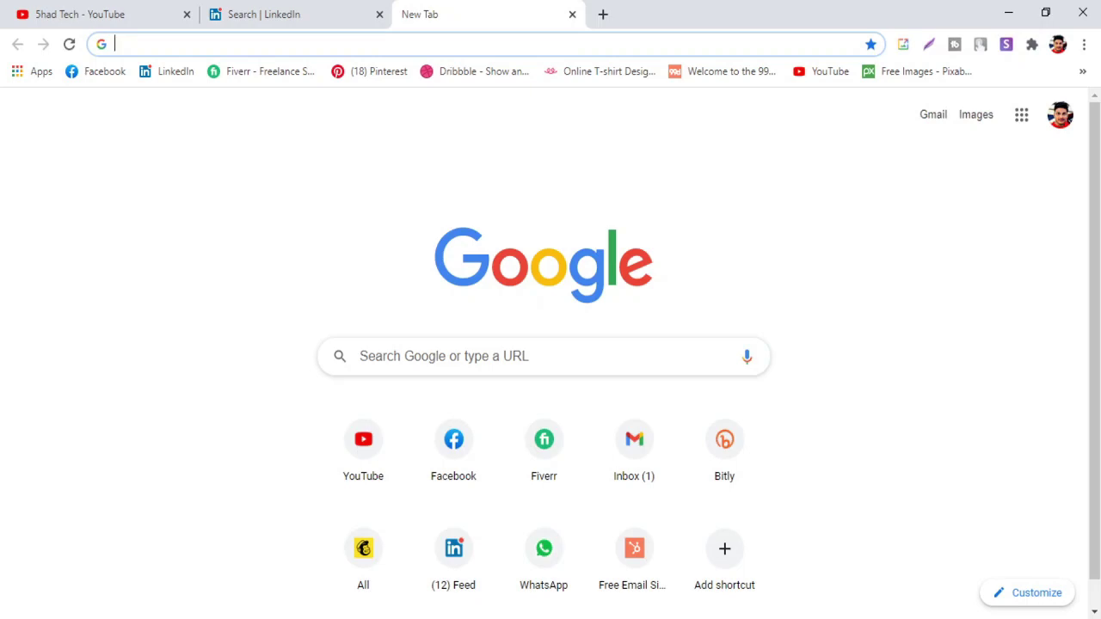
{"action": "type", "text": "google sheet"}
{"action": "key", "text": "Return"}
{"action": "left_click", "coordinate": [320, 239]}
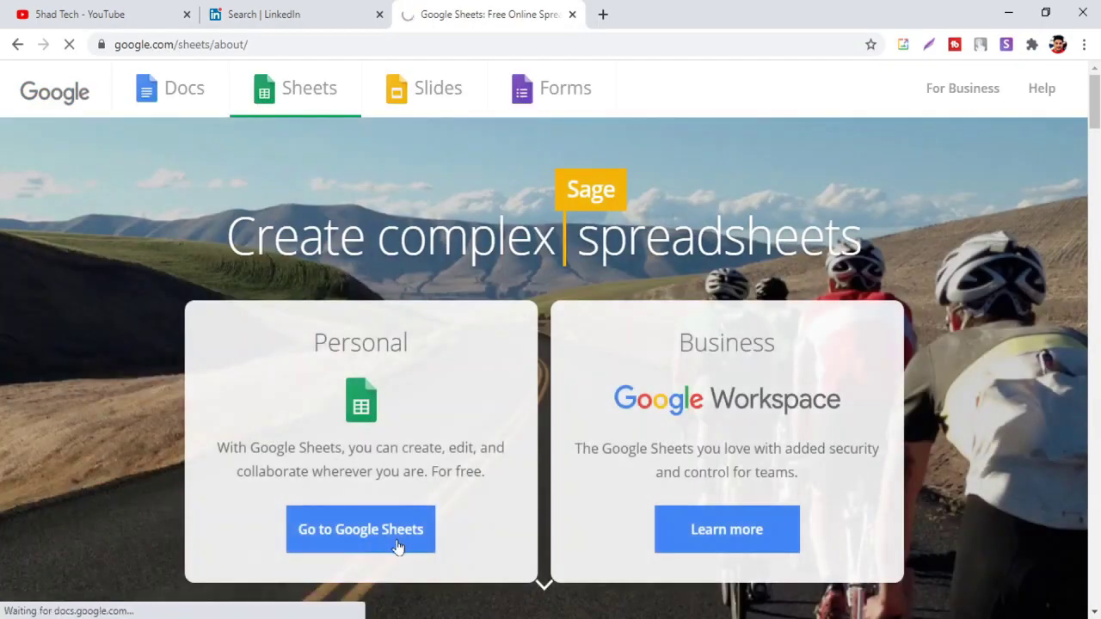
{"action": "left_click", "coordinate": [398, 541]}
{"action": "left_click", "coordinate": [238, 232]}
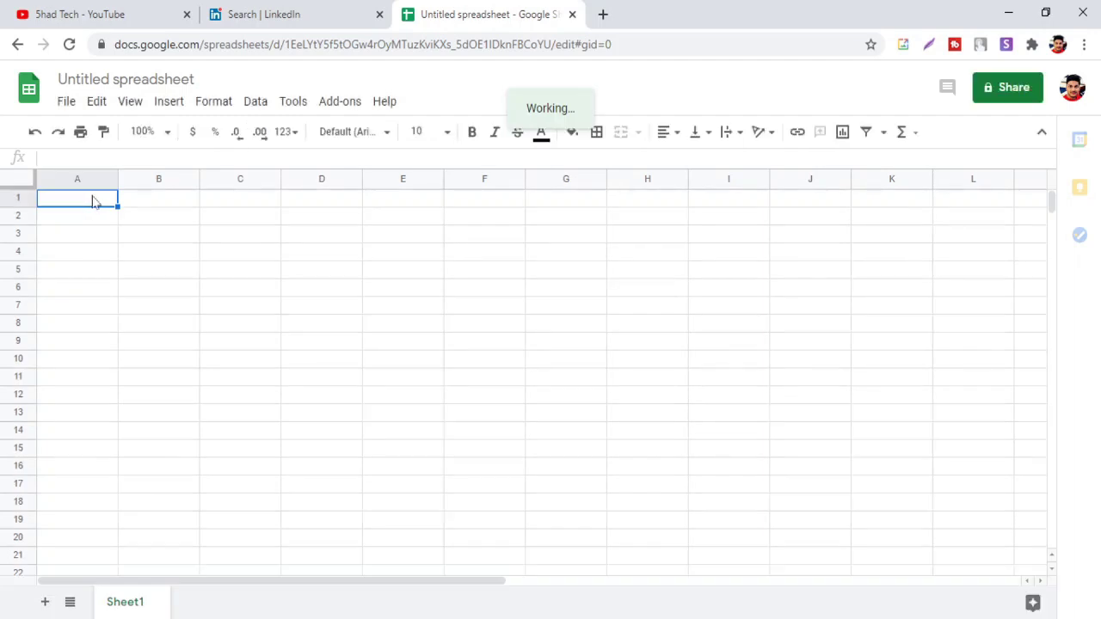
Type row 1 headers company name, First Name, Last Name, Email and Phone Number
{"action": "type", "text": "company name"}
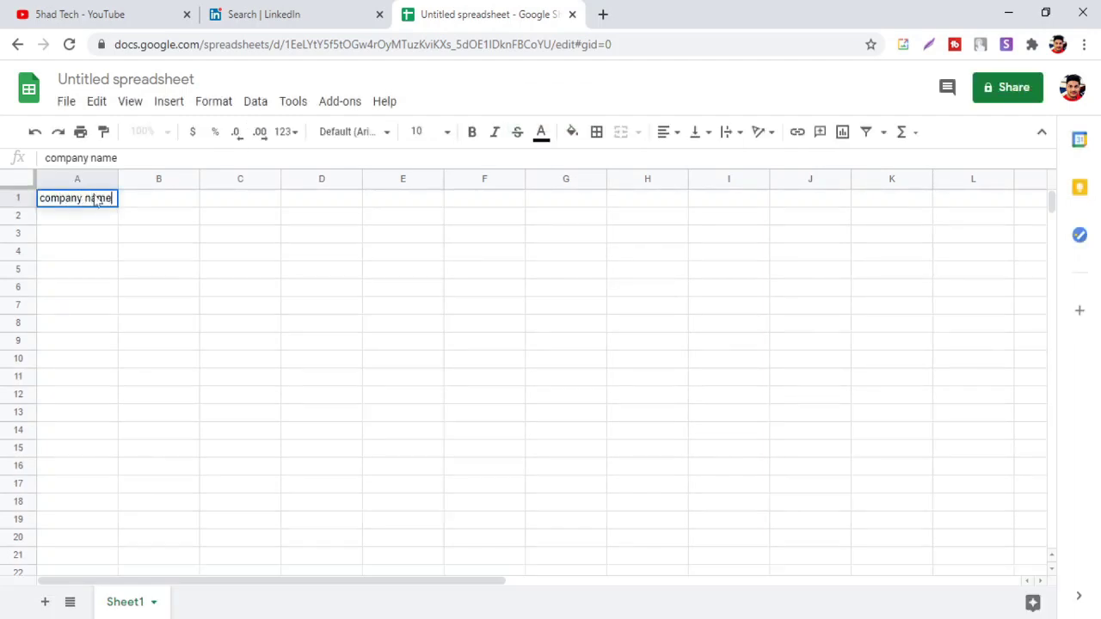
{"action": "key", "text": "Tab"}
{"action": "type", "text": "First Name"}
{"action": "key", "text": "Tab"}
{"action": "type", "text": "Last Name"}
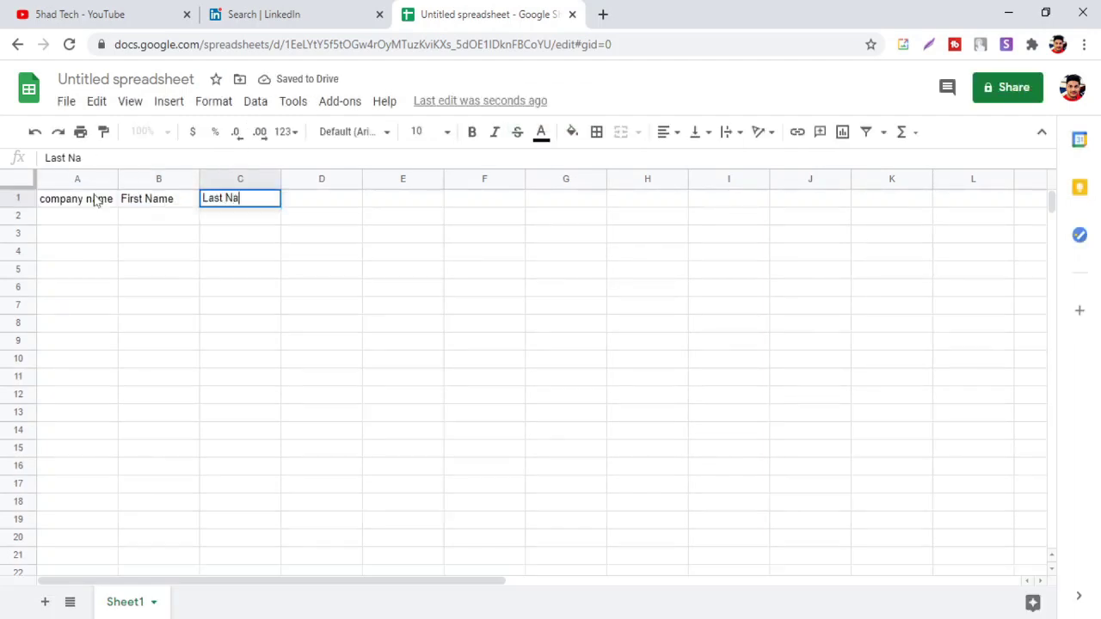
{"action": "key", "text": "Tab"}
{"action": "type", "text": "Email"}
{"action": "key", "text": "Tab"}
{"action": "type", "text": "Phone Number"}
{"action": "key", "text": "Tab"}
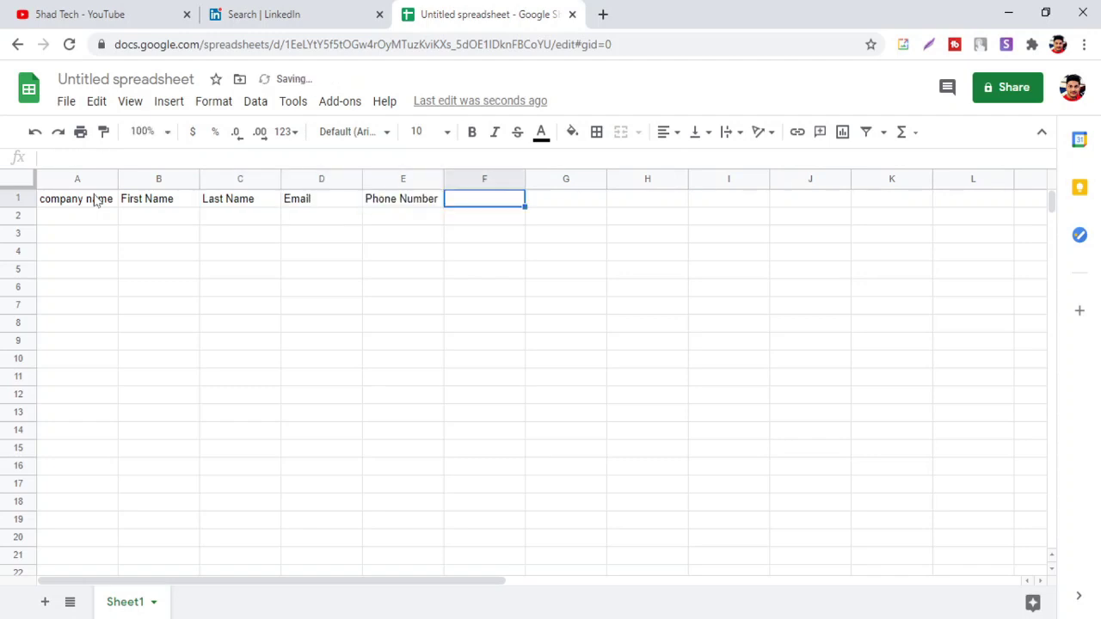
Continue the headers with Title, website, linkedin profile and source
{"action": "type", "text": "website"}
{"action": "key", "text": "BackSpace"}
{"action": "key", "text": "BackSpace"}
{"action": "key", "text": "BackSpace"}
{"action": "key", "text": "BackSpace"}
{"action": "key", "text": "BackSpace"}
{"action": "key", "text": "BackSpace"}
{"action": "key", "text": "BackSpace"}
{"action": "type", "text": "Title"}
{"action": "key", "text": "Tab"}
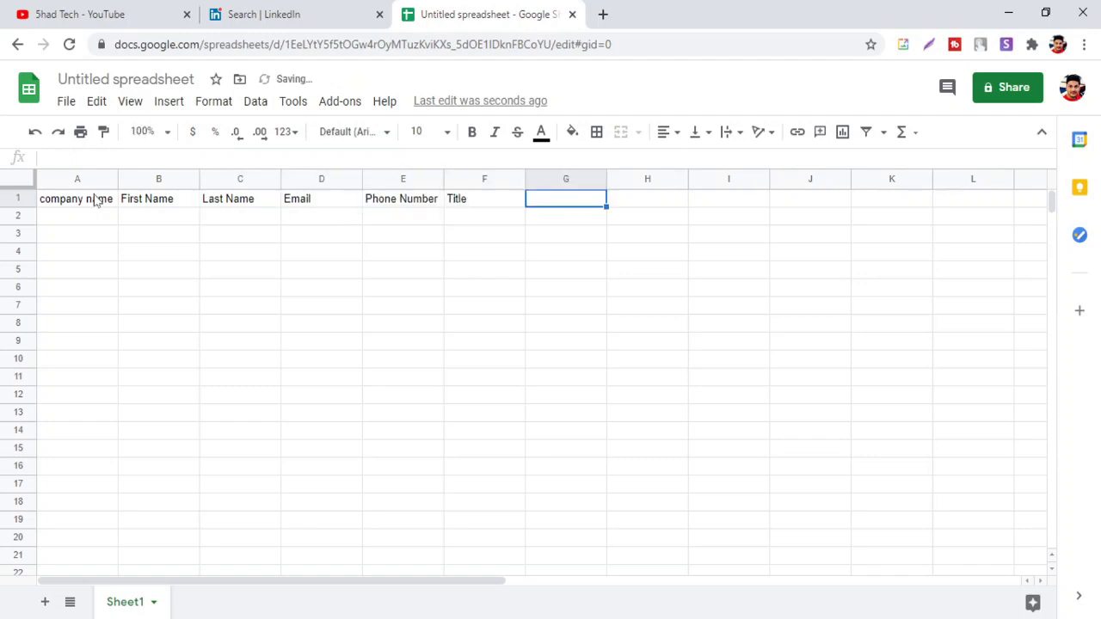
{"action": "type", "text": "website"}
{"action": "key", "text": "Tab"}
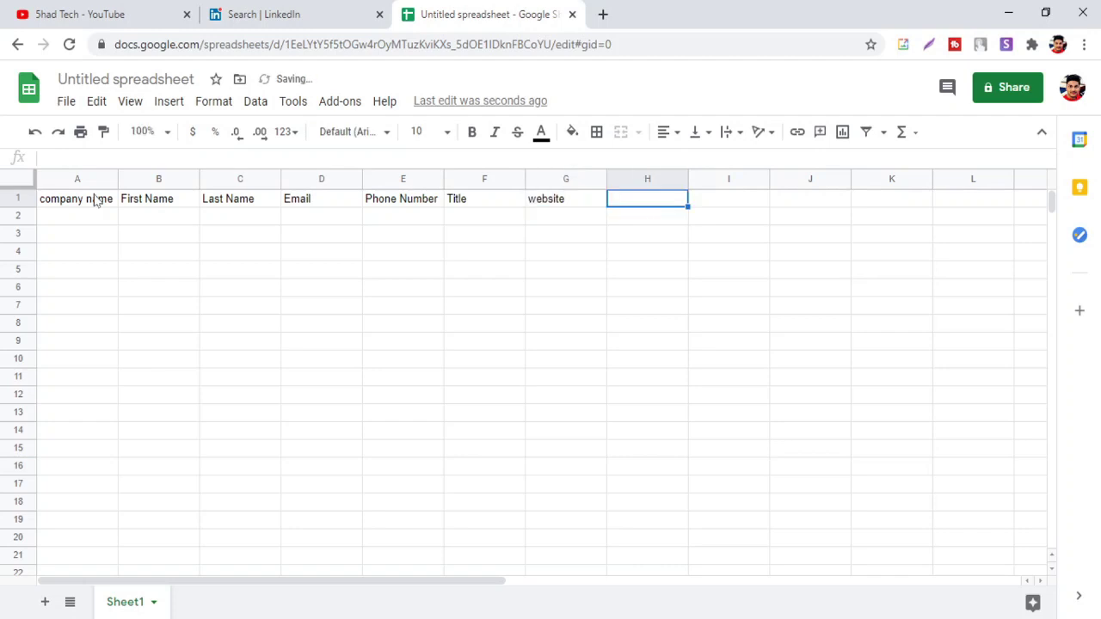
{"action": "type", "text": "linkedin profile"}
{"action": "key", "text": "Tab"}
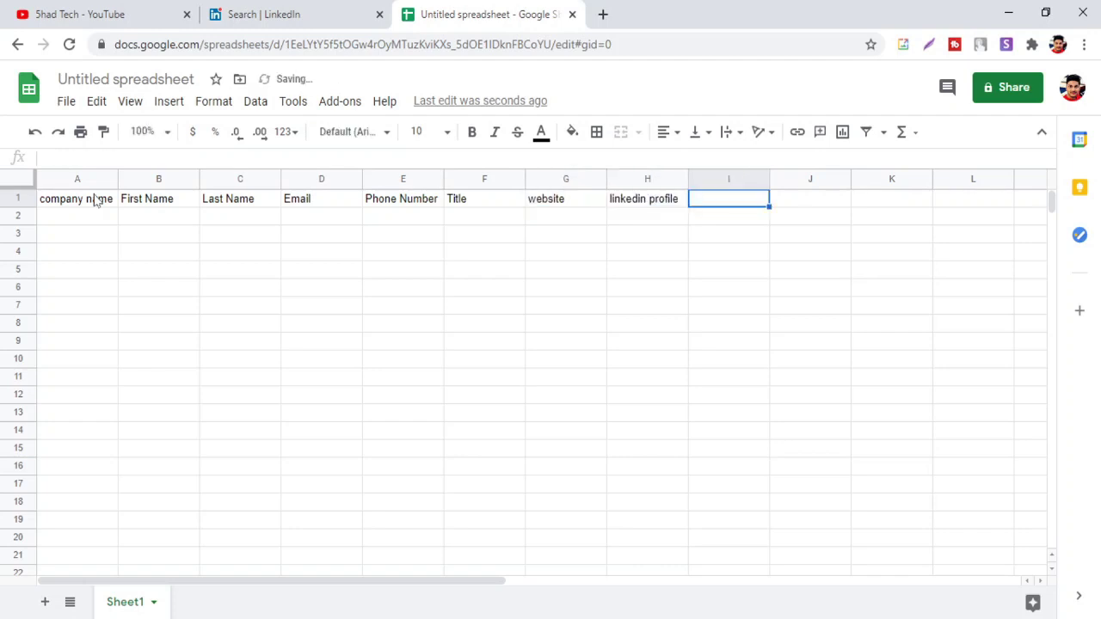
{"action": "type", "text": "source"}
Insert a header cell shifting right, keep website in G1 and add Address in H1
{"action": "right_click", "coordinate": [588, 199]}
{"action": "left_click", "coordinate": [822, 356]}
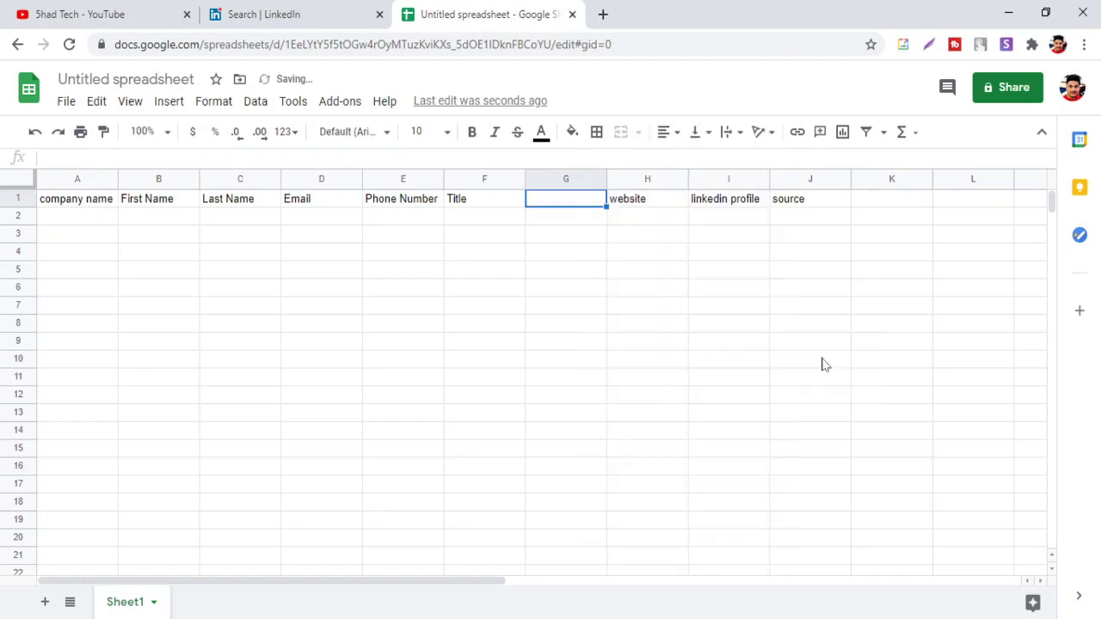
{"action": "left_click", "coordinate": [625, 202]}
{"action": "key", "text": "ctrl+x"}
{"action": "left_click", "coordinate": [596, 203]}
{"action": "key", "text": "ctrl+v"}
{"action": "left_click", "coordinate": [640, 205]}
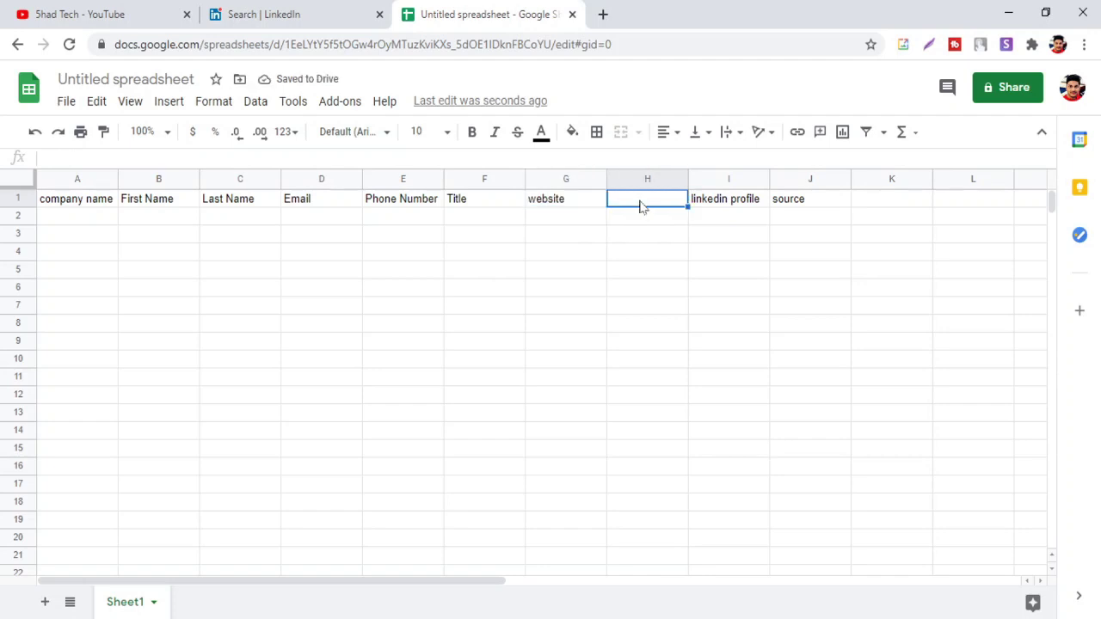
{"action": "type", "text": "Address"}
{"action": "left_click", "coordinate": [254, 274]}
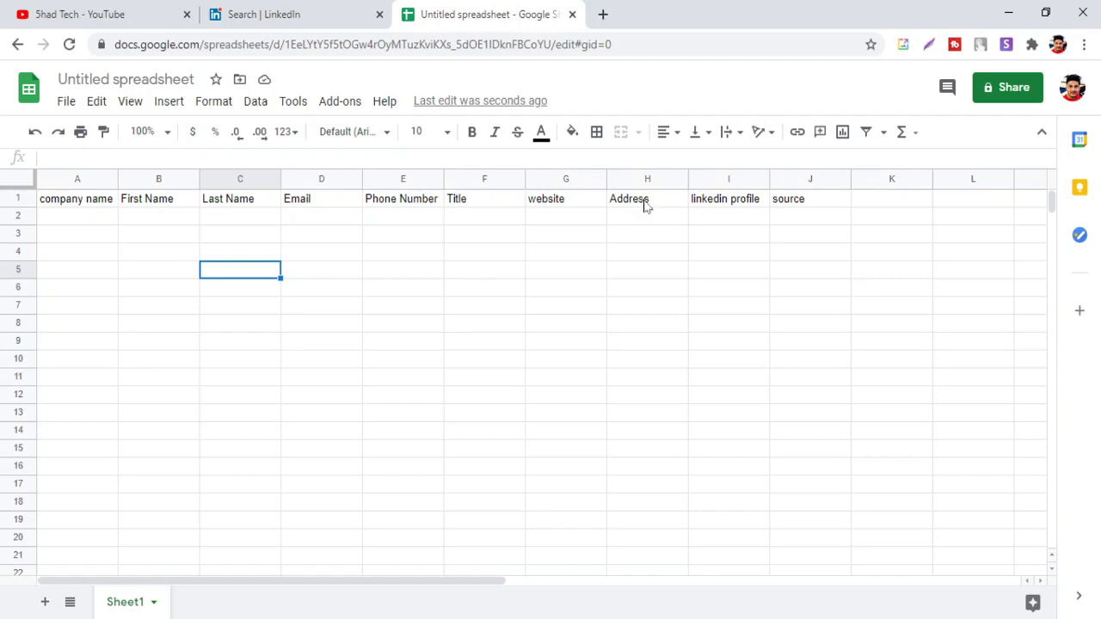
{"action": "left_click", "coordinate": [129, 79]}
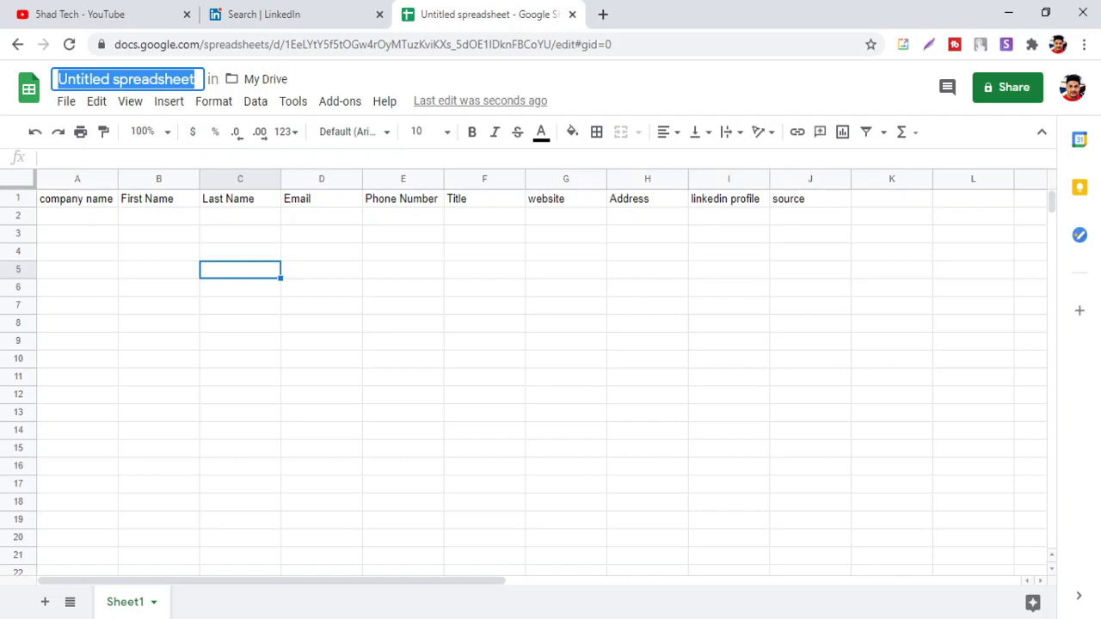
Name the spreadsheet 'Restaurant' and widen column A for company names
{"action": "type", "text": "R"}
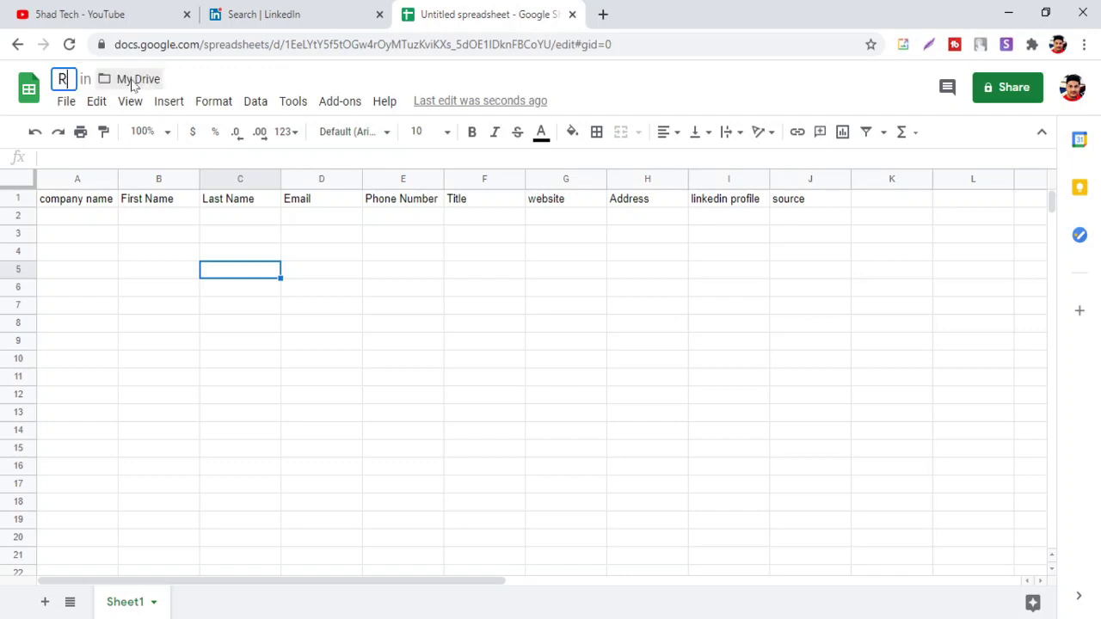
{"action": "type", "text": "es"}
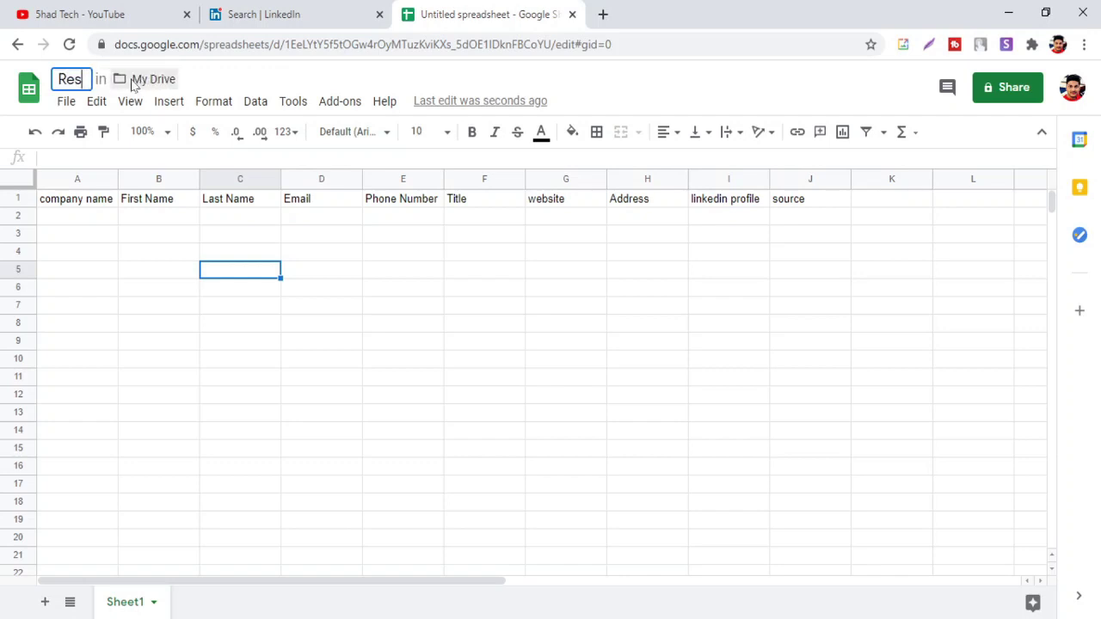
{"action": "type", "text": "taurant"}
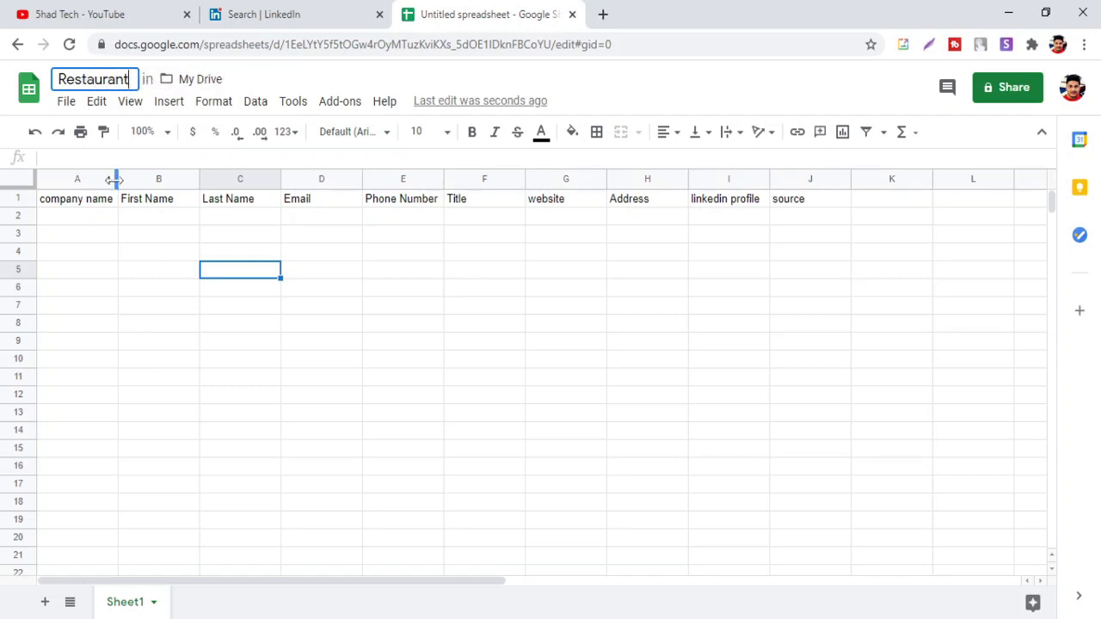
{"action": "left_click_drag", "start_coordinate": [115, 179], "coordinate": [129, 179]}
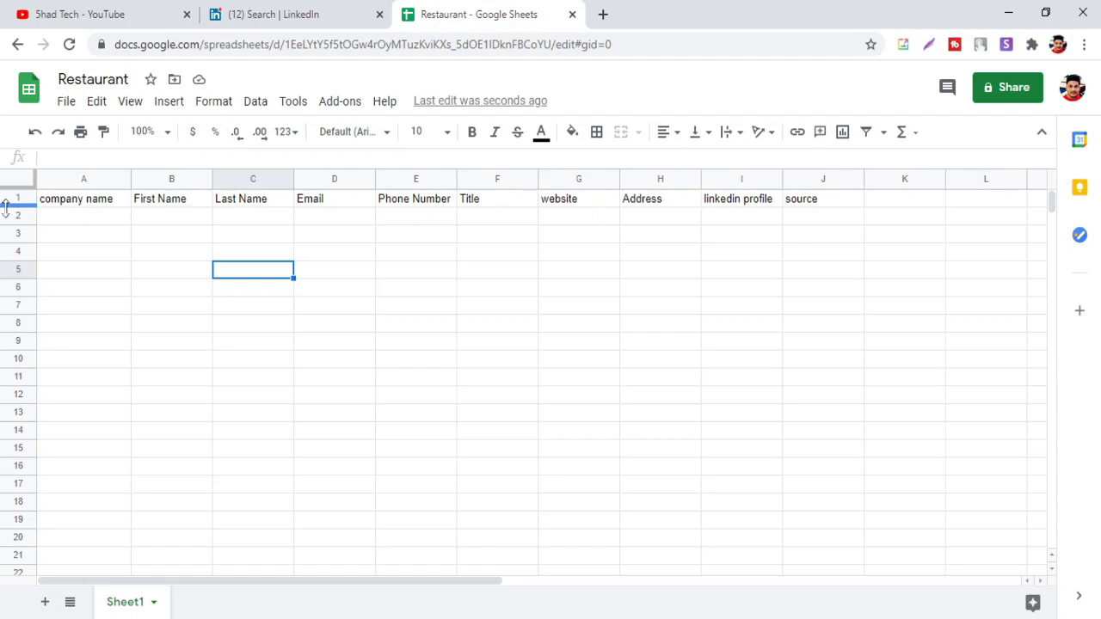
{"action": "left_click", "coordinate": [290, 14]}
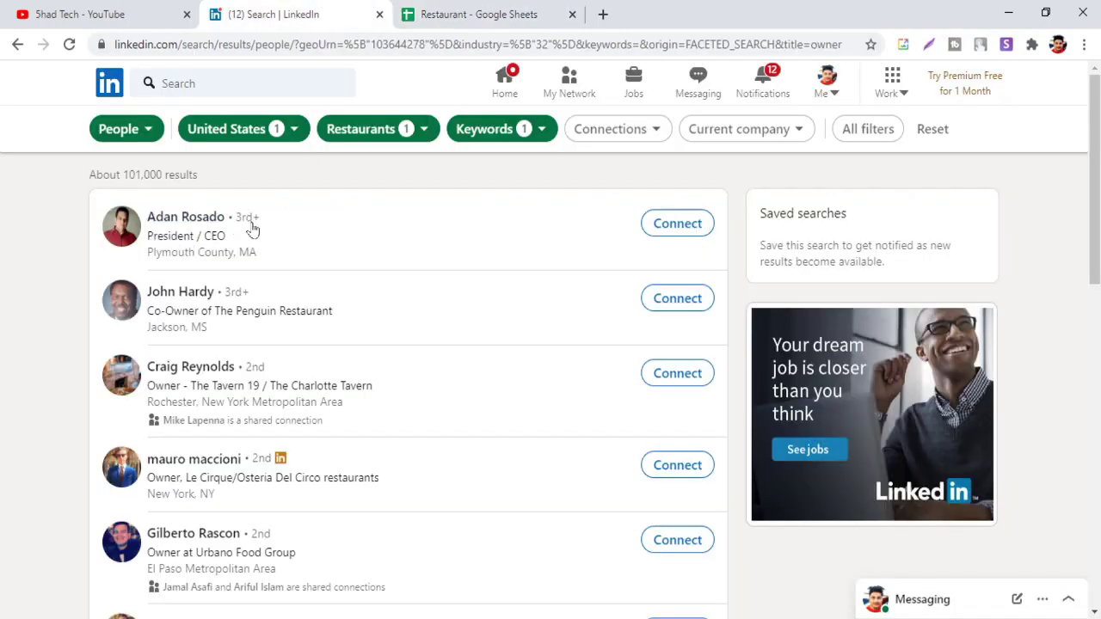
Open the top owner's profile in a new tab and paste his first name into B2
{"action": "left_click", "coordinate": [205, 226], "text": "ctrl"}
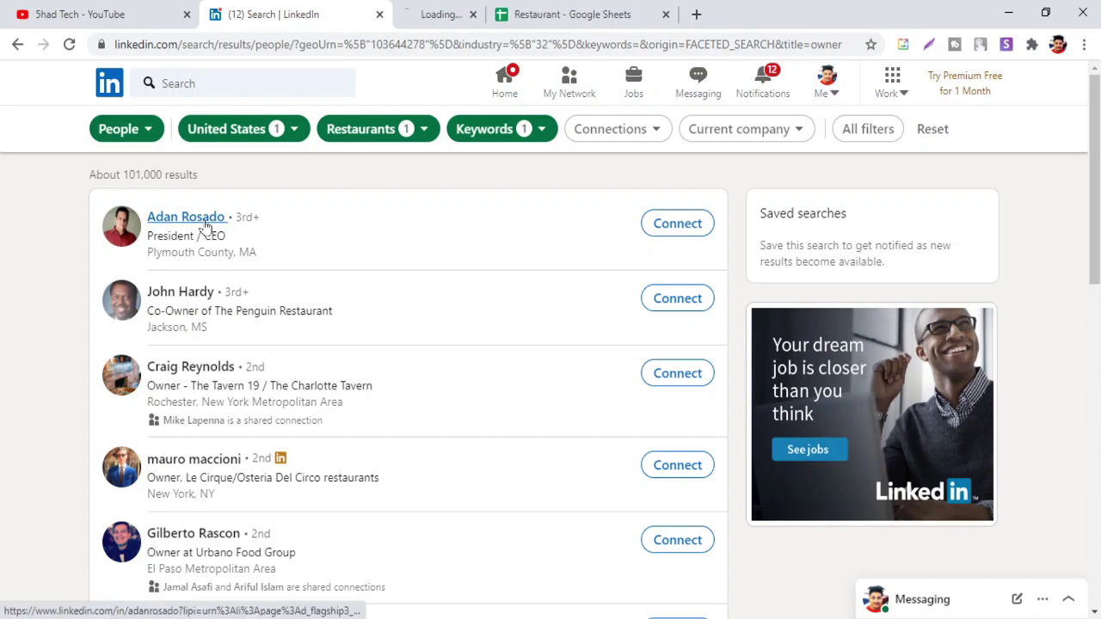
{"action": "left_click", "coordinate": [449, 10]}
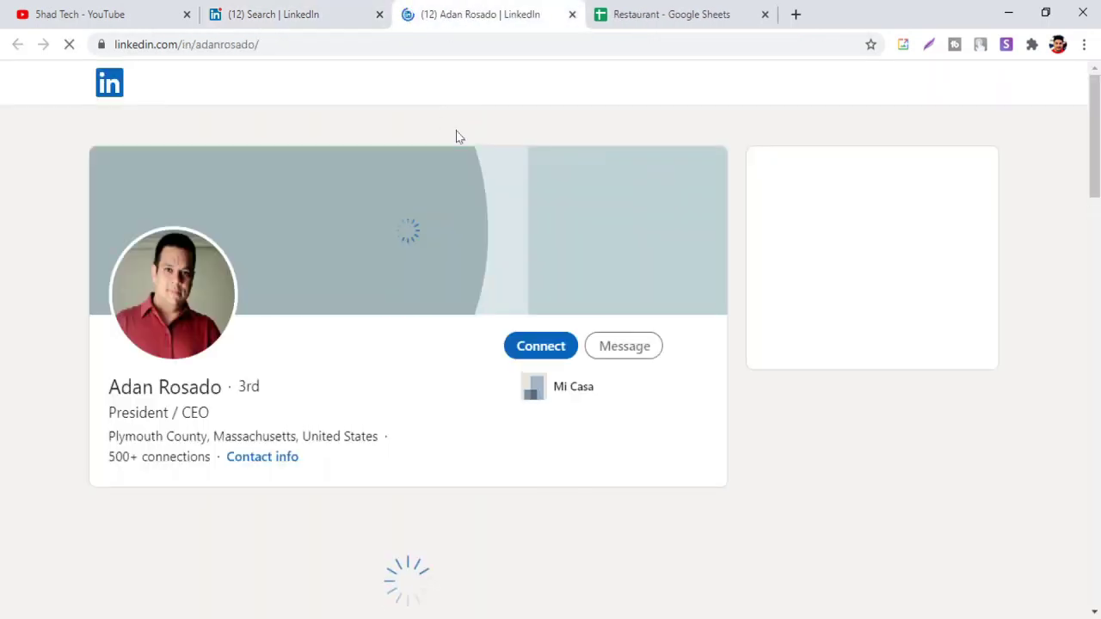
{"action": "left_click_drag", "start_coordinate": [132, 387], "coordinate": [108, 388]}
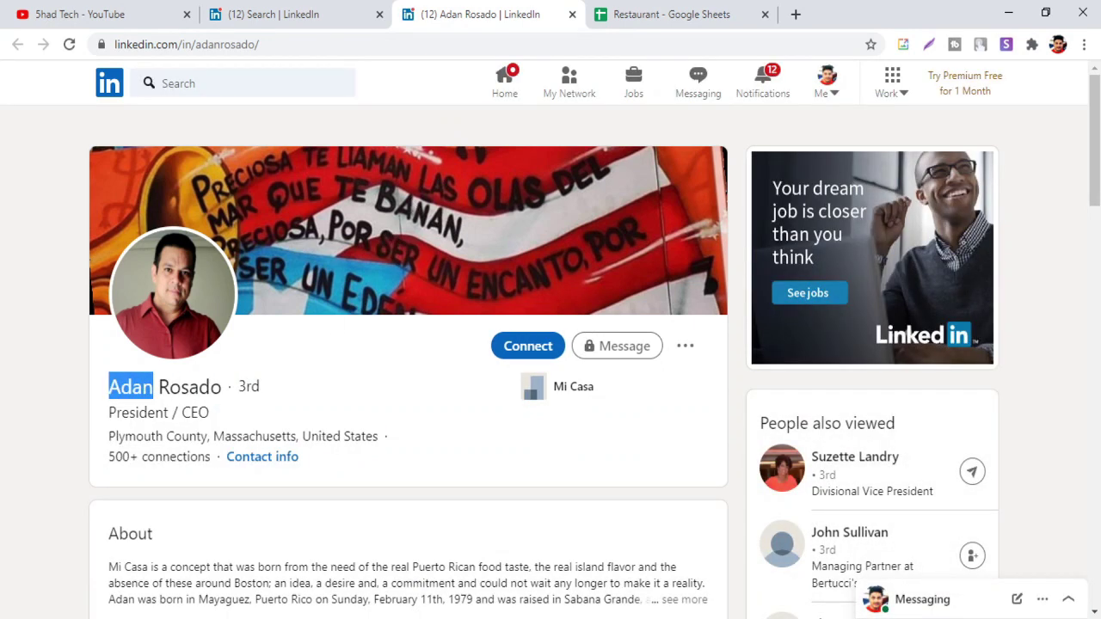
{"action": "left_click", "coordinate": [675, 14]}
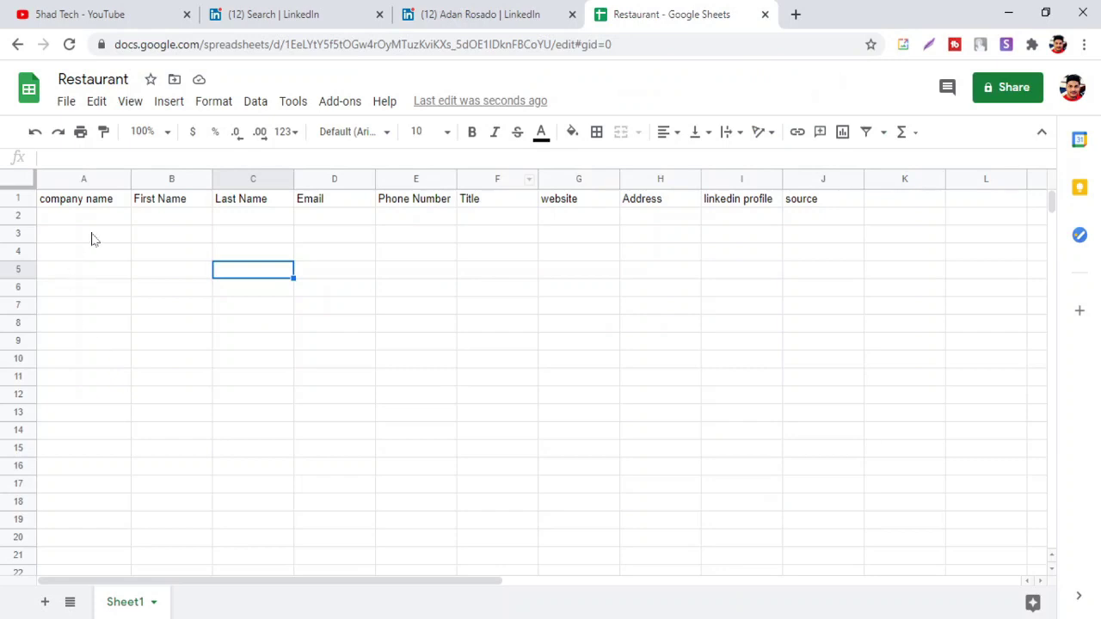
{"action": "left_click", "coordinate": [168, 218]}
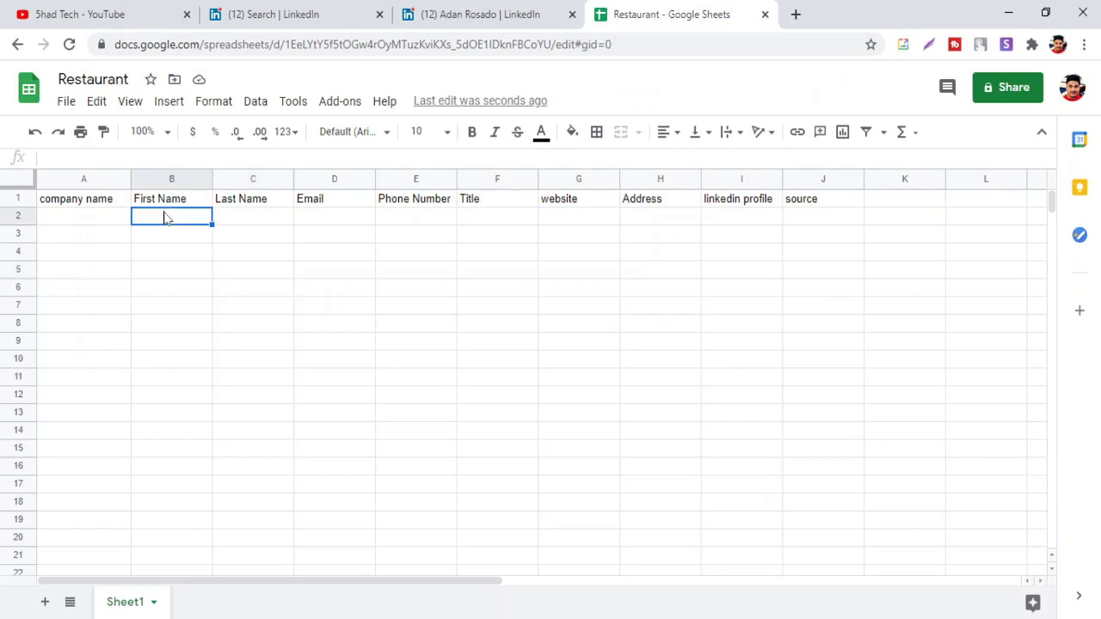
{"action": "key", "text": "ctrl+v"}
Copy the owner's last name from his profile into C2
{"action": "left_click", "coordinate": [456, 14]}
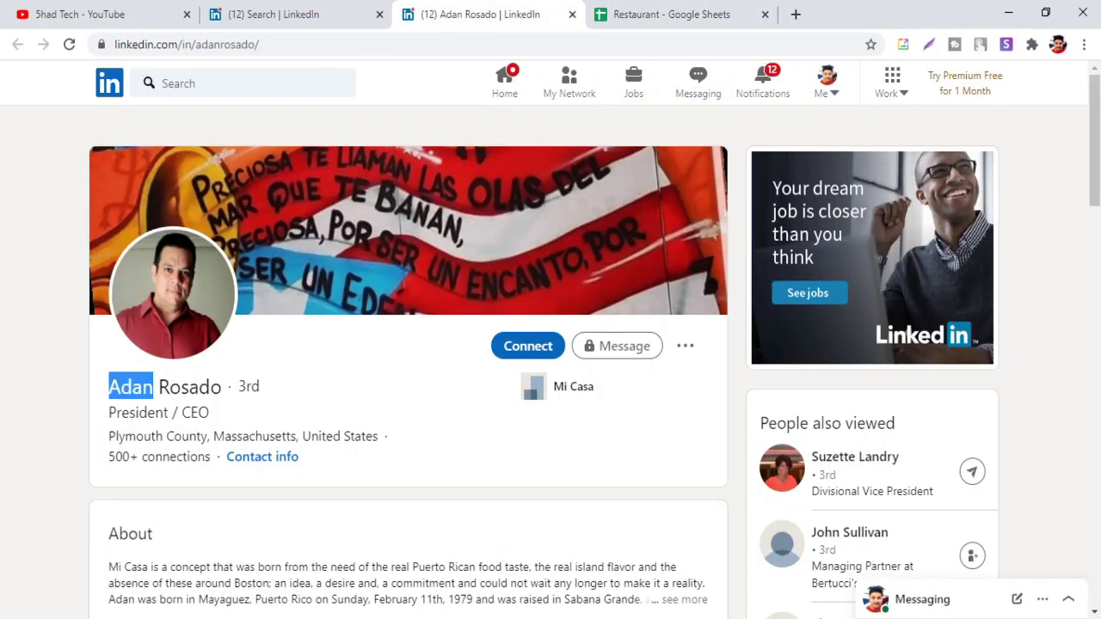
{"action": "left_click_drag", "start_coordinate": [222, 387], "coordinate": [158, 387]}
{"action": "key", "text": "ctrl+c"}
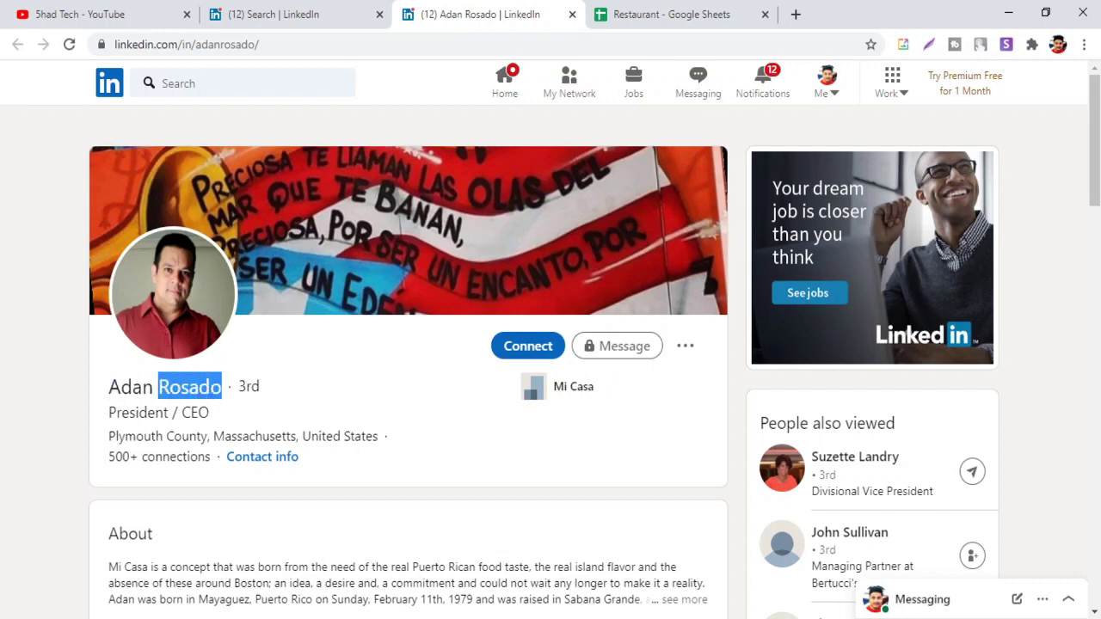
{"action": "left_click", "coordinate": [721, 7]}
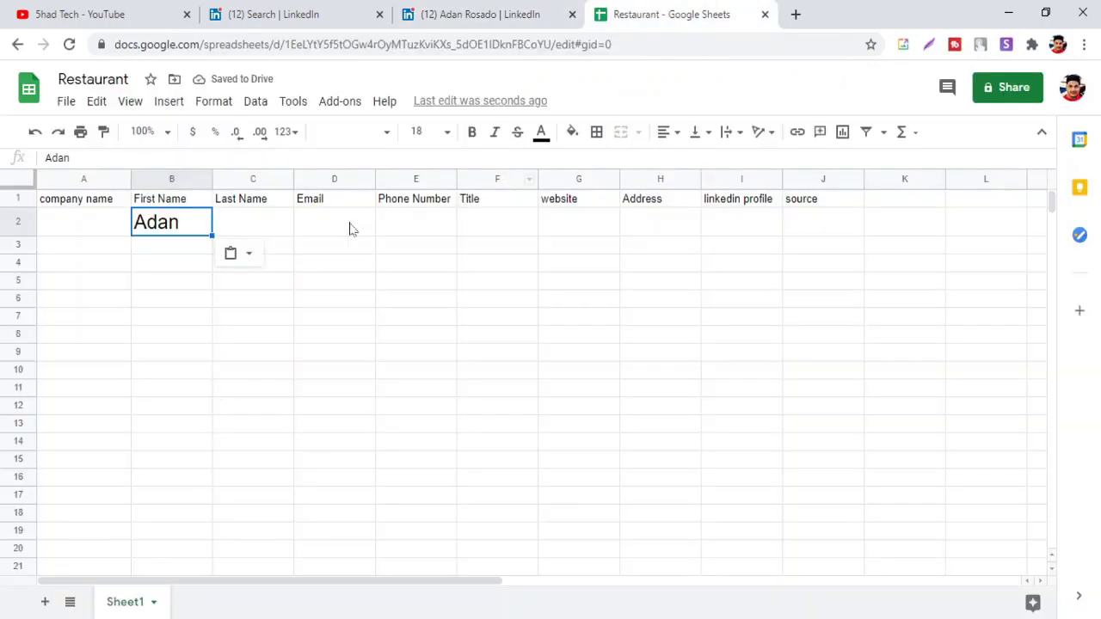
{"action": "left_click", "coordinate": [291, 232]}
{"action": "key", "text": "ctrl+v"}
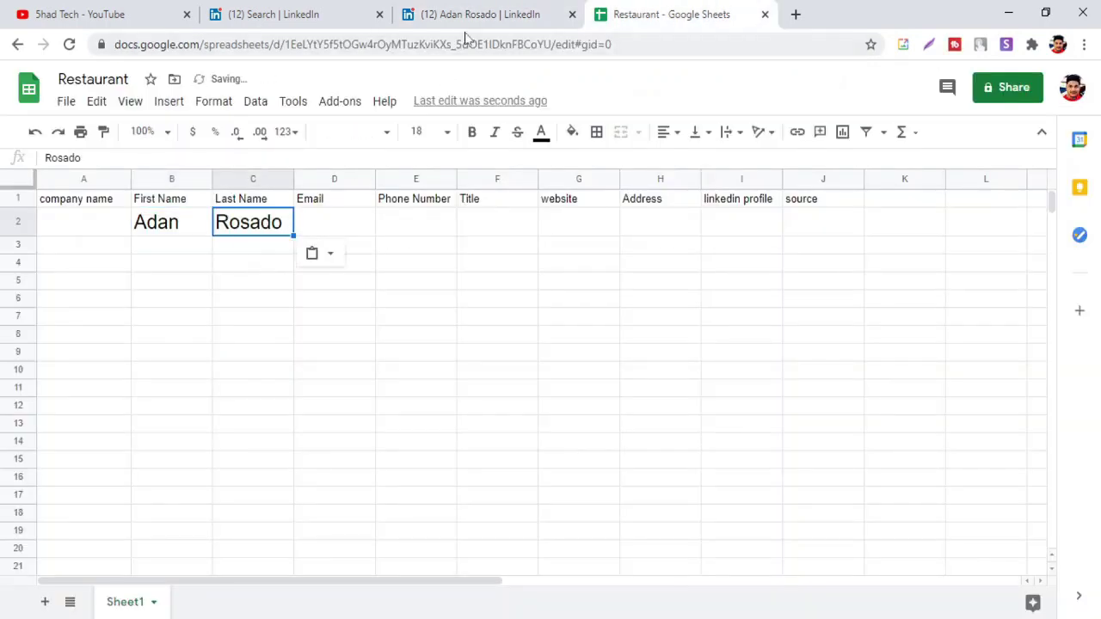
{"action": "left_click", "coordinate": [474, 18]}
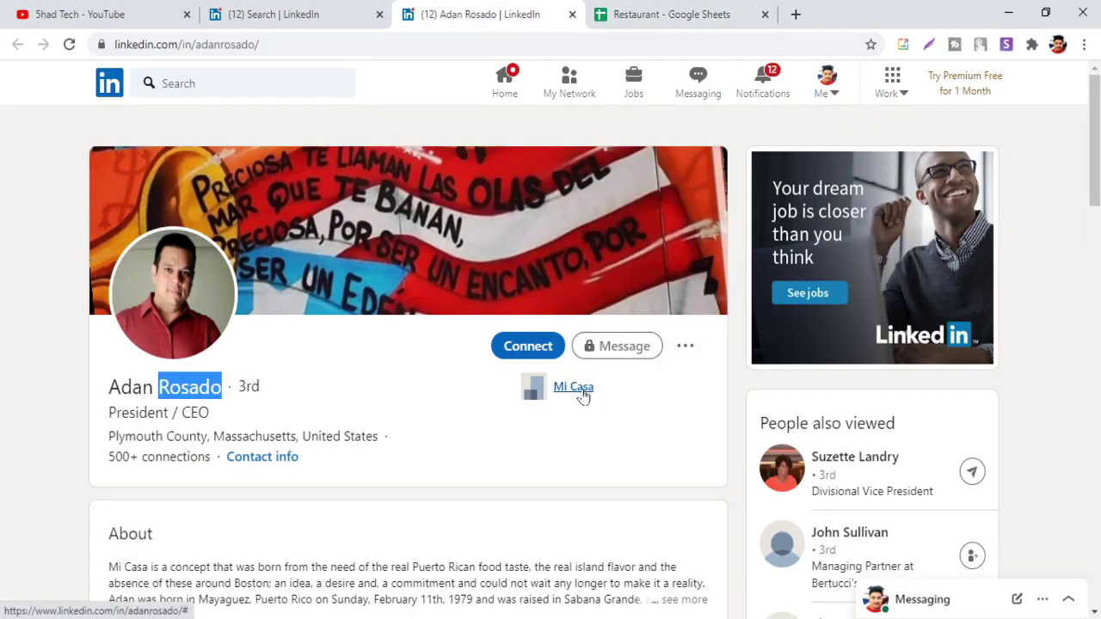
Open the Mi Casa Resource Center company page and paste its name into A2
{"action": "left_click", "coordinate": [574, 388]}
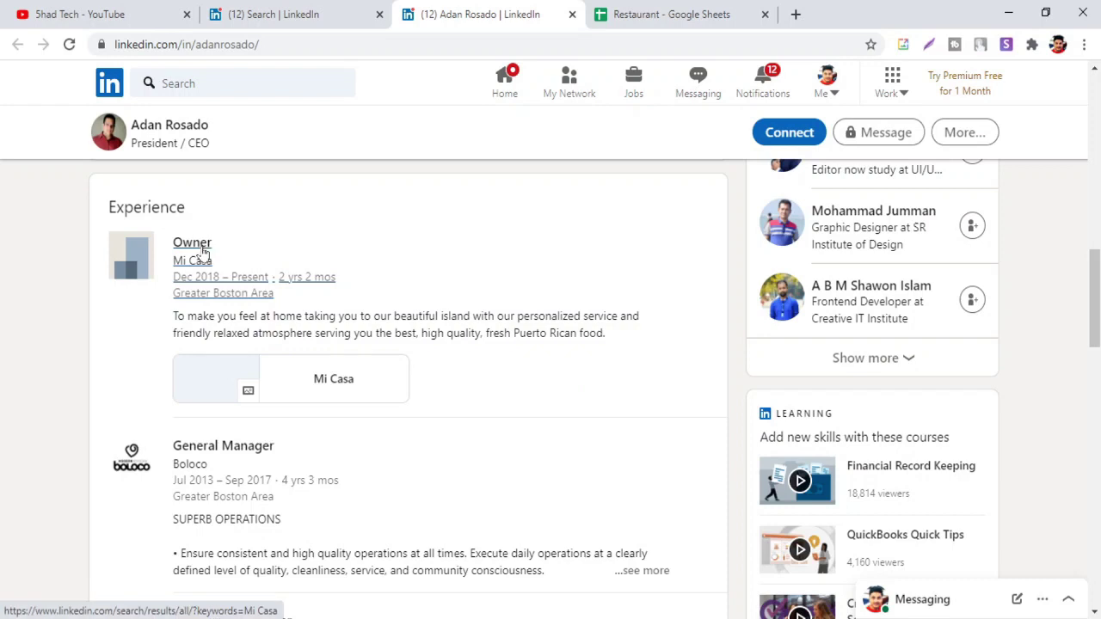
{"action": "left_click", "coordinate": [203, 258]}
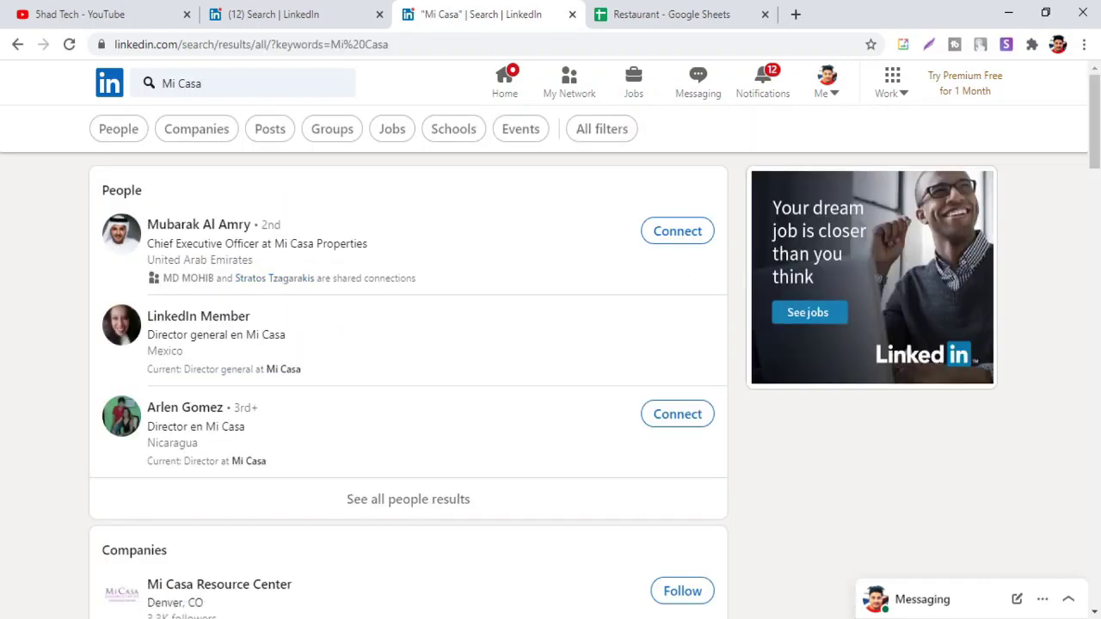
{"action": "left_click", "coordinate": [220, 584]}
{"action": "left_click_drag", "start_coordinate": [326, 325], "coordinate": [108, 326]}
{"action": "key", "text": "ctrl+c"}
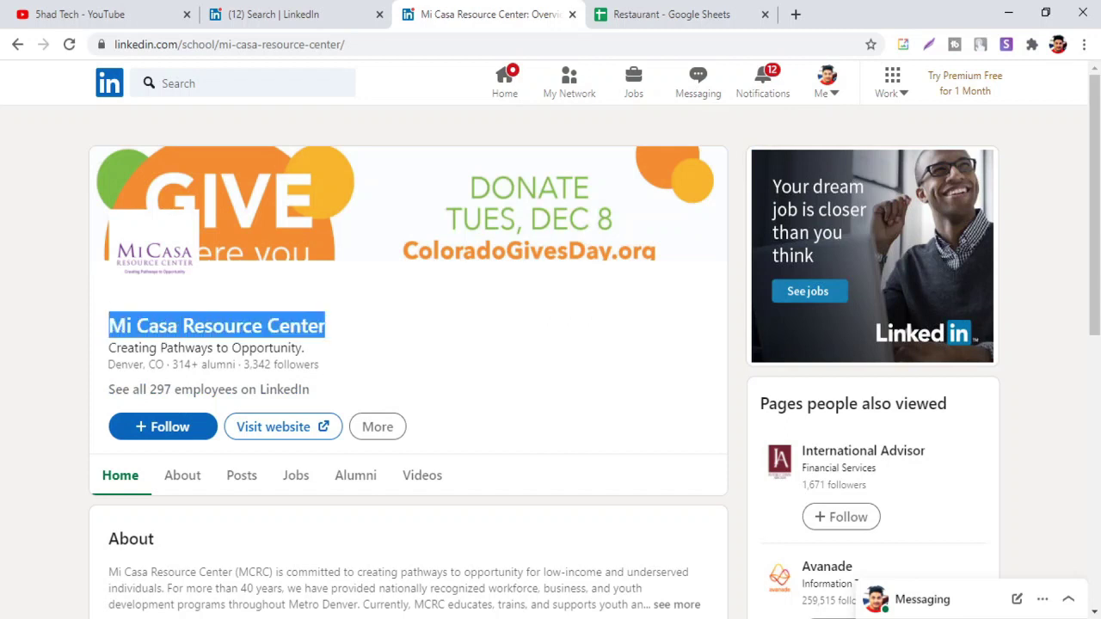
{"action": "left_click", "coordinate": [651, 11]}
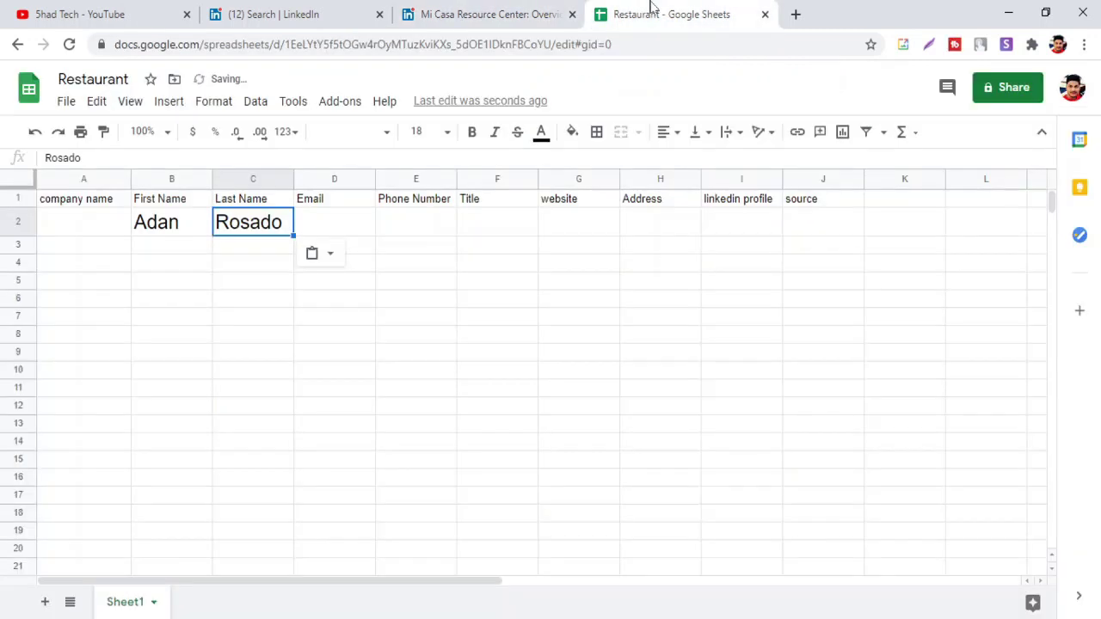
{"action": "left_click", "coordinate": [87, 228]}
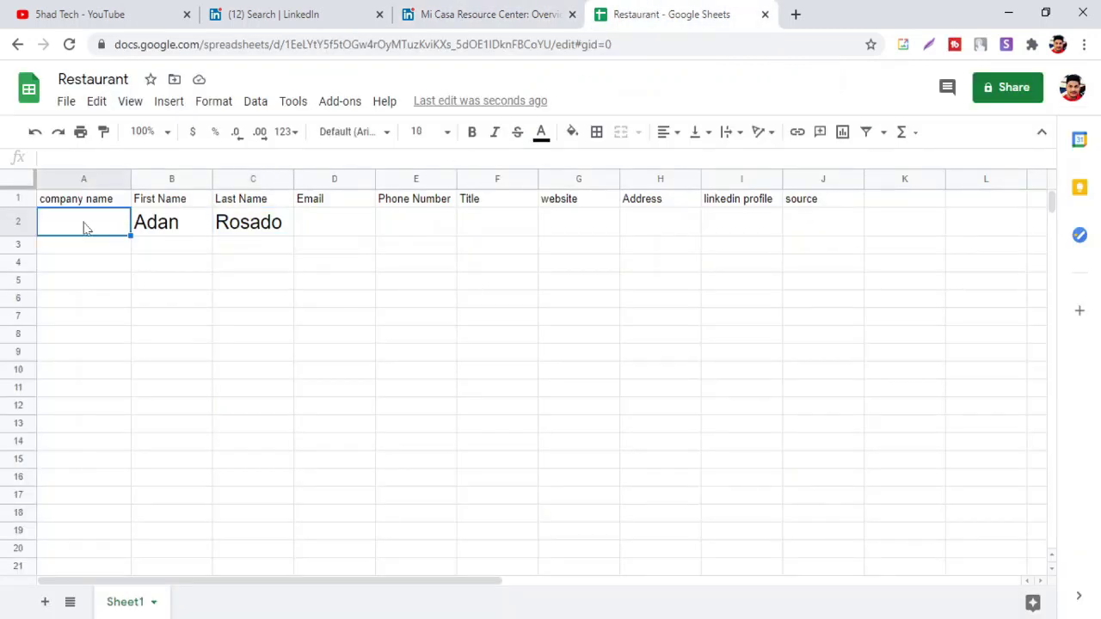
{"action": "key", "text": "ctrl+v"}
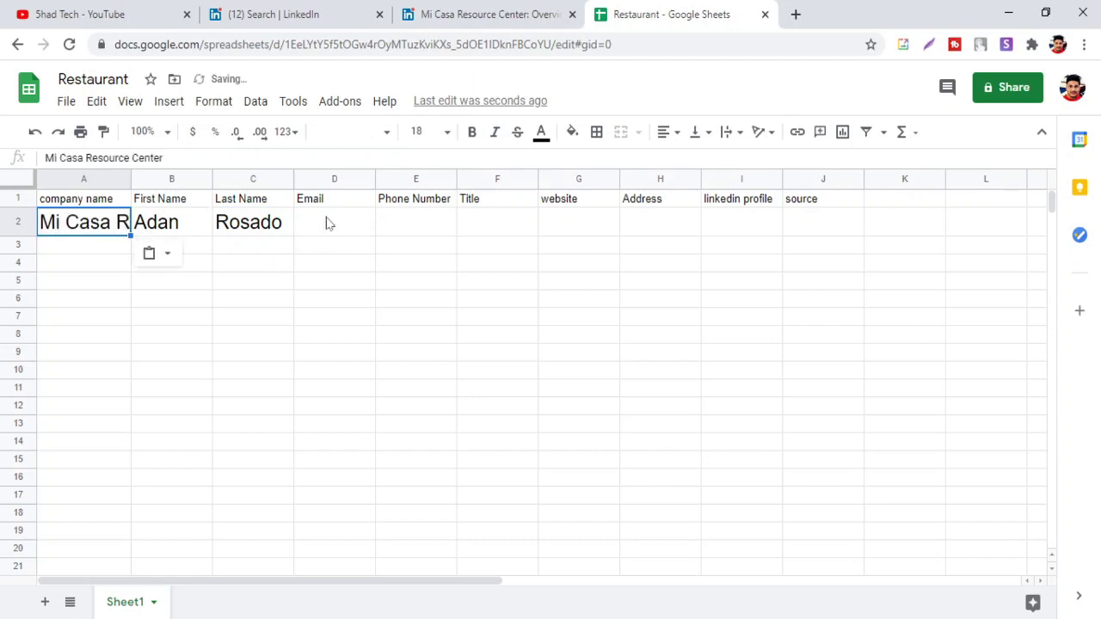
{"action": "left_click", "coordinate": [328, 224]}
{"action": "left_click", "coordinate": [406, 225]}
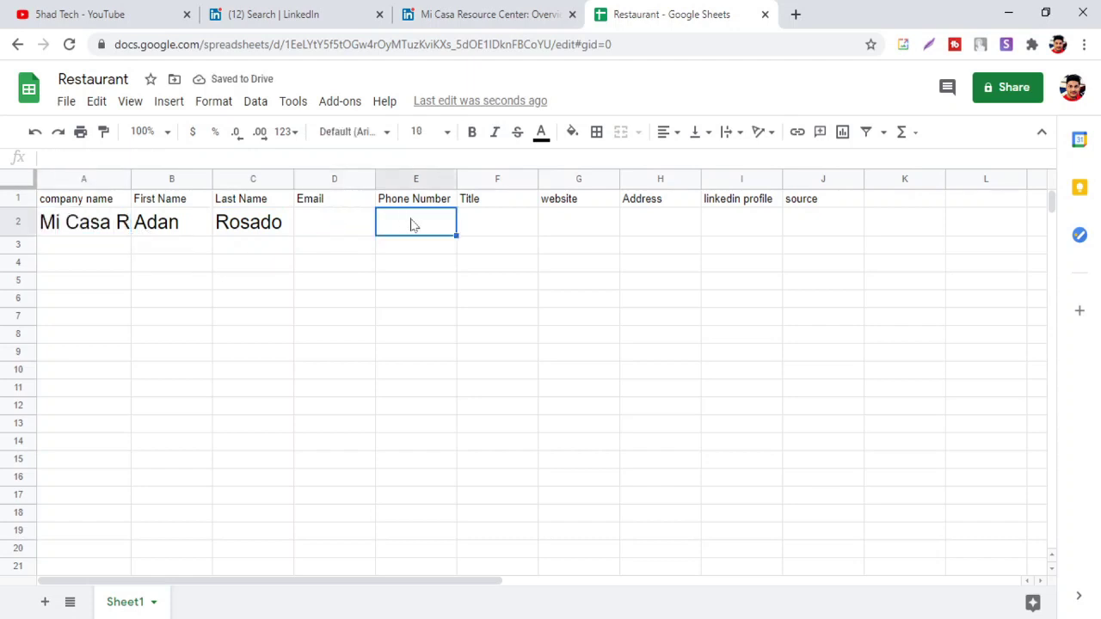
{"action": "left_click", "coordinate": [487, 225]}
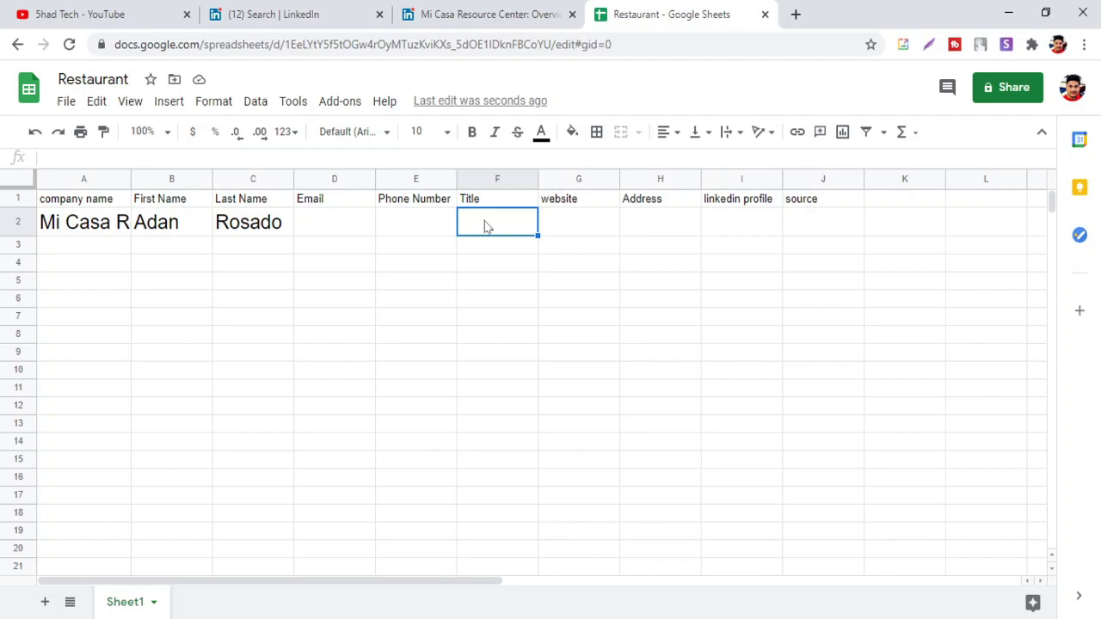
{"action": "left_click", "coordinate": [457, 15]}
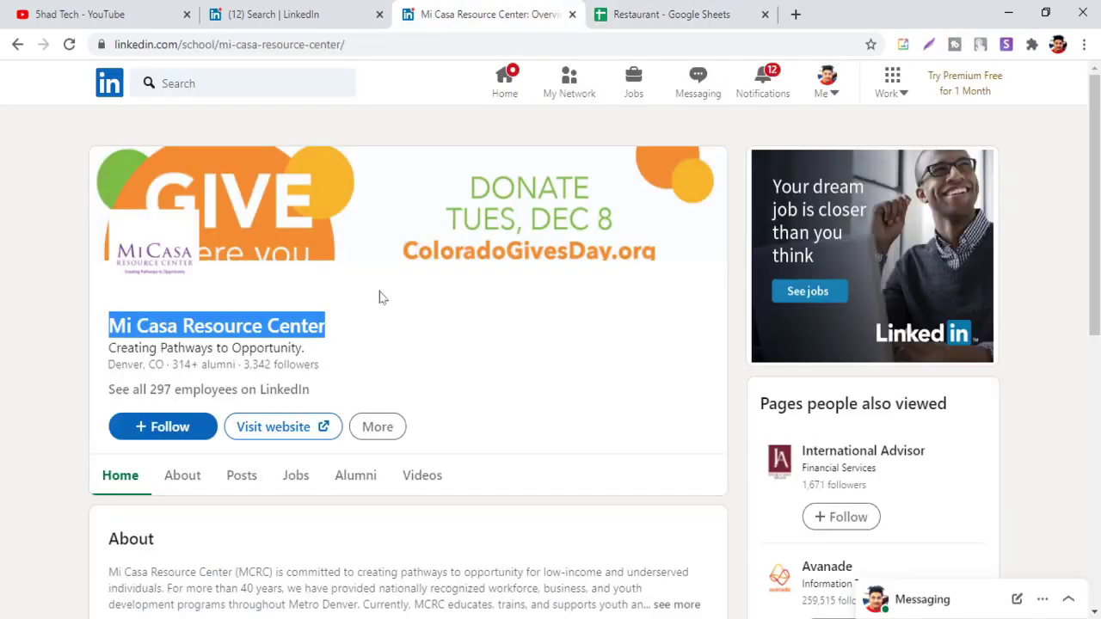
Copy the owner's headline 'President / CEO' from his profile into the Title cell F2
{"action": "left_click", "coordinate": [306, 15]}
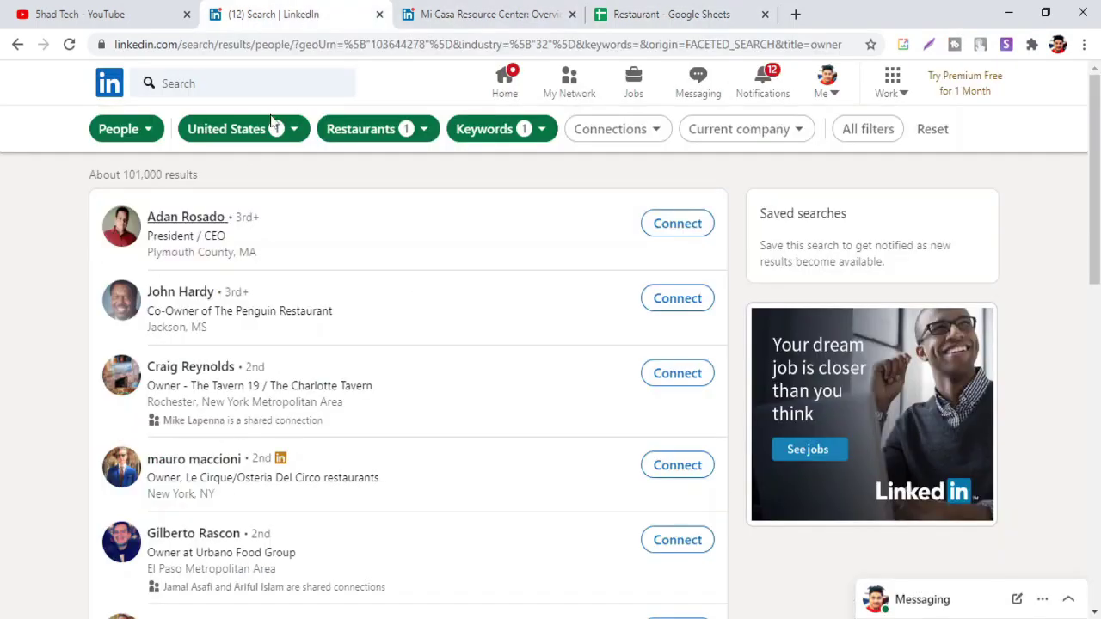
{"action": "middle_click", "coordinate": [210, 218]}
{"action": "left_click", "coordinate": [455, 10]}
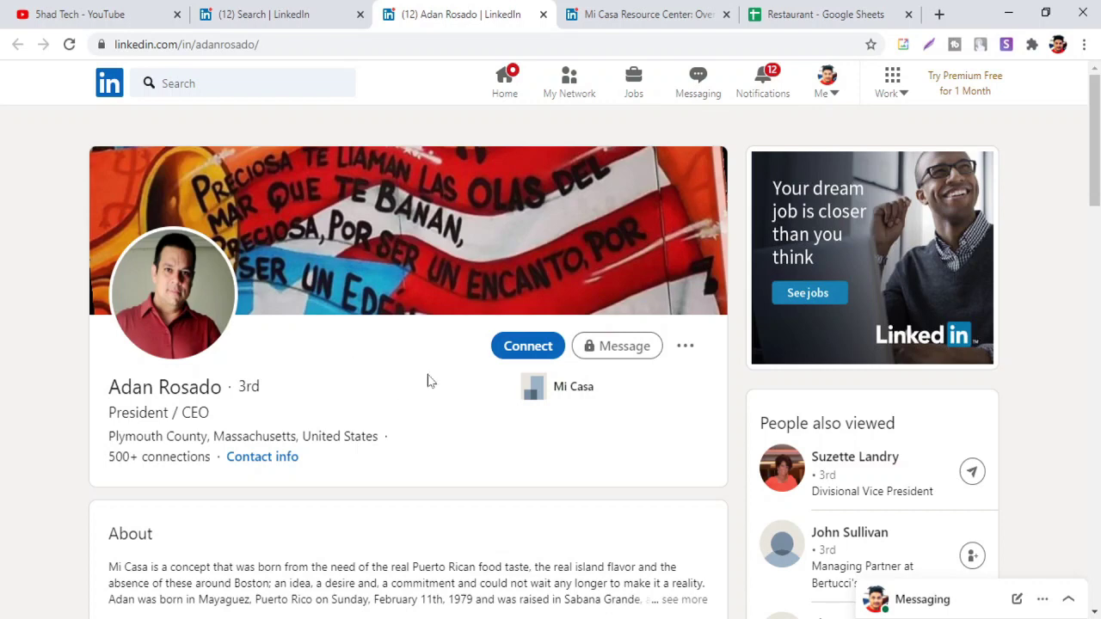
{"action": "left_click", "coordinate": [831, 13]}
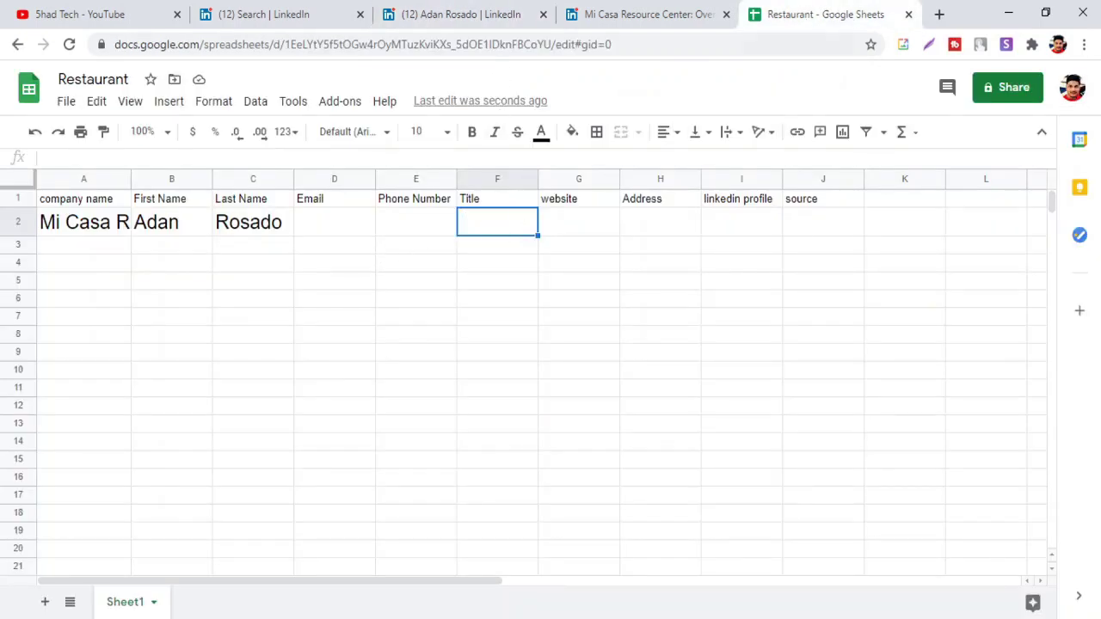
{"action": "left_click", "coordinate": [407, 19]}
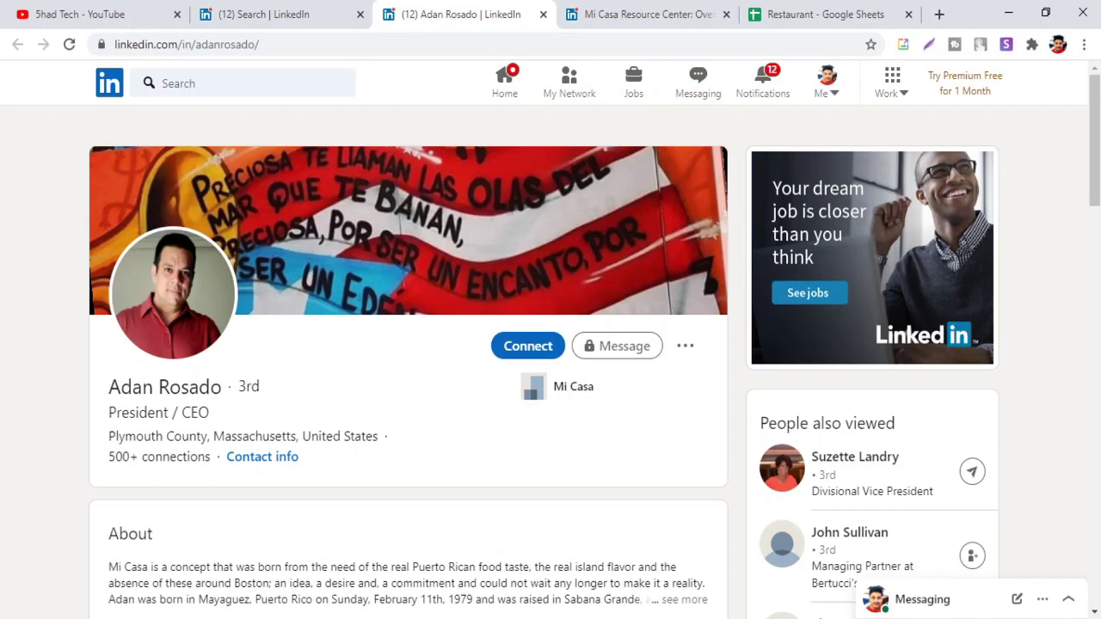
{"action": "left_click_drag", "start_coordinate": [215, 417], "coordinate": [117, 413]}
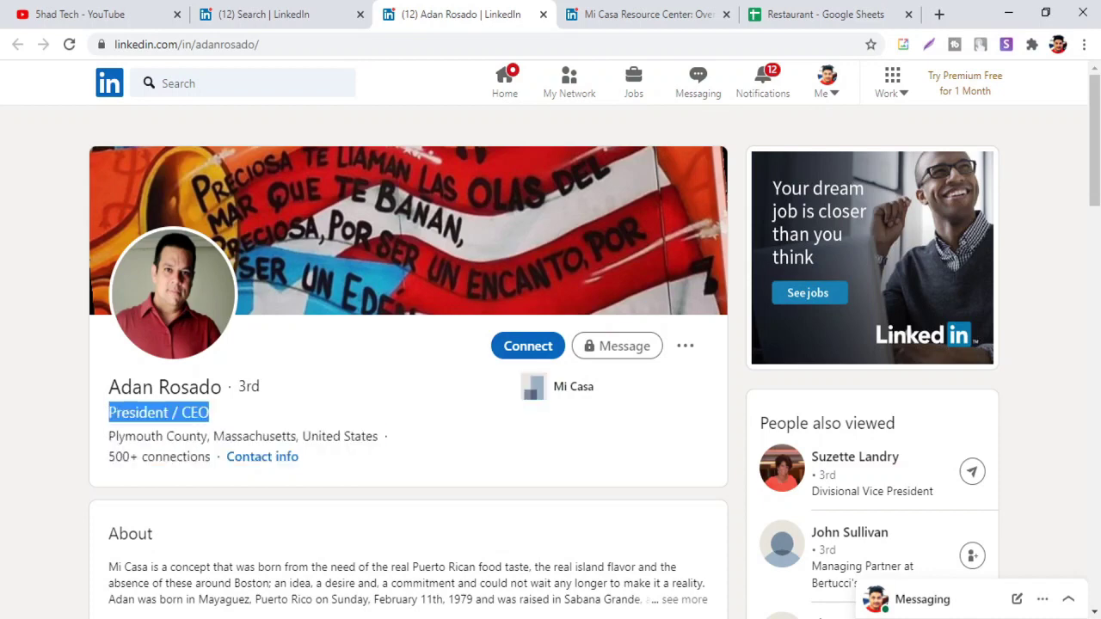
{"action": "left_click", "coordinate": [812, 15]}
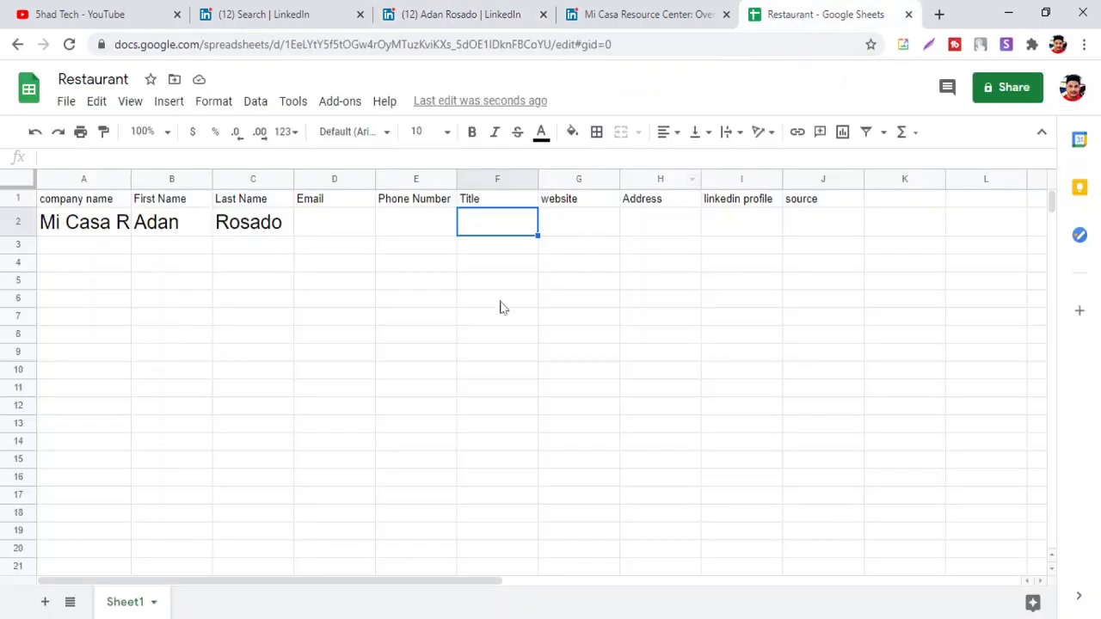
{"action": "type", "text": "President / CEO"}
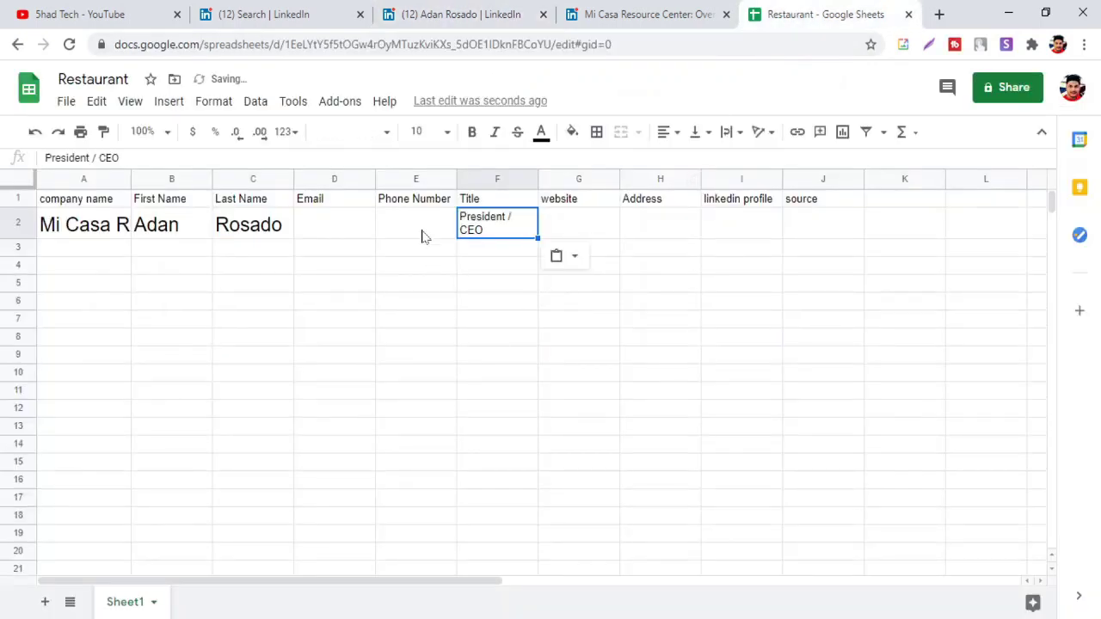
{"action": "left_click", "coordinate": [422, 237]}
{"action": "left_click", "coordinate": [587, 222]}
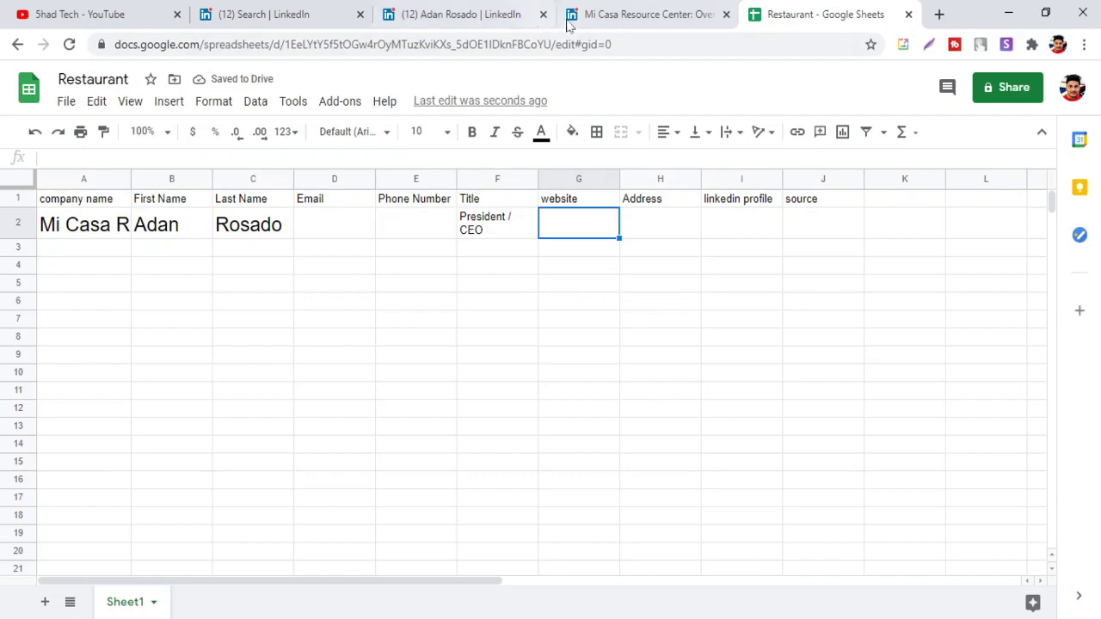
{"action": "left_click", "coordinate": [467, 13]}
{"action": "left_click", "coordinate": [606, 9]}
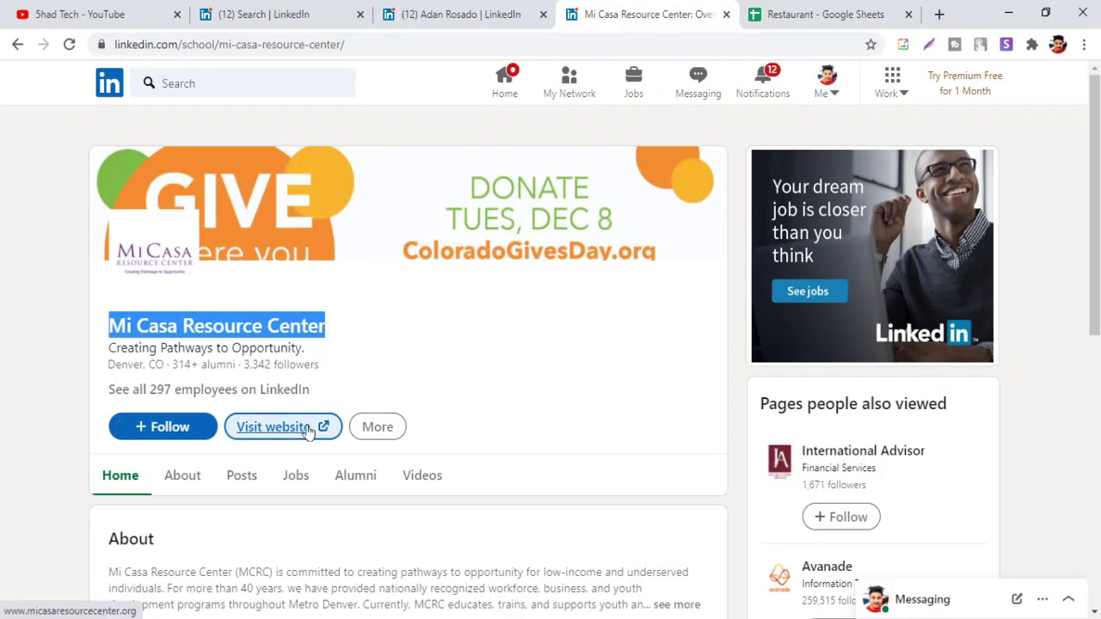
{"action": "left_click", "coordinate": [456, 11]}
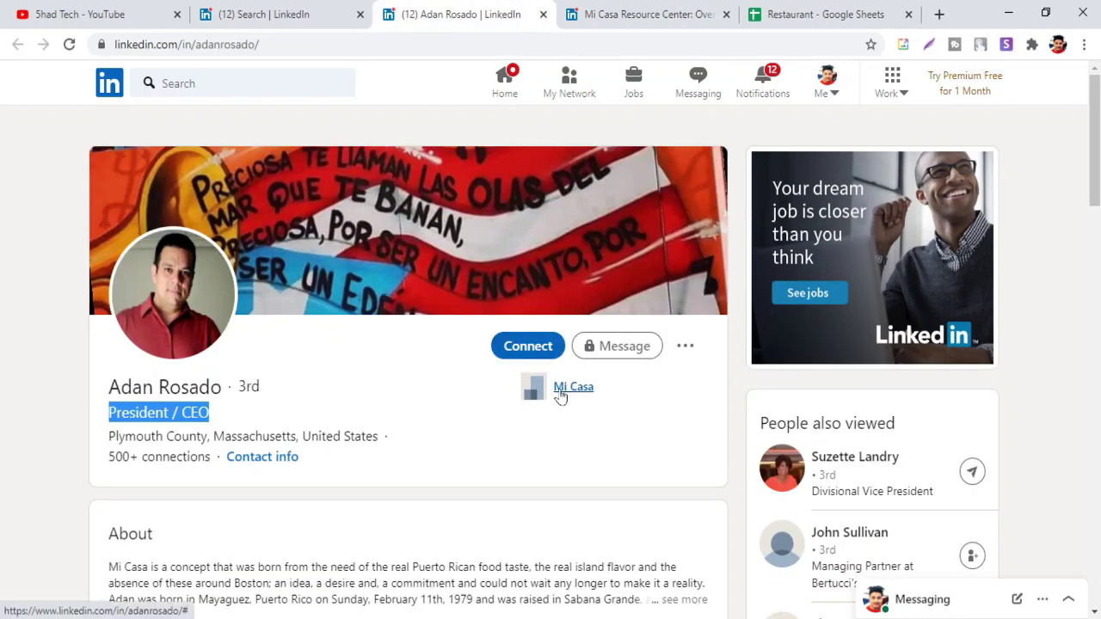
{"action": "left_click", "coordinate": [566, 391], "text": "ctrl"}
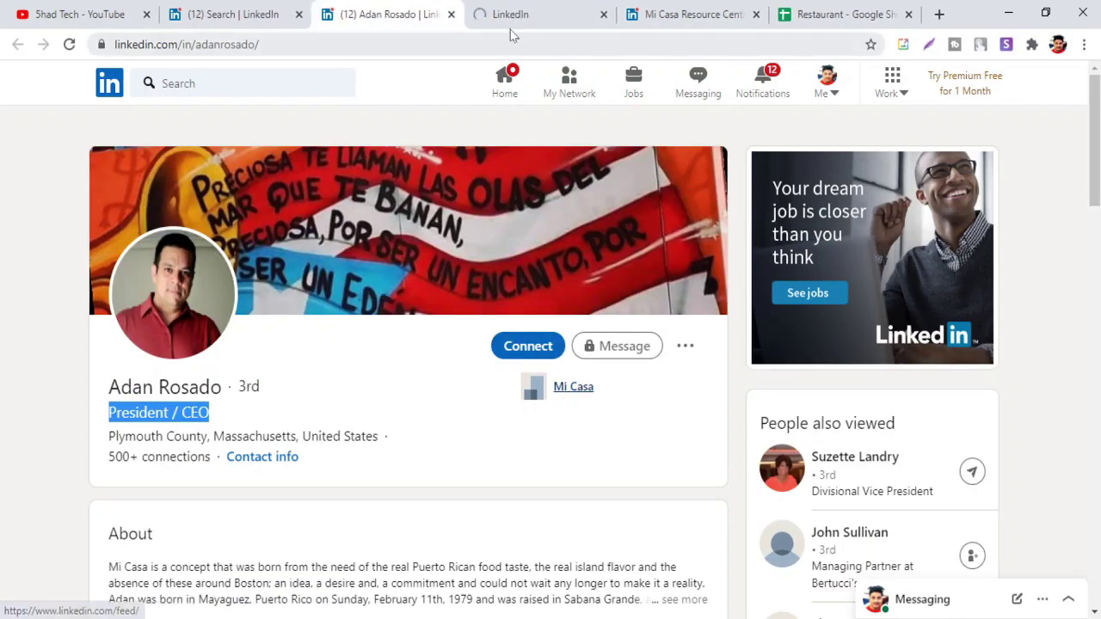
{"action": "left_click", "coordinate": [511, 17]}
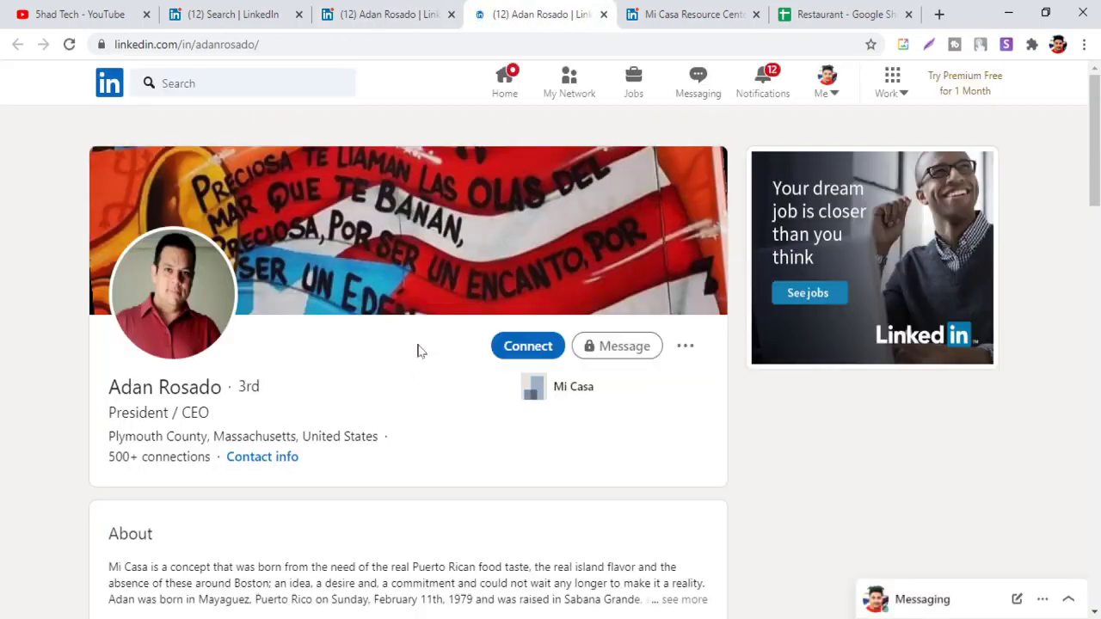
{"action": "scroll", "coordinate": [413, 346], "scroll_direction": "down", "scroll_amount": 3}
{"action": "scroll", "coordinate": [383, 327], "scroll_direction": "down", "scroll_amount": 6}
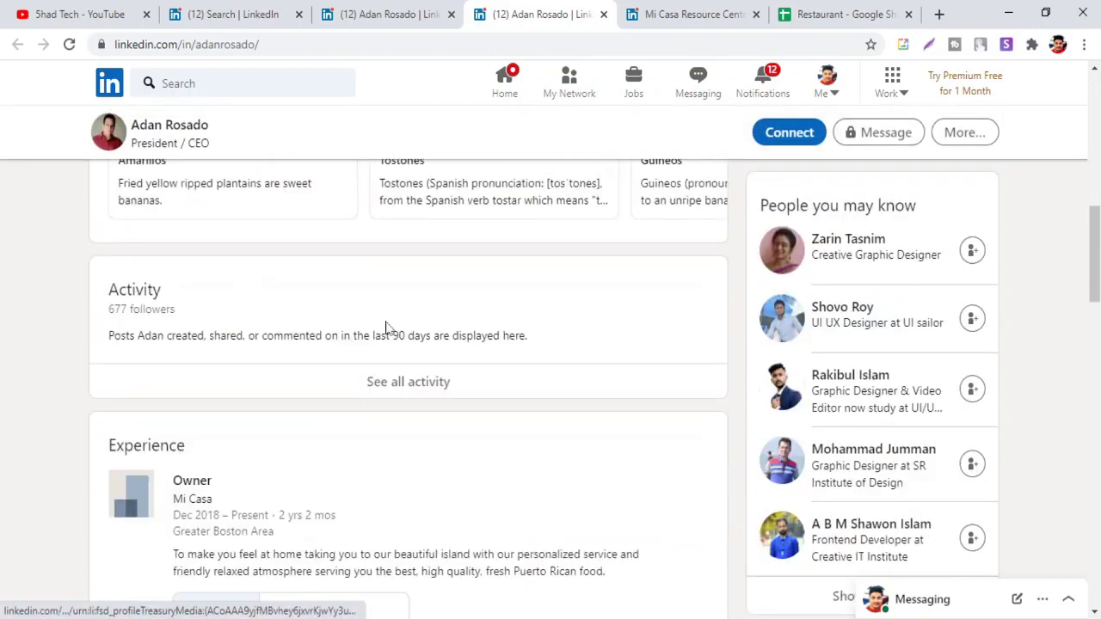
{"action": "scroll", "coordinate": [383, 326], "scroll_direction": "down", "scroll_amount": 2}
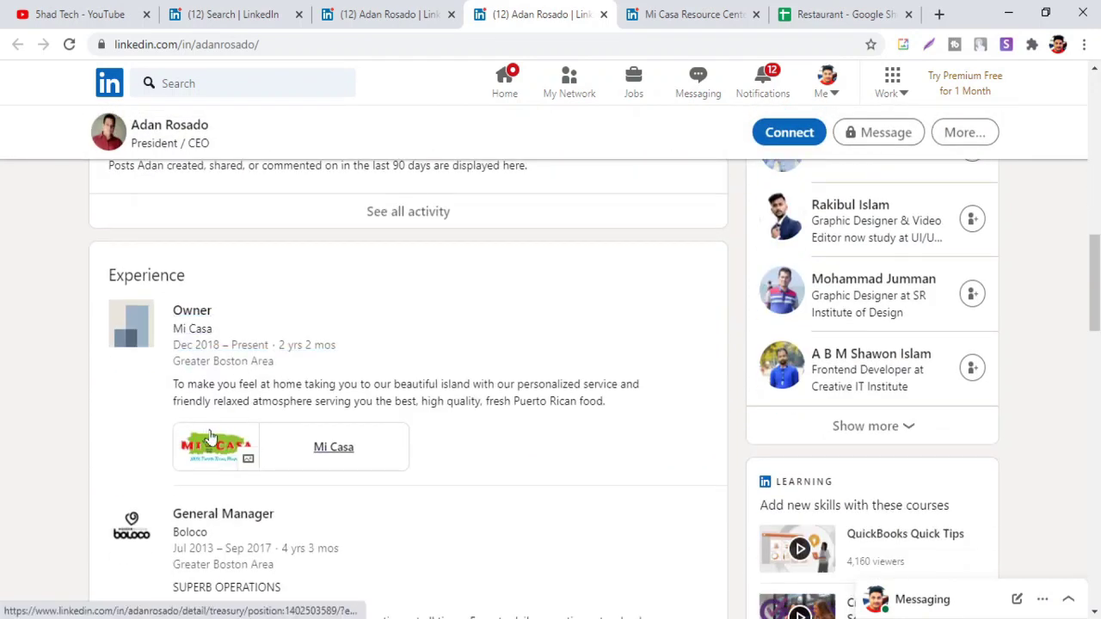
{"action": "middle_click", "coordinate": [183, 334]}
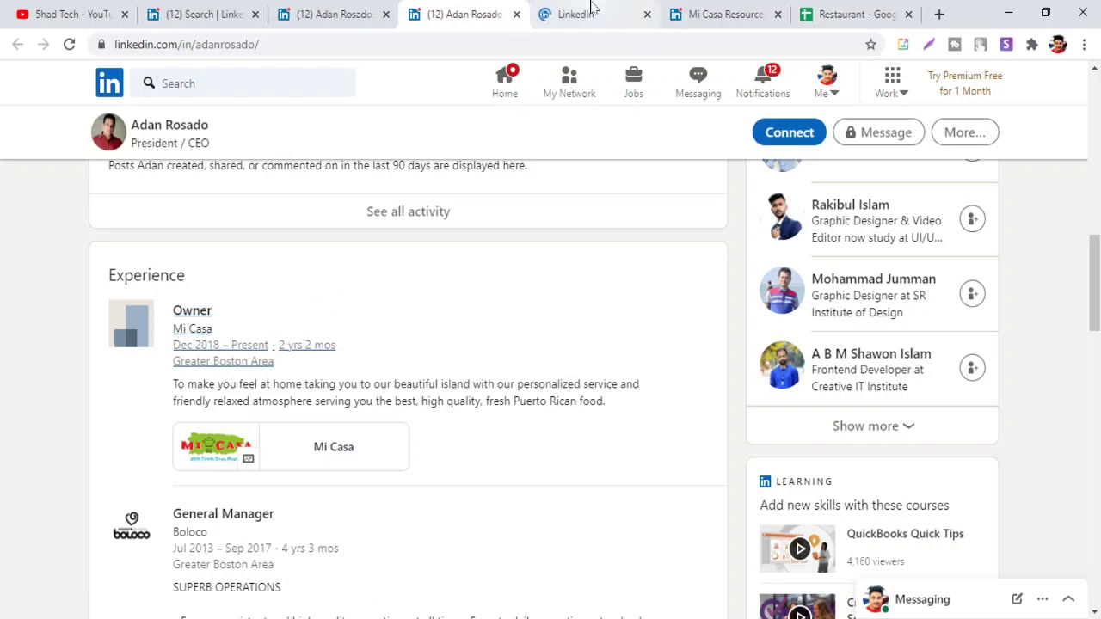
{"action": "left_click", "coordinate": [592, 10]}
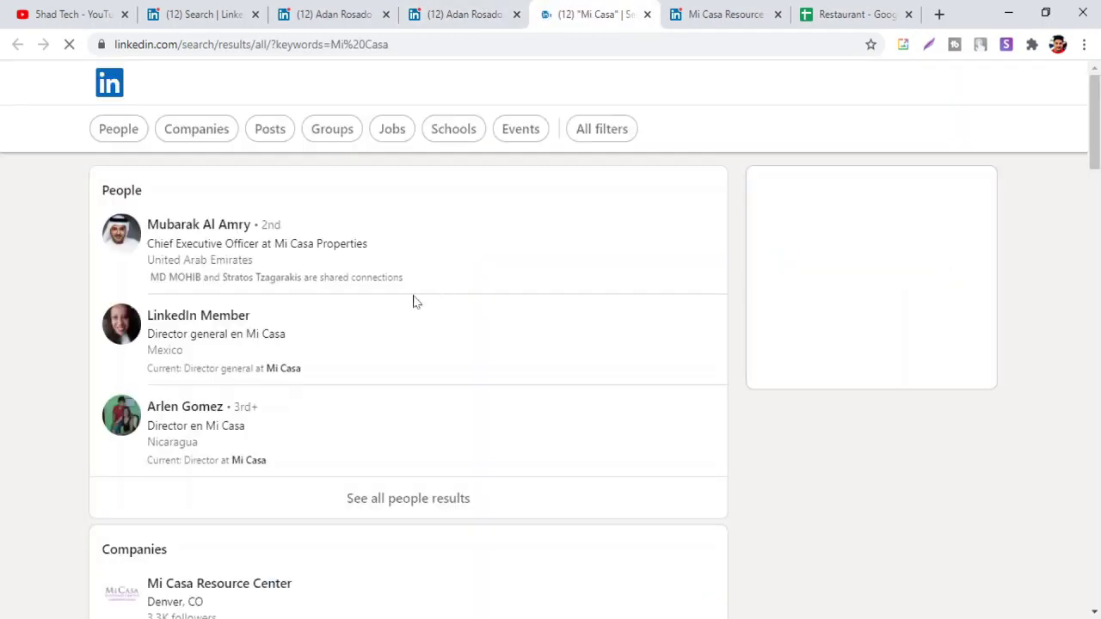
{"action": "scroll", "coordinate": [291, 398], "scroll_direction": "down", "scroll_amount": 2}
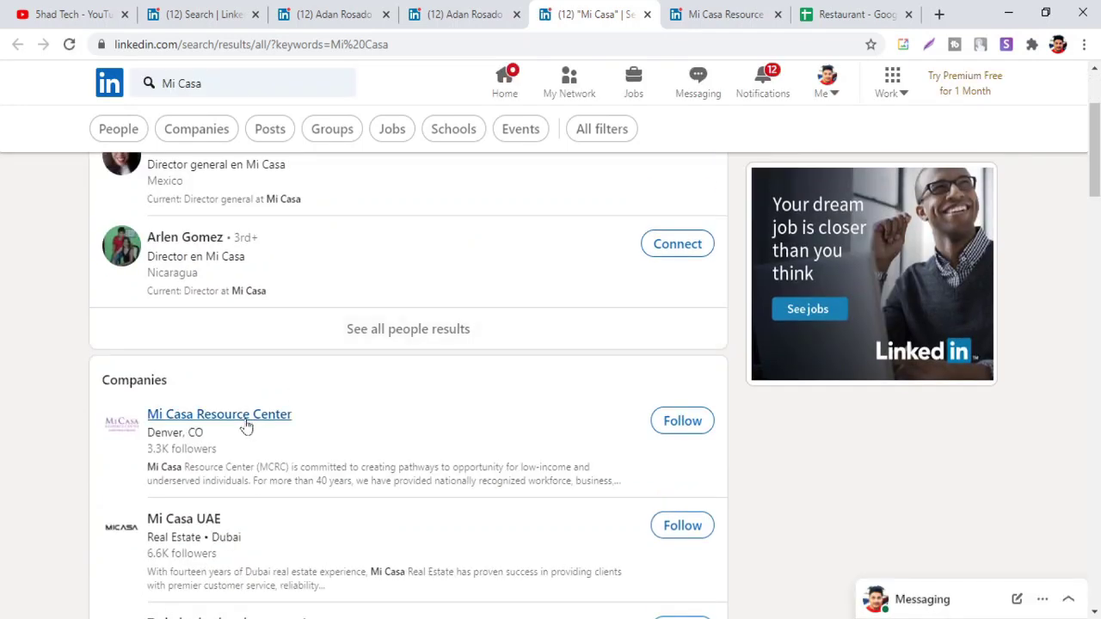
{"action": "left_click", "coordinate": [211, 421]}
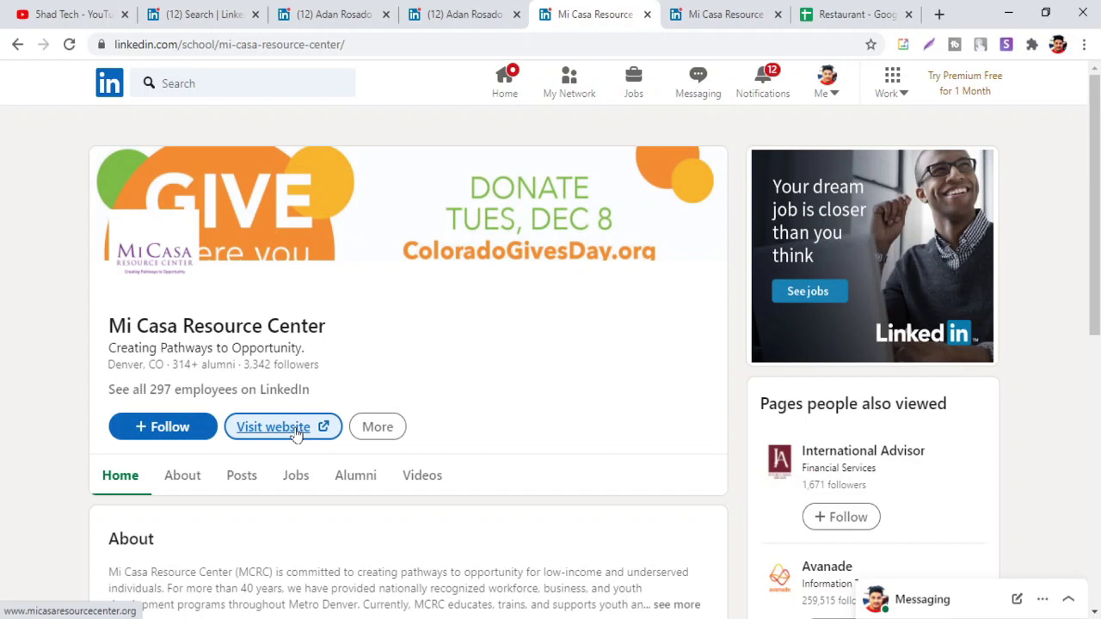
{"action": "left_click", "coordinate": [296, 434]}
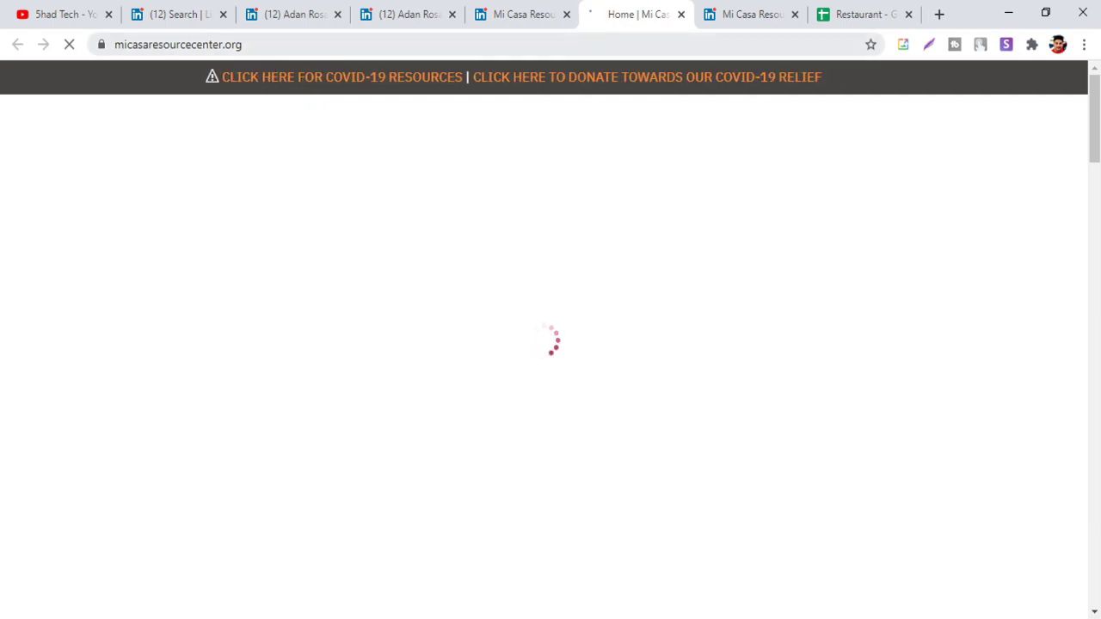
{"action": "key", "text": "ctrl+l"}
{"action": "key", "text": "ctrl+c"}
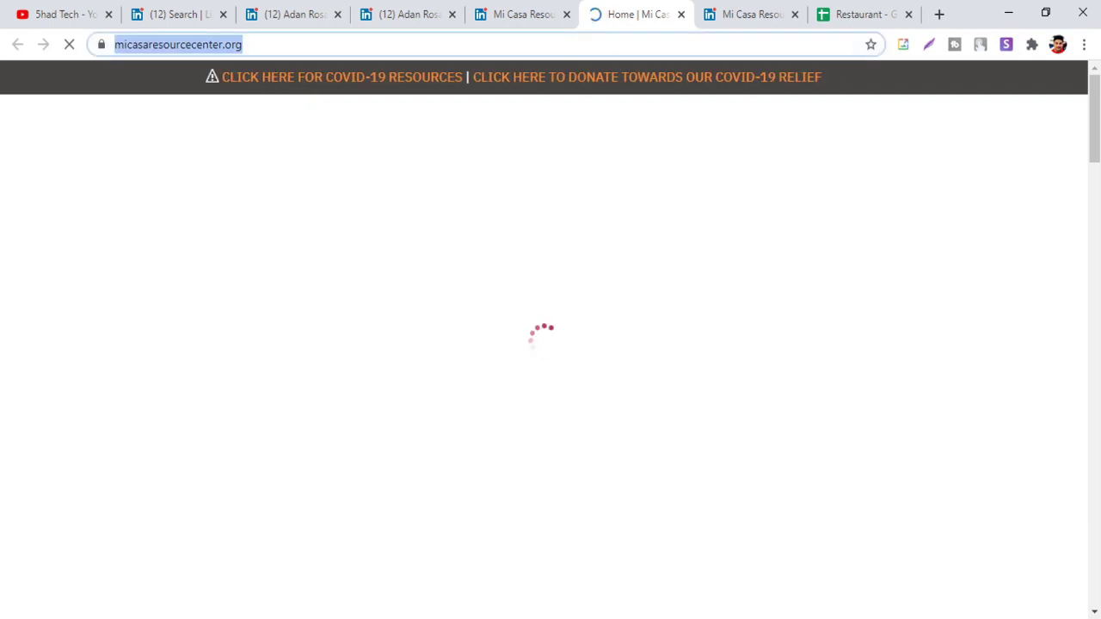
{"action": "left_click", "coordinate": [857, 10]}
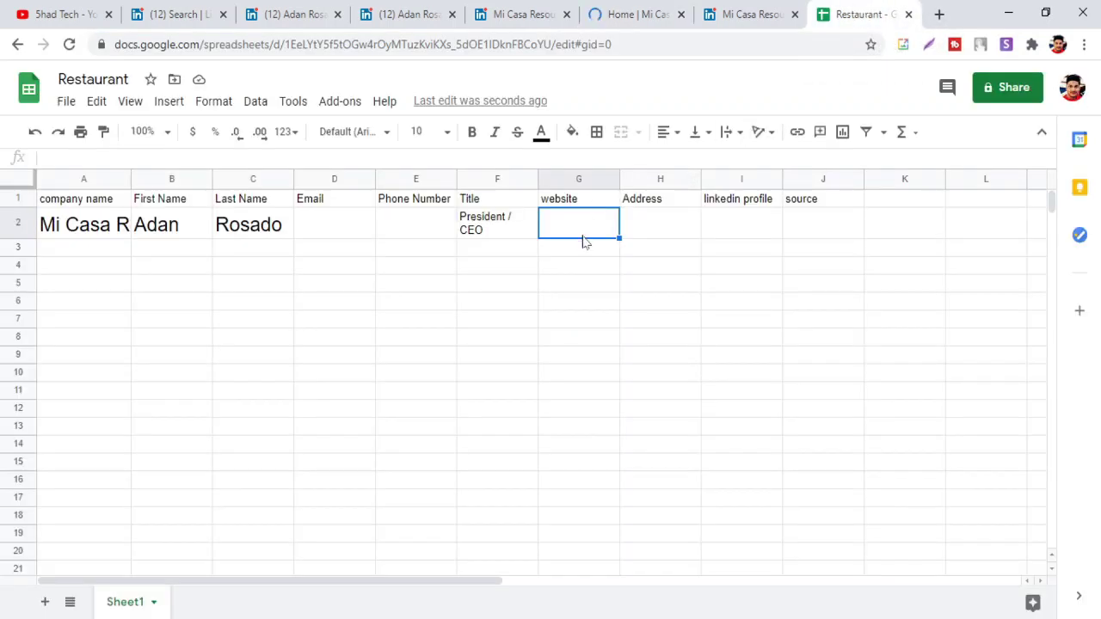
{"action": "key", "text": "ctrl+v"}
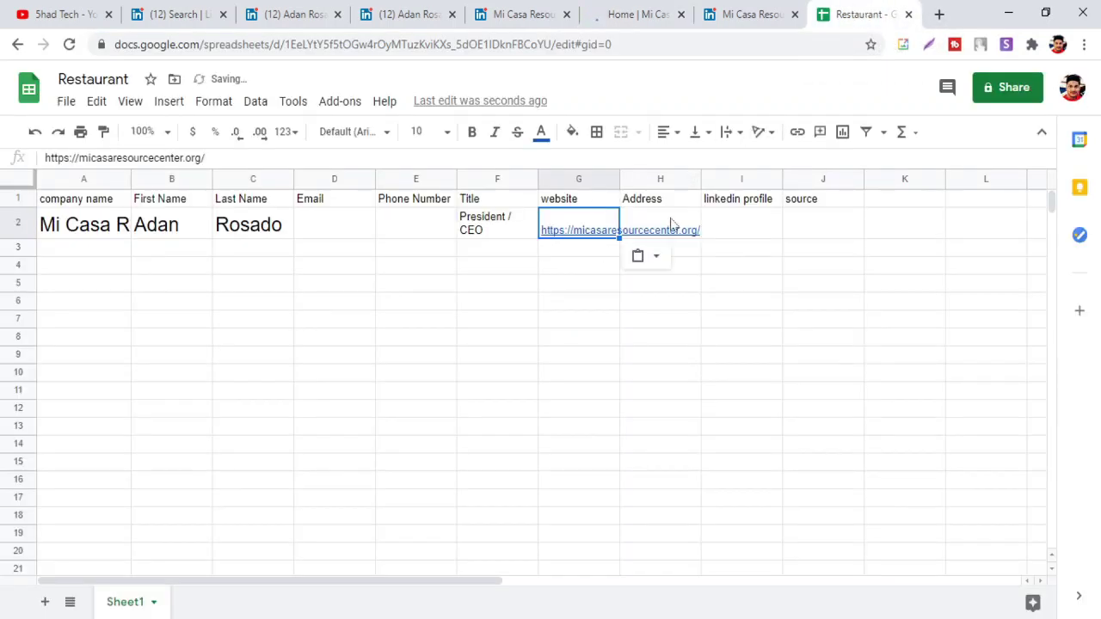
{"action": "left_click", "coordinate": [673, 222]}
{"action": "left_click", "coordinate": [632, 13]}
{"action": "scroll", "coordinate": [602, 162], "scroll_direction": "down", "scroll_amount": 3}
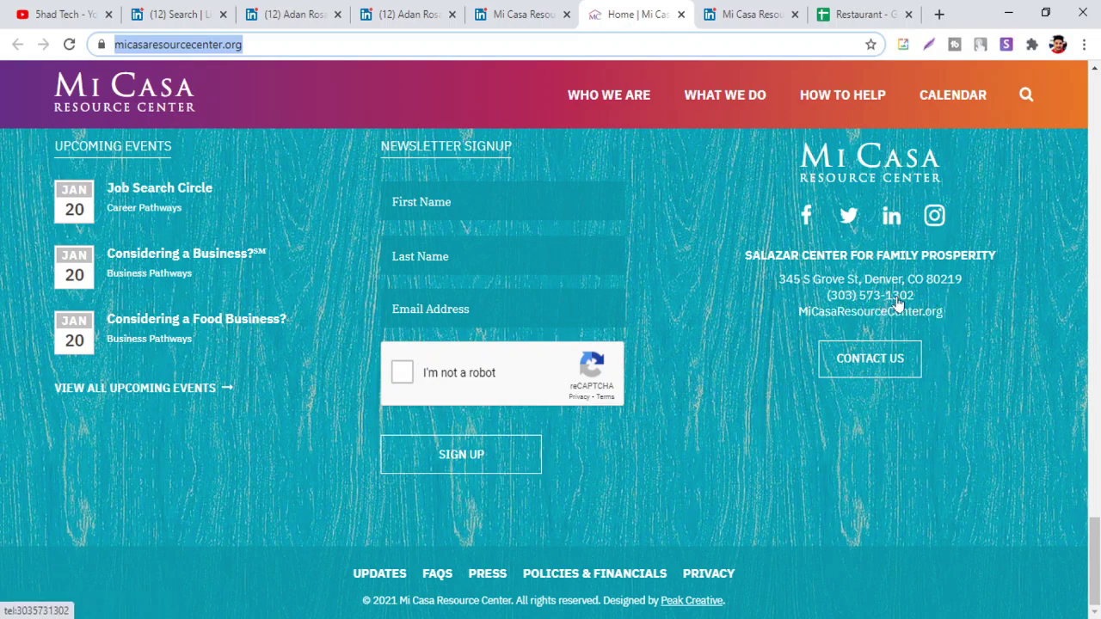
{"action": "left_click_drag", "start_coordinate": [916, 295], "coordinate": [838, 295]}
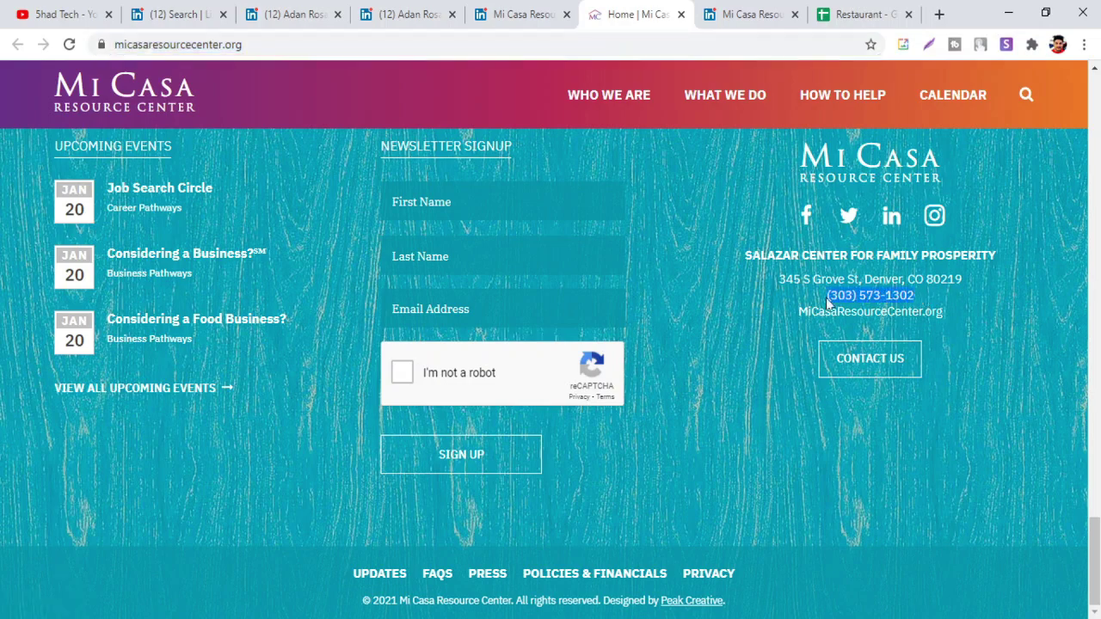
{"action": "left_click", "coordinate": [858, 13]}
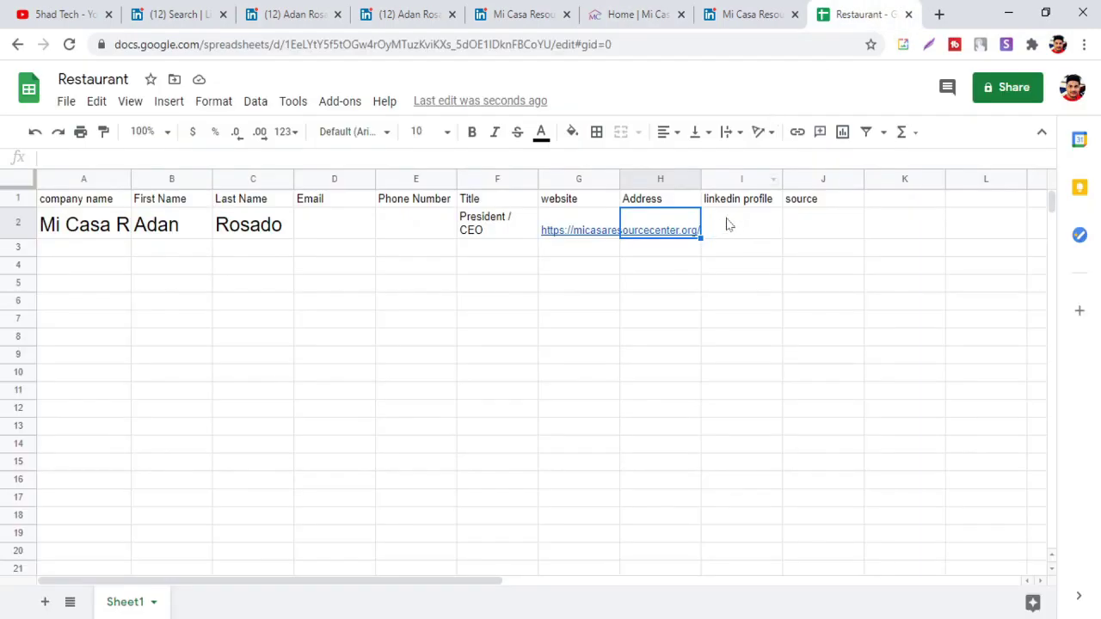
{"action": "left_click", "coordinate": [415, 222]}
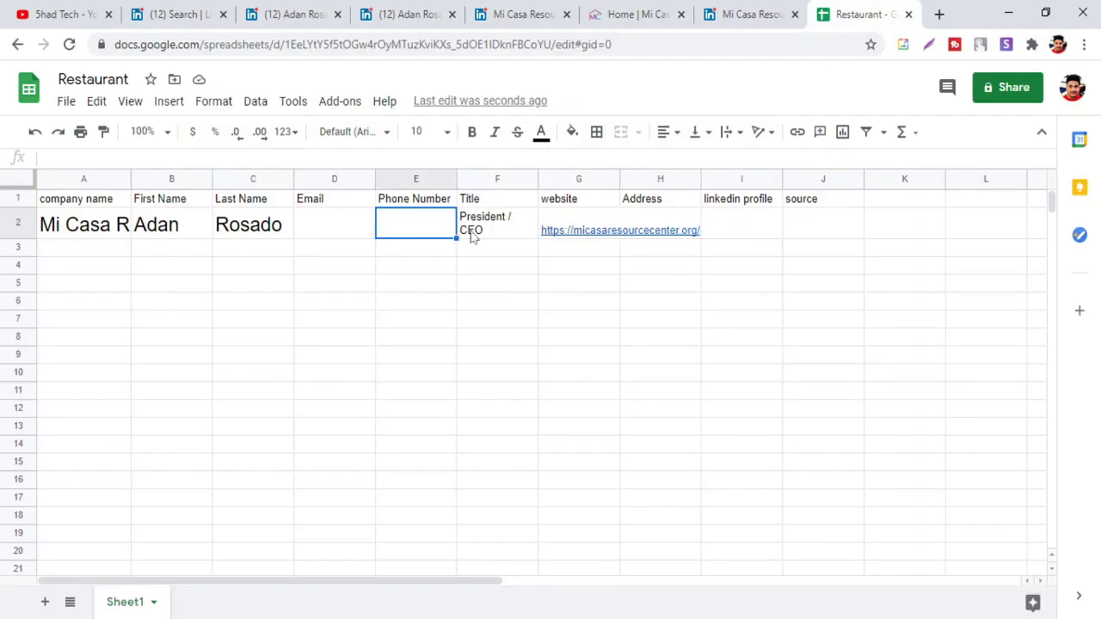
{"action": "left_click", "coordinate": [408, 224]}
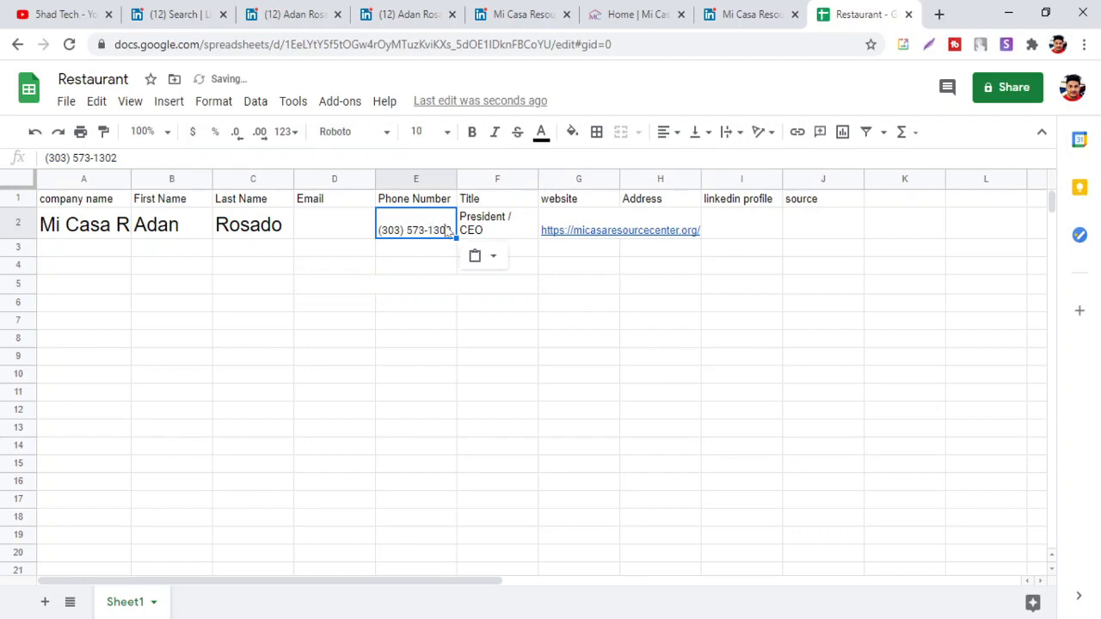
{"action": "left_click", "coordinate": [438, 291]}
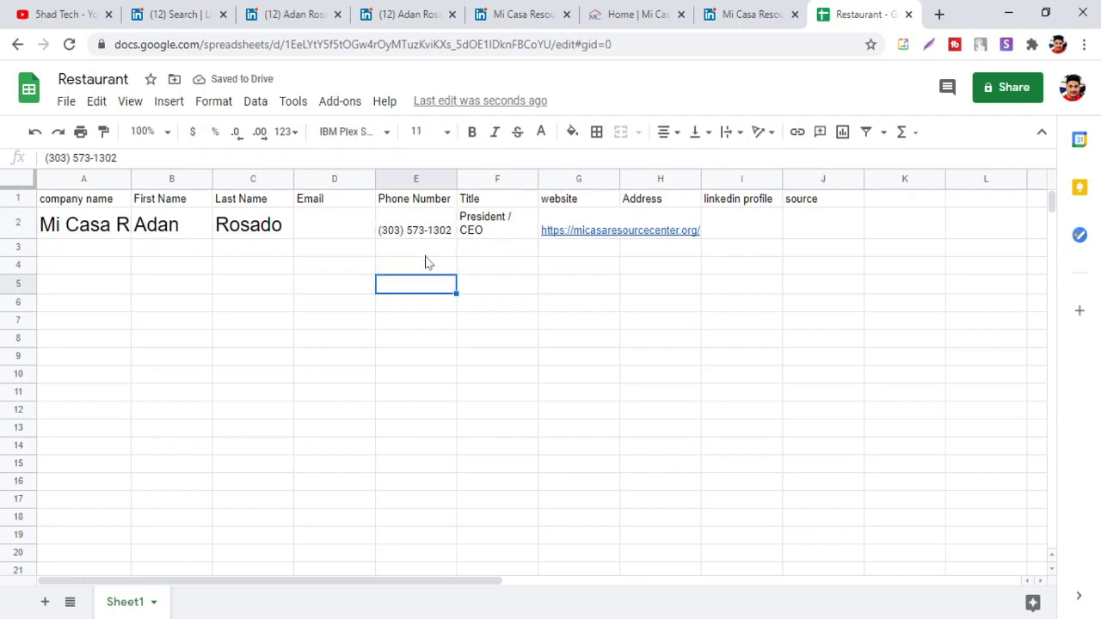
Copy the address 345 S Grove St, Denver, CO 80219 from the footer into H2
{"action": "left_click", "coordinate": [632, 14]}
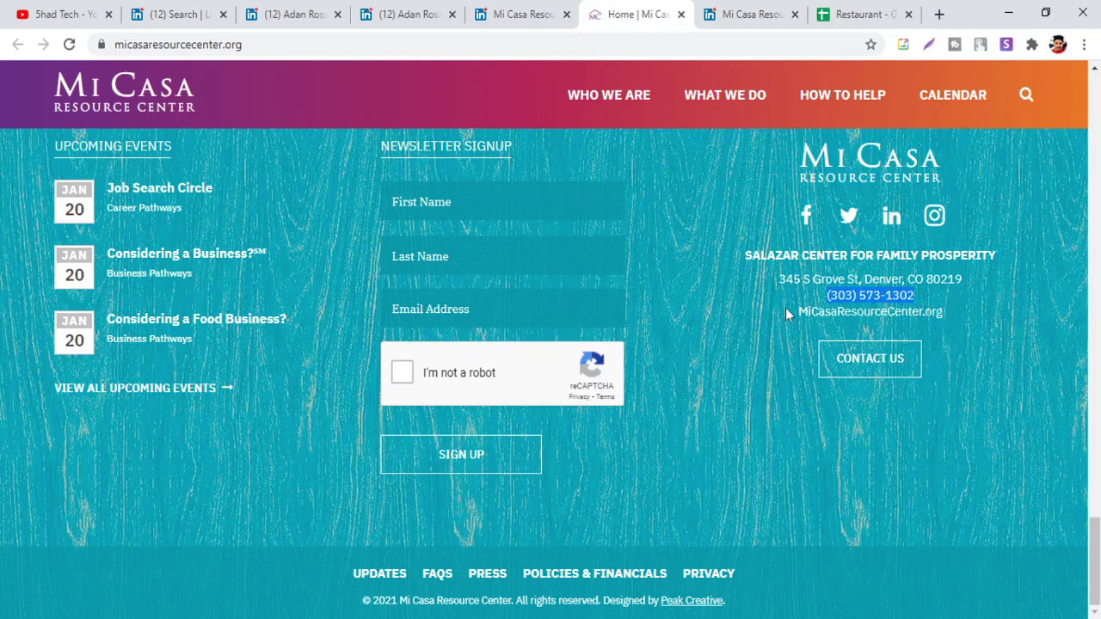
{"action": "left_click_drag", "start_coordinate": [963, 278], "coordinate": [778, 279]}
{"action": "key", "text": "ctrl+c"}
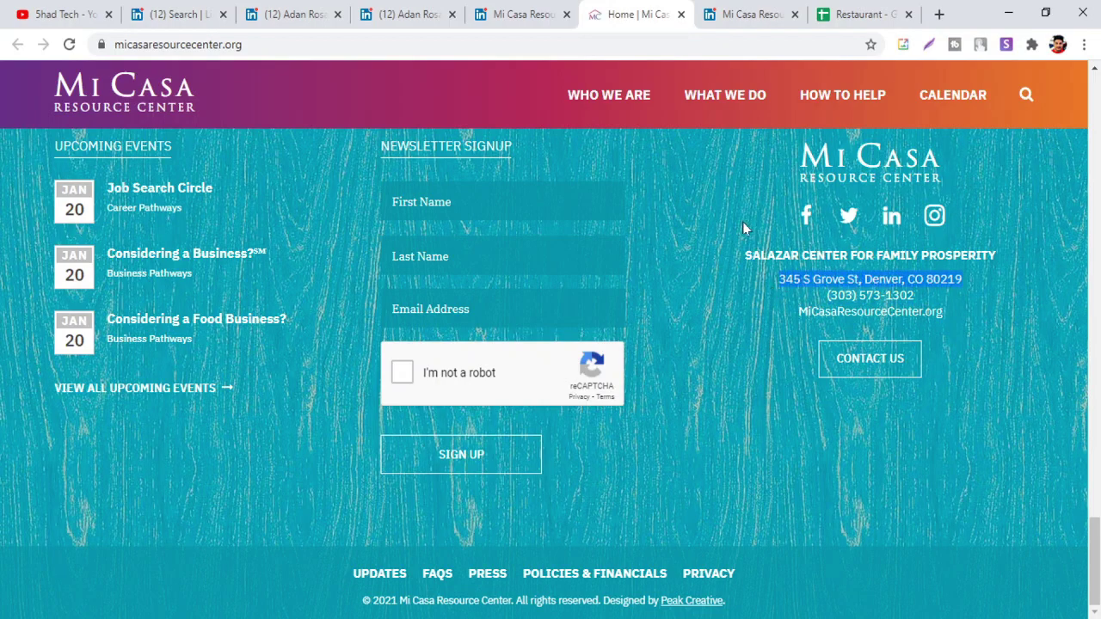
{"action": "left_click", "coordinate": [850, 24]}
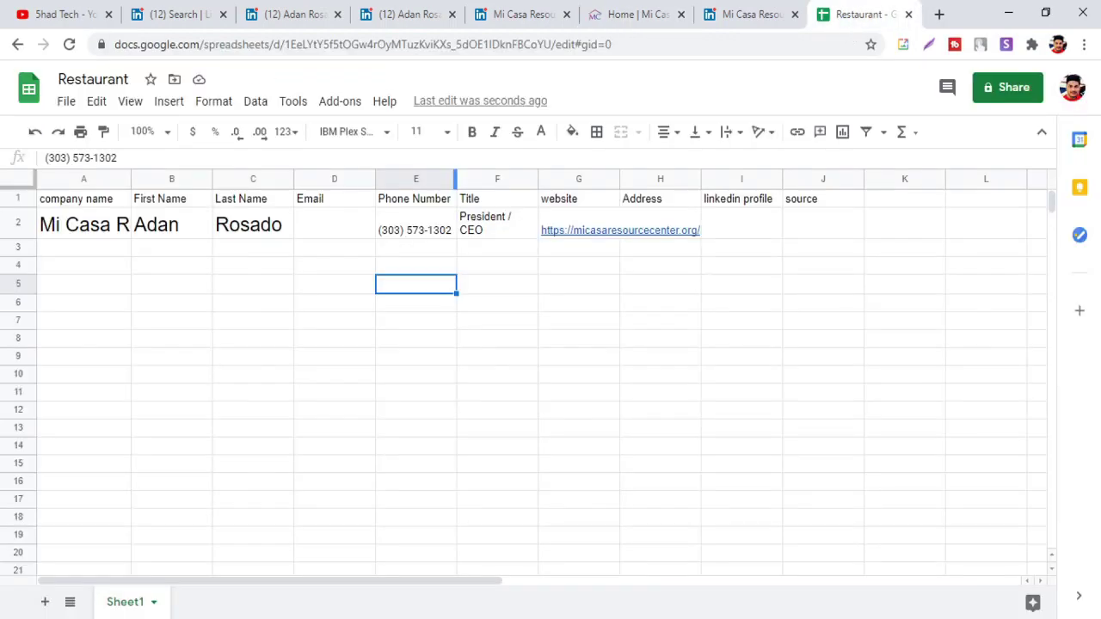
{"action": "left_click", "coordinate": [681, 223]}
{"action": "key", "text": "ctrl+v"}
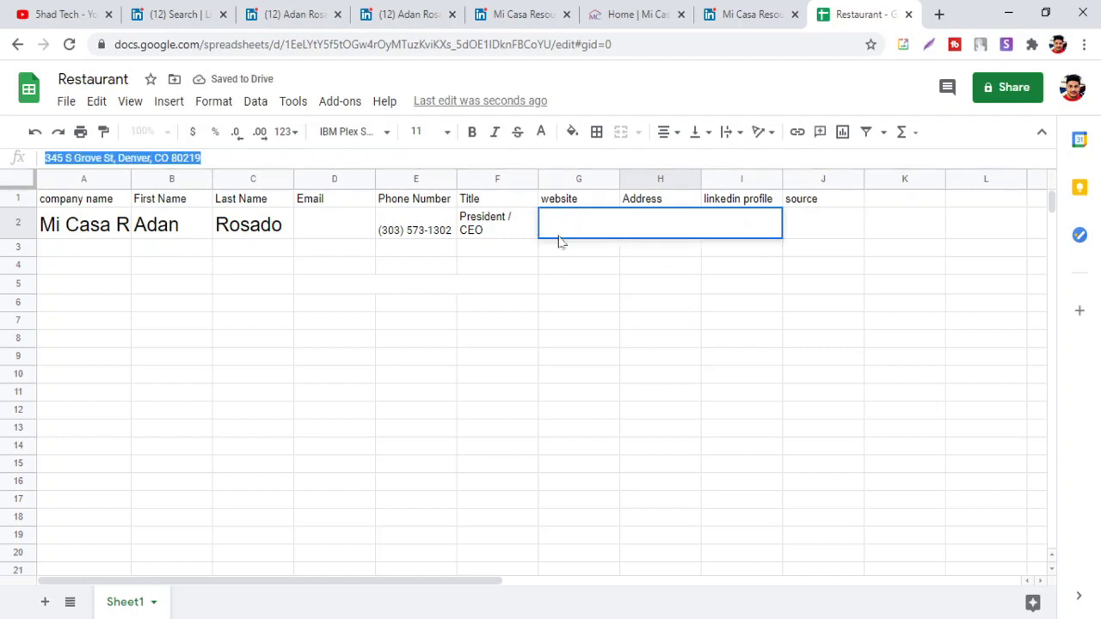
{"action": "left_click", "coordinate": [666, 230]}
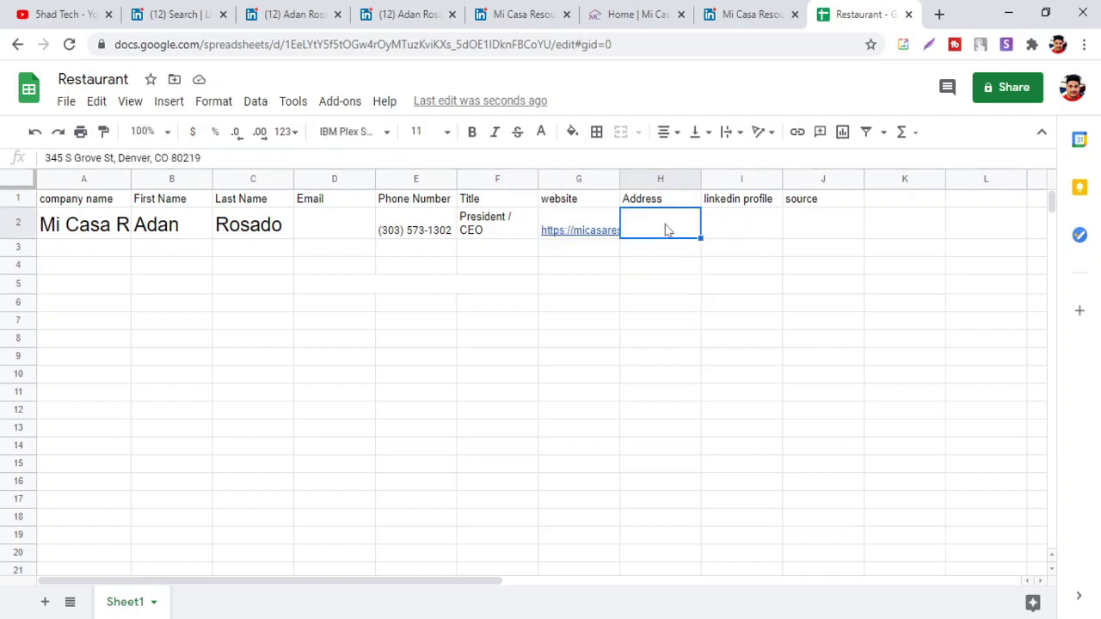
{"action": "key", "text": "ctrl+v"}
{"action": "left_click", "coordinate": [676, 288]}
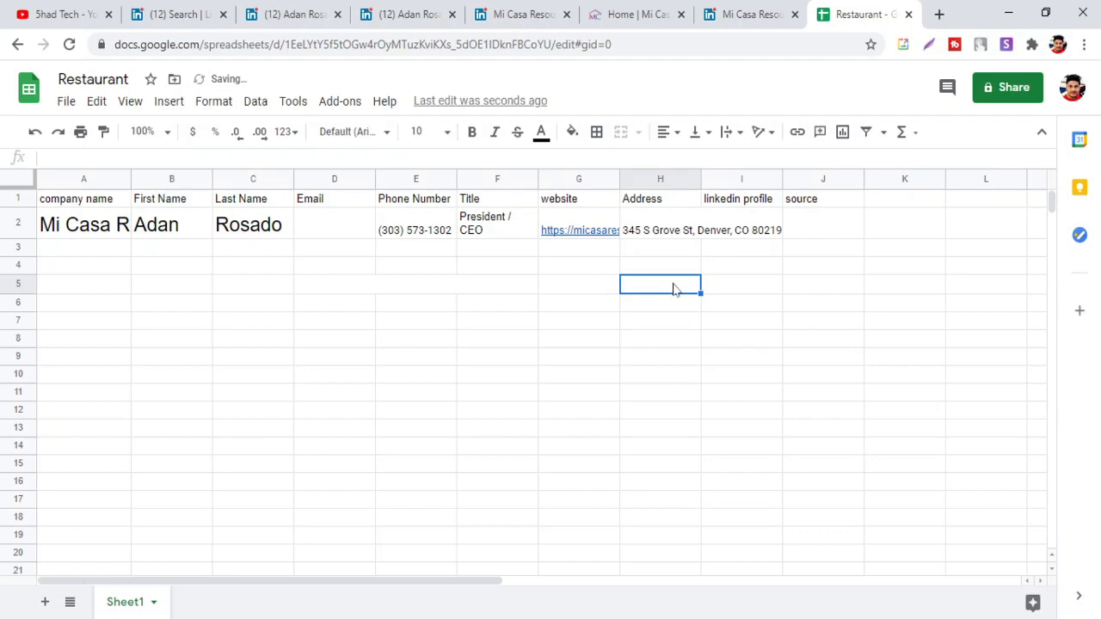
{"action": "left_click", "coordinate": [760, 222]}
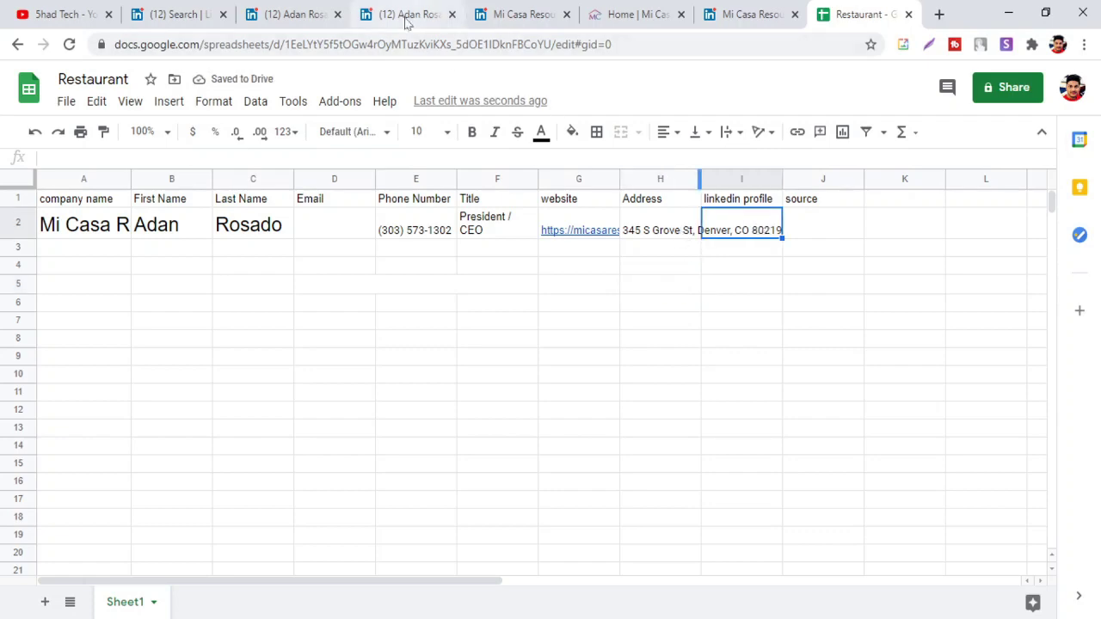
{"action": "left_click", "coordinate": [406, 18]}
Copy the lead's LinkedIn profile URL into the linkedin profile cell I2
{"action": "scroll", "coordinate": [456, 257], "scroll_direction": "up", "scroll_amount": 10}
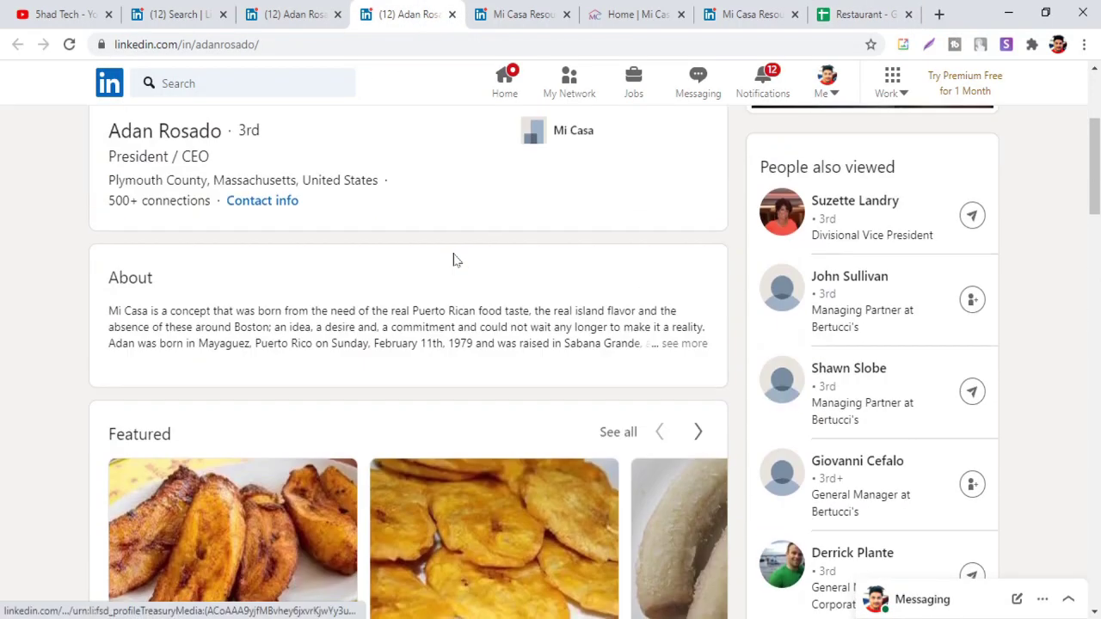
{"action": "key", "text": "ctrl+l"}
{"action": "key", "text": "ctrl+c"}
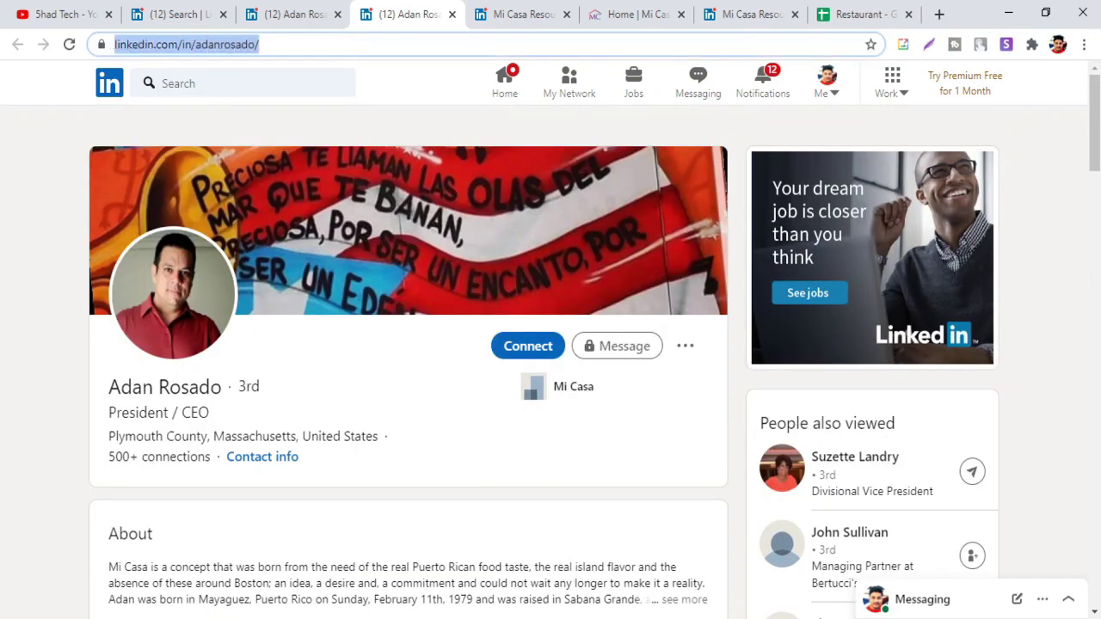
{"action": "left_click", "coordinate": [860, 14]}
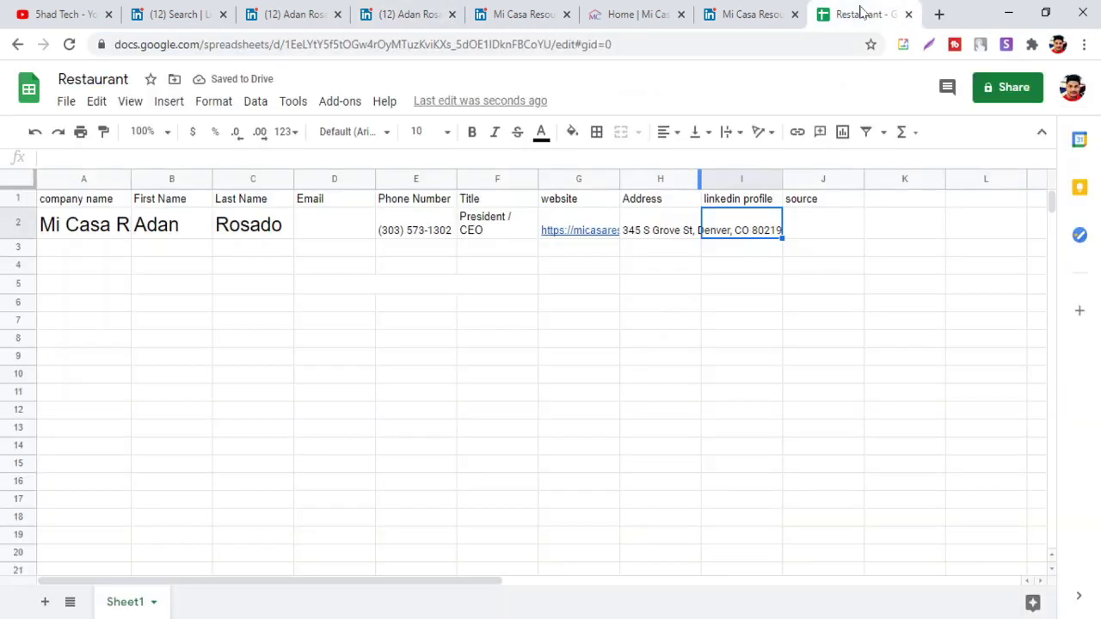
{"action": "key", "text": "ctrl+v"}
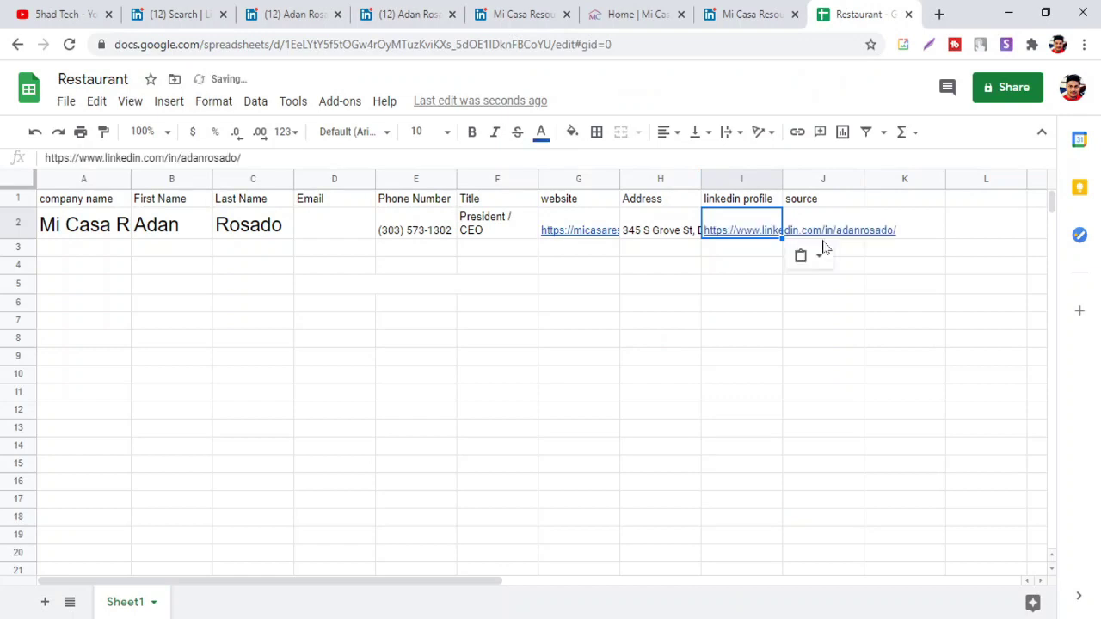
{"action": "left_click", "coordinate": [772, 268]}
Enter Linkedin as the source in J2
{"action": "left_click", "coordinate": [820, 226]}
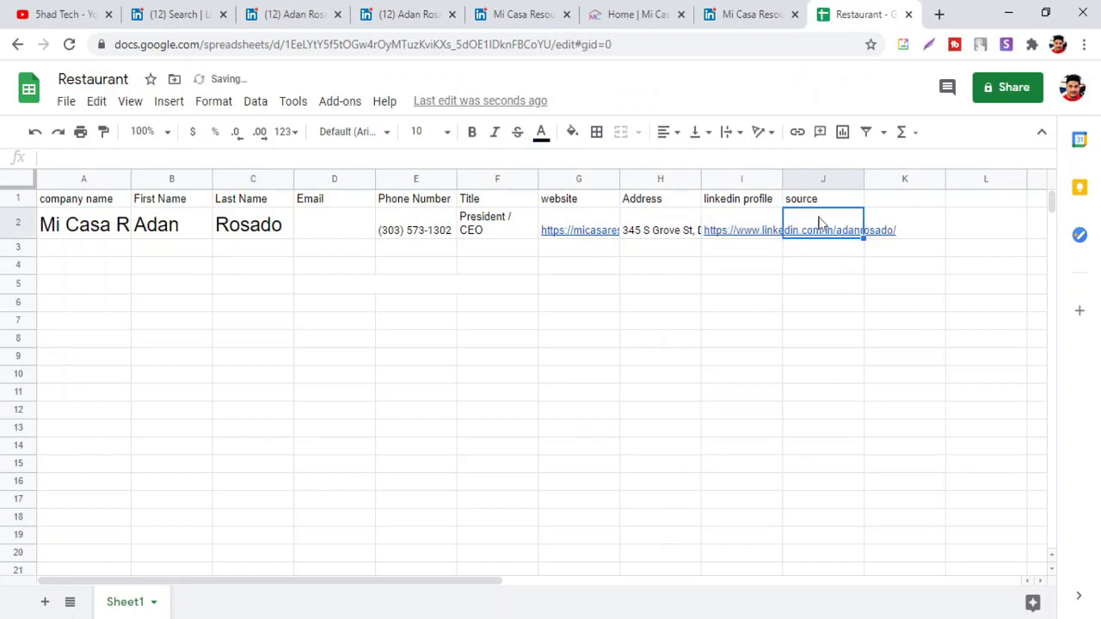
{"action": "type", "text": "Link"}
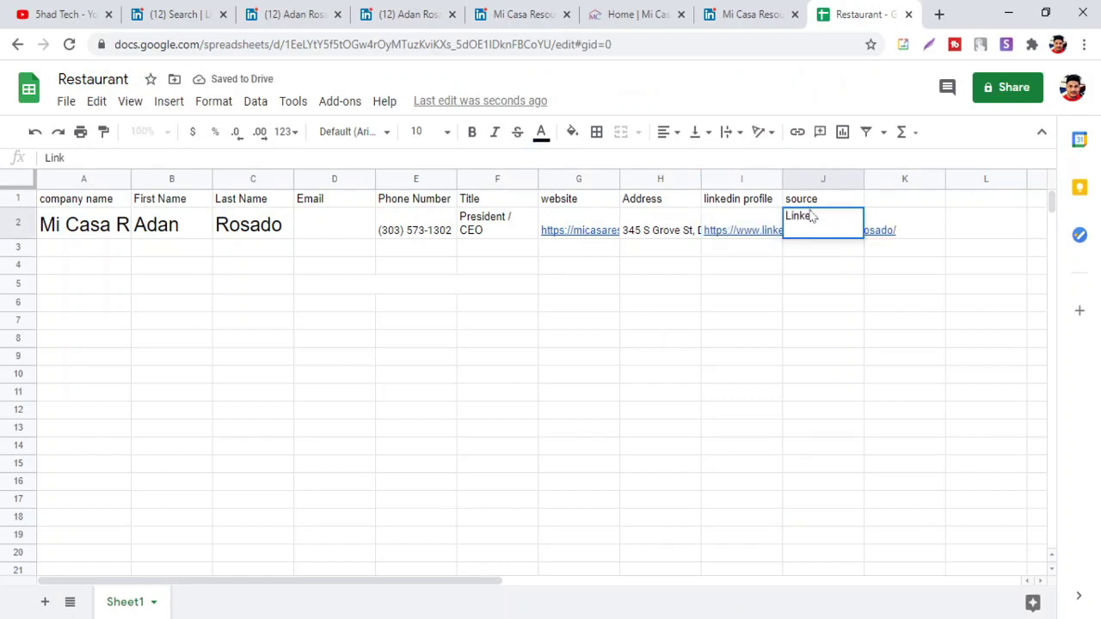
{"action": "type", "text": "edin"}
{"action": "left_click", "coordinate": [805, 304]}
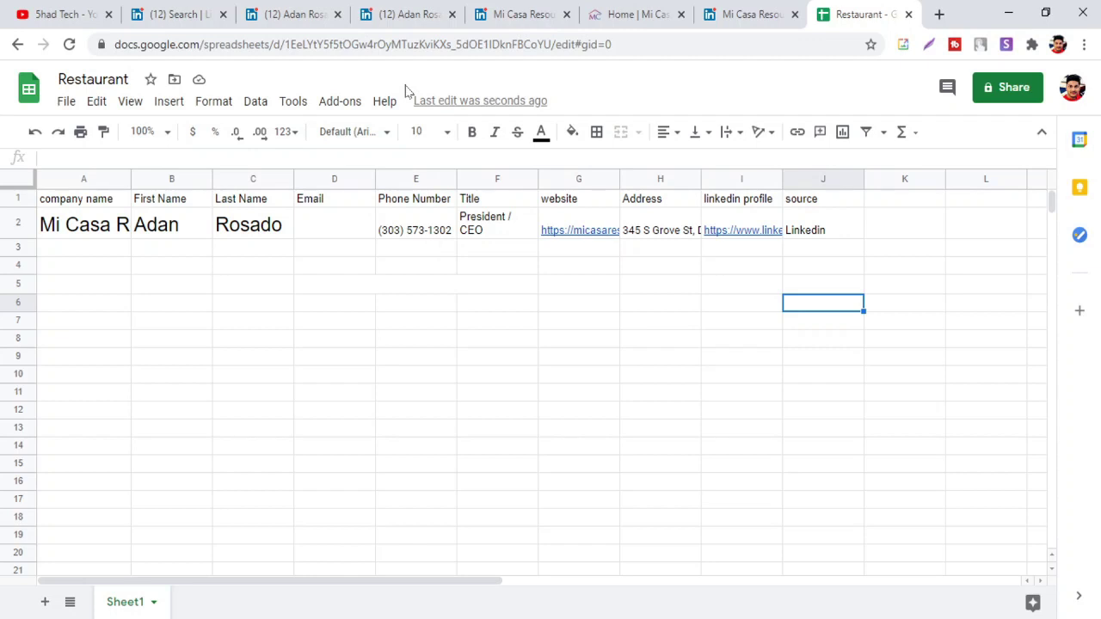
Check the lead's contact info on the LinkedIn profile
{"action": "left_click", "coordinate": [313, 25]}
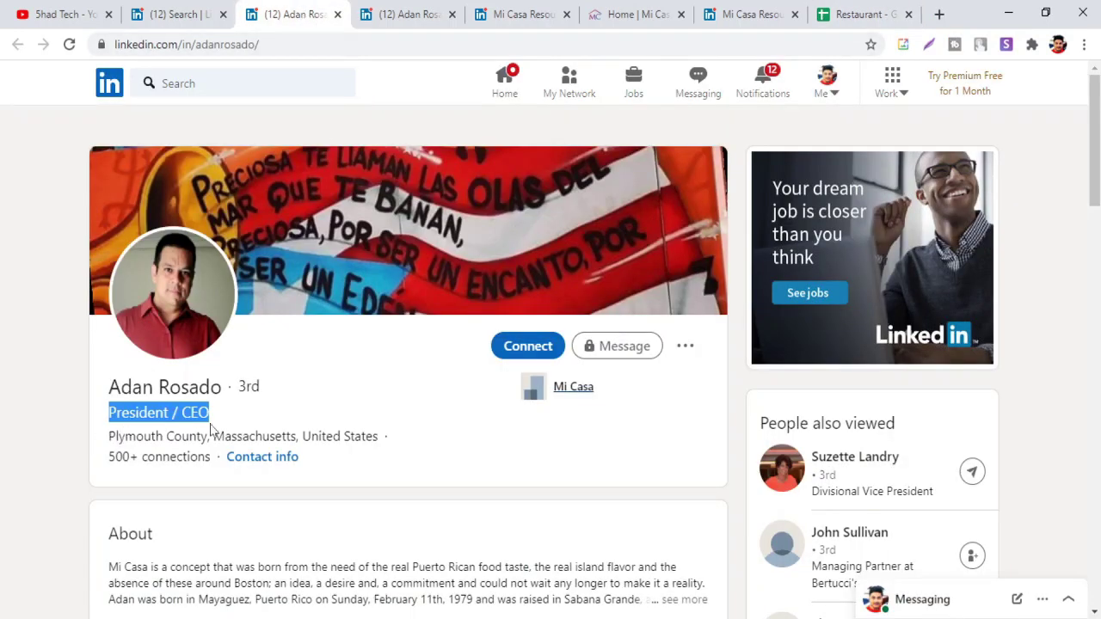
{"action": "left_click", "coordinate": [267, 460]}
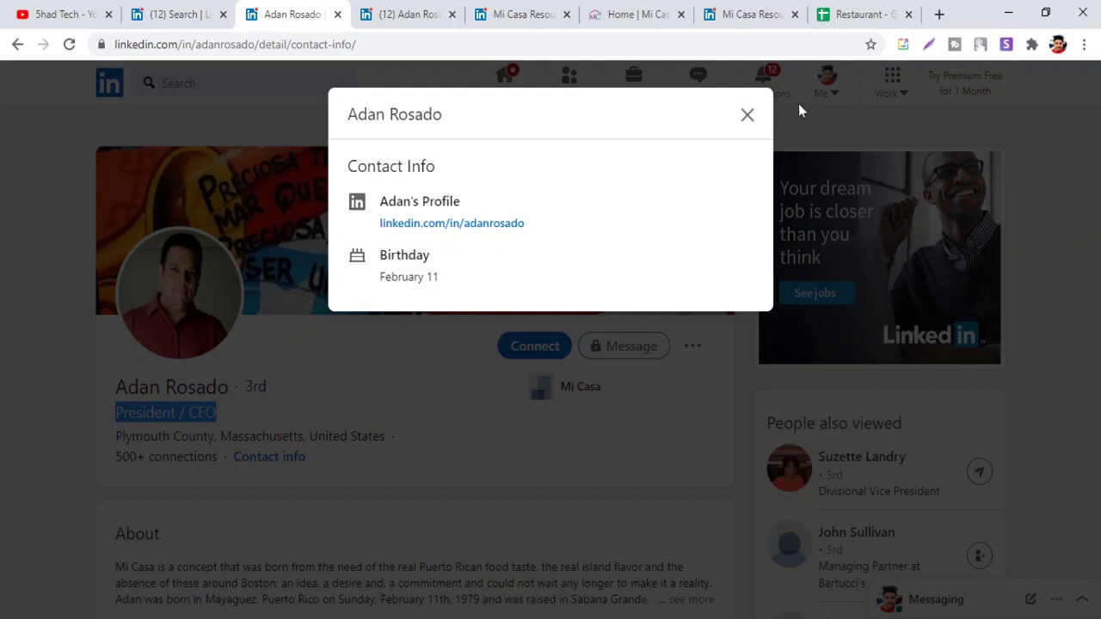
{"action": "left_click", "coordinate": [746, 116]}
Open Mi Casa Resource Center's Facebook page from the website footer
{"action": "left_click", "coordinate": [617, 18]}
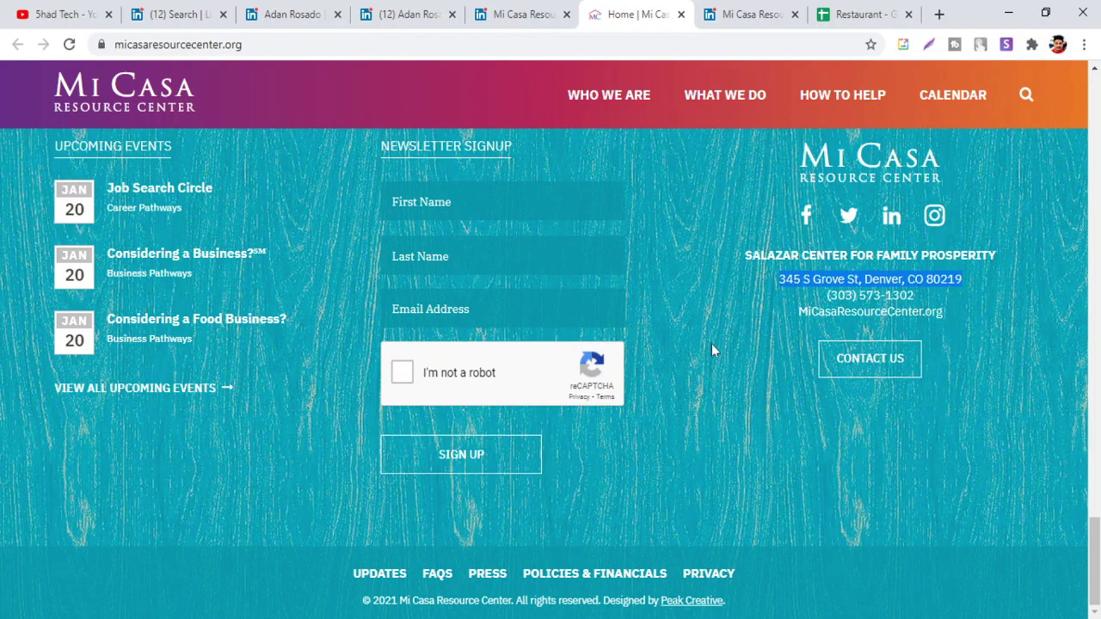
{"action": "scroll", "coordinate": [711, 328], "scroll_direction": "up", "scroll_amount": 1}
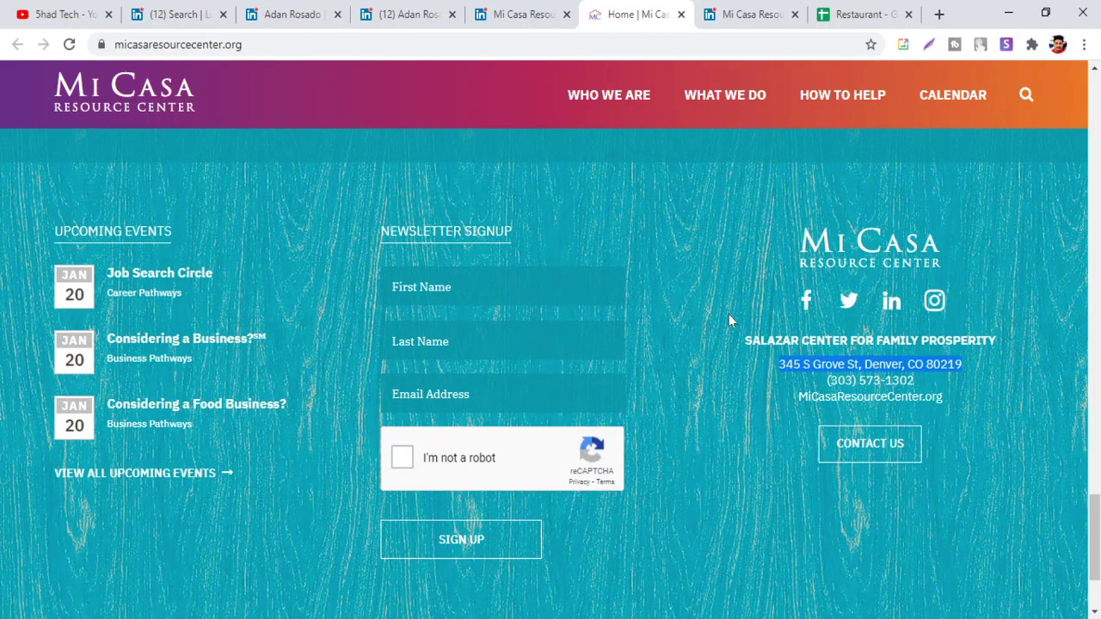
{"action": "left_click", "coordinate": [807, 301]}
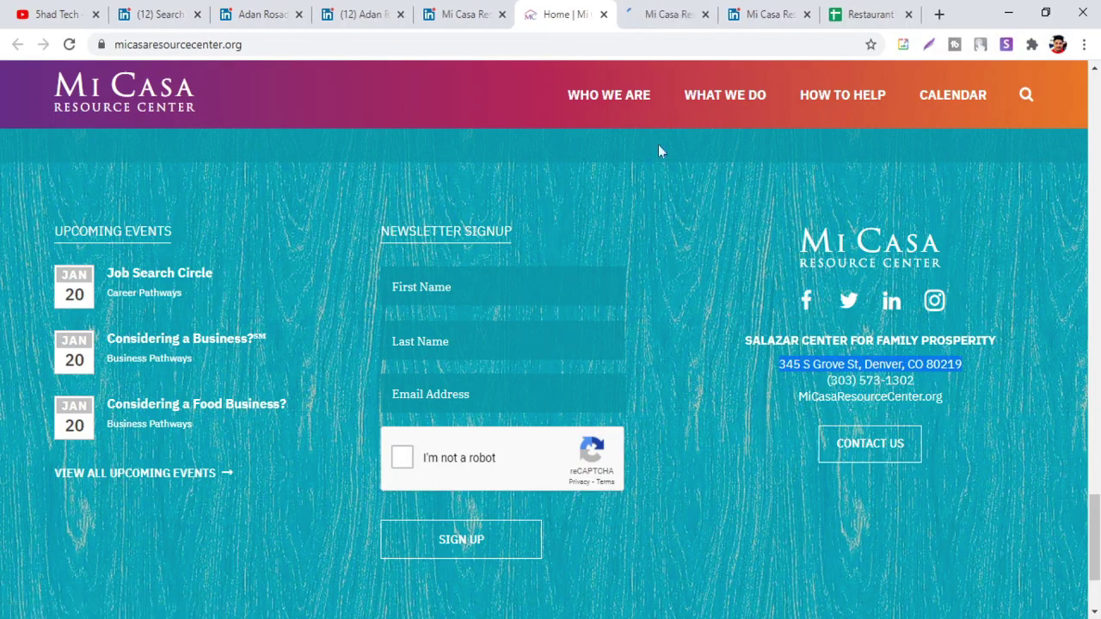
Copy the contact email from Mi Casa's Facebook About section into Email cell D2
{"action": "left_click", "coordinate": [658, 16]}
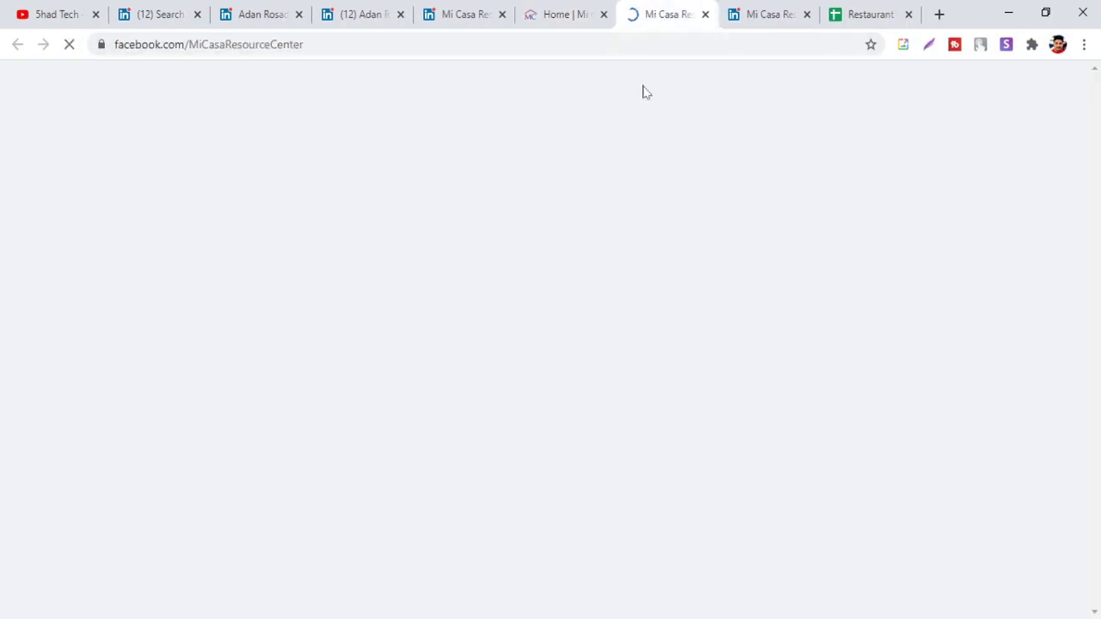
{"action": "scroll", "coordinate": [533, 172], "scroll_direction": "down", "scroll_amount": 3}
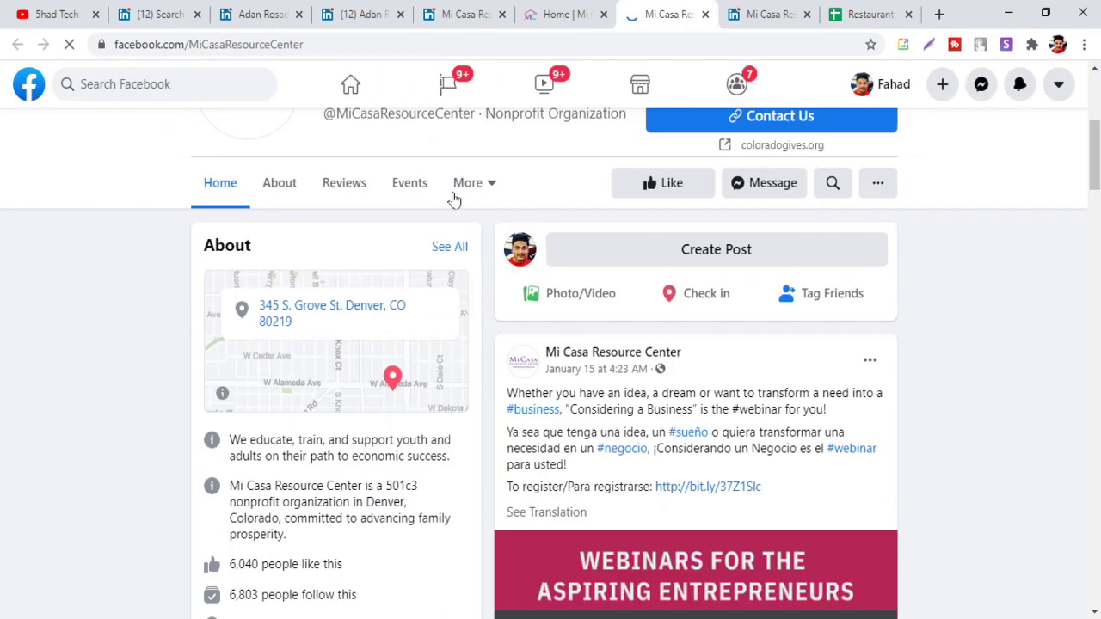
{"action": "scroll", "coordinate": [456, 198], "scroll_direction": "down", "scroll_amount": 2}
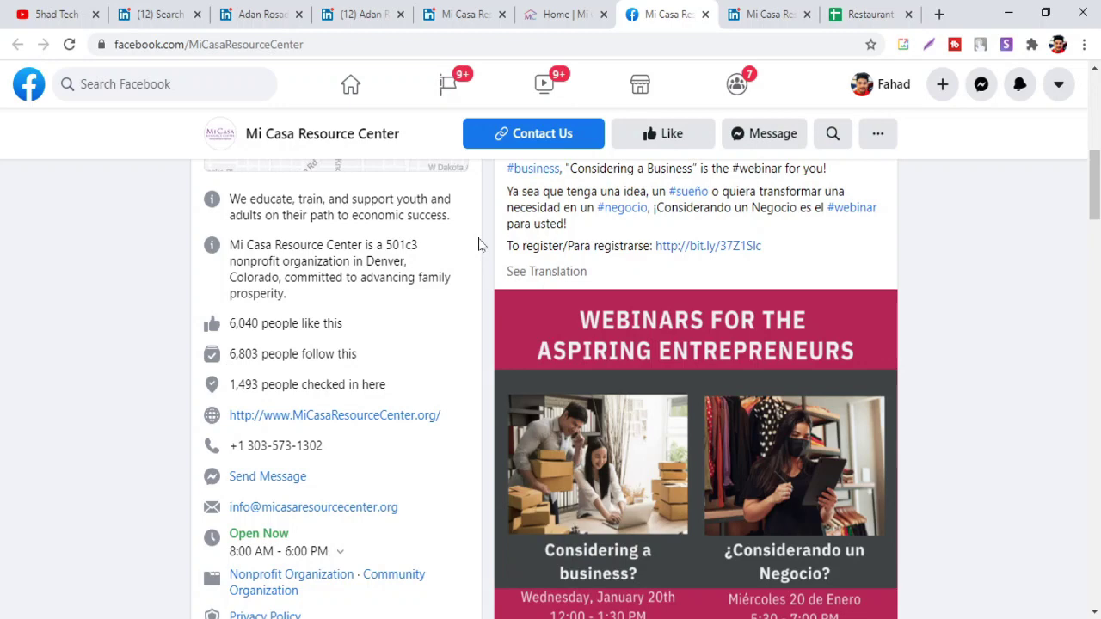
{"action": "scroll", "coordinate": [448, 292], "scroll_direction": "down", "scroll_amount": 2}
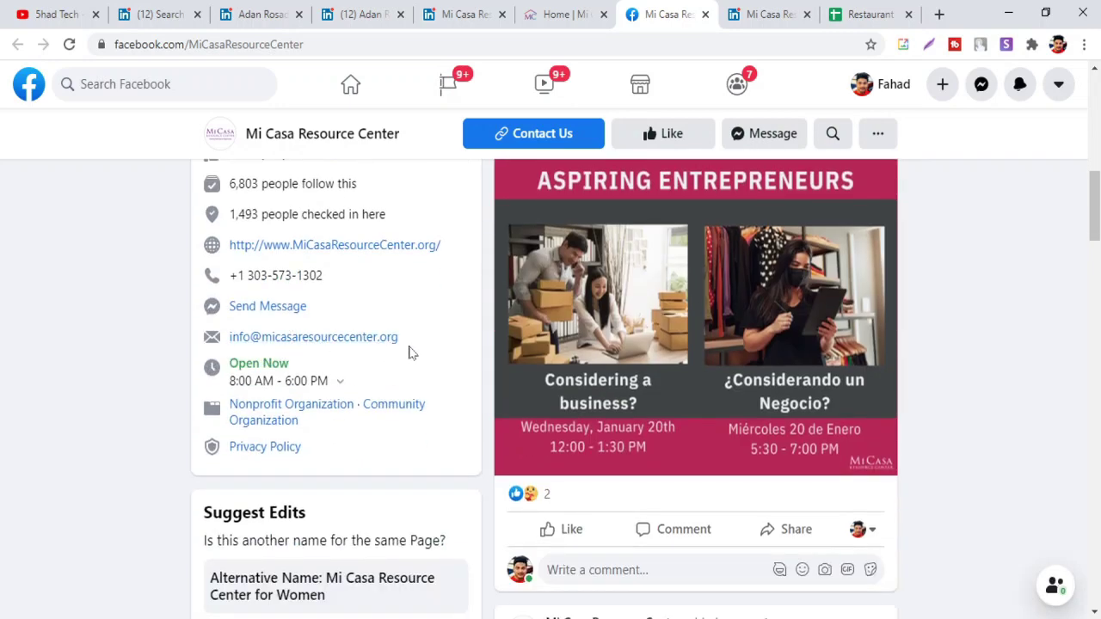
{"action": "left_click_drag", "start_coordinate": [399, 337], "coordinate": [229, 337]}
{"action": "key", "text": "ctrl+c"}
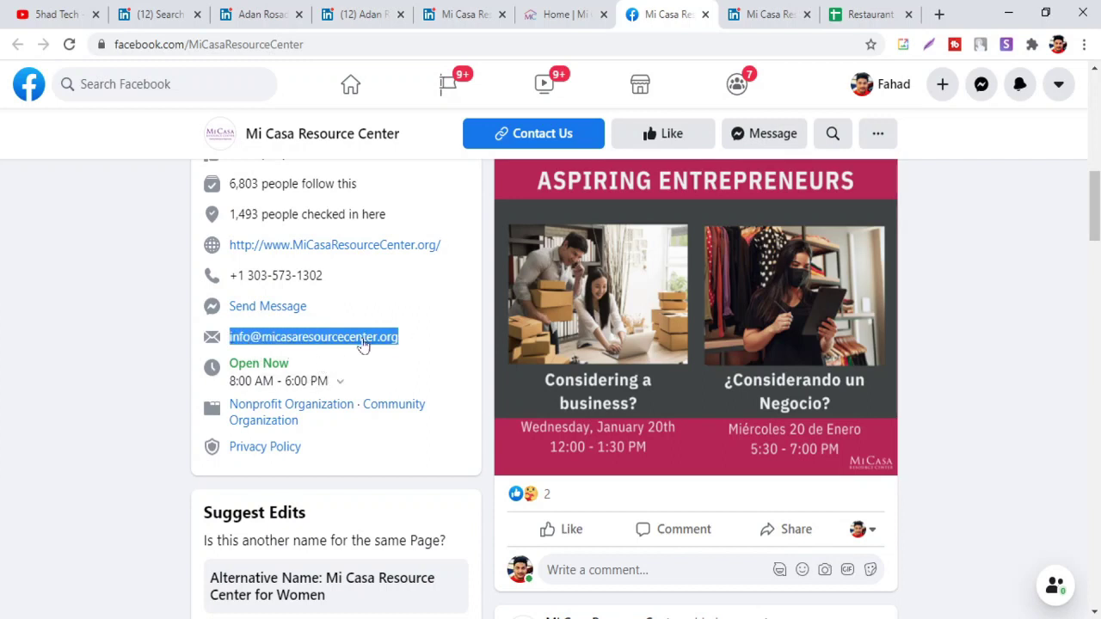
{"action": "left_click", "coordinate": [886, 9]}
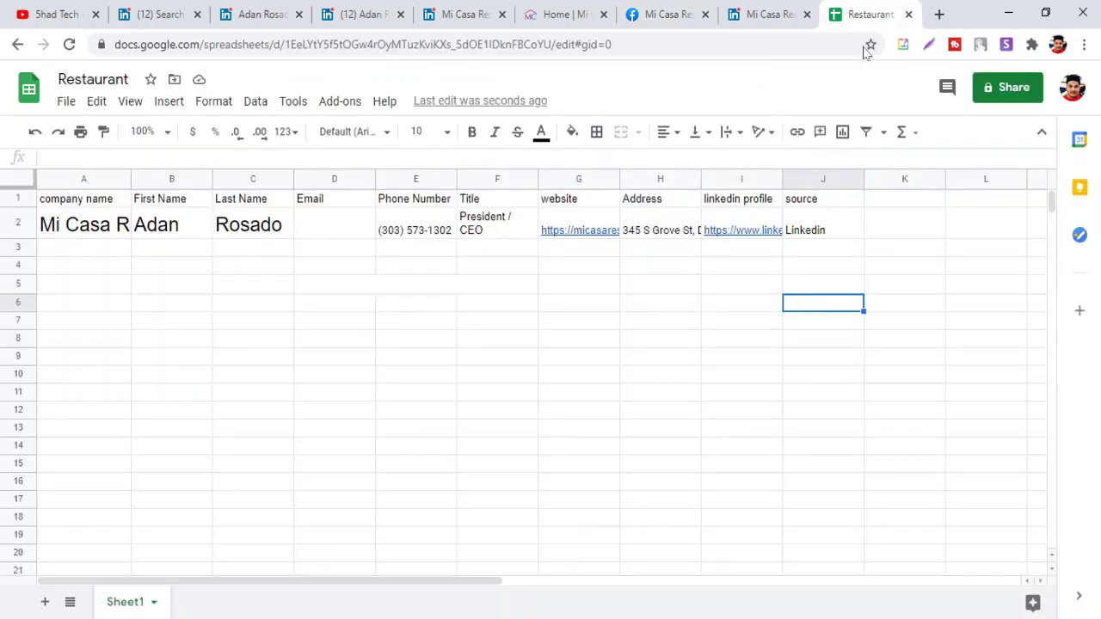
{"action": "left_click", "coordinate": [359, 233]}
{"action": "key", "text": "ctrl+v"}
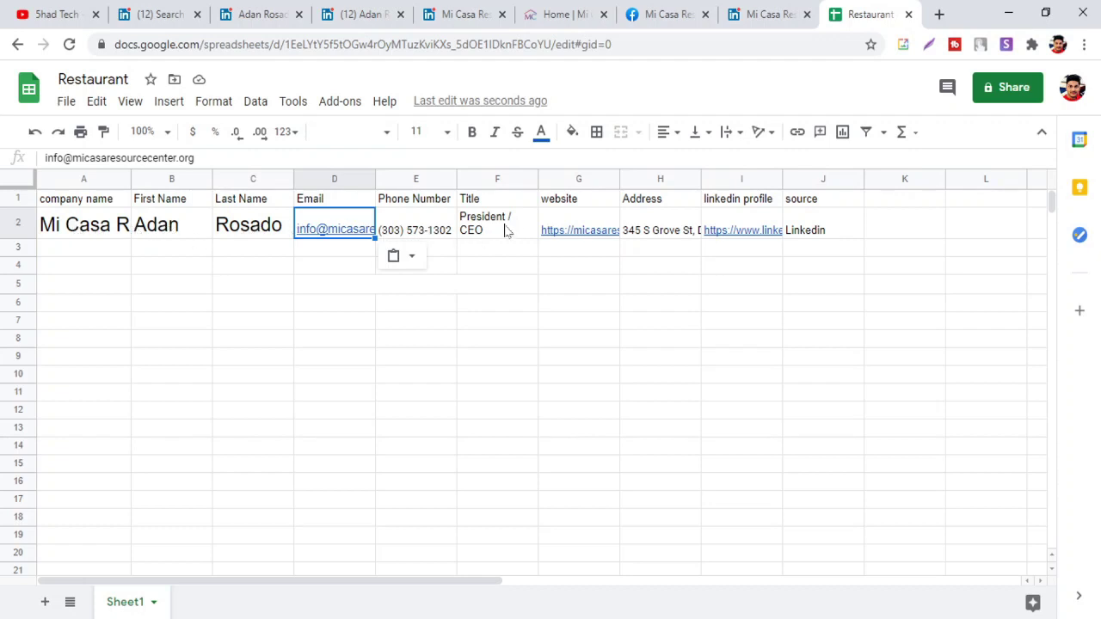
{"action": "mouse_move", "coordinate": [590, 240]}
{"action": "mouse_move", "coordinate": [753, 247]}
Close the leftover Facebook, profile and Mi Casa tabs and open the next lead's profile
{"action": "left_click", "coordinate": [706, 14]}
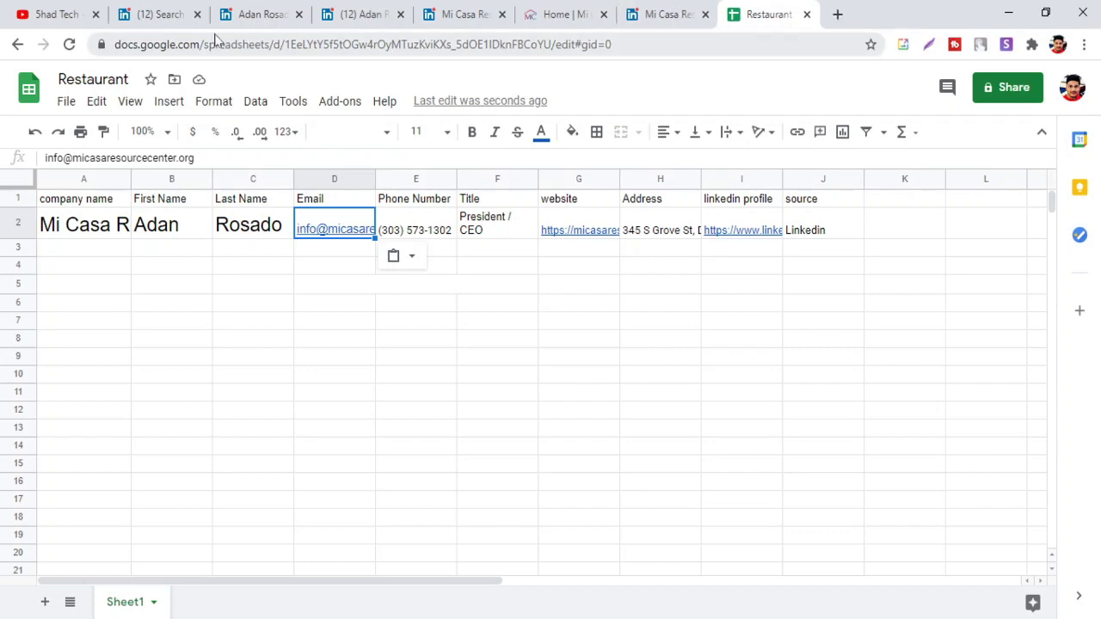
{"action": "left_click", "coordinate": [250, 15]}
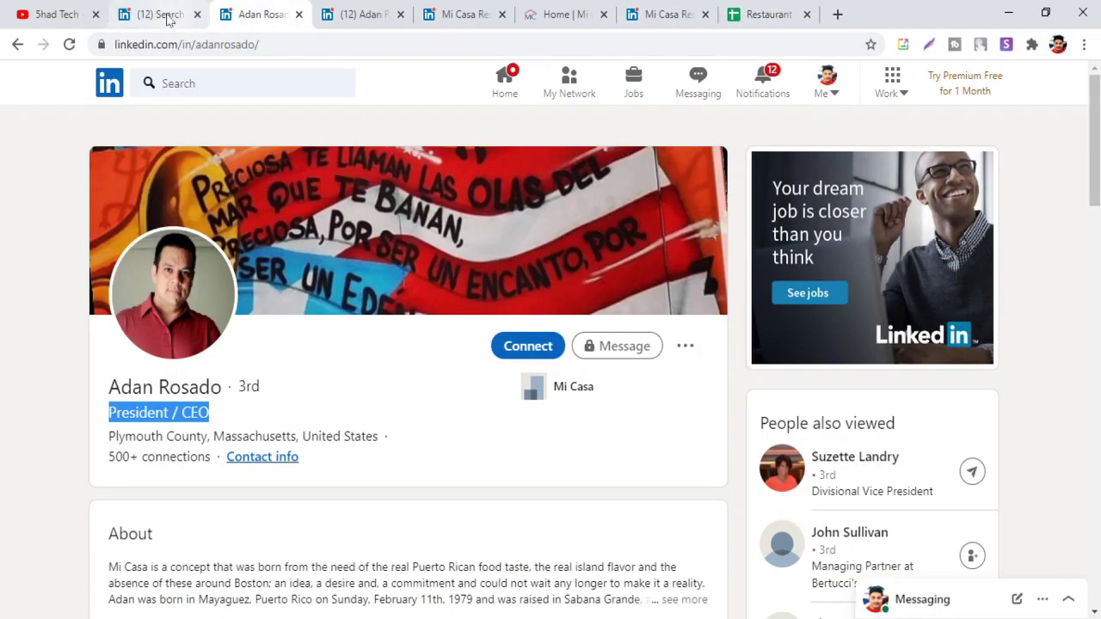
{"action": "left_click", "coordinate": [169, 17]}
{"action": "left_click", "coordinate": [298, 14]}
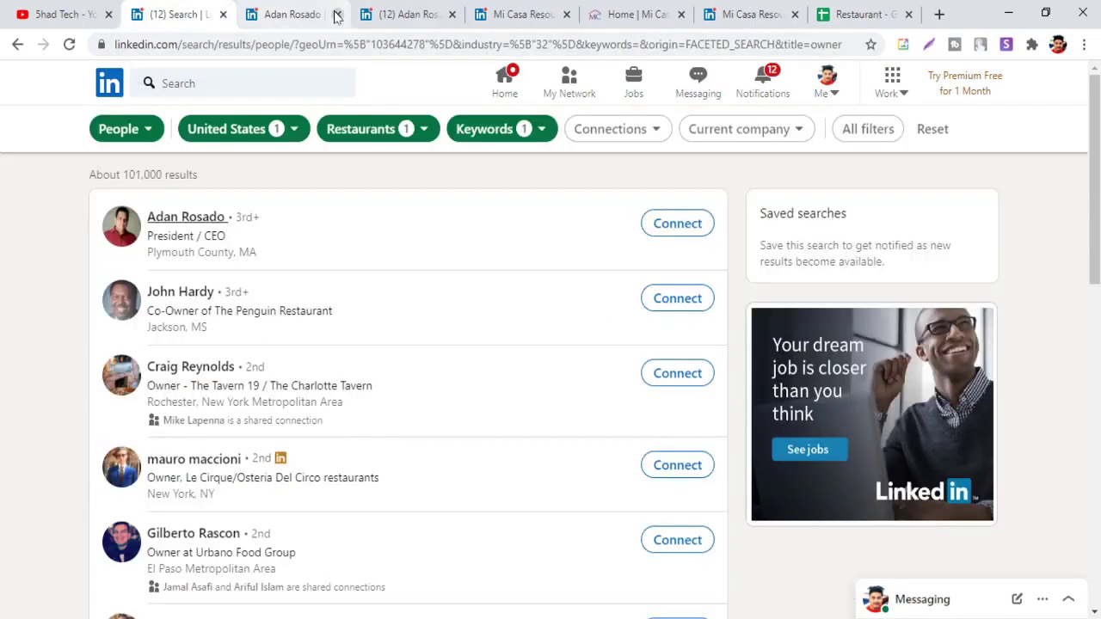
{"action": "left_click", "coordinate": [345, 14]}
{"action": "left_click", "coordinate": [340, 15]}
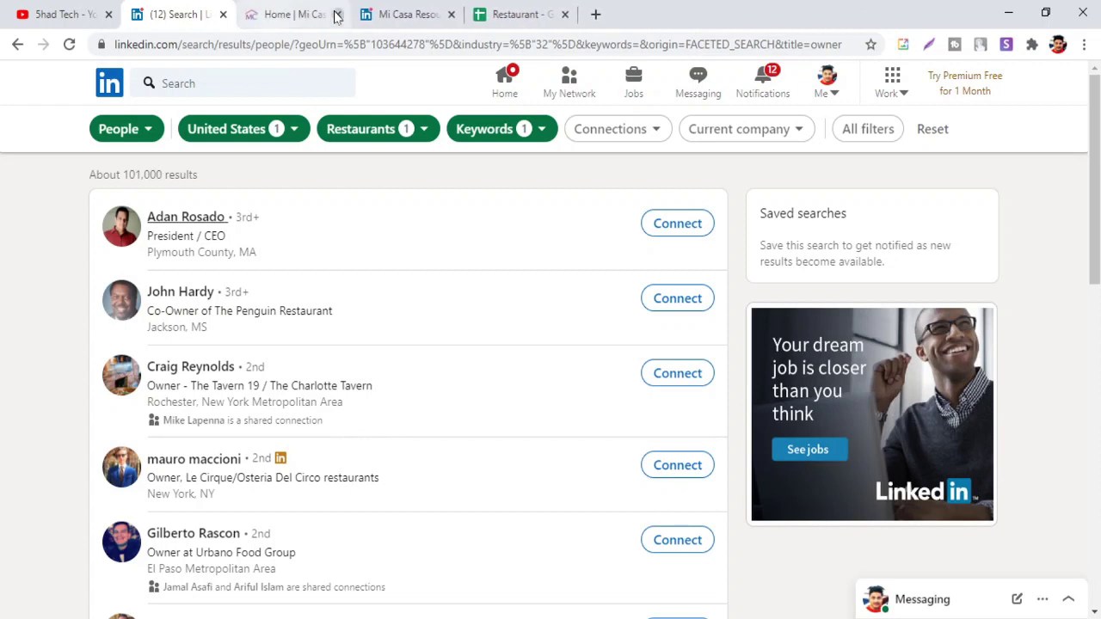
{"action": "left_click", "coordinate": [335, 15]}
{"action": "left_click", "coordinate": [335, 15]}
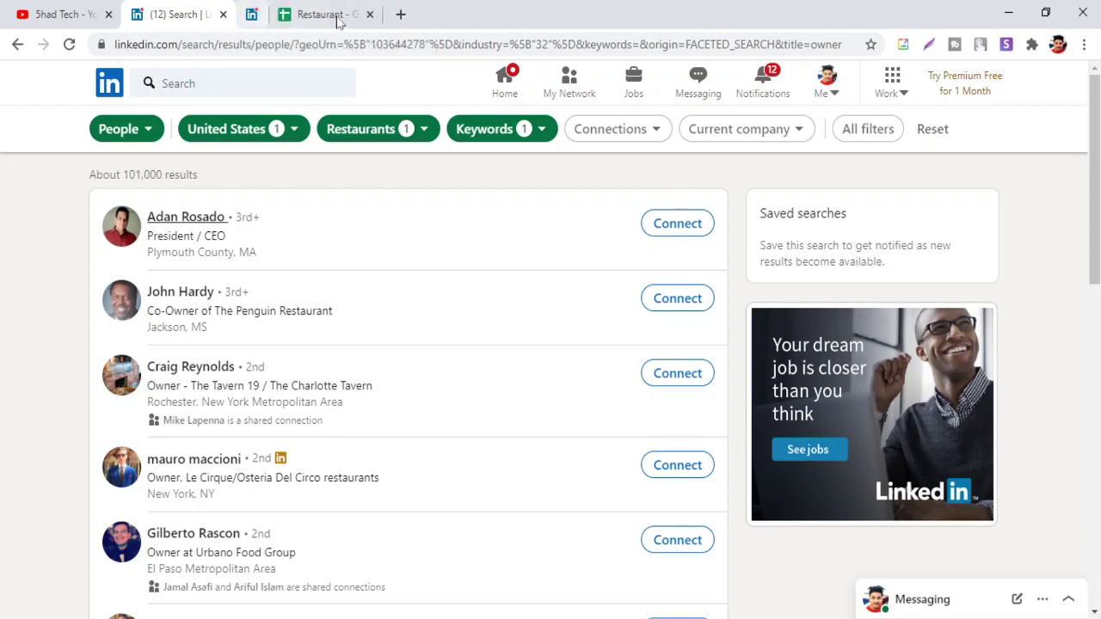
{"action": "middle_click", "coordinate": [191, 295]}
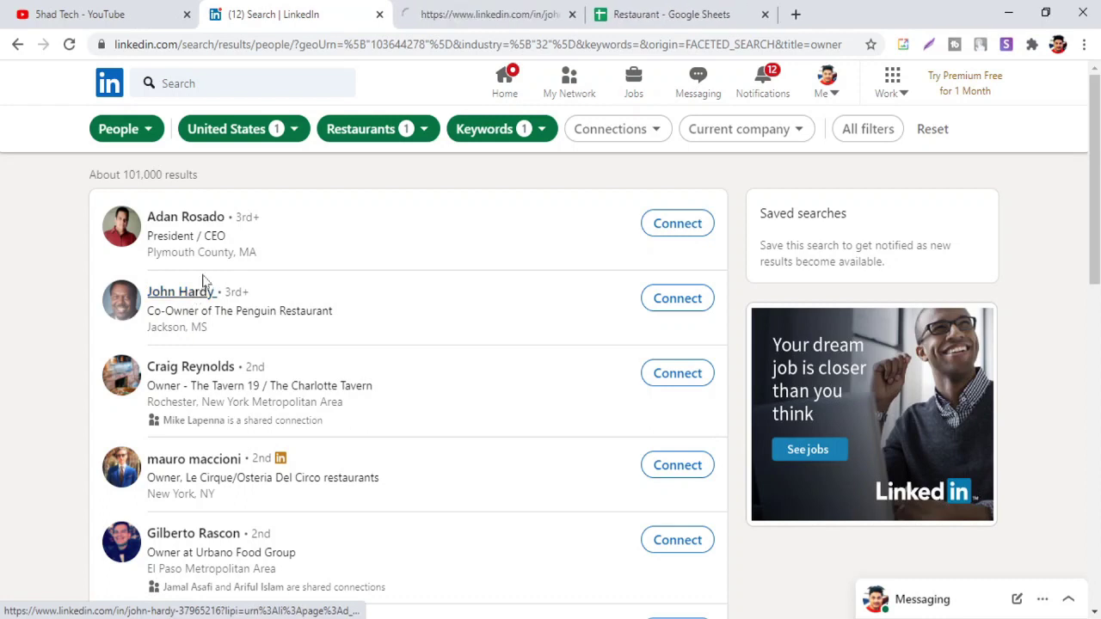
{"action": "left_click", "coordinate": [463, 15]}
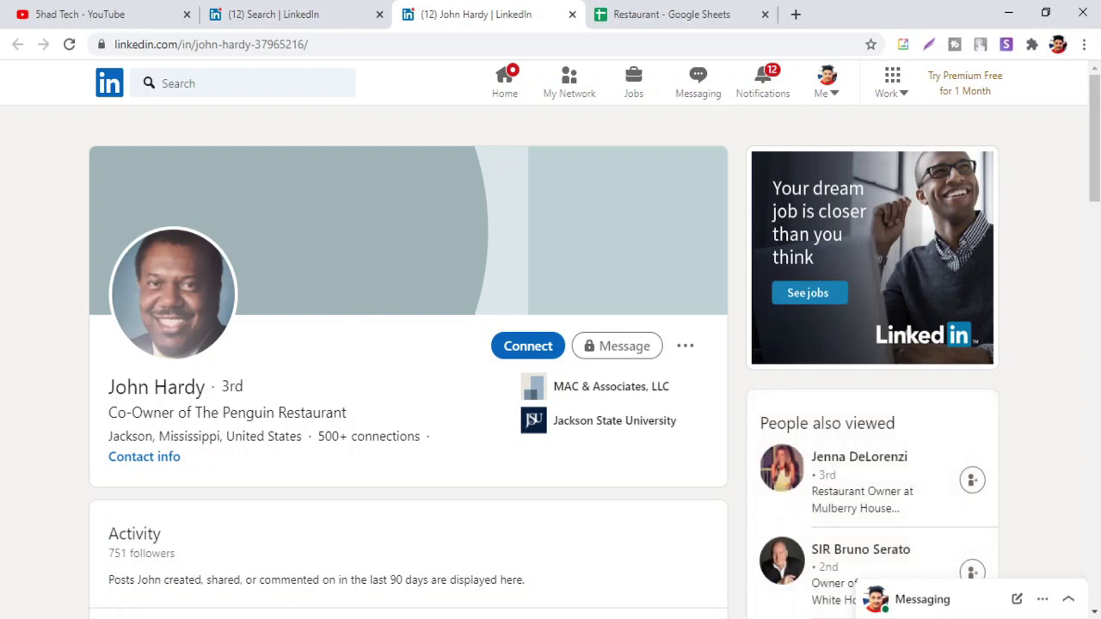
Copy the next lead's first and last names into B3 and C3
{"action": "left_click_drag", "start_coordinate": [149, 387], "coordinate": [109, 387]}
{"action": "key", "text": "ctrl+c"}
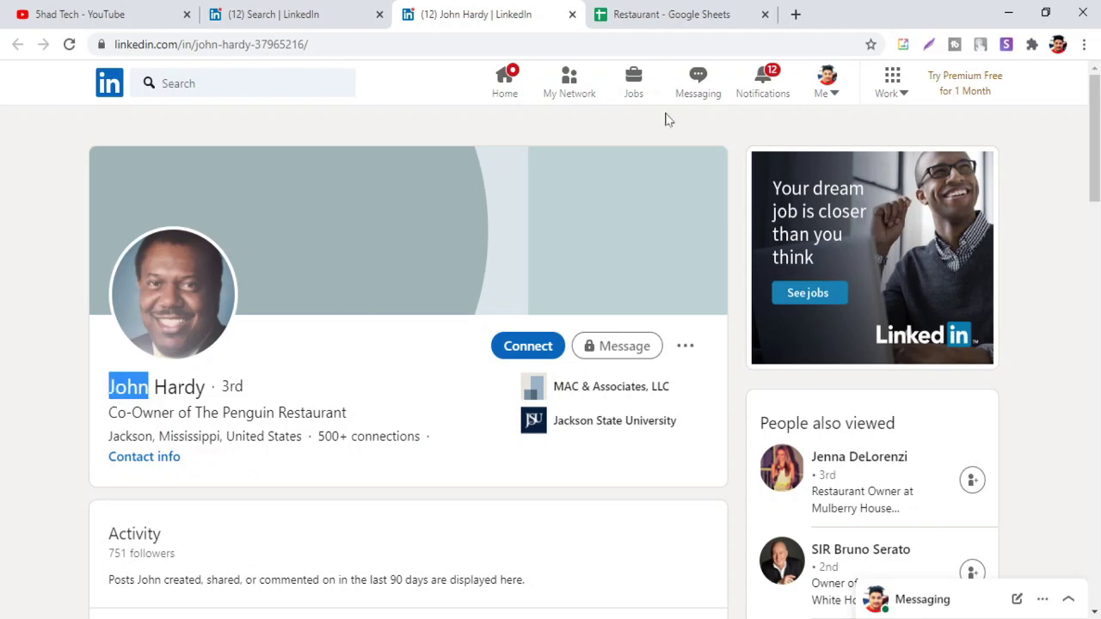
{"action": "left_click", "coordinate": [645, 13]}
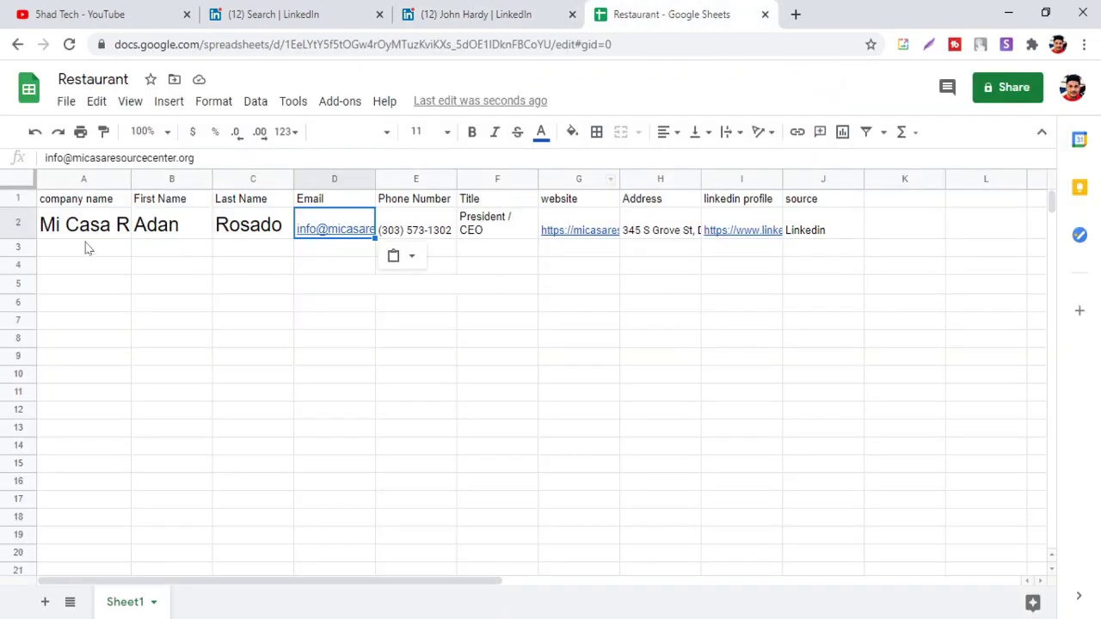
{"action": "left_click", "coordinate": [165, 250]}
{"action": "key", "text": "ctrl+v"}
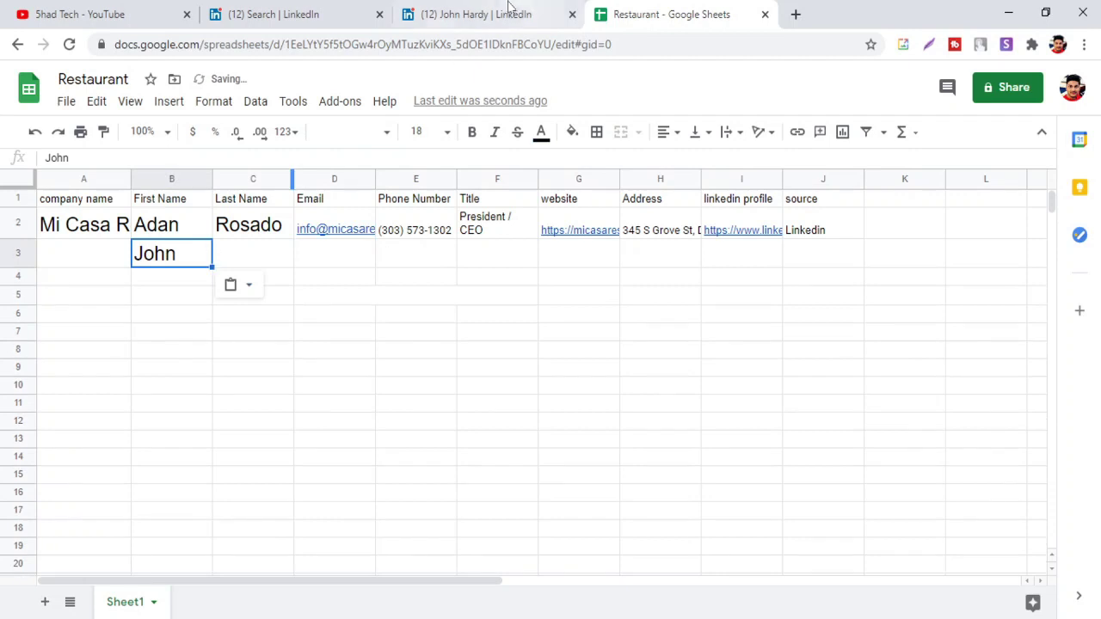
{"action": "left_click", "coordinate": [507, 8]}
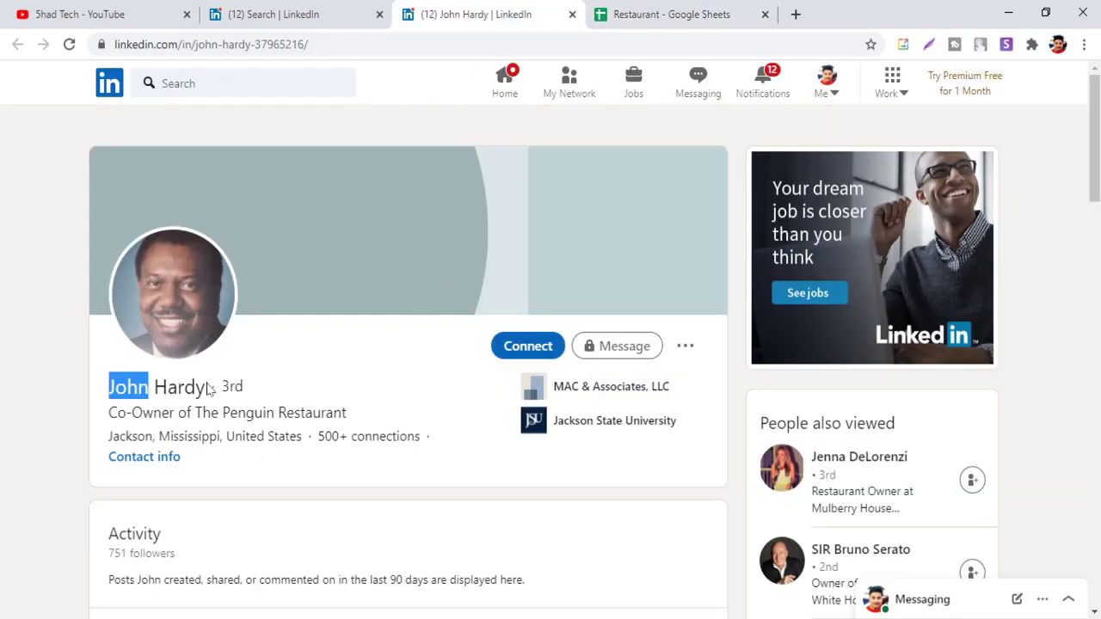
{"action": "left_click_drag", "start_coordinate": [209, 391], "coordinate": [154, 389]}
{"action": "key", "text": "ctrl+c"}
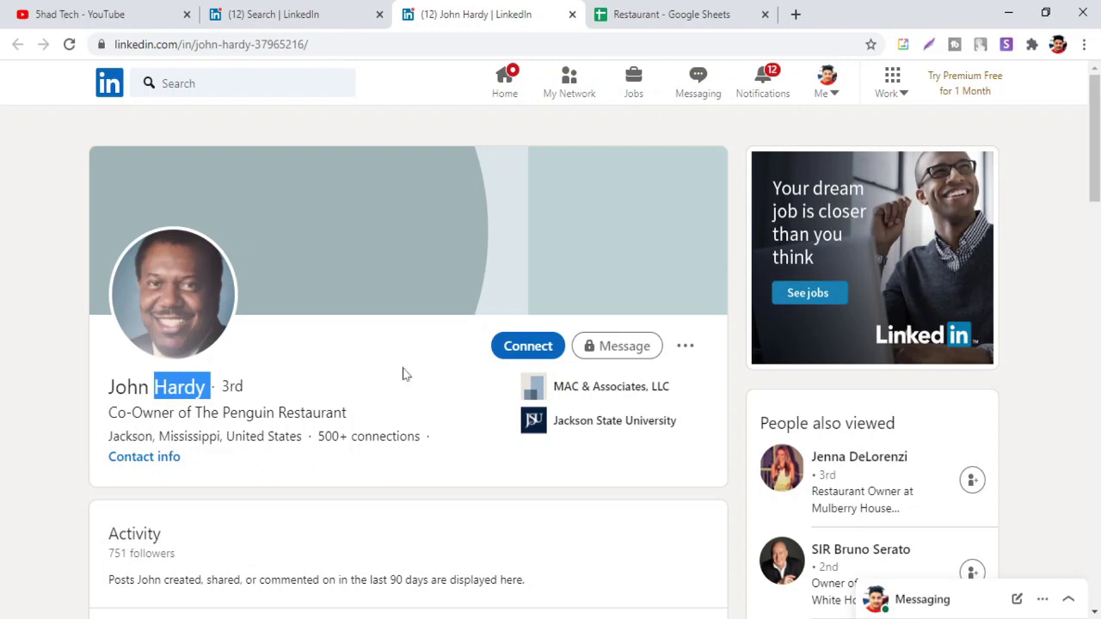
{"action": "left_click", "coordinate": [663, 12]}
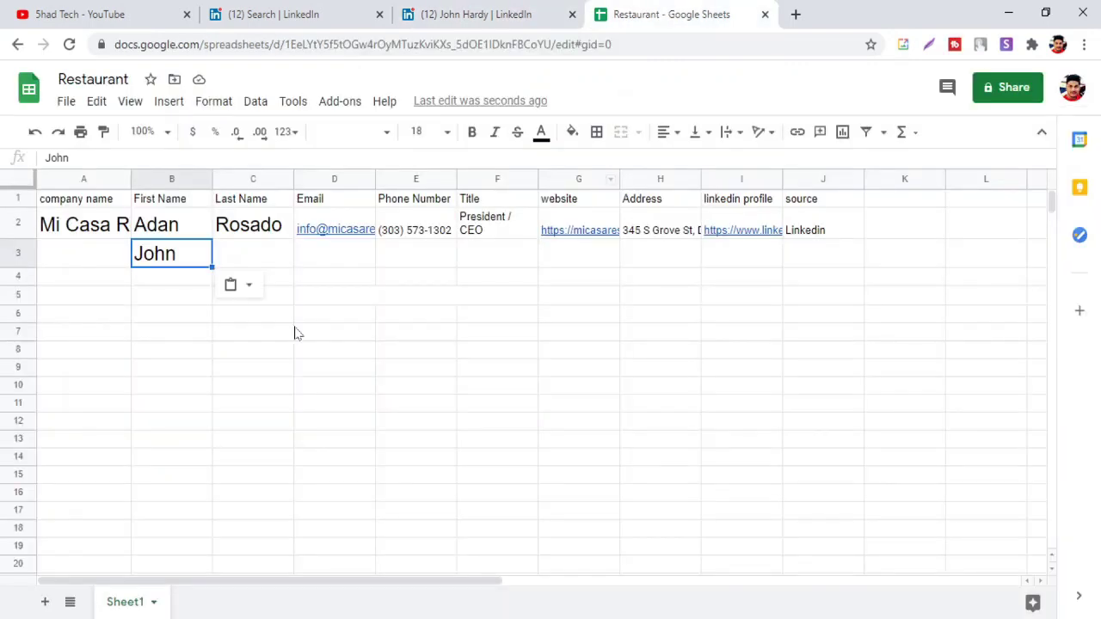
{"action": "left_click", "coordinate": [253, 250]}
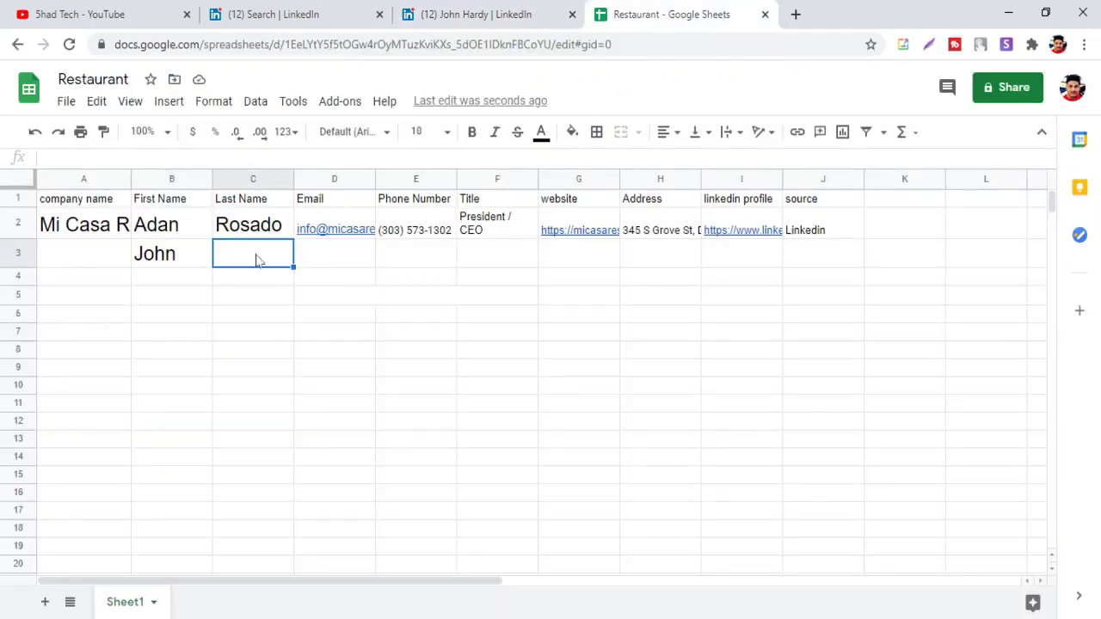
{"action": "key", "text": "ctrl+v"}
Copy the company name The Penguin Restaurant into A3
{"action": "left_click", "coordinate": [464, 14]}
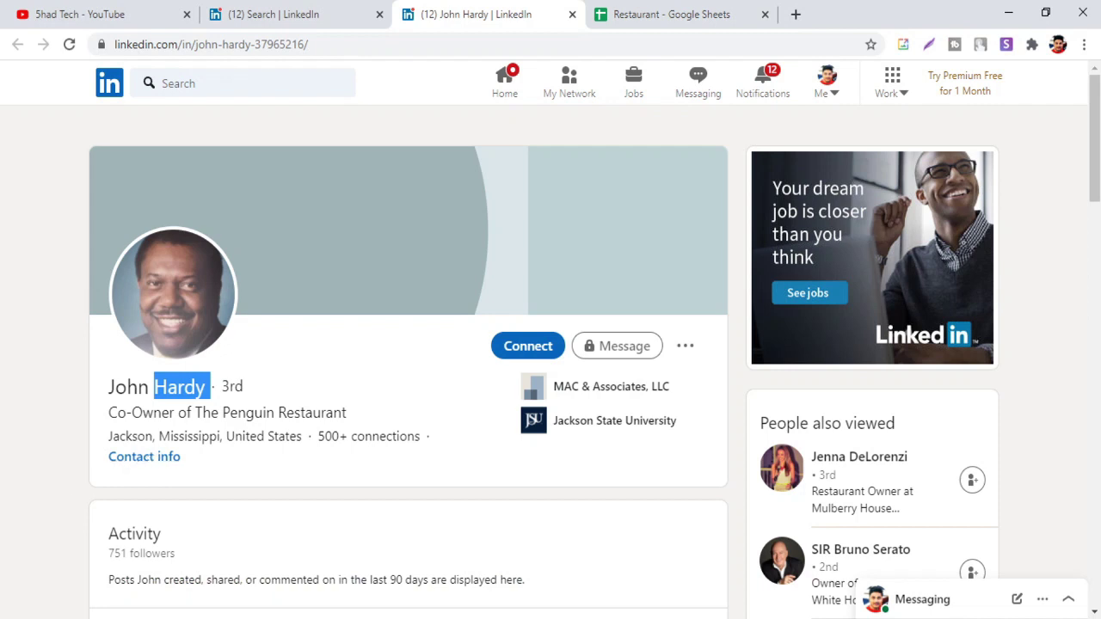
{"action": "left_click_drag", "start_coordinate": [195, 413], "coordinate": [352, 417]}
{"action": "key", "text": "ctrl+c"}
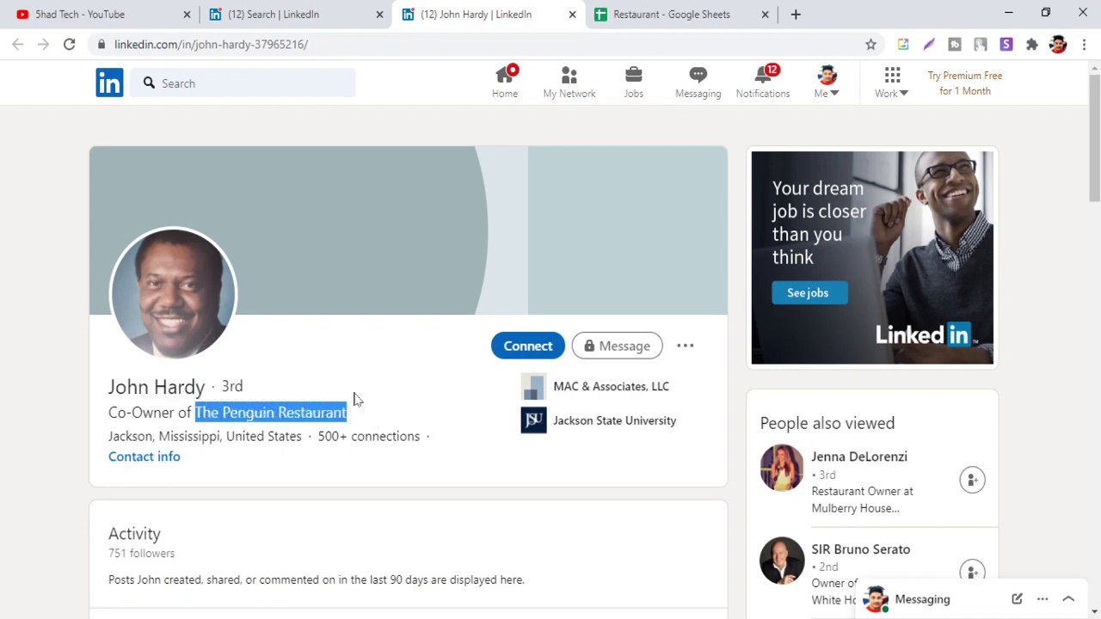
{"action": "left_click", "coordinate": [679, 24]}
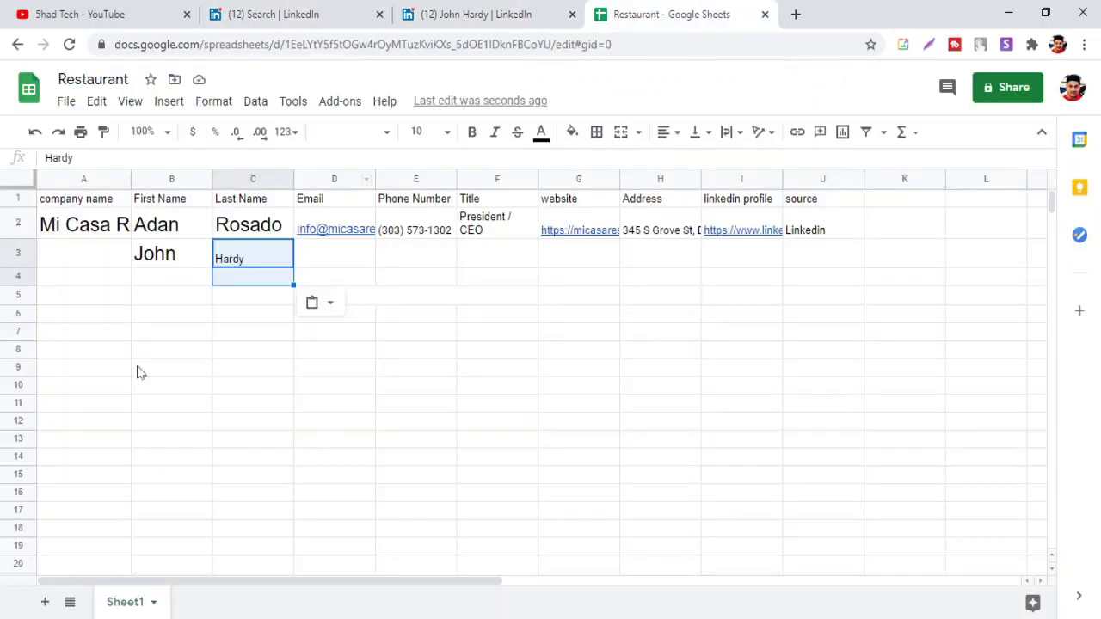
{"action": "left_click", "coordinate": [82, 256]}
{"action": "key", "text": "ctrl+v"}
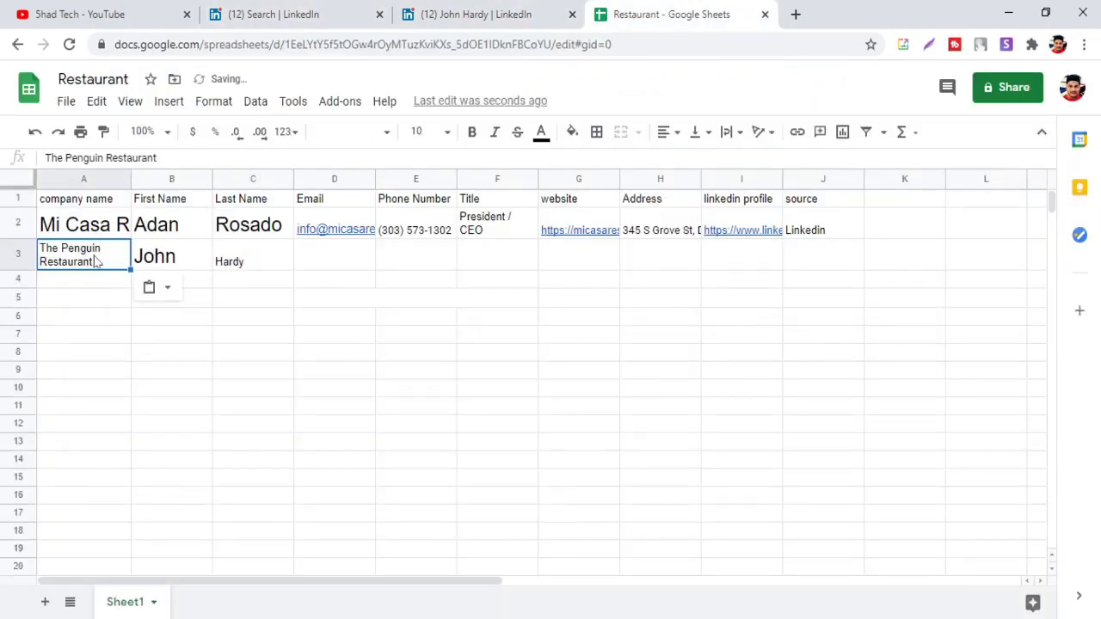
Copy the job title Co-Owner into the Title cell F3
{"action": "left_click", "coordinate": [333, 258]}
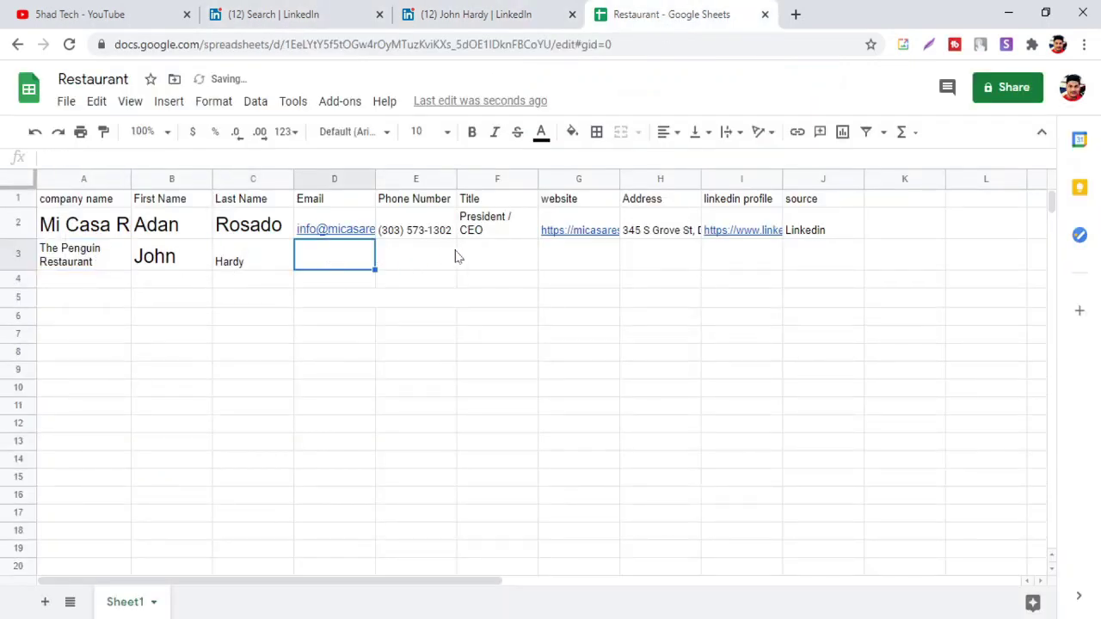
{"action": "left_click", "coordinate": [478, 256]}
{"action": "left_click", "coordinate": [482, 14]}
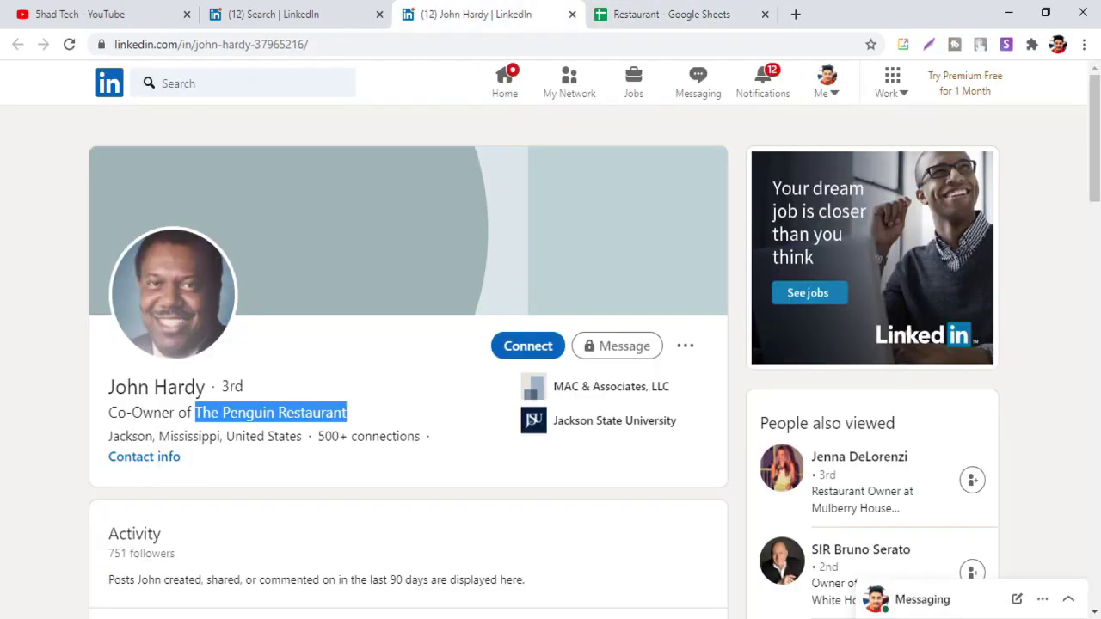
{"action": "left_click_drag", "start_coordinate": [175, 413], "coordinate": [108, 413]}
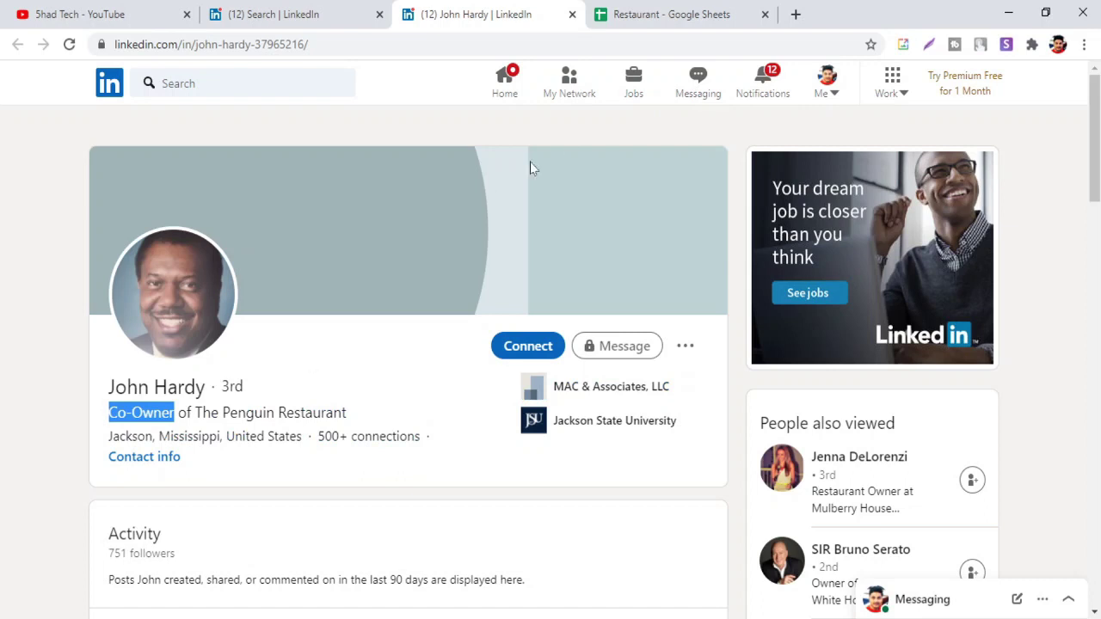
{"action": "left_click", "coordinate": [639, 14]}
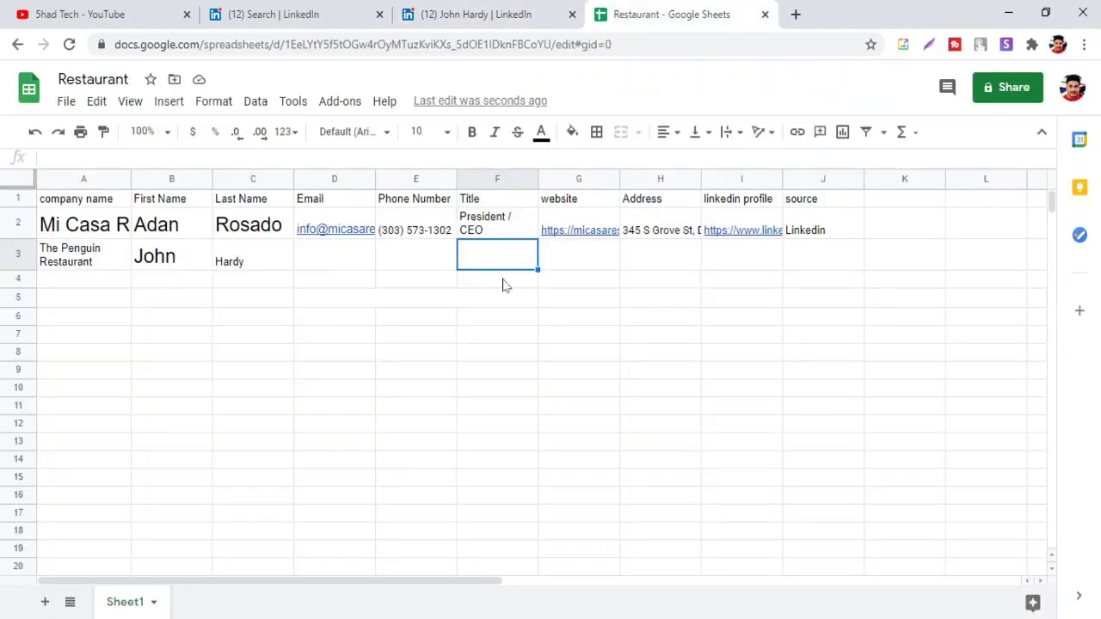
{"action": "type", "text": "Co-Owner"}
{"action": "left_click", "coordinate": [566, 255]}
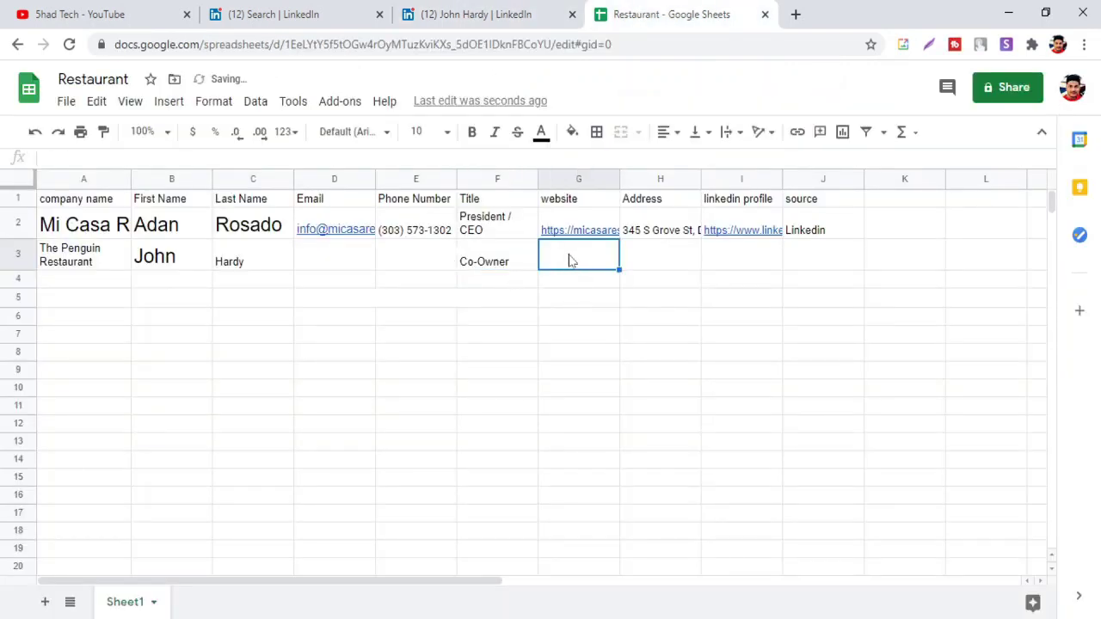
{"action": "left_click", "coordinate": [160, 273]}
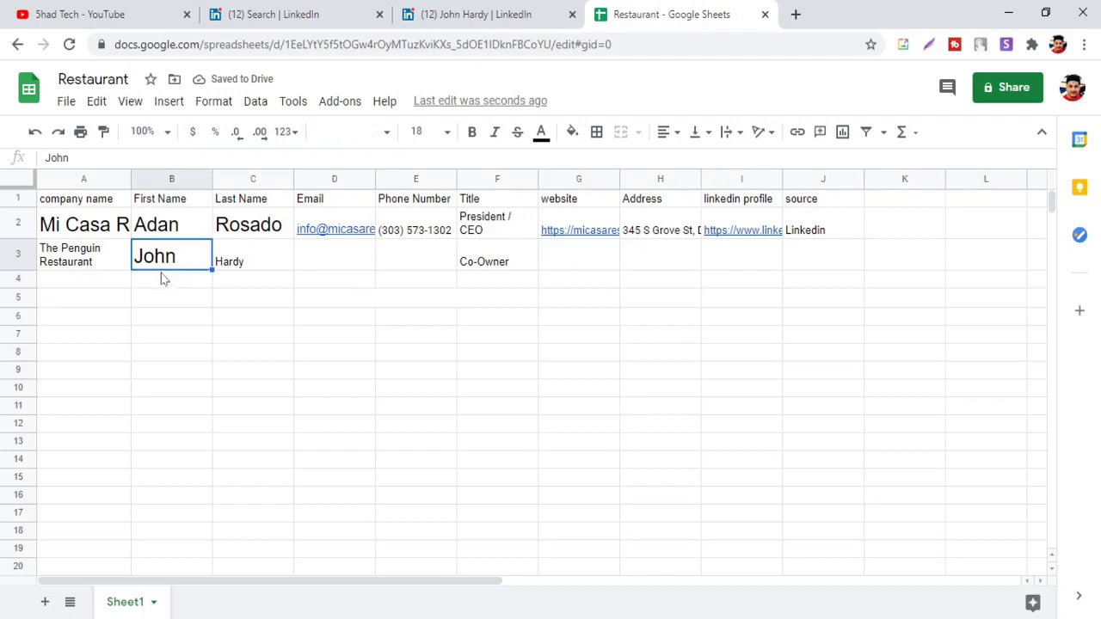
Change the B3 first name to font size 10 using the toolbar size list
{"action": "left_click", "coordinate": [446, 134]}
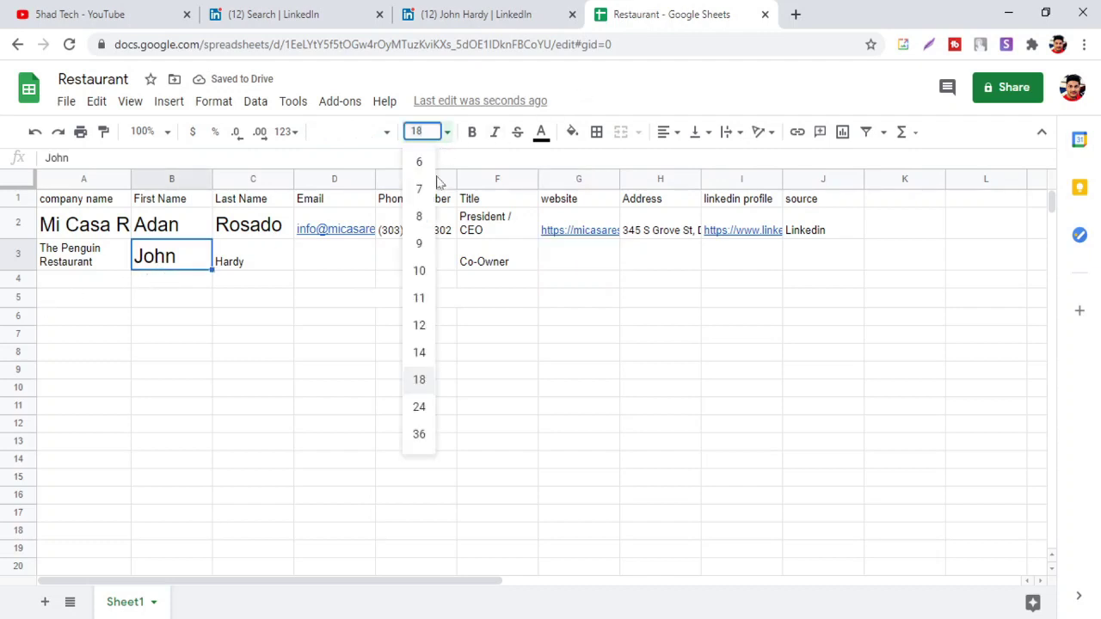
{"action": "left_click", "coordinate": [418, 271]}
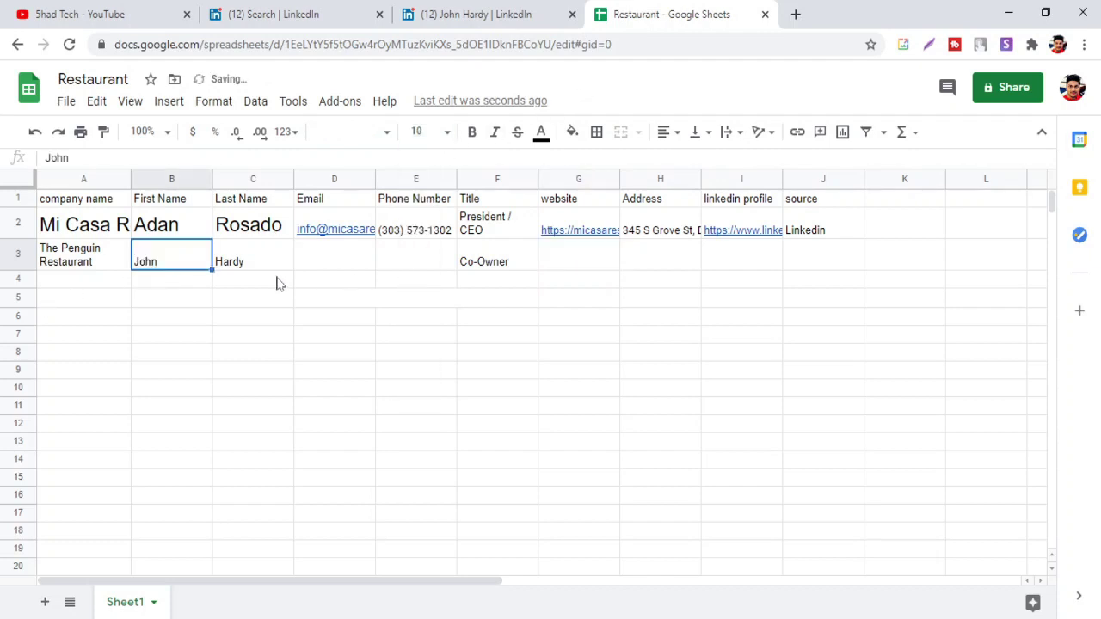
{"action": "left_click", "coordinate": [208, 299]}
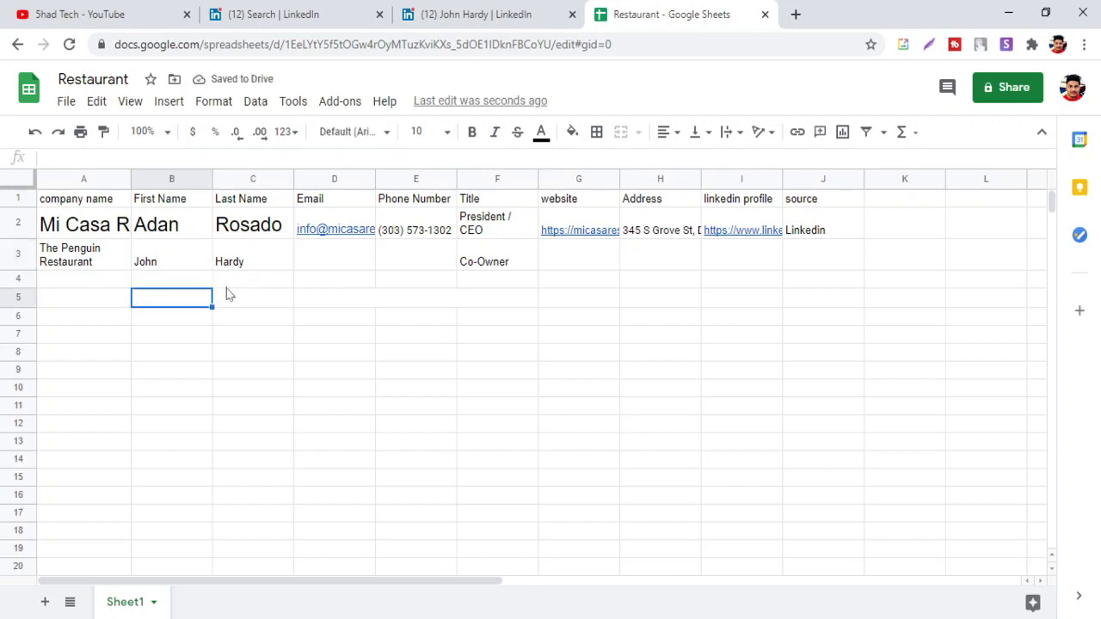
{"action": "left_click", "coordinate": [109, 228]}
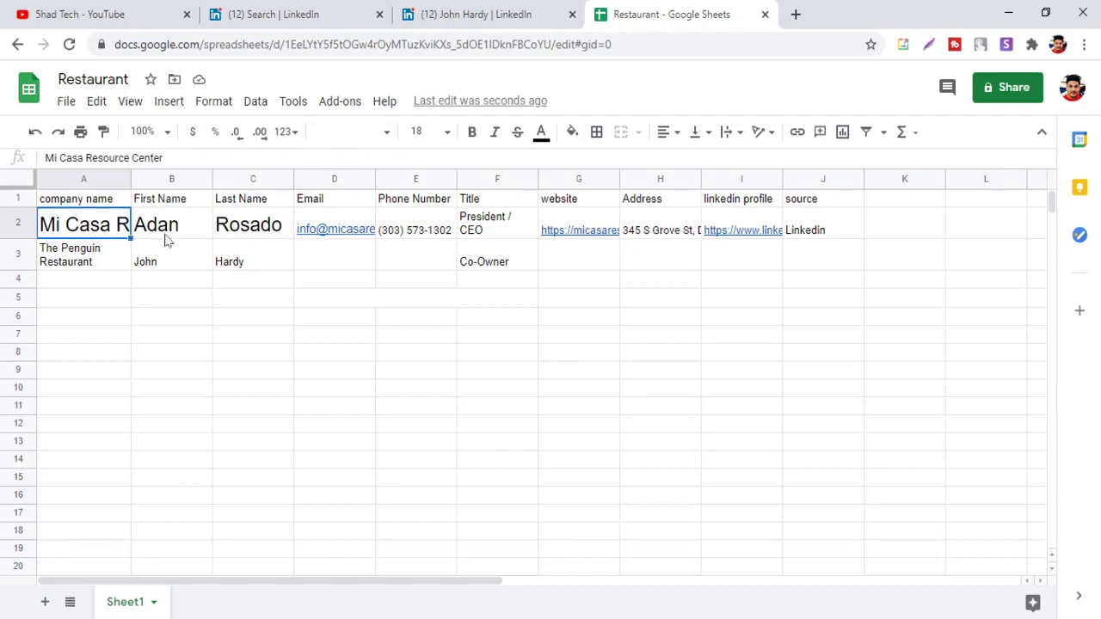
Review the Co-Owner's contact info on their LinkedIn profile
{"action": "left_click", "coordinate": [325, 8]}
{"action": "left_click", "coordinate": [430, 15]}
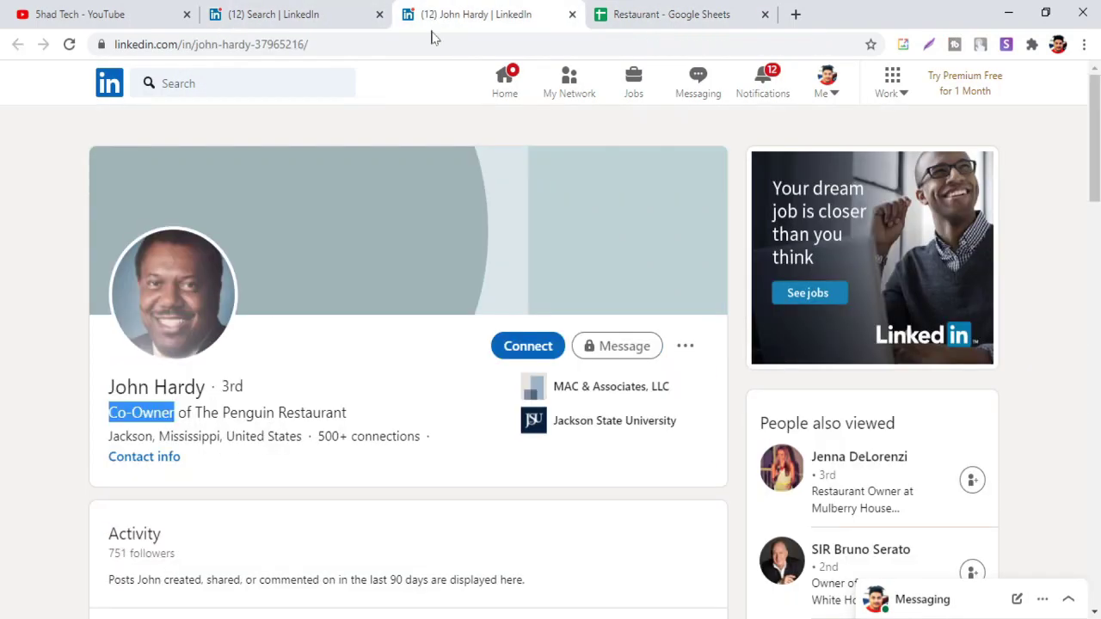
{"action": "left_click", "coordinate": [178, 460]}
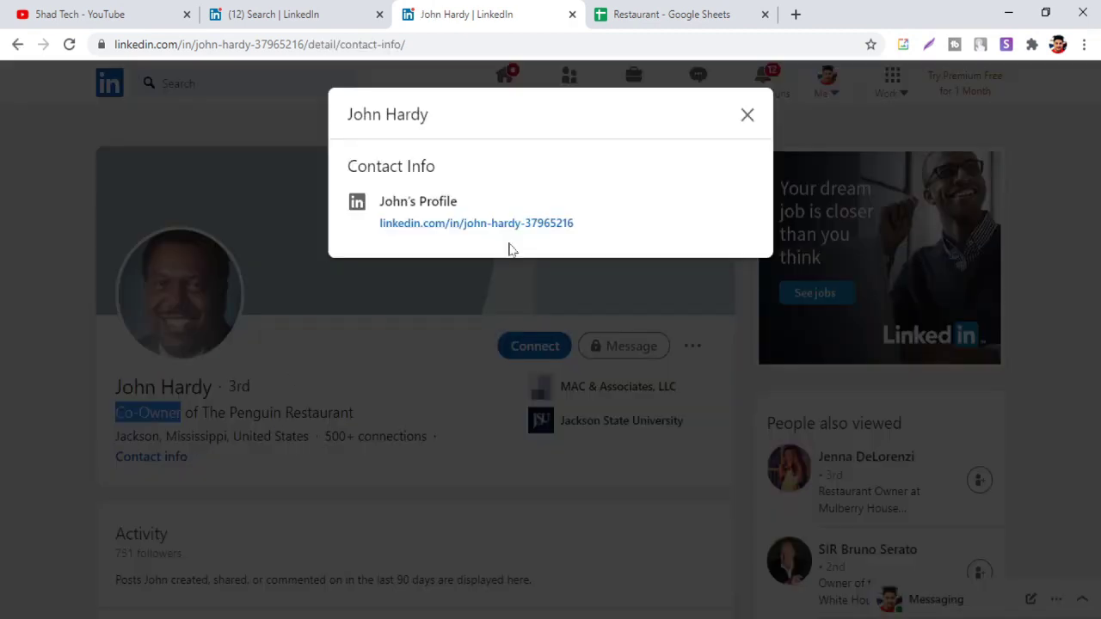
{"action": "left_click", "coordinate": [748, 117]}
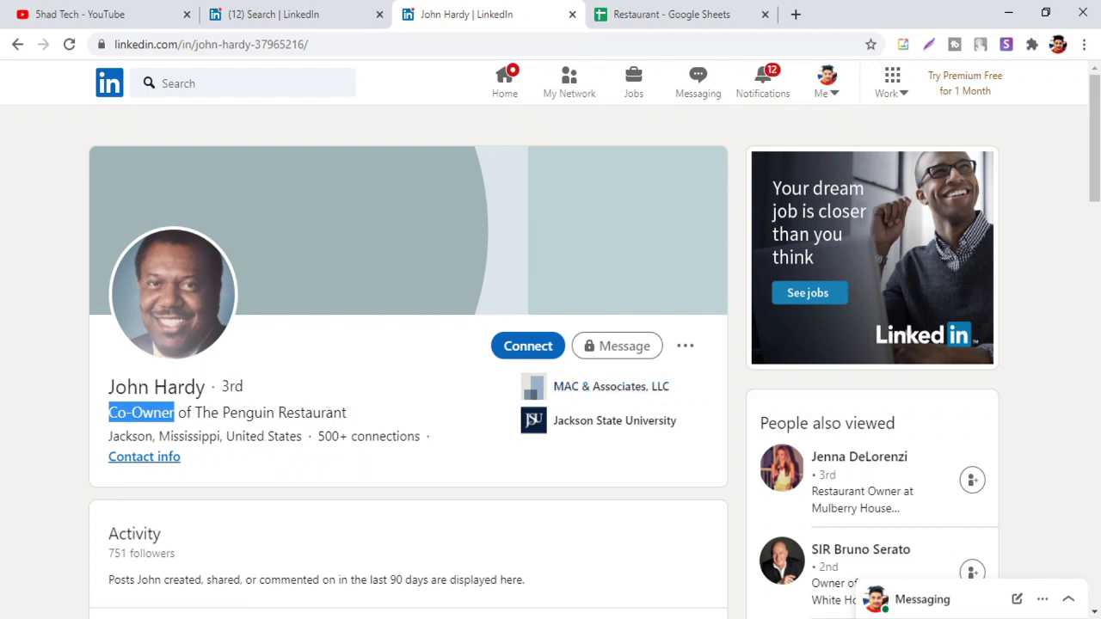
Follow The Penguin Restaurant from the Experience section to its search results and suggestions
{"action": "scroll", "coordinate": [597, 400], "scroll_direction": "down", "scroll_amount": 5}
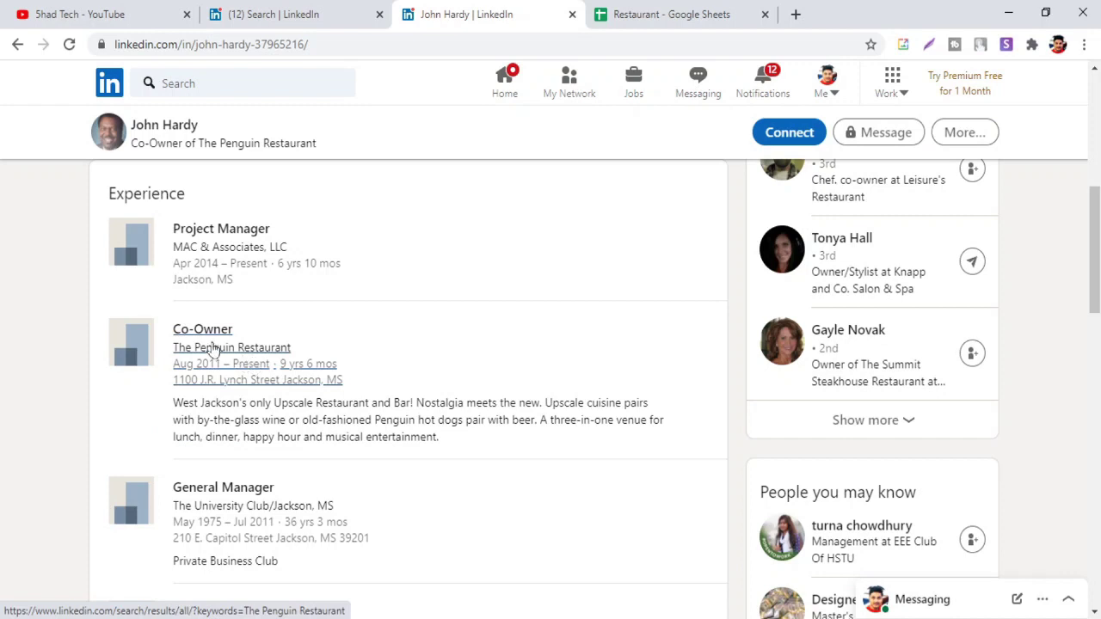
{"action": "left_click", "coordinate": [269, 354]}
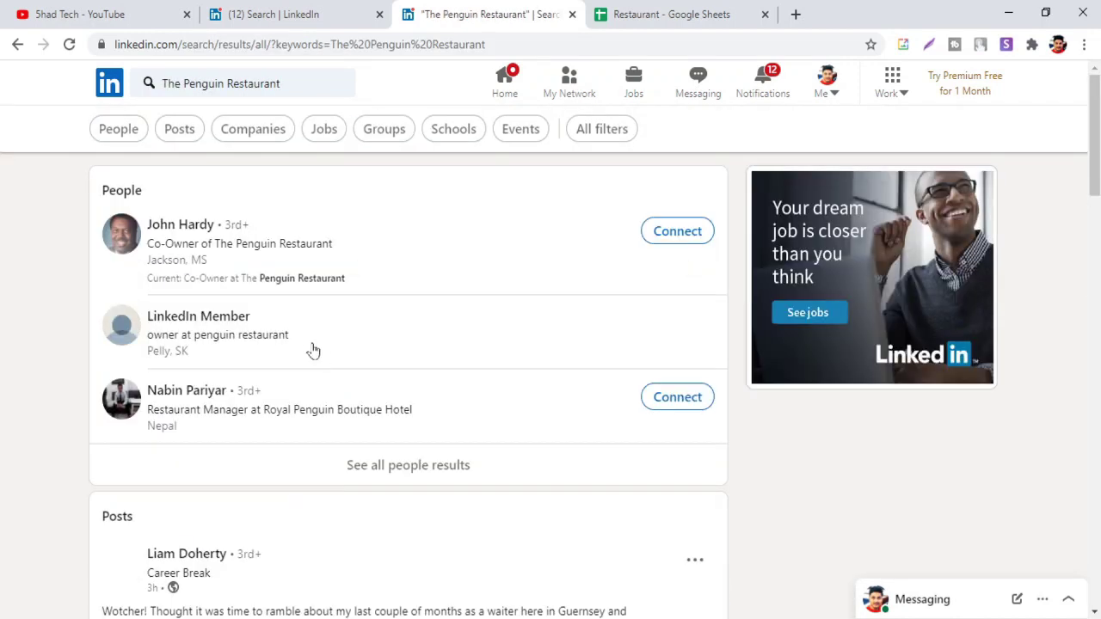
{"action": "left_click", "coordinate": [246, 250]}
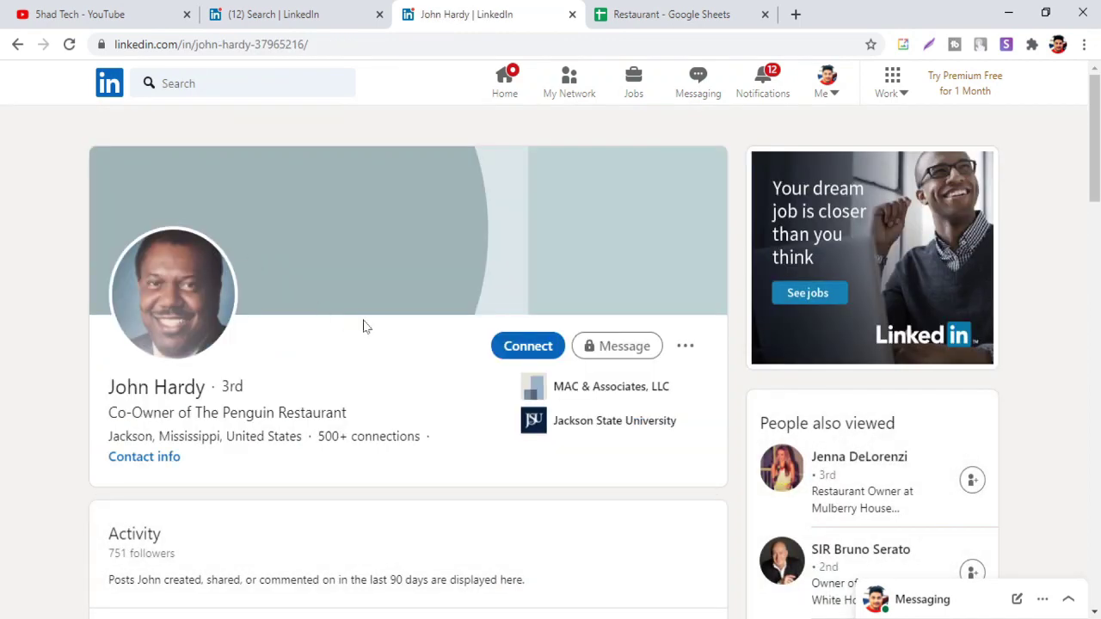
{"action": "scroll", "coordinate": [363, 324], "scroll_direction": "down", "scroll_amount": 3}
{"action": "scroll", "coordinate": [365, 325], "scroll_direction": "down", "scroll_amount": 3}
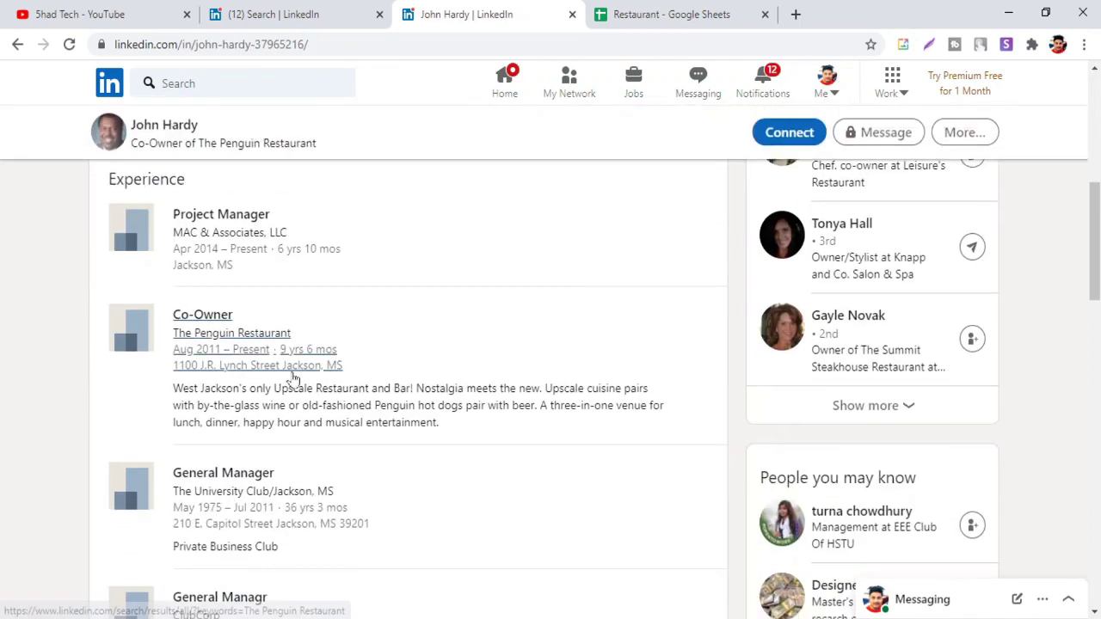
{"action": "left_click", "coordinate": [226, 341]}
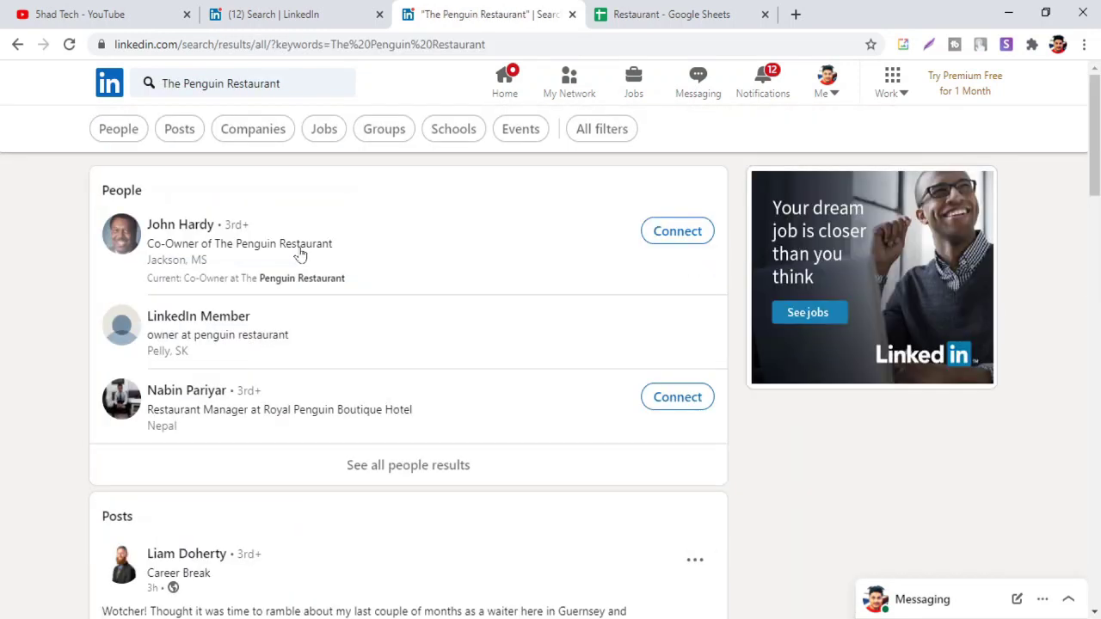
{"action": "left_click", "coordinate": [308, 284]}
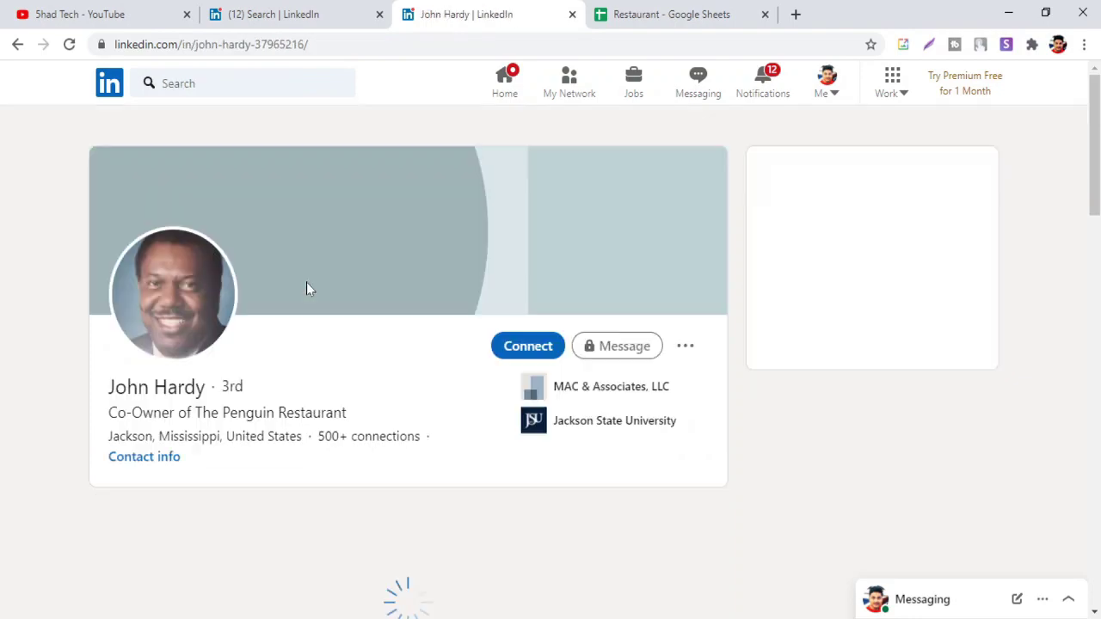
{"action": "scroll", "coordinate": [328, 291], "scroll_direction": "down", "scroll_amount": 3}
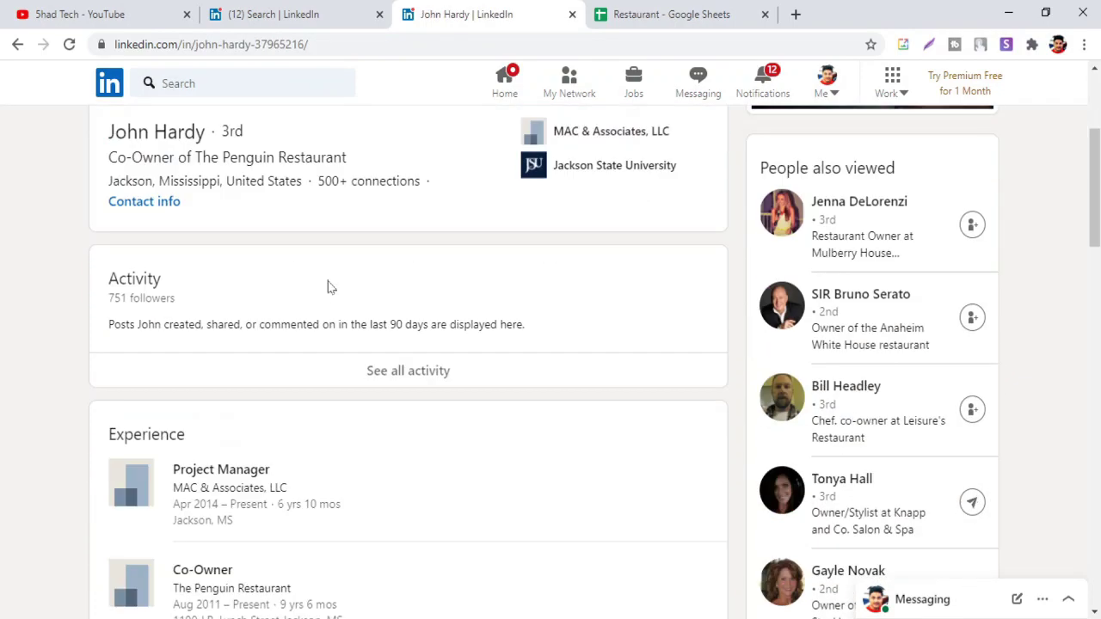
{"action": "scroll", "coordinate": [328, 288], "scroll_direction": "down", "scroll_amount": 3}
{"action": "scroll", "coordinate": [328, 287], "scroll_direction": "up", "scroll_amount": 6}
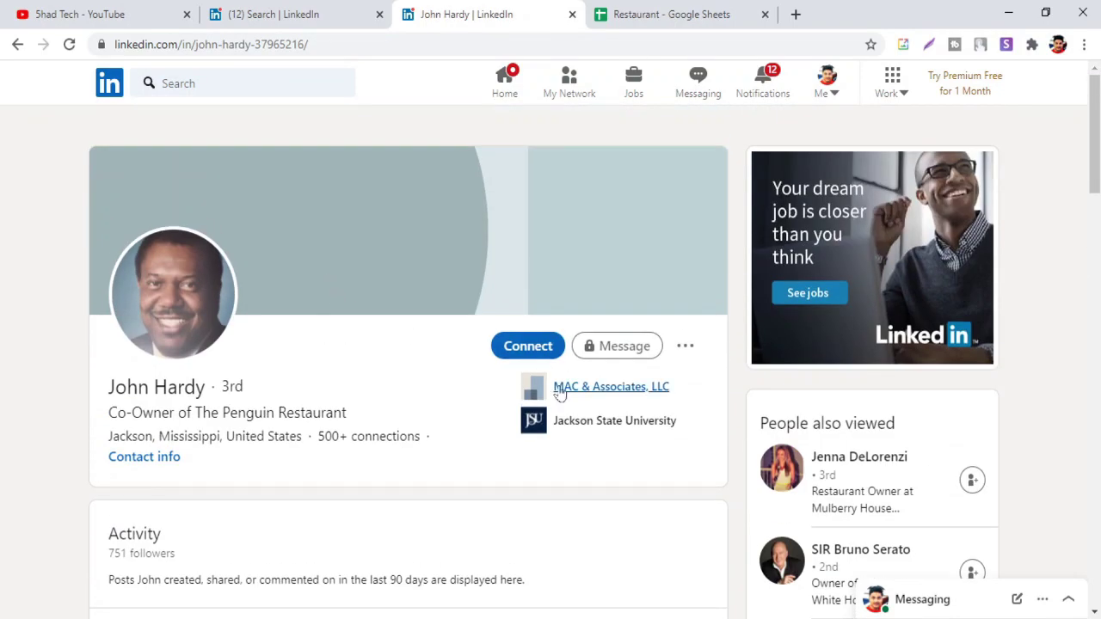
{"action": "scroll", "coordinate": [568, 388], "scroll_direction": "down", "scroll_amount": 6}
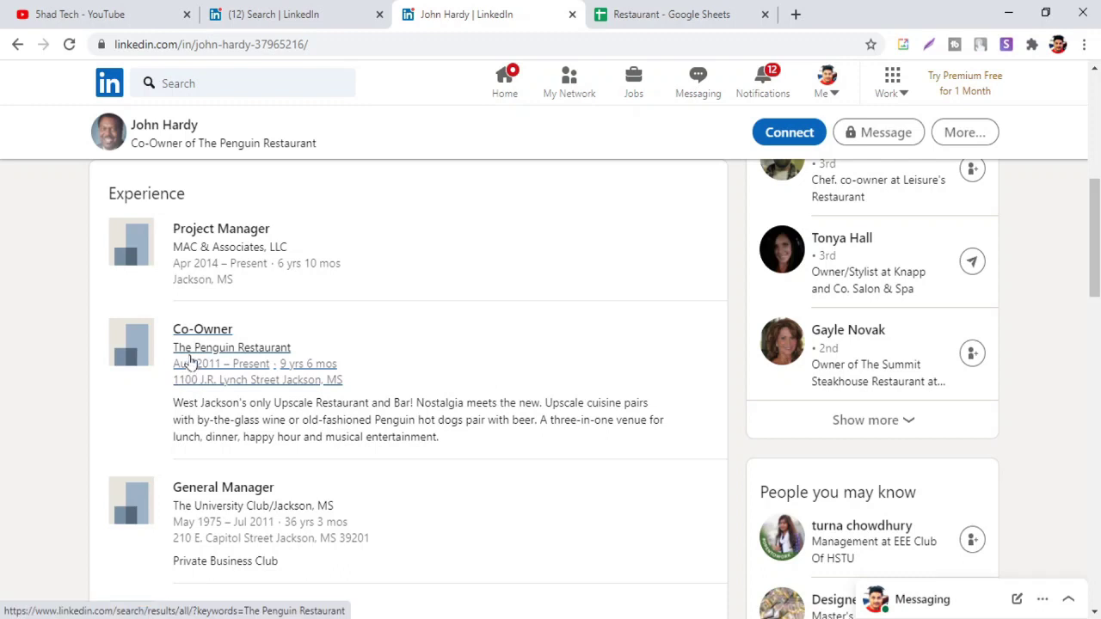
{"action": "left_click", "coordinate": [330, 347]}
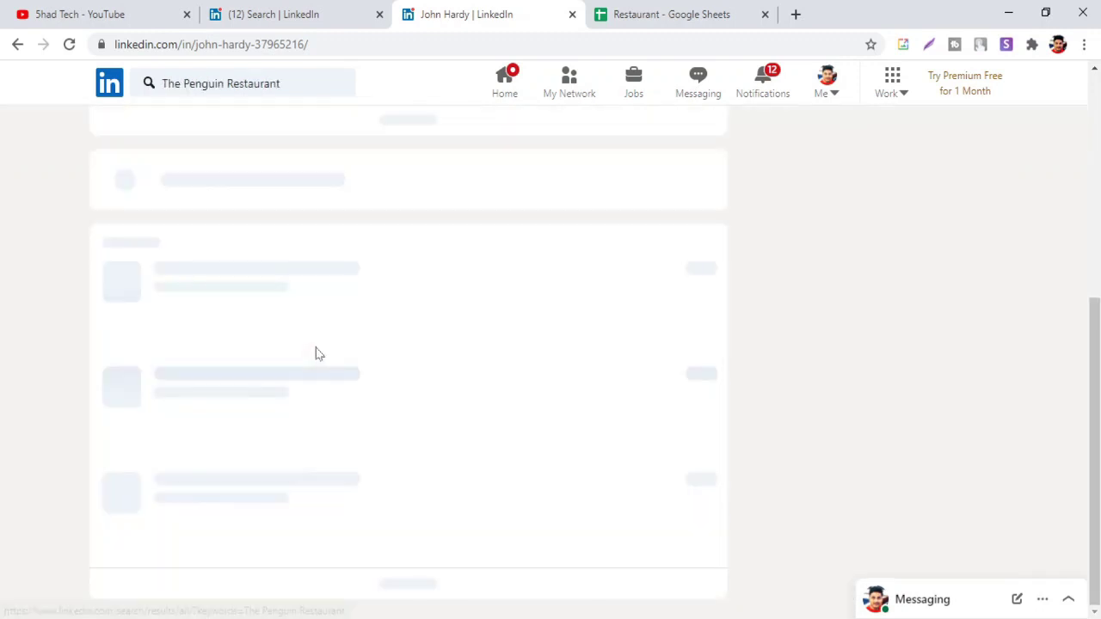
{"action": "left_click", "coordinate": [174, 84]}
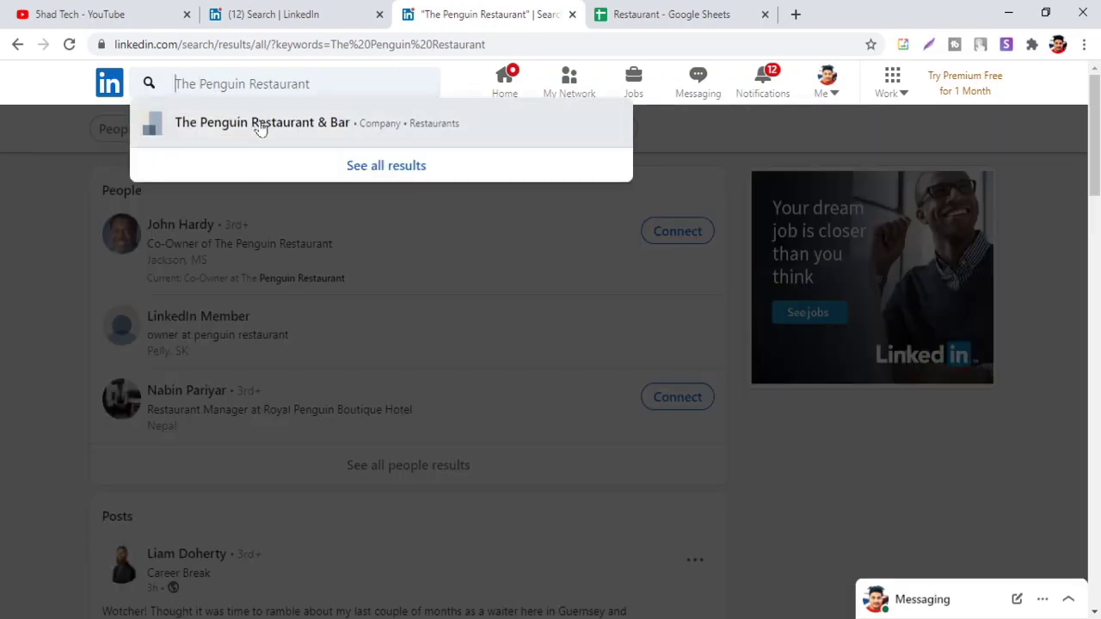
{"action": "left_click", "coordinate": [261, 127]}
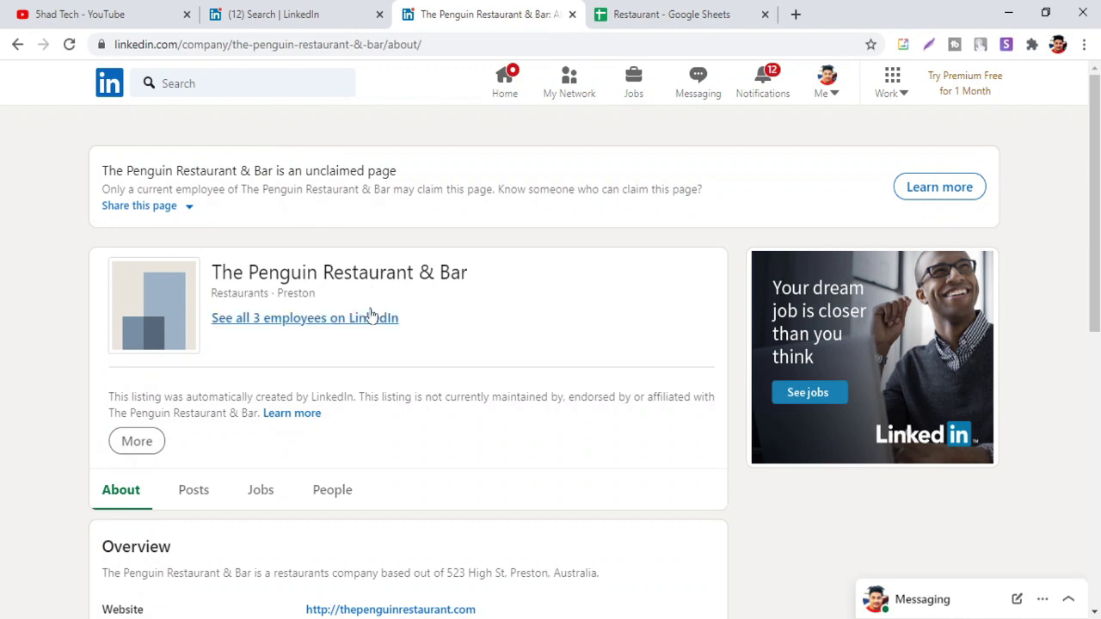
{"action": "scroll", "coordinate": [384, 296], "scroll_direction": "down", "scroll_amount": 2}
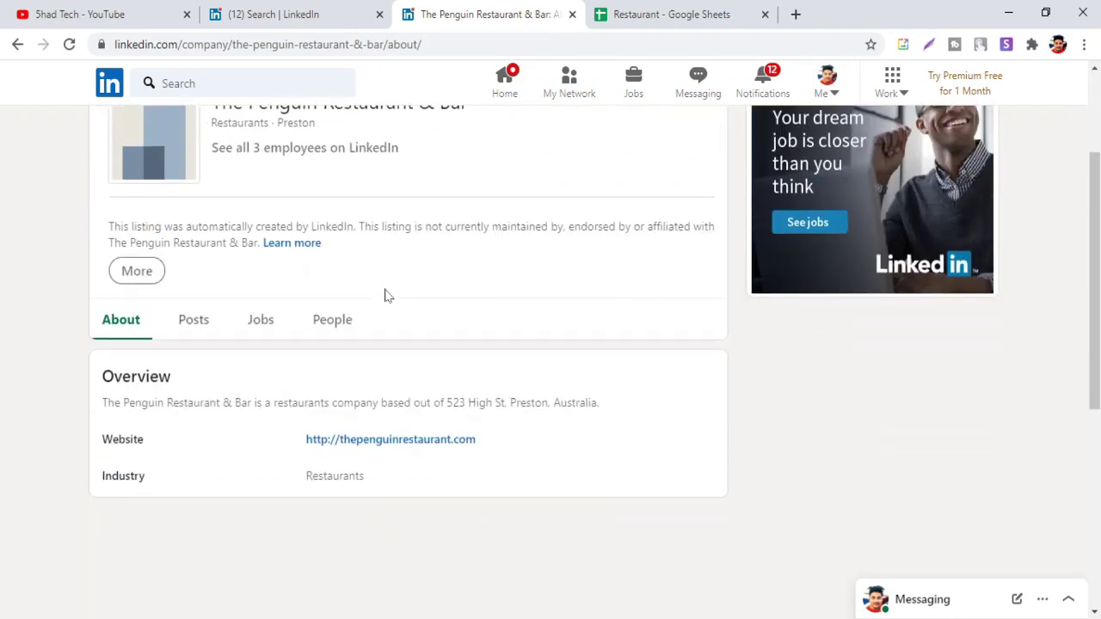
{"action": "scroll", "coordinate": [382, 292], "scroll_direction": "up", "scroll_amount": 2}
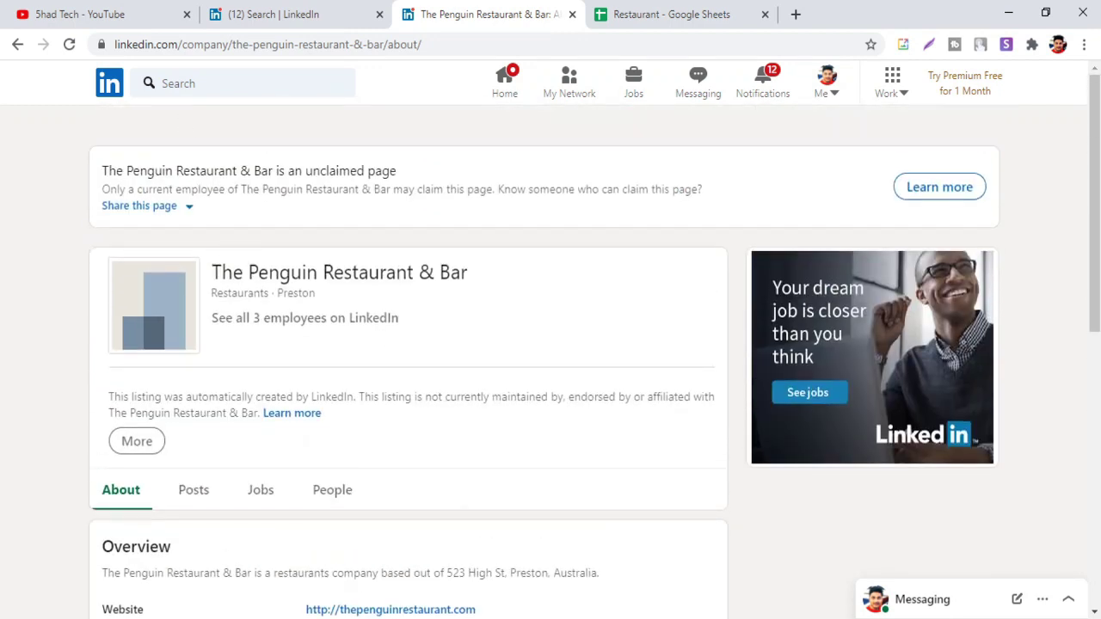
{"action": "left_click", "coordinate": [215, 83]}
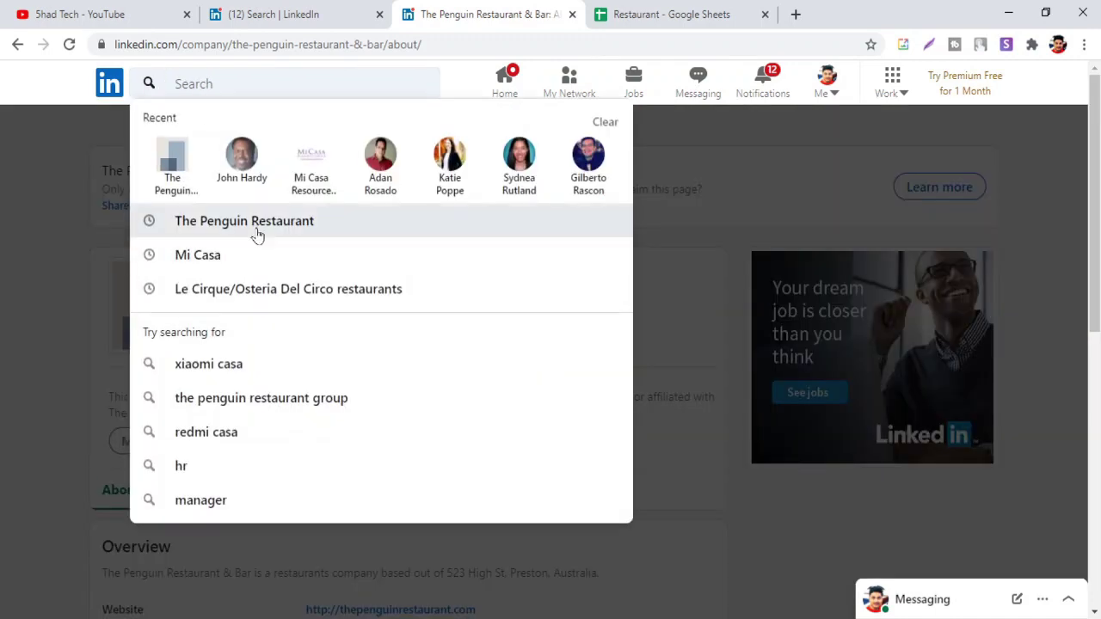
{"action": "left_click", "coordinate": [40, 278]}
{"action": "scroll", "coordinate": [336, 284], "scroll_direction": "down", "scroll_amount": 2}
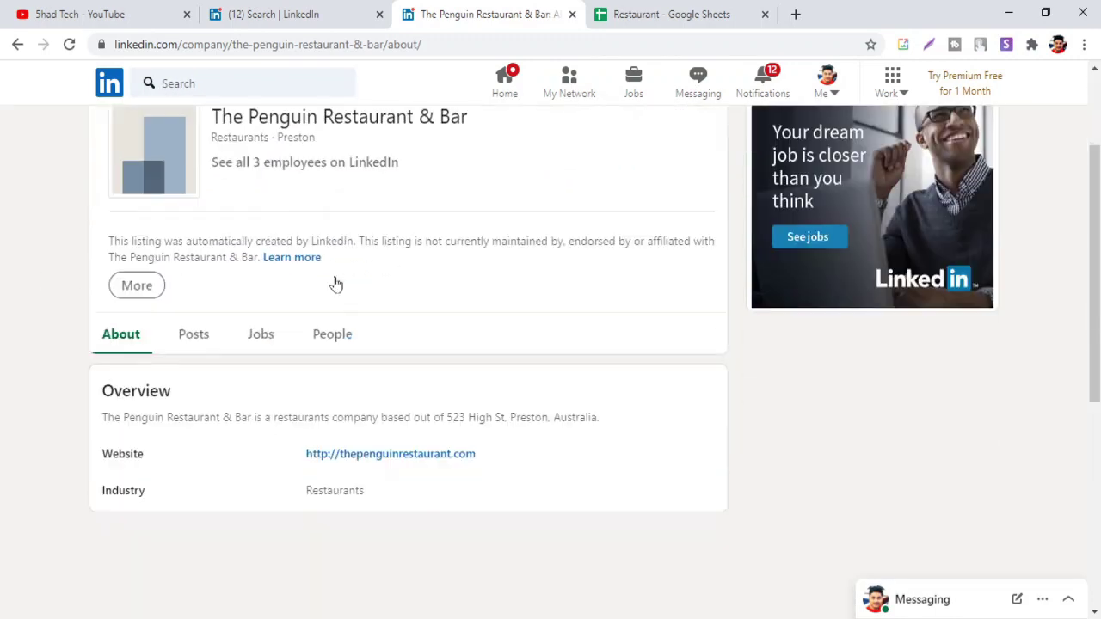
{"action": "scroll", "coordinate": [292, 249], "scroll_direction": "up", "scroll_amount": 1}
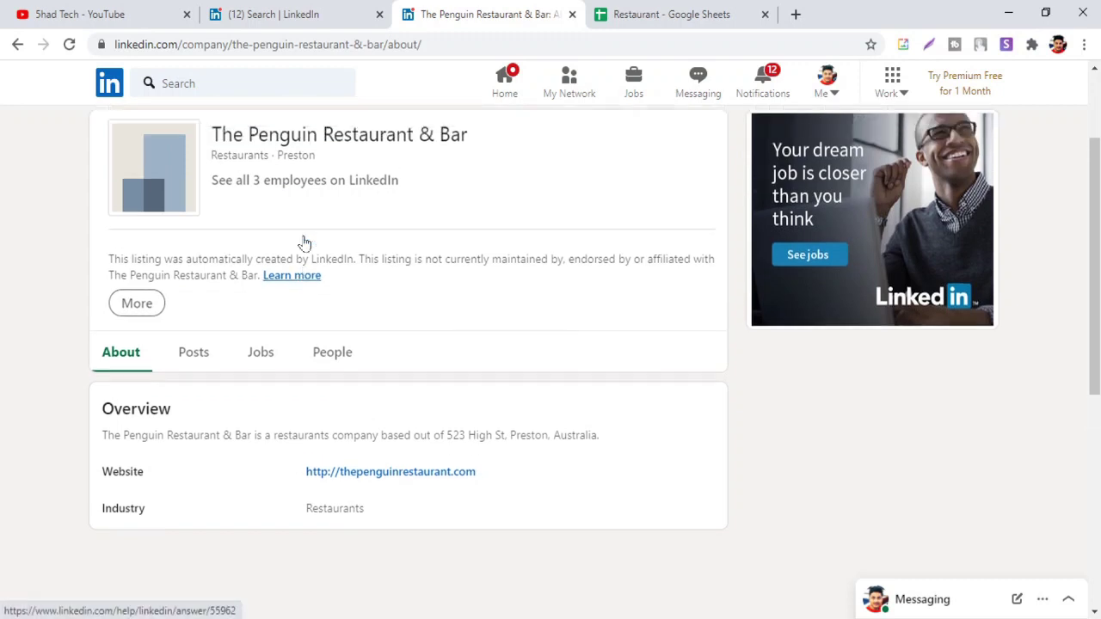
{"action": "scroll", "coordinate": [303, 243], "scroll_direction": "up", "scroll_amount": 2}
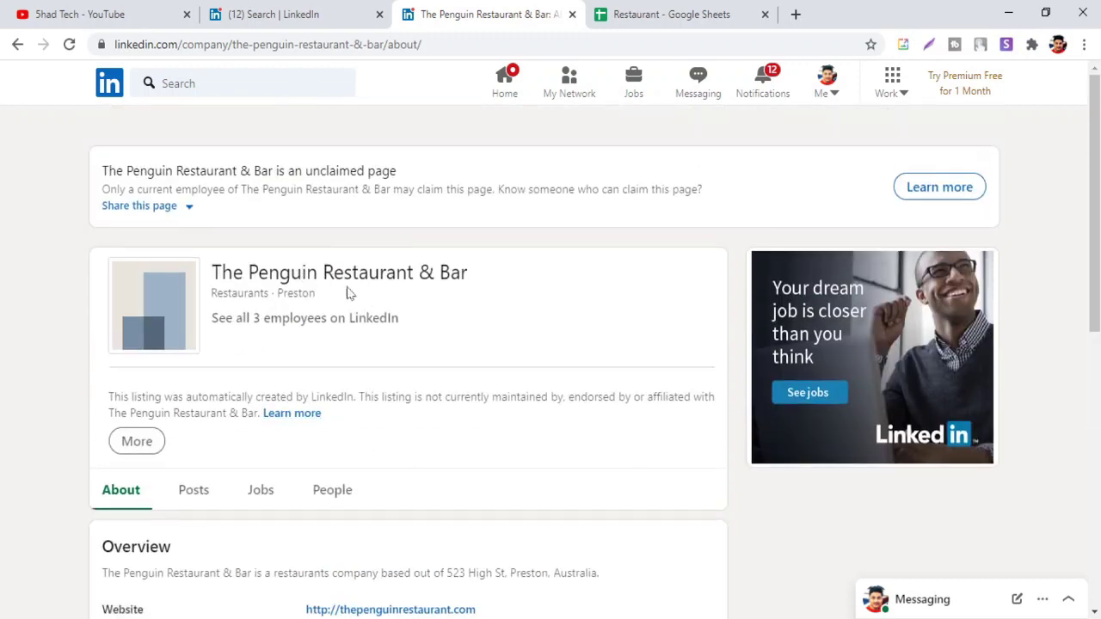
{"action": "scroll", "coordinate": [430, 243], "scroll_direction": "down", "scroll_amount": 2}
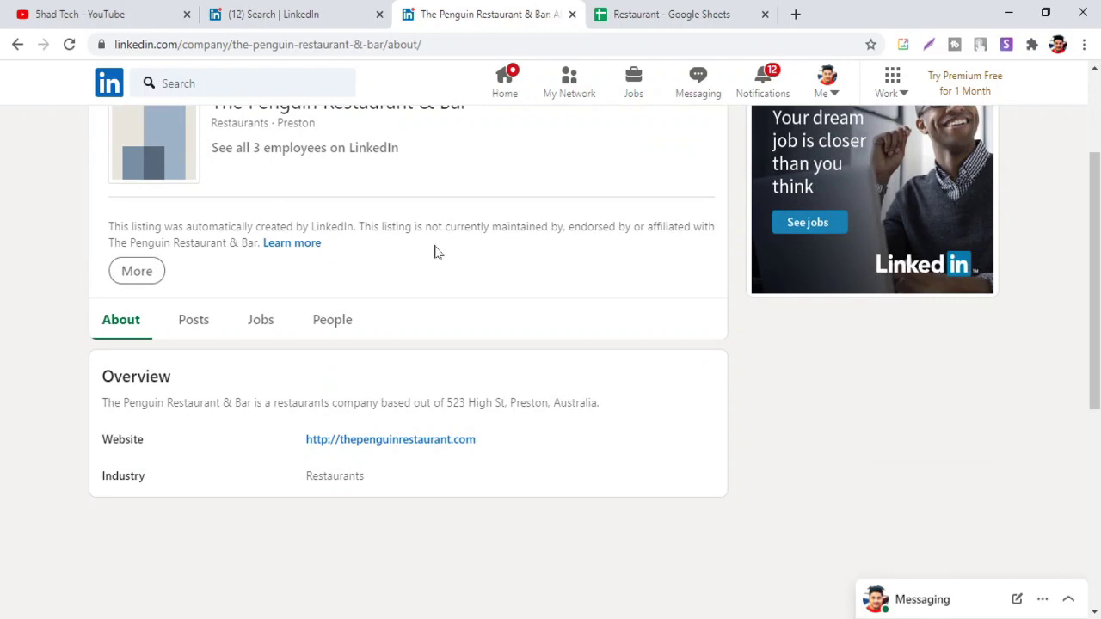
Open thepenguinrestaurant.com from the company Overview; the new tab fails to load
{"action": "left_click", "coordinate": [377, 447]}
{"action": "left_click", "coordinate": [626, 16]}
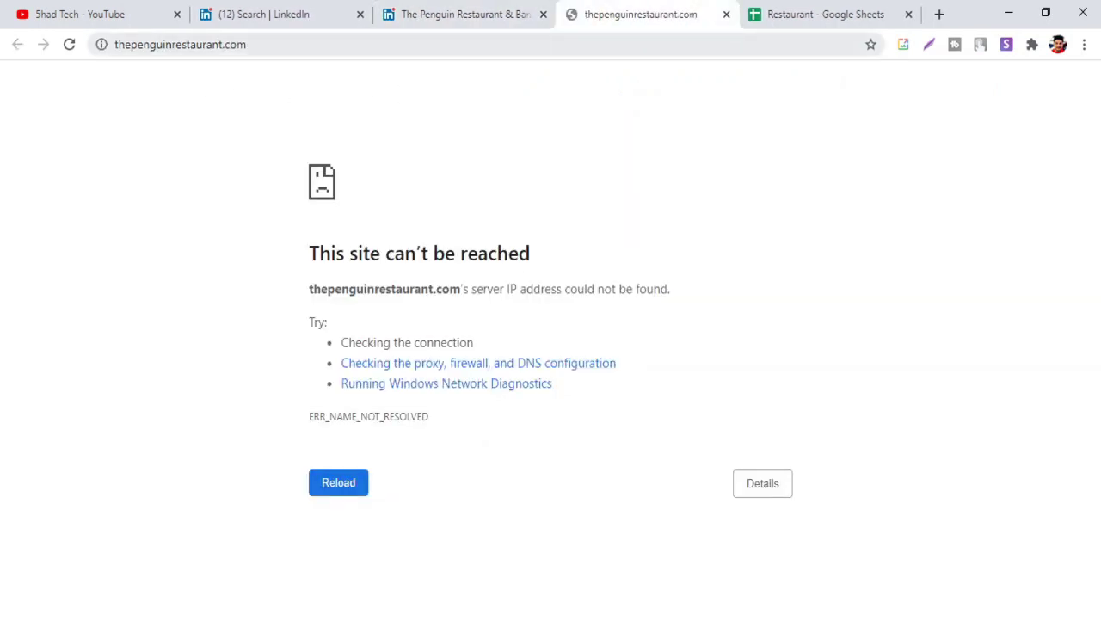
{"action": "left_click", "coordinate": [312, 14]}
{"action": "left_click", "coordinate": [523, 17]}
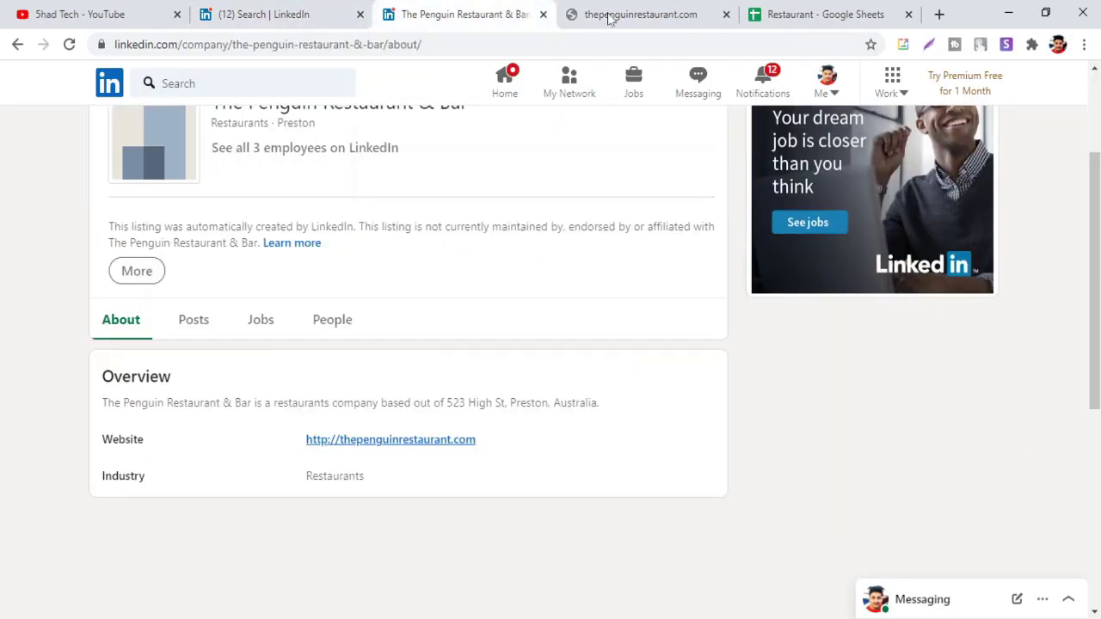
{"action": "left_click", "coordinate": [608, 18]}
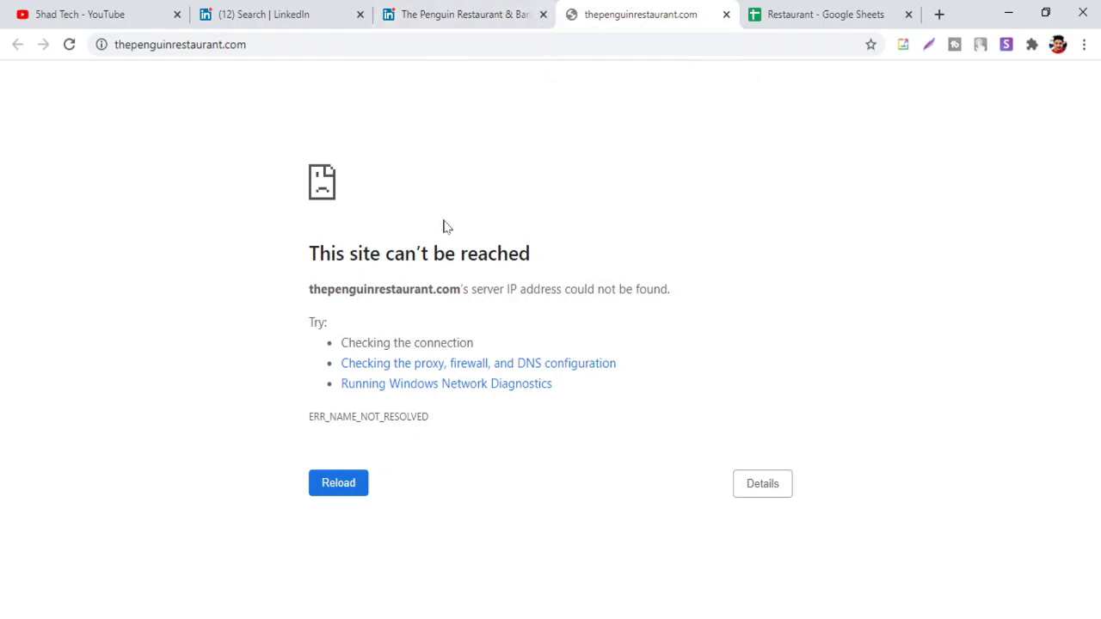
Close the error and company tabs and clear the Penguin Restaurant entry in row 3
{"action": "left_click", "coordinate": [727, 14]}
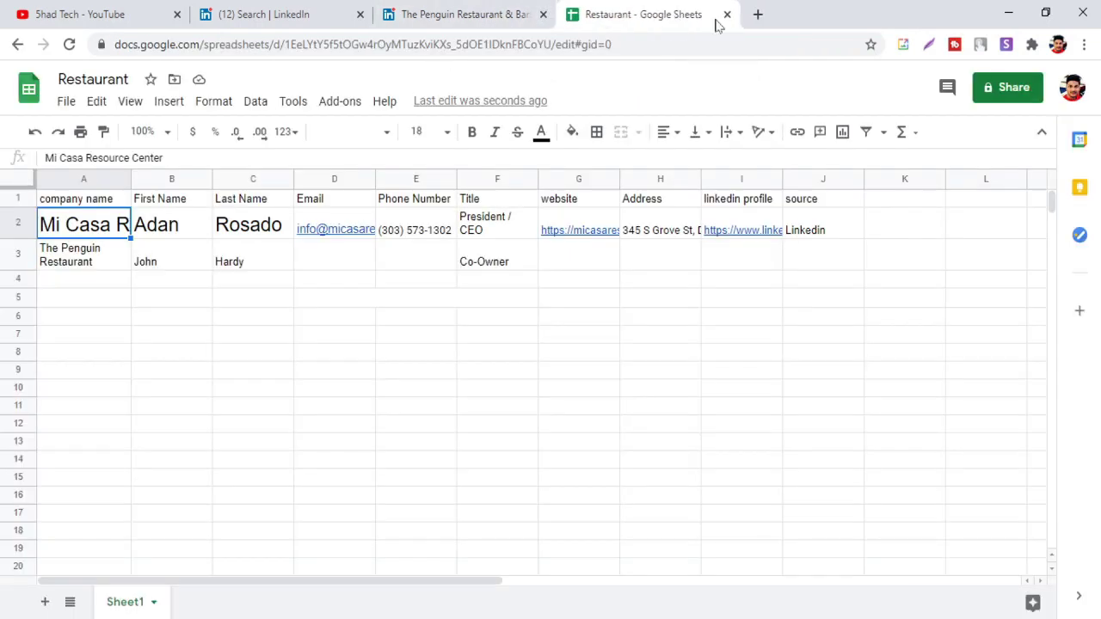
{"action": "left_click", "coordinate": [543, 14]}
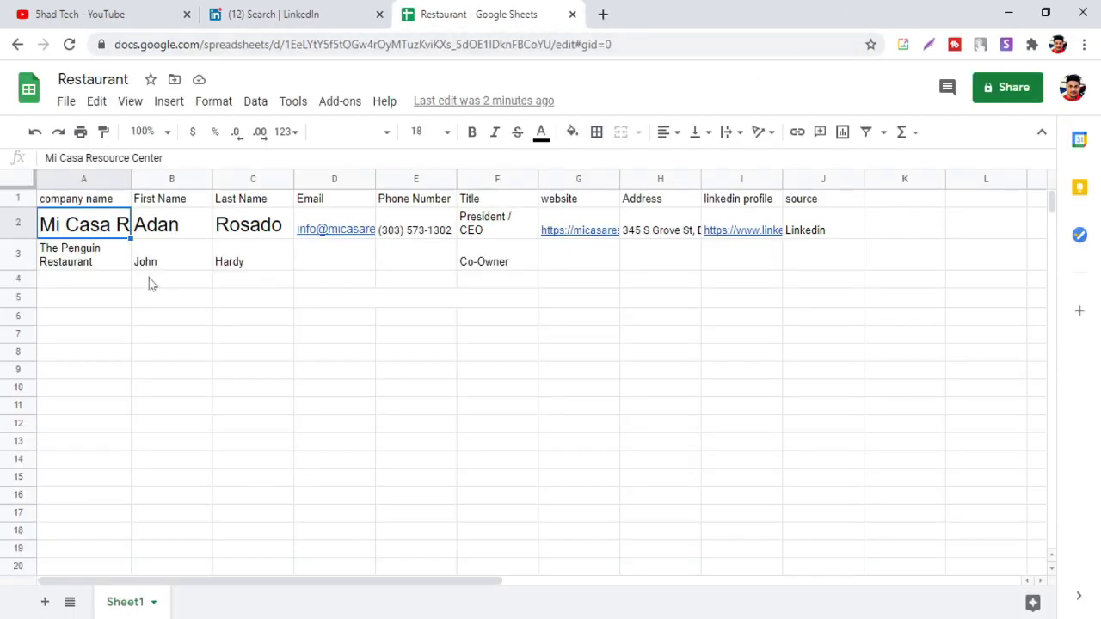
{"action": "left_click_drag", "start_coordinate": [542, 263], "coordinate": [80, 268]}
{"action": "key", "text": "Delete"}
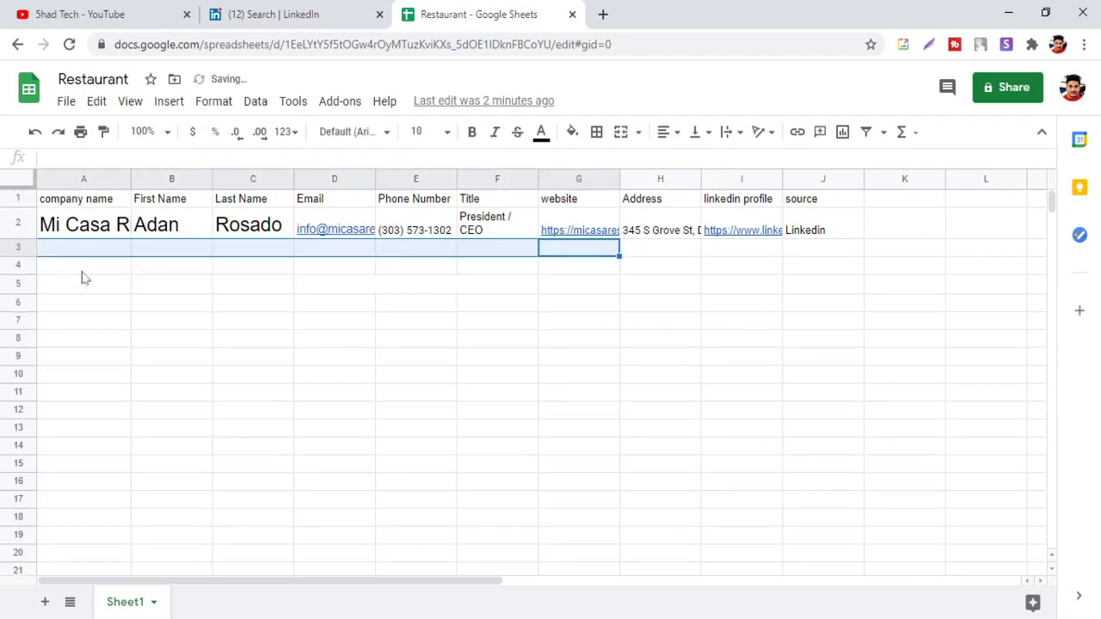
Set A2 and C2 to font size 11 and B2 to font size 12
{"action": "left_click", "coordinate": [112, 228]}
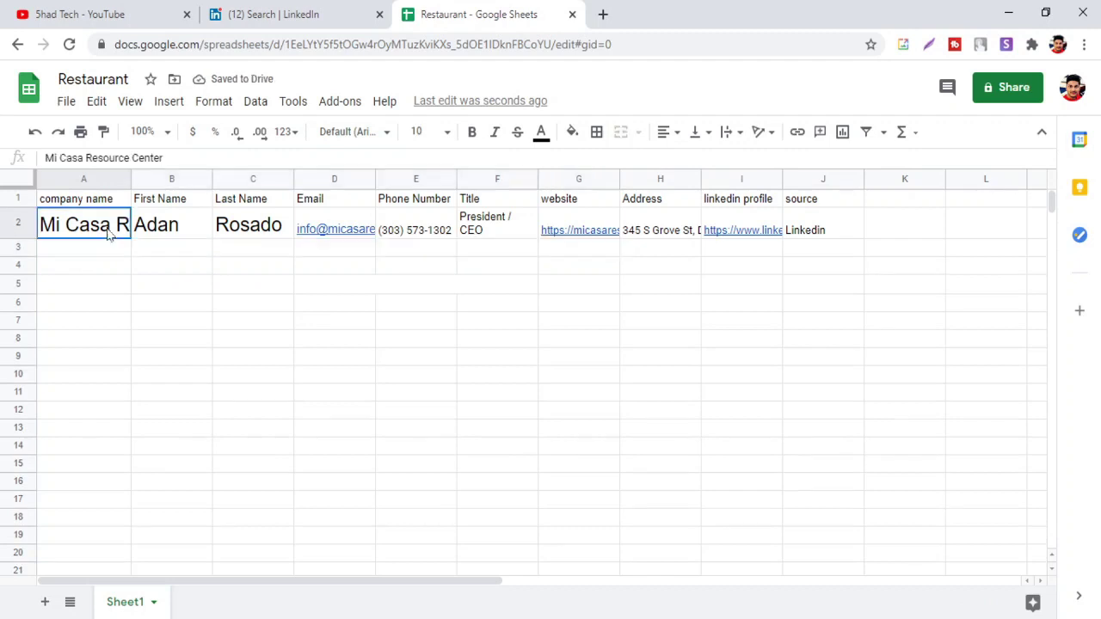
{"action": "left_click", "coordinate": [446, 134]}
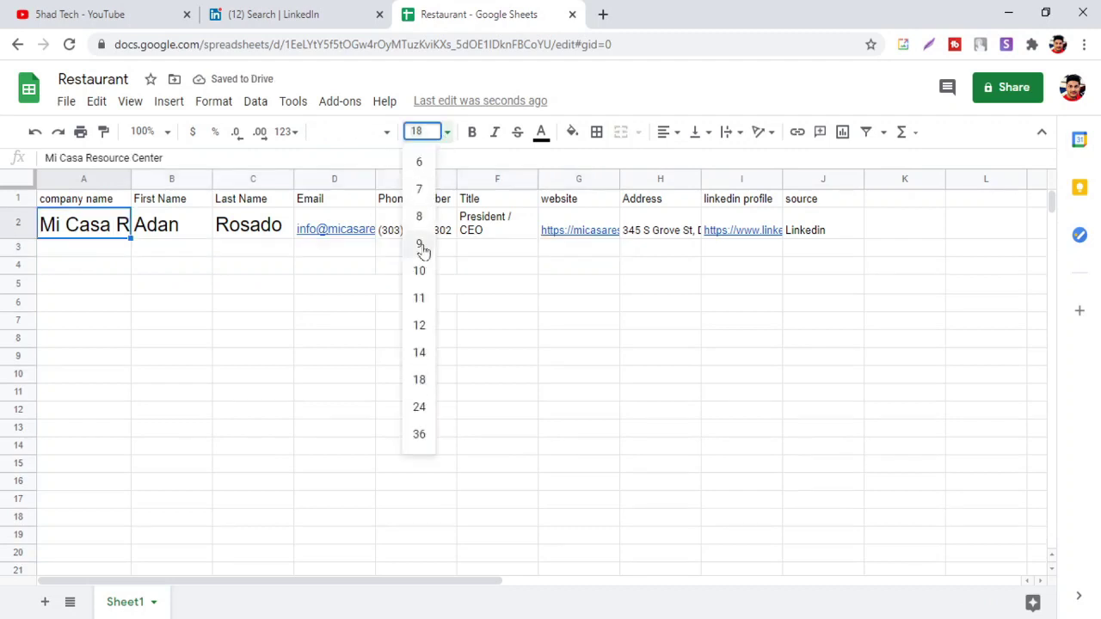
{"action": "left_click", "coordinate": [420, 298]}
{"action": "left_click", "coordinate": [185, 226]}
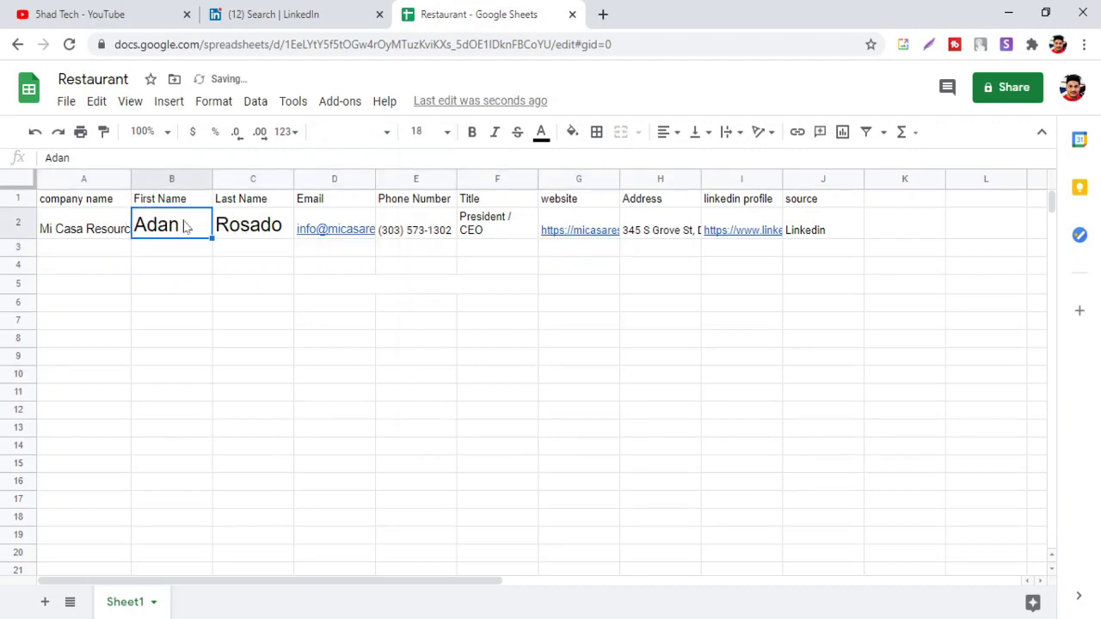
{"action": "left_click", "coordinate": [446, 133]}
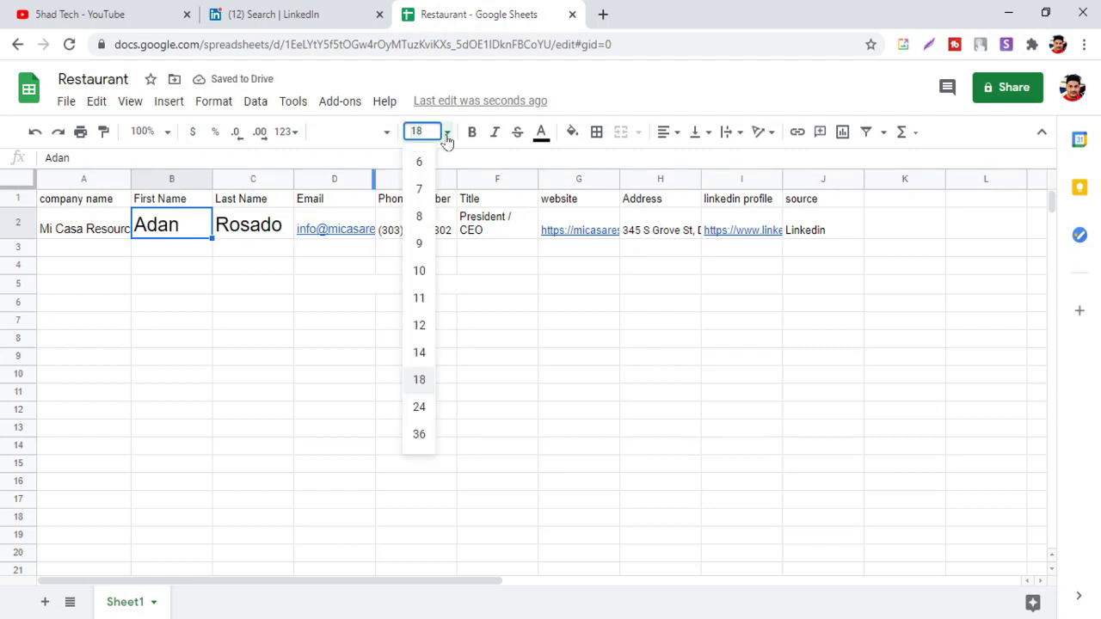
{"action": "left_click", "coordinate": [419, 326]}
{"action": "left_click", "coordinate": [250, 236]}
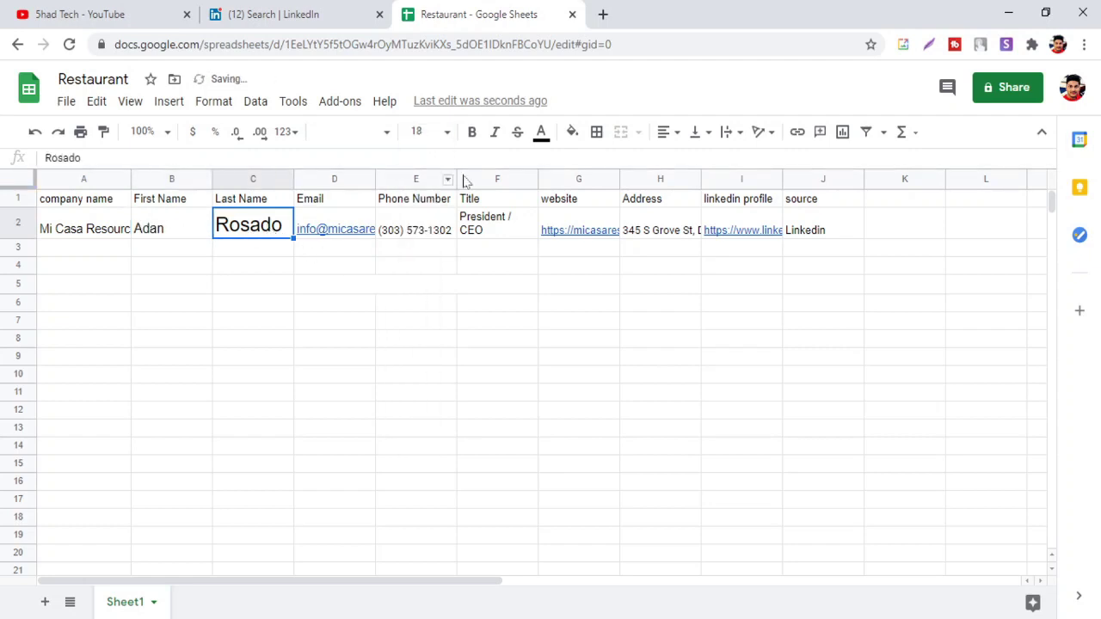
{"action": "left_click", "coordinate": [447, 133]}
{"action": "left_click", "coordinate": [418, 297]}
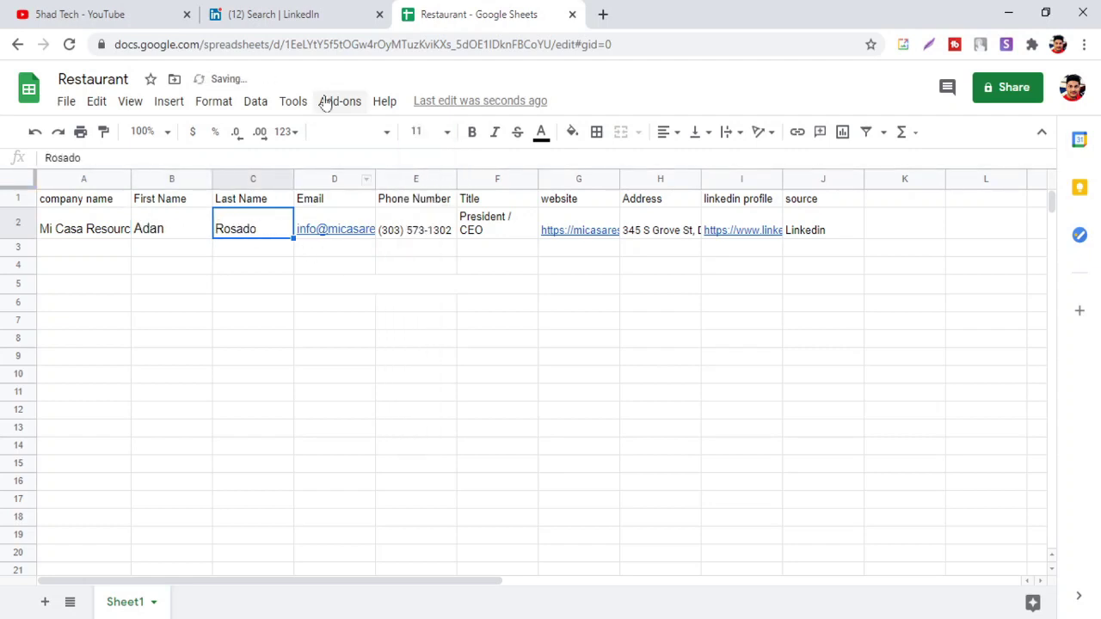
{"action": "left_click", "coordinate": [293, 12]}
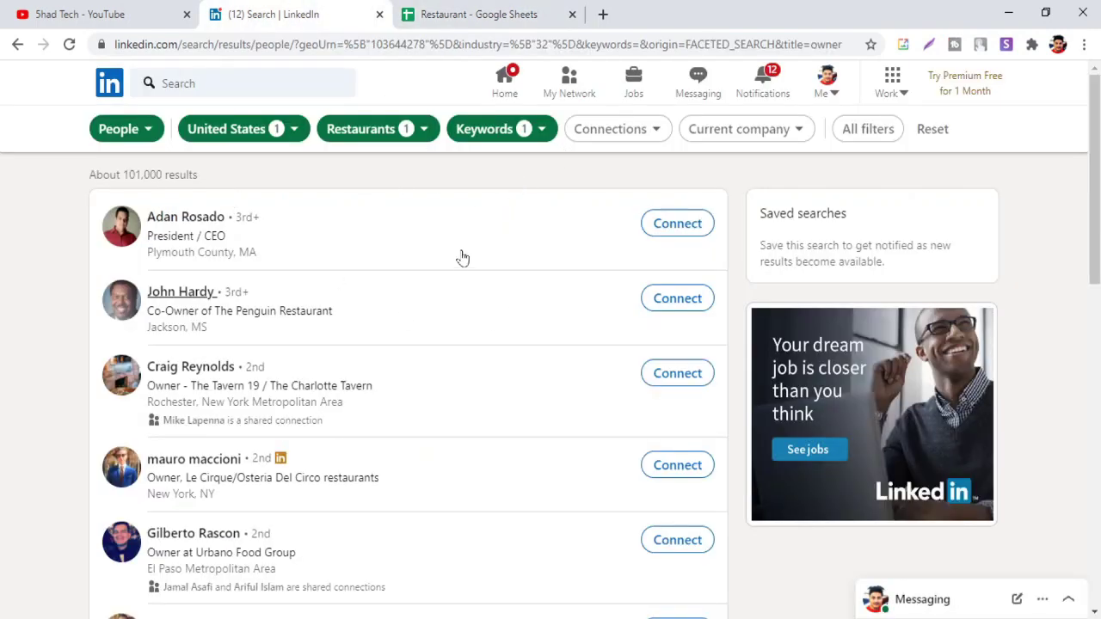
Open the Le Cirque / Osteria Del Circo owner's profile from the search results in its own tab
{"action": "scroll", "coordinate": [460, 258], "scroll_direction": "down", "scroll_amount": 8}
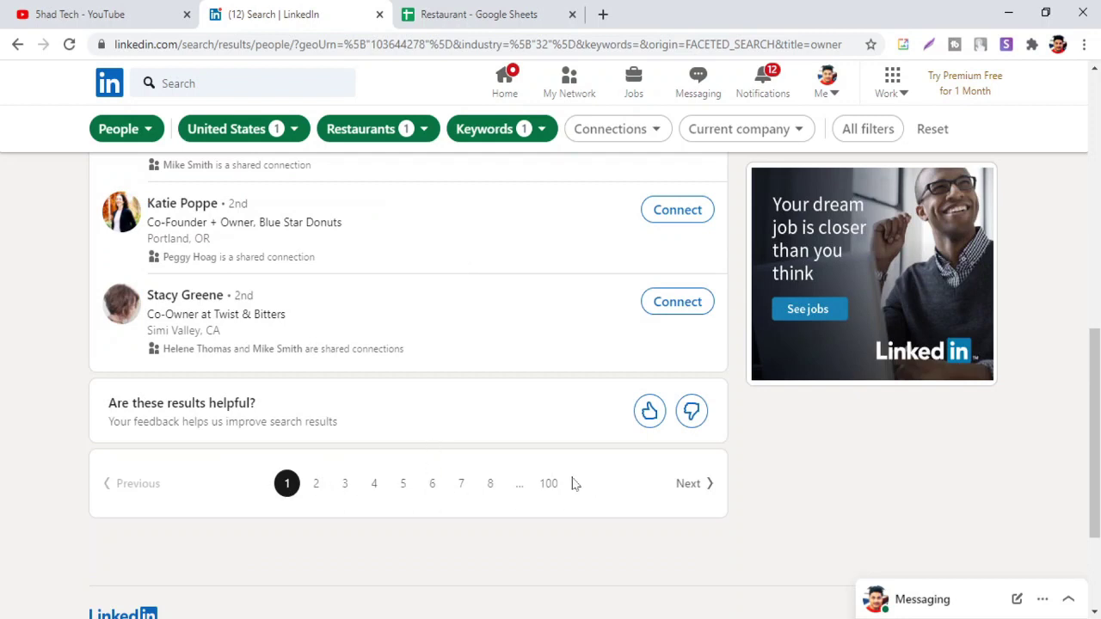
{"action": "scroll", "coordinate": [572, 460], "scroll_direction": "up", "scroll_amount": 8}
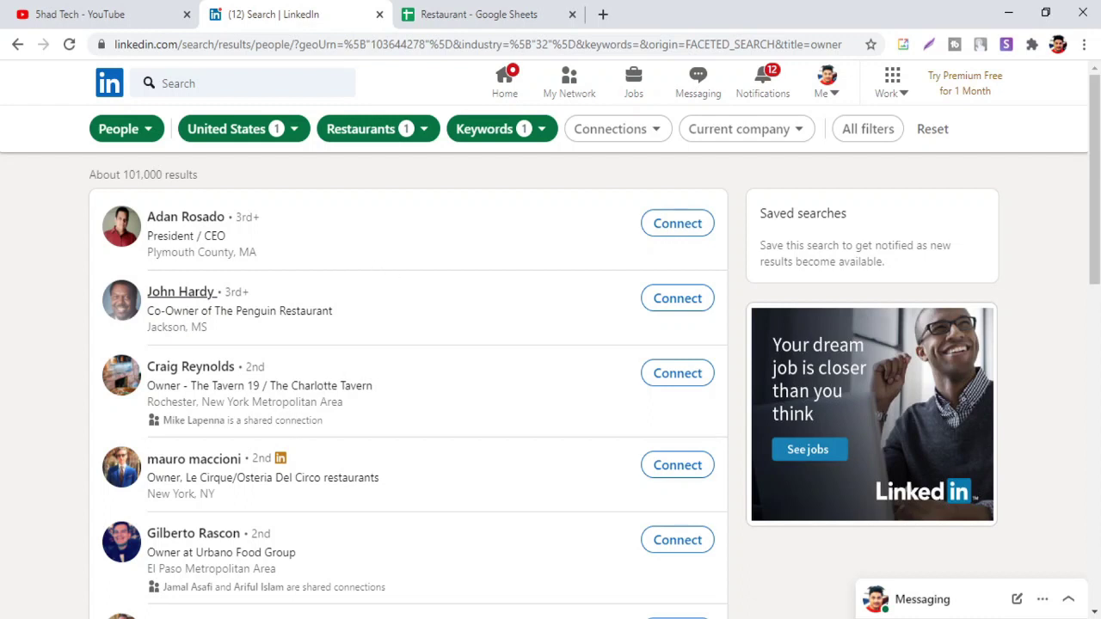
{"action": "middle_click", "coordinate": [215, 465]}
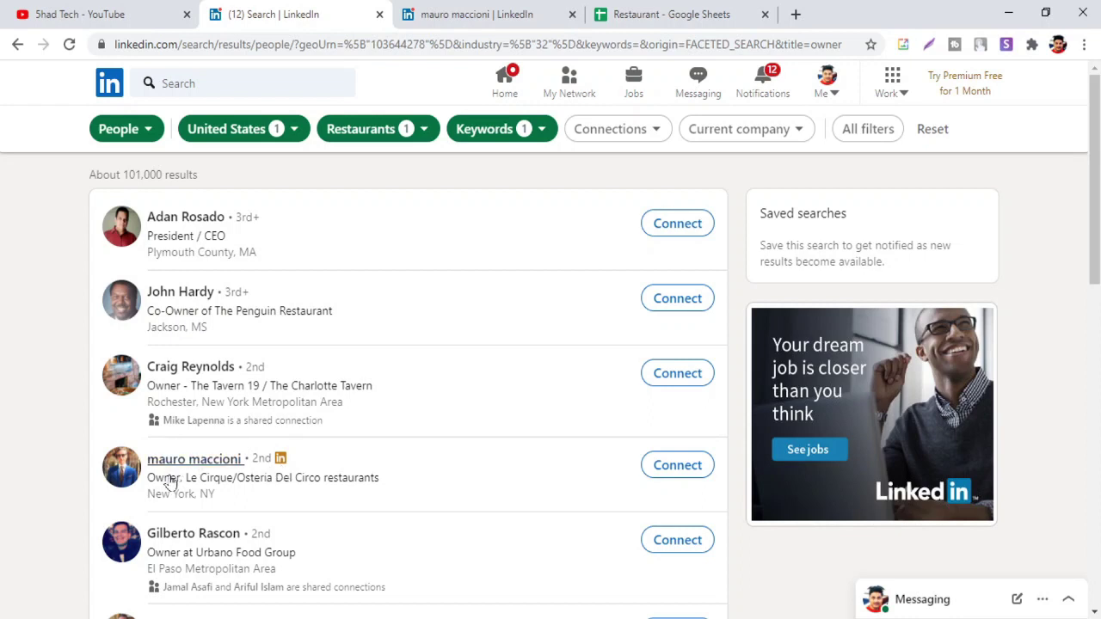
{"action": "left_click", "coordinate": [474, 14]}
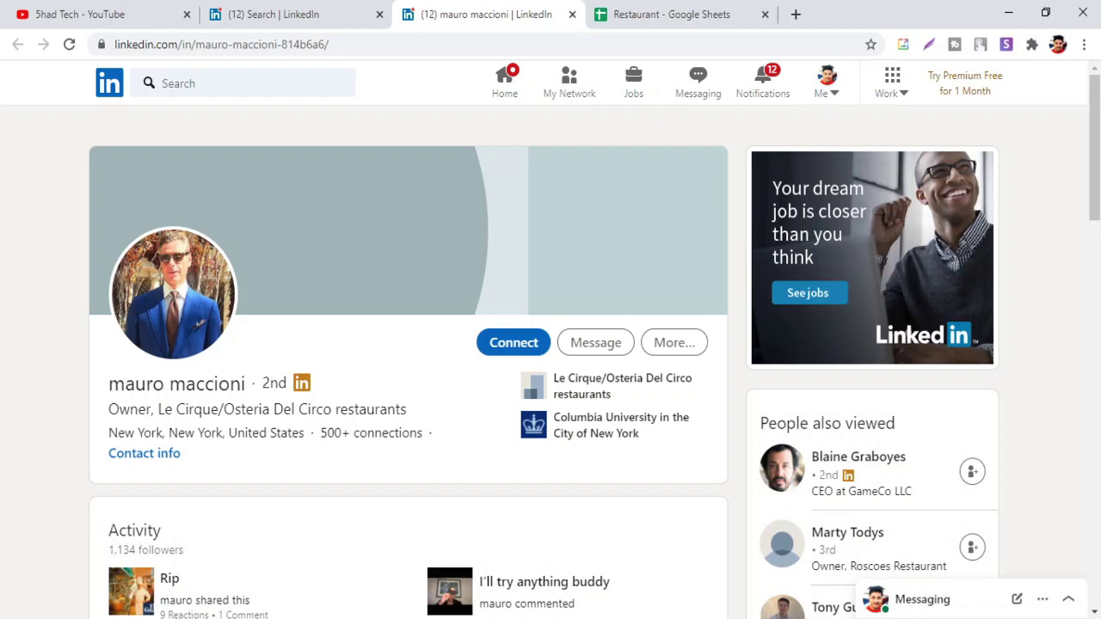
Paste 'Le Cirque/Osteria Del Circo restaurants' from the profile headline into cell A3
{"action": "left_click_drag", "start_coordinate": [158, 410], "coordinate": [413, 417]}
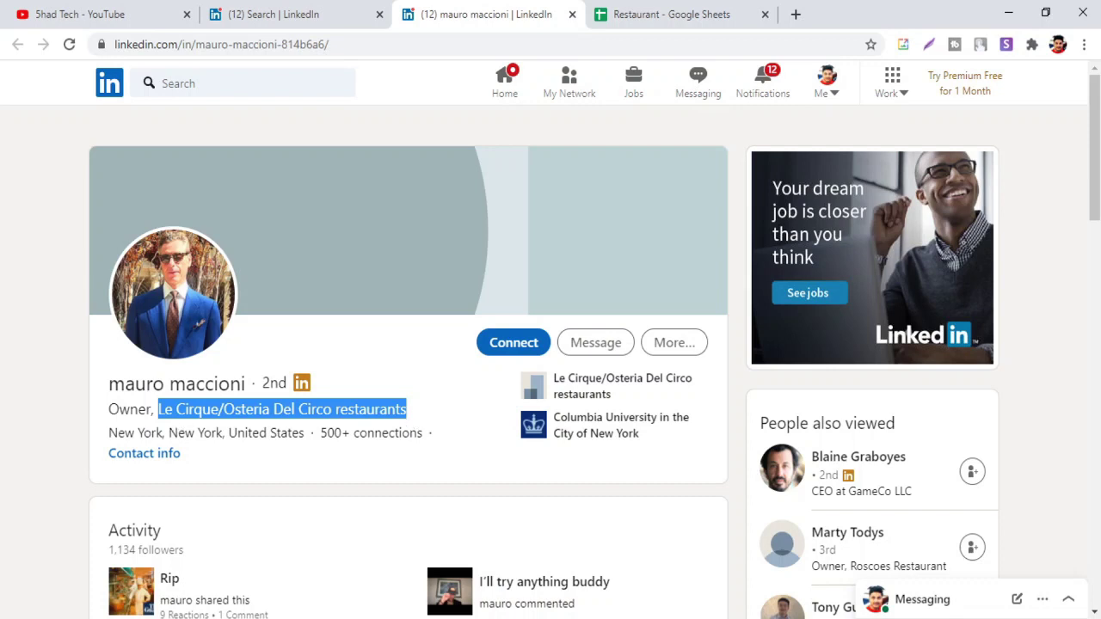
{"action": "left_click_drag", "start_coordinate": [169, 384], "coordinate": [107, 384]}
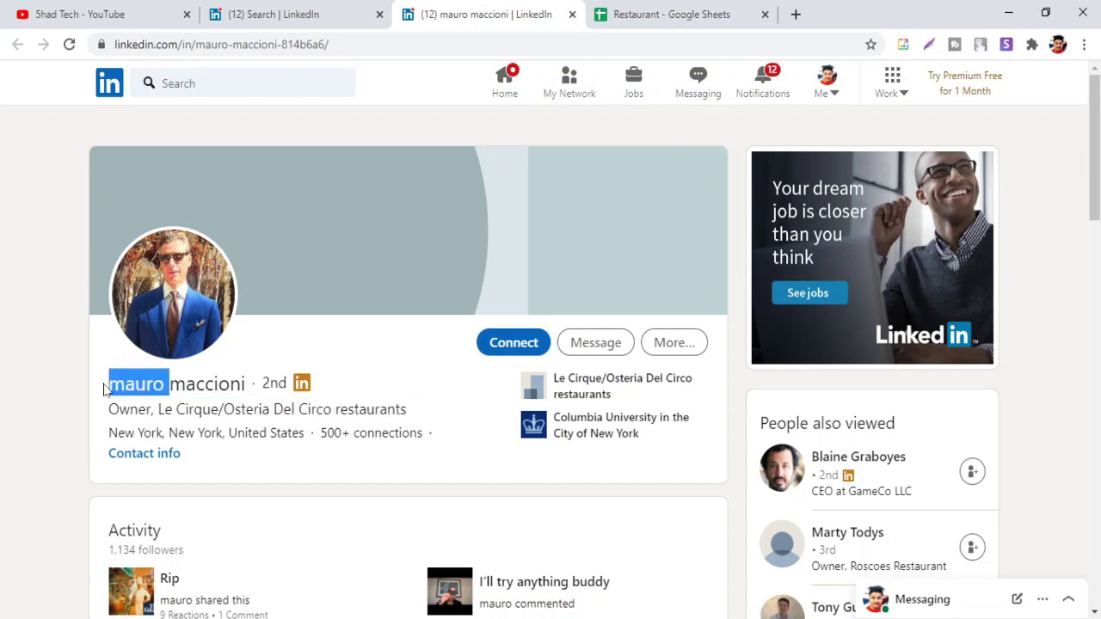
{"action": "left_click", "coordinate": [106, 385]}
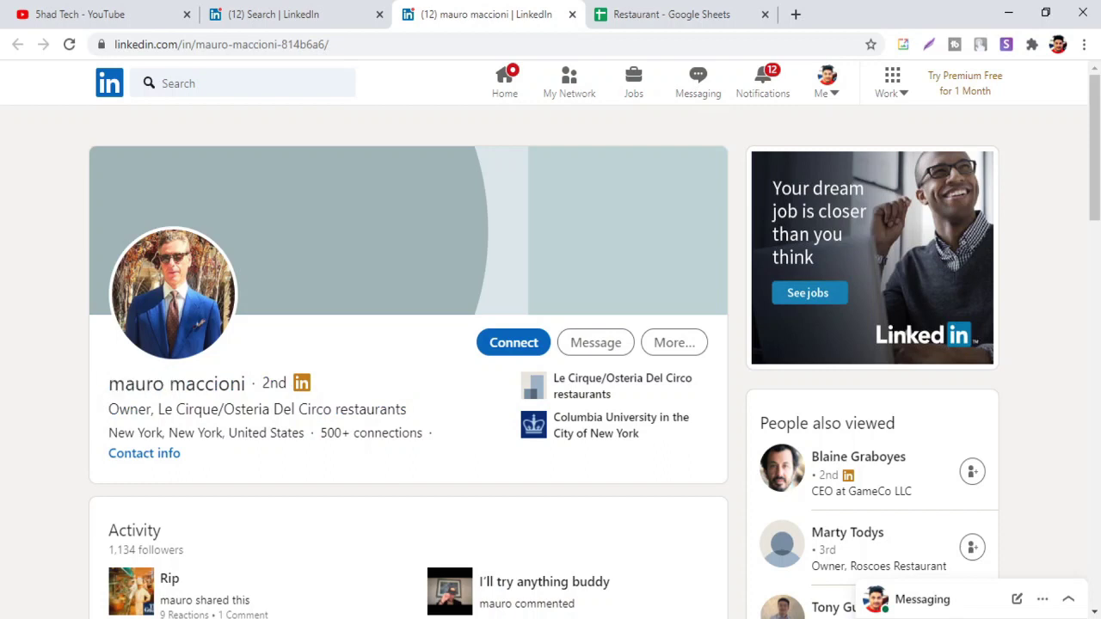
{"action": "left_click_drag", "start_coordinate": [158, 409], "coordinate": [414, 407]}
{"action": "key", "text": "ctrl+c"}
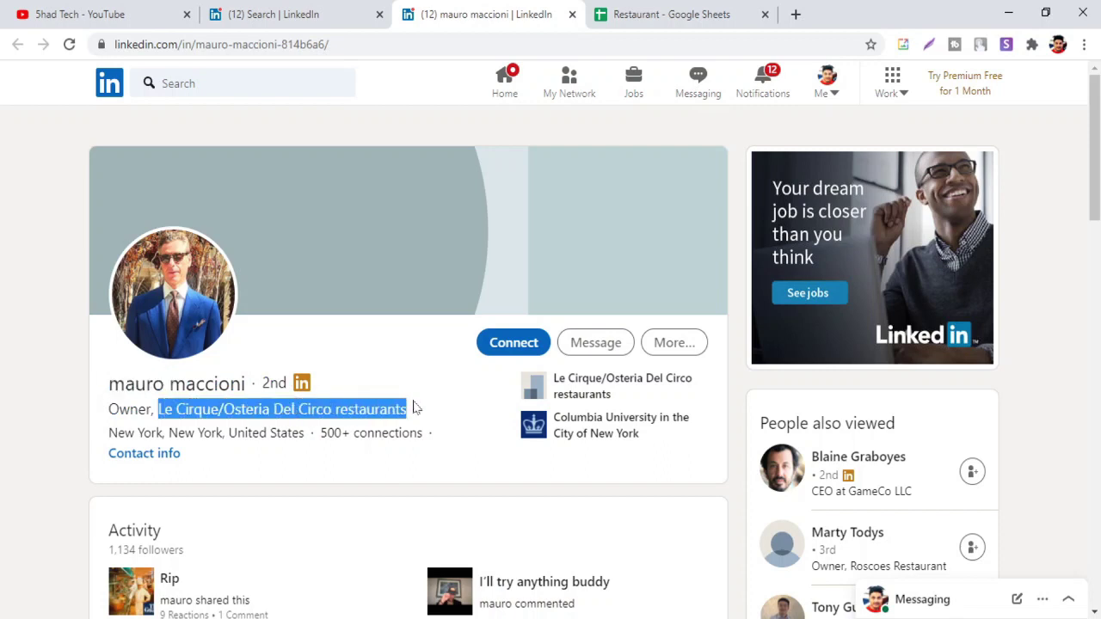
{"action": "left_click", "coordinate": [636, 12]}
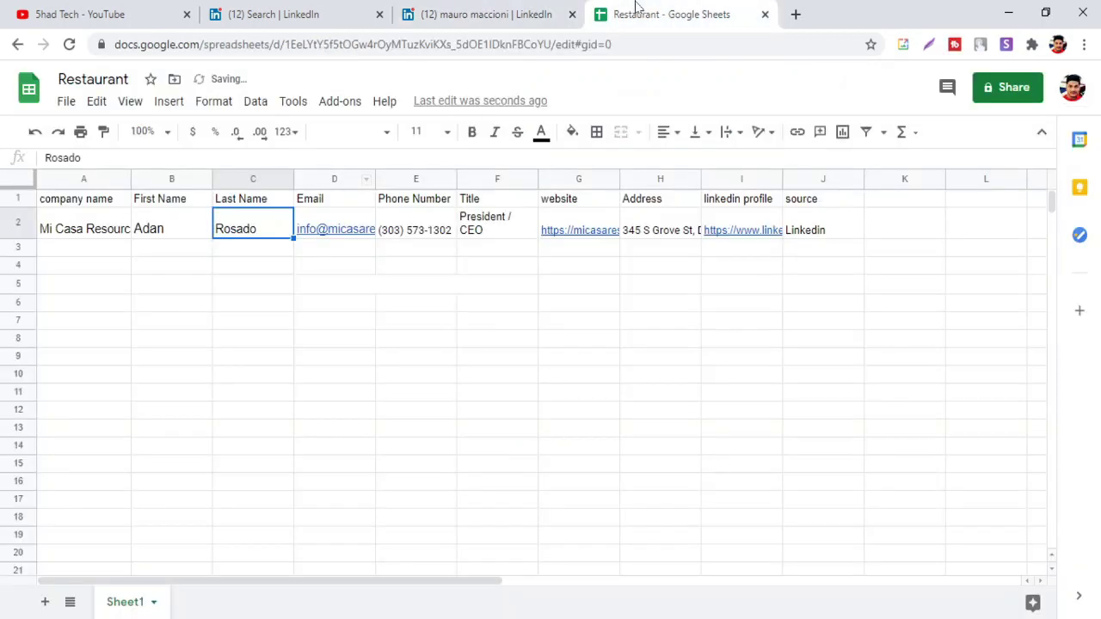
{"action": "left_click", "coordinate": [89, 251]}
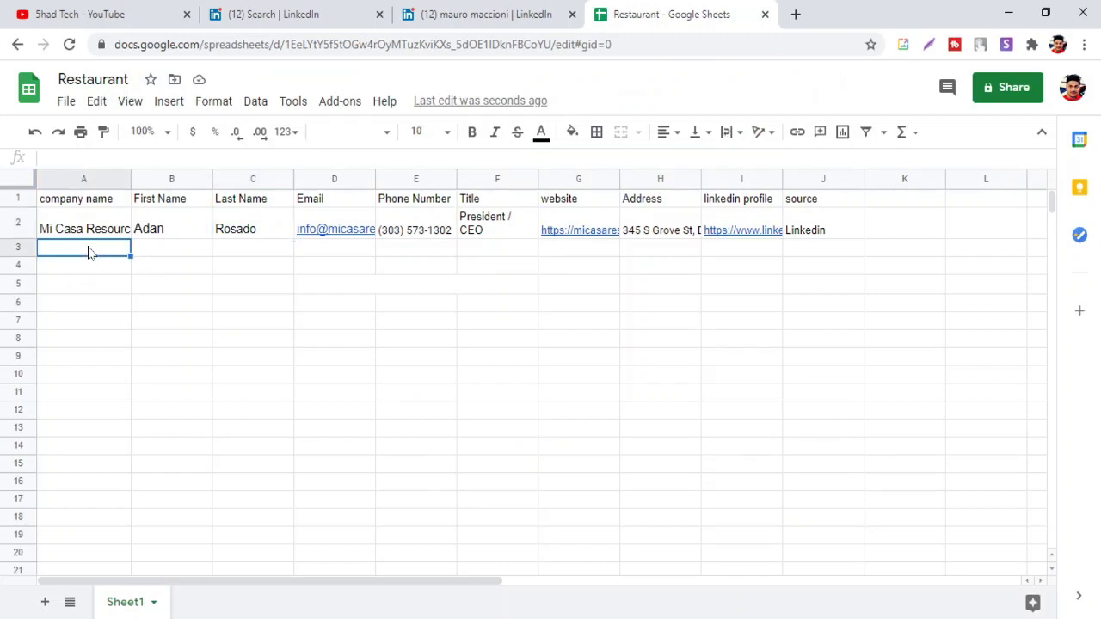
{"action": "key", "text": "ctrl+v"}
Copy the owner's first name from the LinkedIn profile into cell B3
{"action": "left_click", "coordinate": [177, 255]}
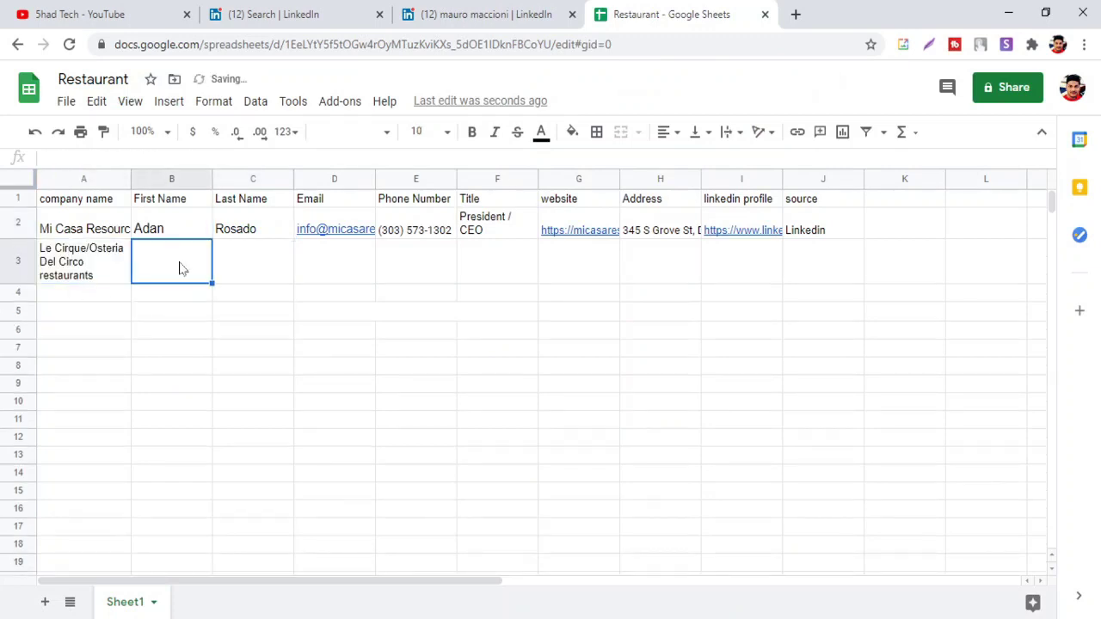
{"action": "left_click", "coordinate": [454, 12]}
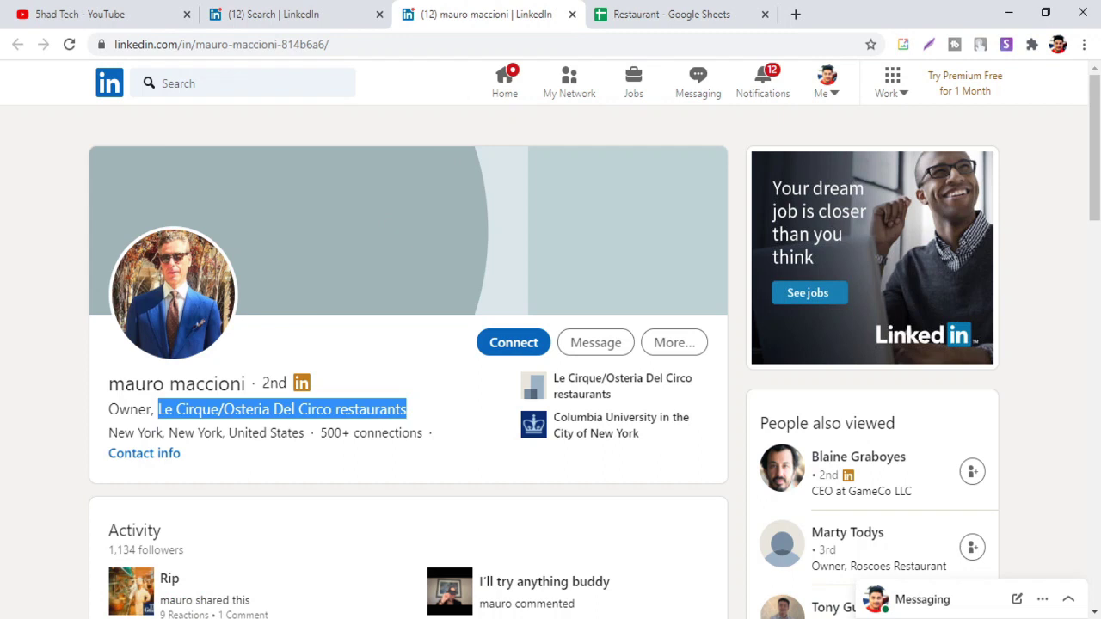
{"action": "double_click", "coordinate": [110, 384]}
{"action": "key", "text": "ctrl+c"}
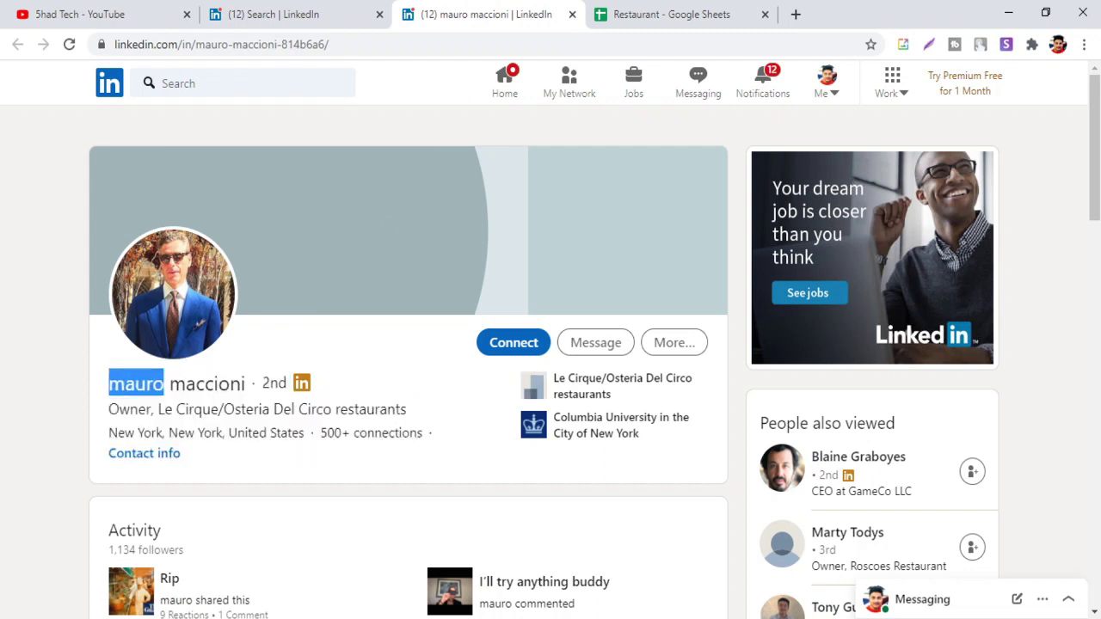
{"action": "left_click", "coordinate": [725, 14]}
{"action": "key", "text": "ctrl+v"}
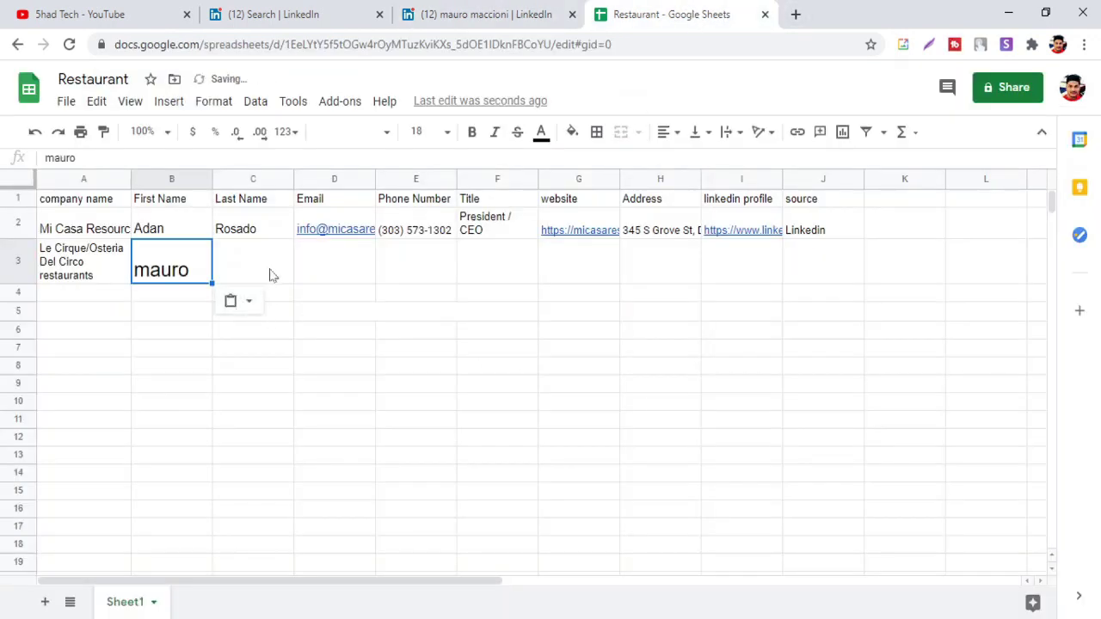
Copy the owner's last name into cell C3 and move to D3 for the email
{"action": "left_click", "coordinate": [269, 275]}
{"action": "left_click", "coordinate": [506, 12]}
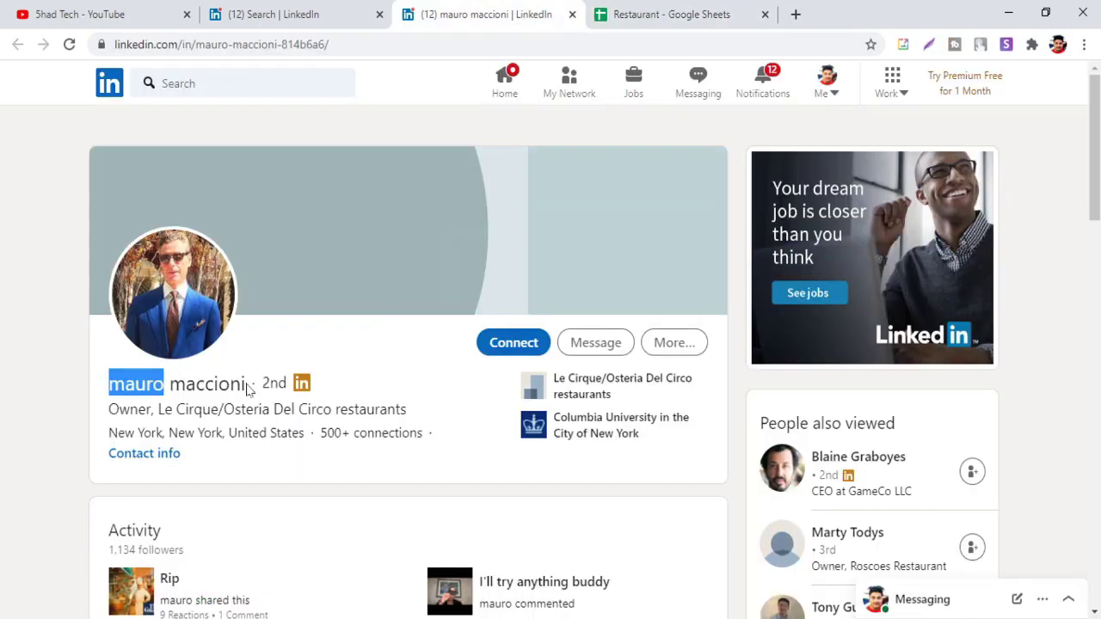
{"action": "left_click_drag", "start_coordinate": [248, 387], "coordinate": [171, 387]}
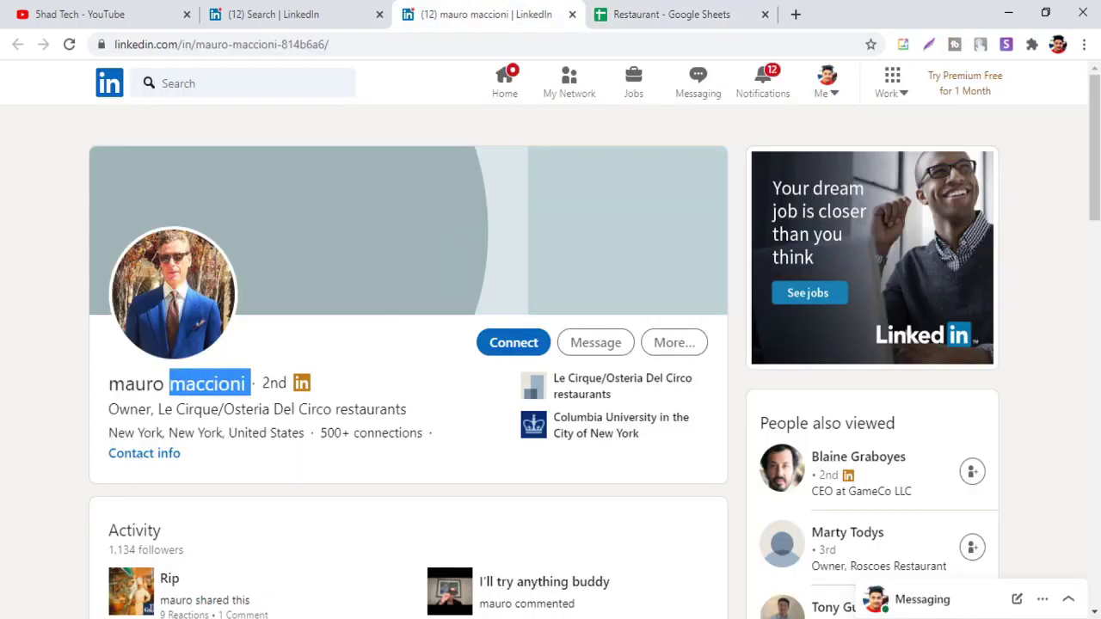
{"action": "key", "text": "ctrl+c"}
{"action": "left_click", "coordinate": [648, 12]}
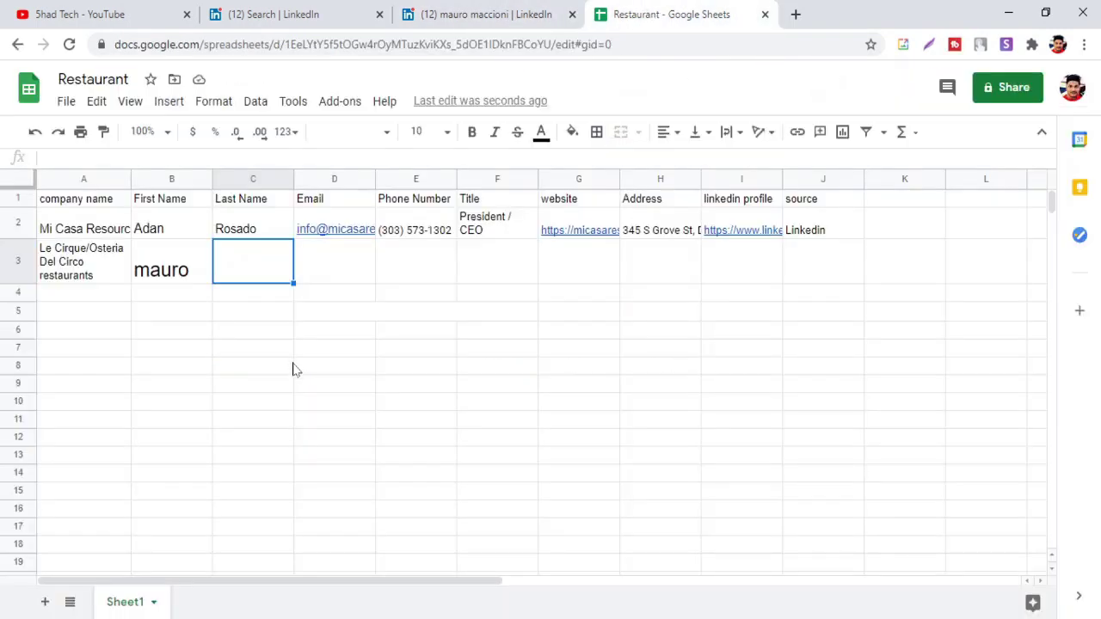
{"action": "key", "text": "ctrl+v"}
{"action": "left_click", "coordinate": [342, 267]}
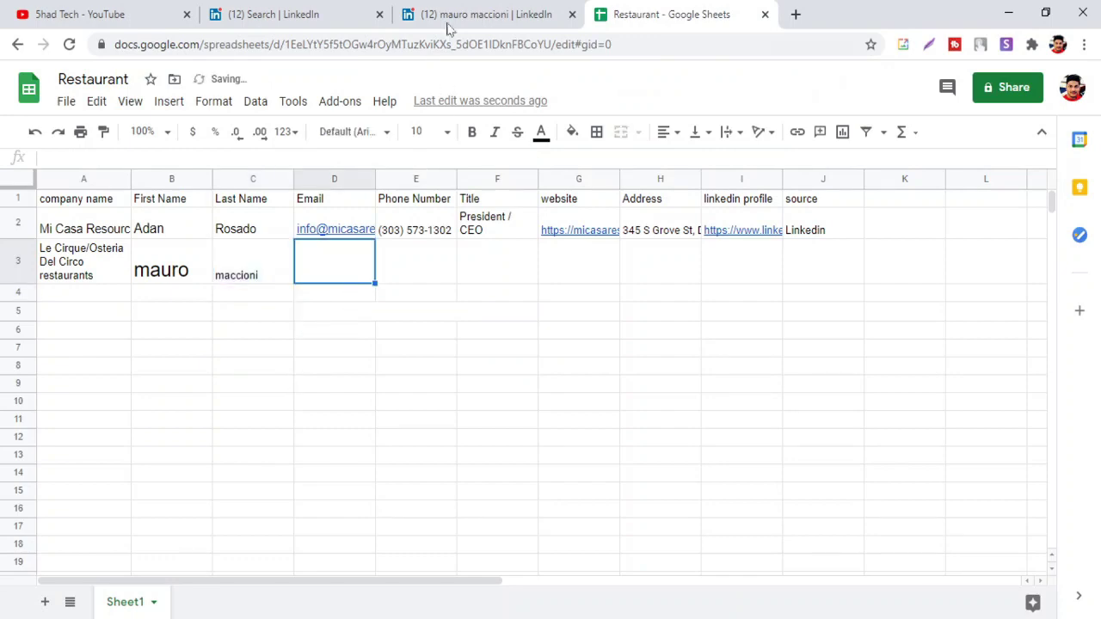
{"action": "left_click", "coordinate": [451, 16]}
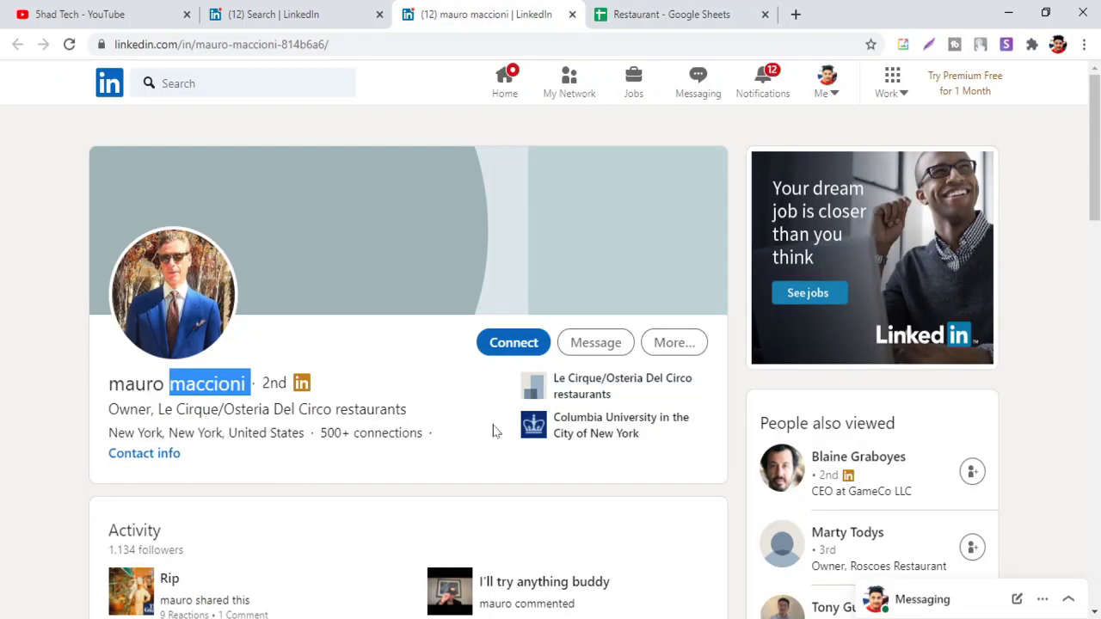
Follow the company link in the profile's Experience section, then reopen the owner's profile
{"action": "scroll", "coordinate": [590, 387], "scroll_direction": "down", "scroll_amount": 7}
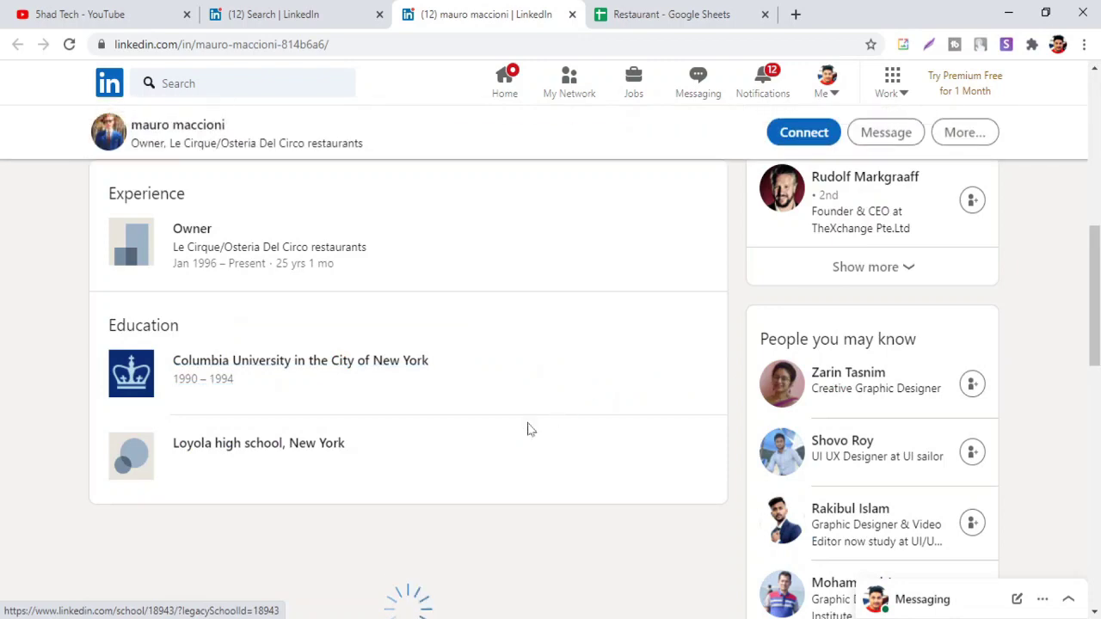
{"action": "scroll", "coordinate": [418, 319], "scroll_direction": "down", "scroll_amount": 2}
{"action": "scroll", "coordinate": [413, 314], "scroll_direction": "up", "scroll_amount": 4}
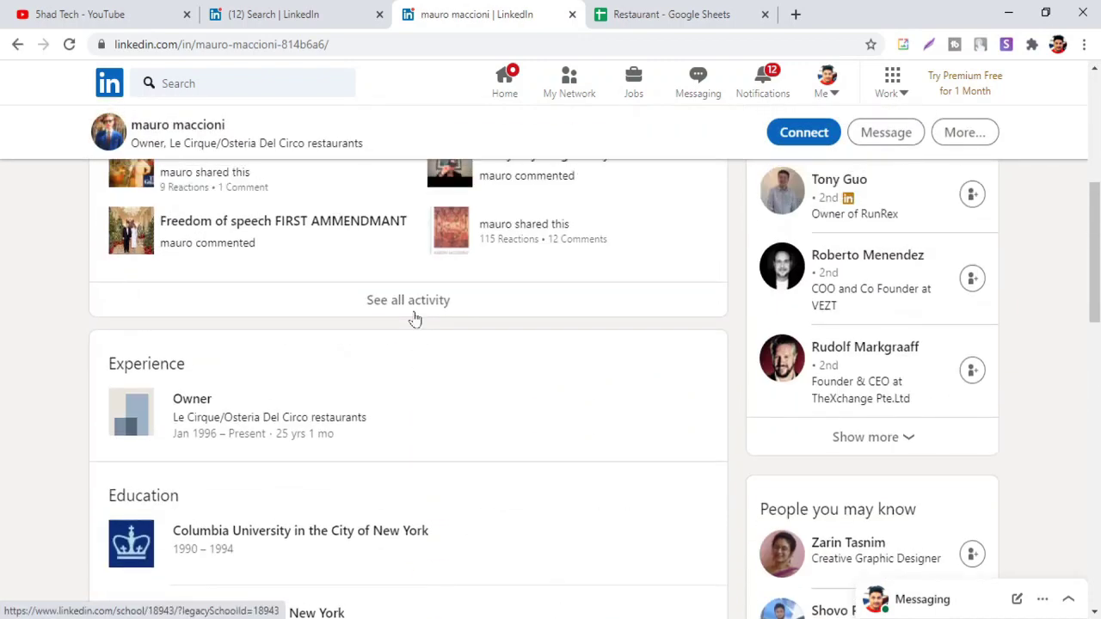
{"action": "left_click", "coordinate": [275, 419]}
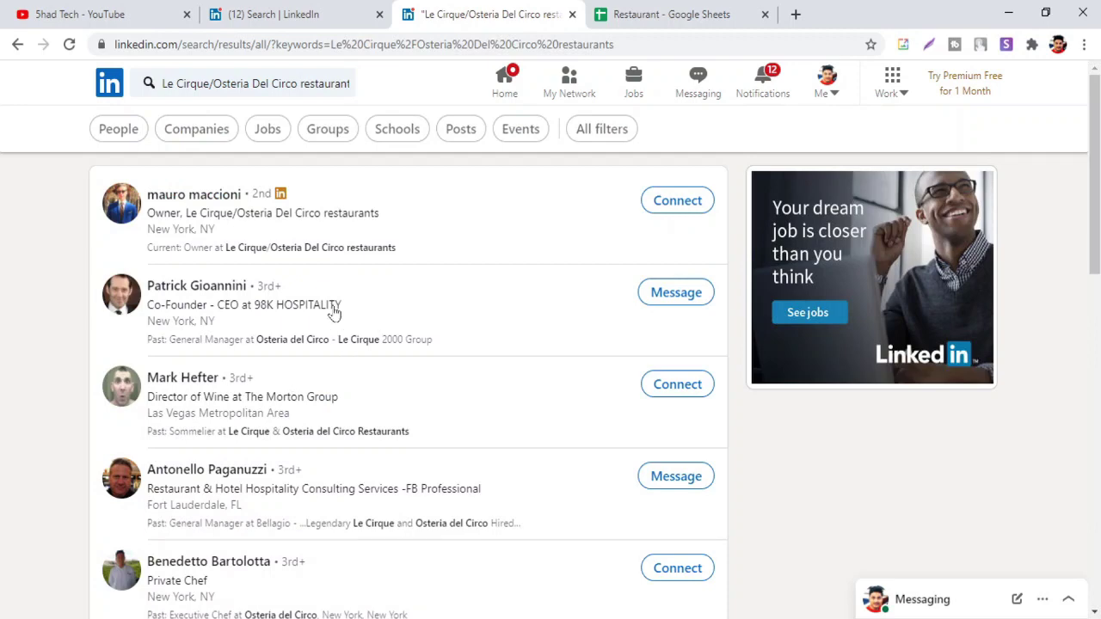
{"action": "left_click", "coordinate": [271, 250]}
Select 'Le Cirque/Osteria Del Circo restaurants' in the profile headline for a web search
{"action": "scroll", "coordinate": [363, 287], "scroll_direction": "down", "scroll_amount": 2}
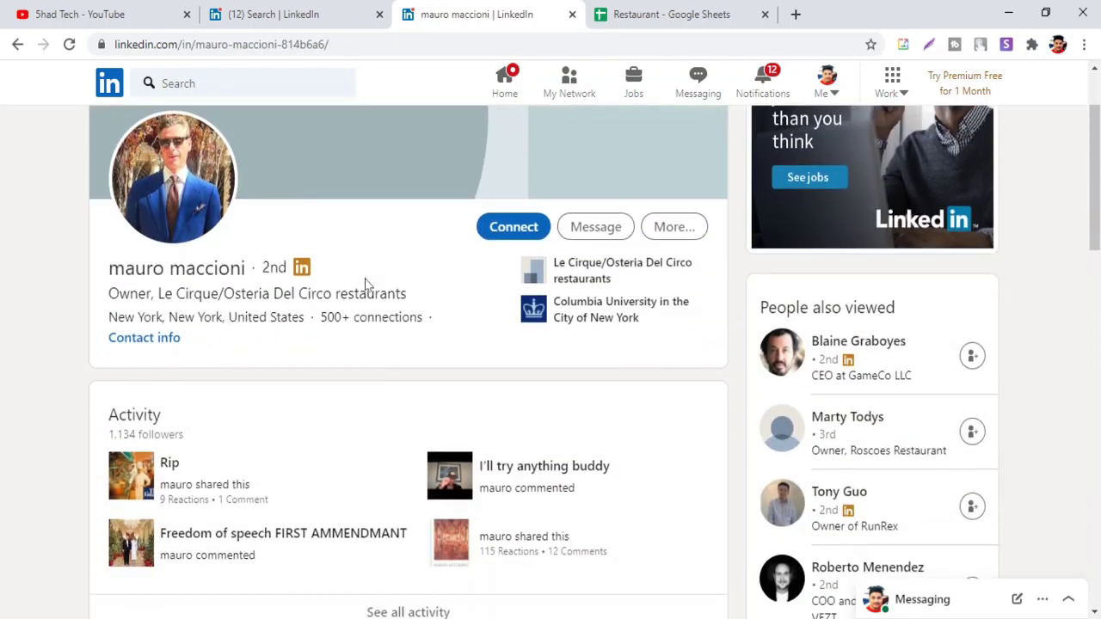
{"action": "scroll", "coordinate": [364, 287], "scroll_direction": "down", "scroll_amount": 1}
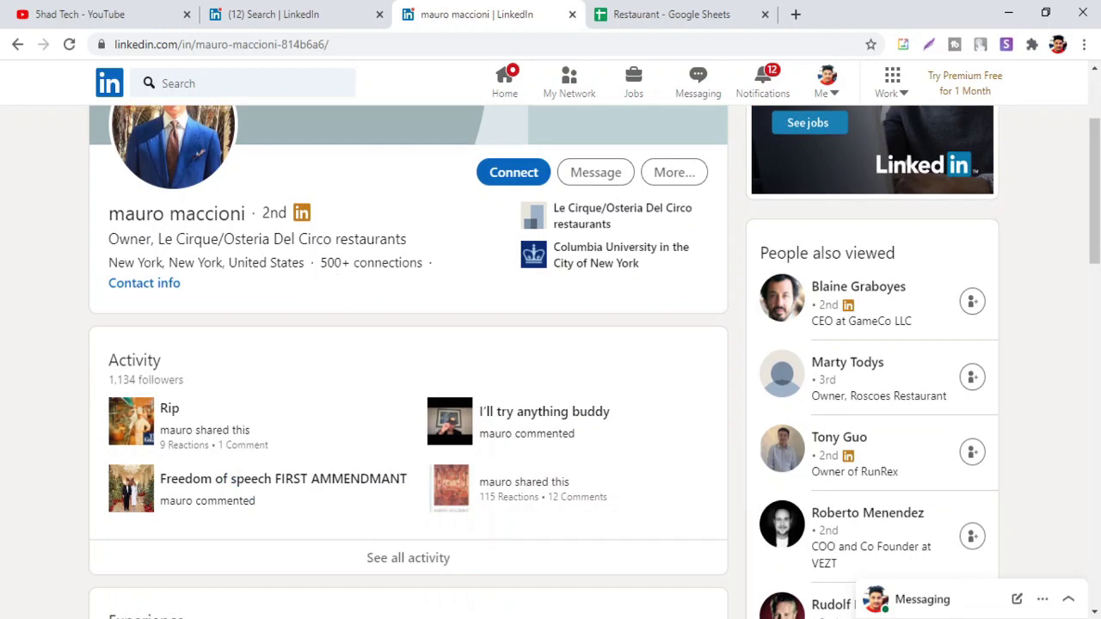
{"action": "left_click_drag", "start_coordinate": [157, 239], "coordinate": [432, 245]}
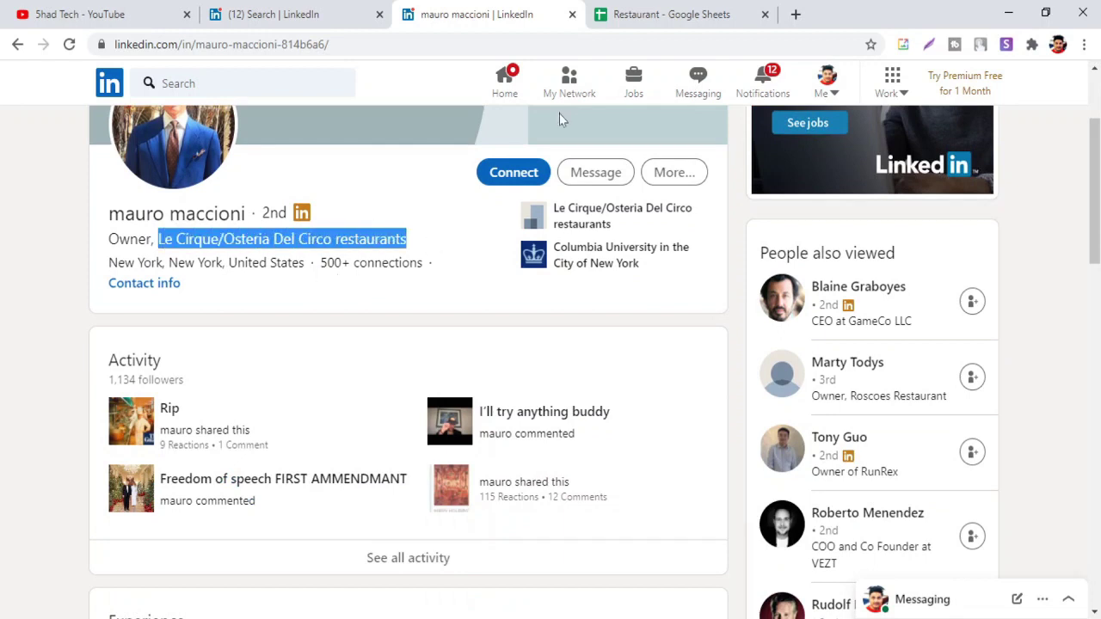
{"action": "left_click", "coordinate": [795, 14]}
Google 'Le Cirque/Osteria Del Circo restaurants' and open the circonyc.com result in its own tab
{"action": "key", "text": "ctrl+v"}
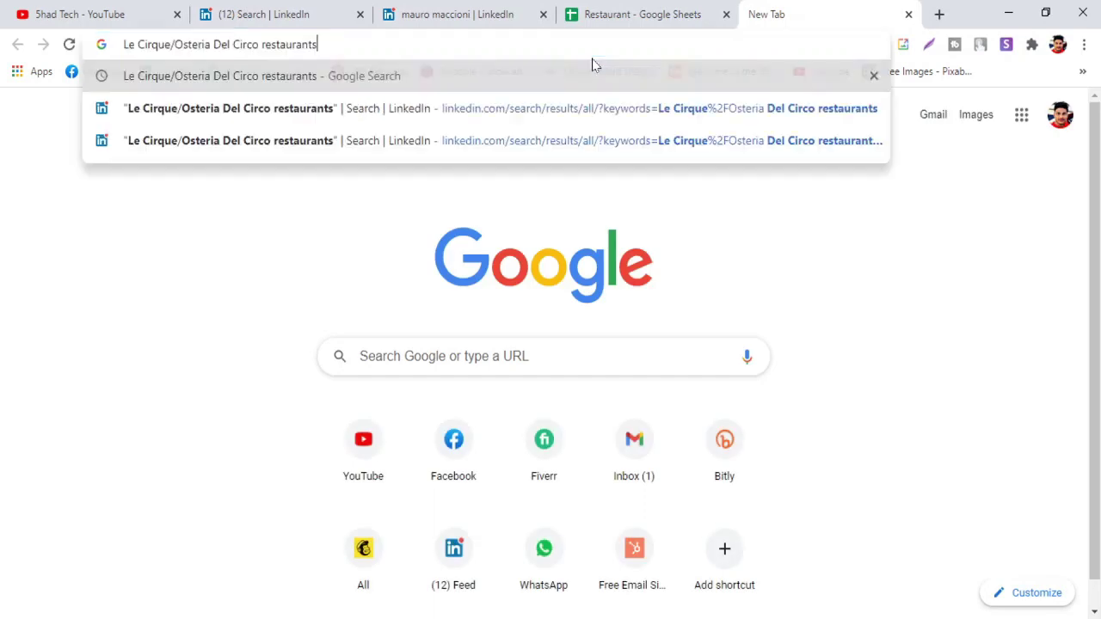
{"action": "key", "text": "Return"}
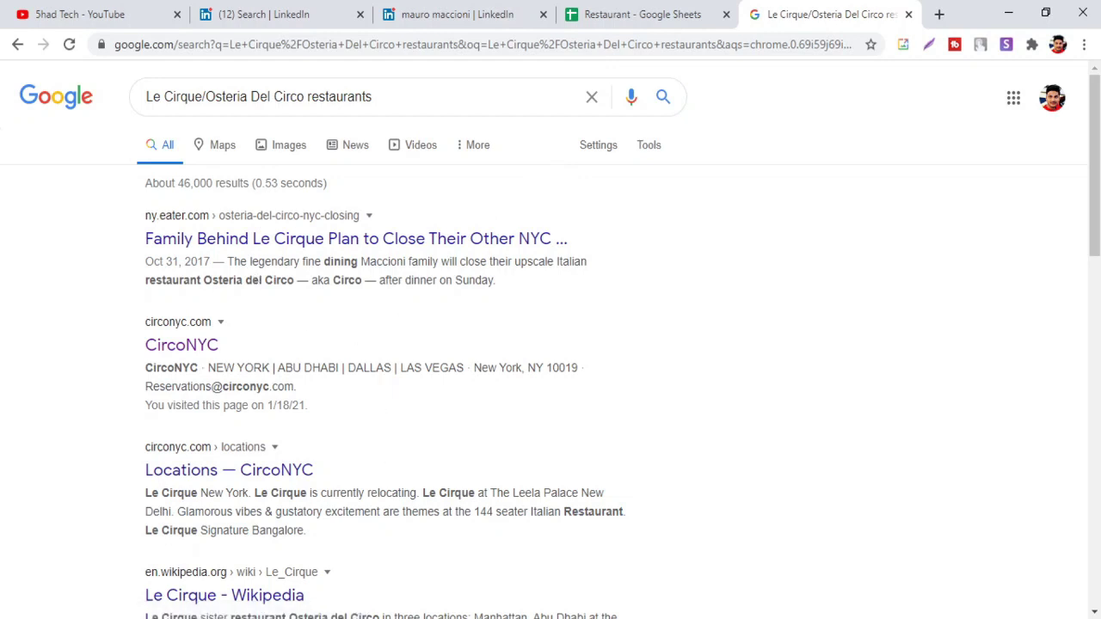
{"action": "left_click_drag", "start_coordinate": [208, 492], "coordinate": [261, 493]}
{"action": "left_click", "coordinate": [262, 351]}
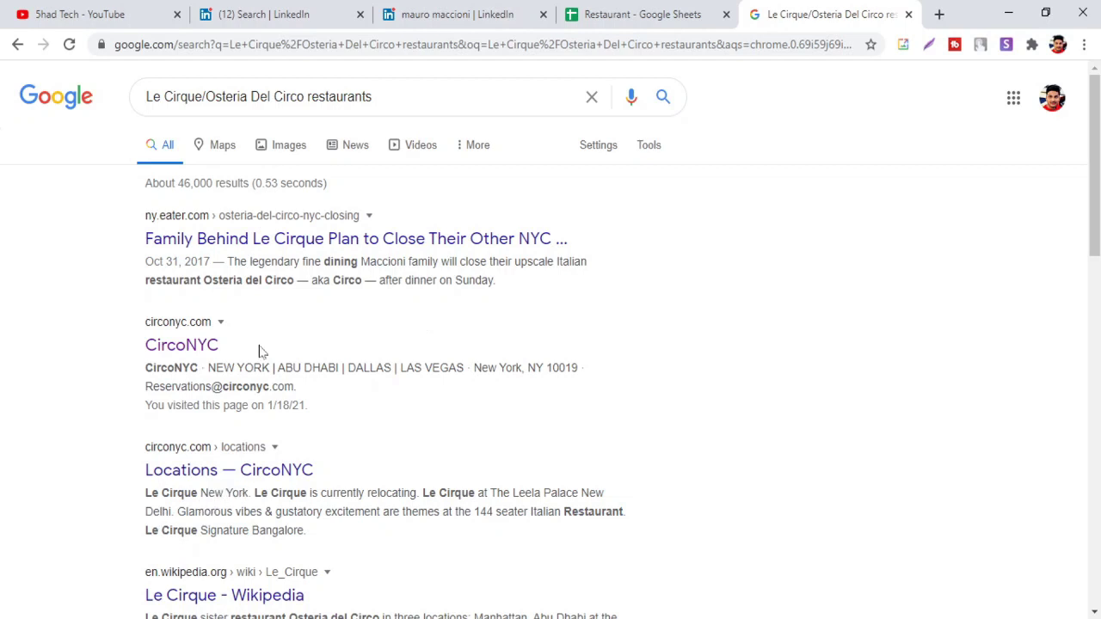
{"action": "middle_click", "coordinate": [207, 346]}
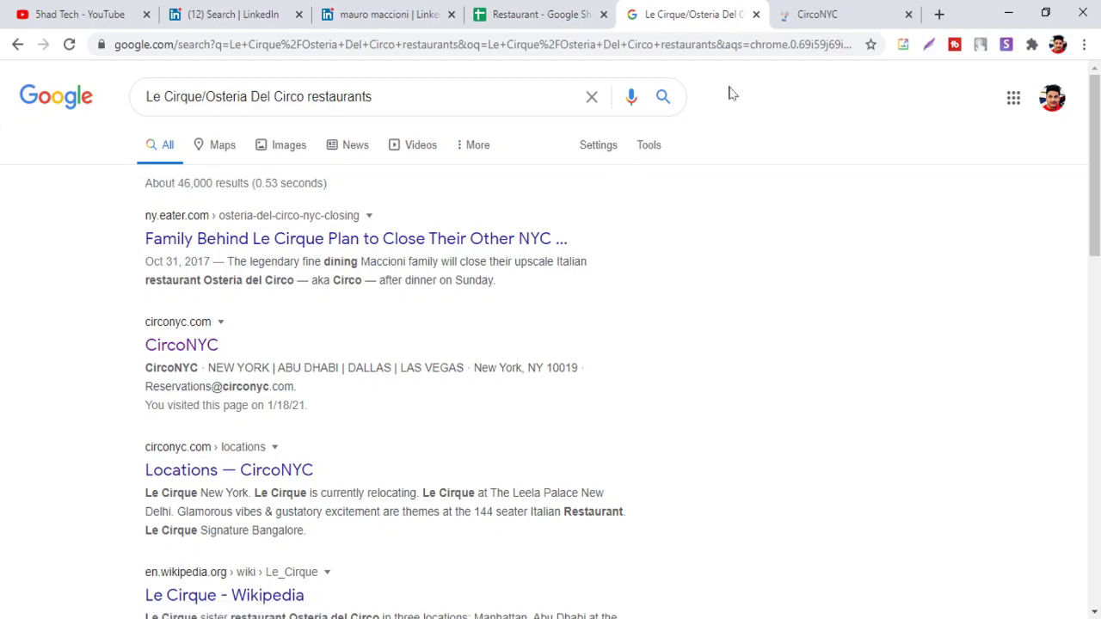
{"action": "left_click", "coordinate": [818, 12]}
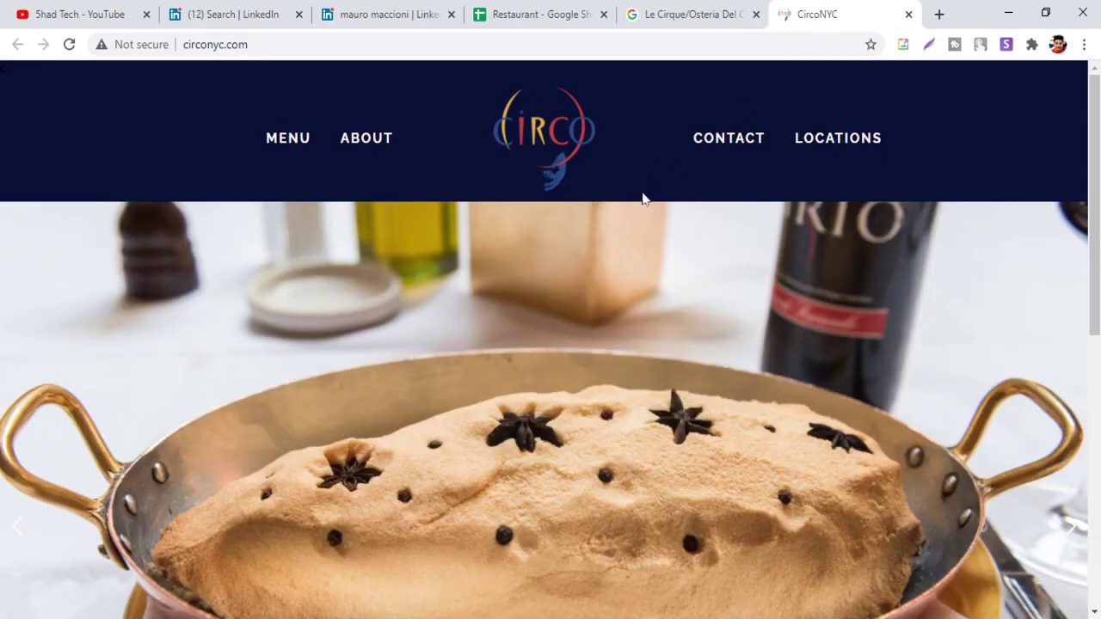
Review CircoNYC's Contact page reservation and event e-mails, then view the About Circo page
{"action": "left_click", "coordinate": [712, 152]}
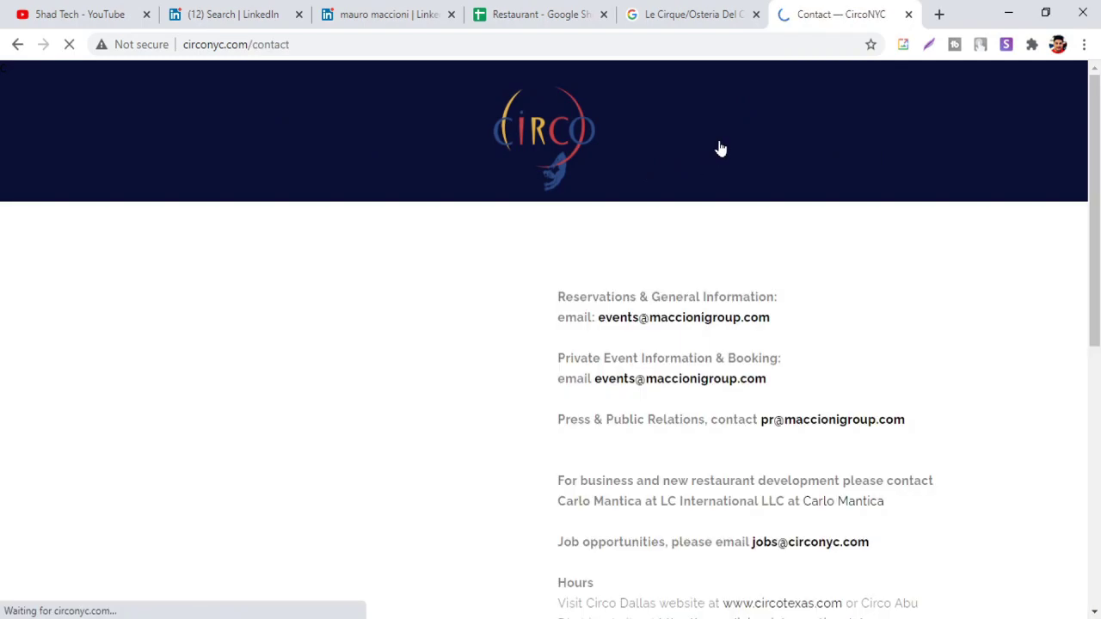
{"action": "scroll", "coordinate": [699, 242], "scroll_direction": "down", "scroll_amount": 3}
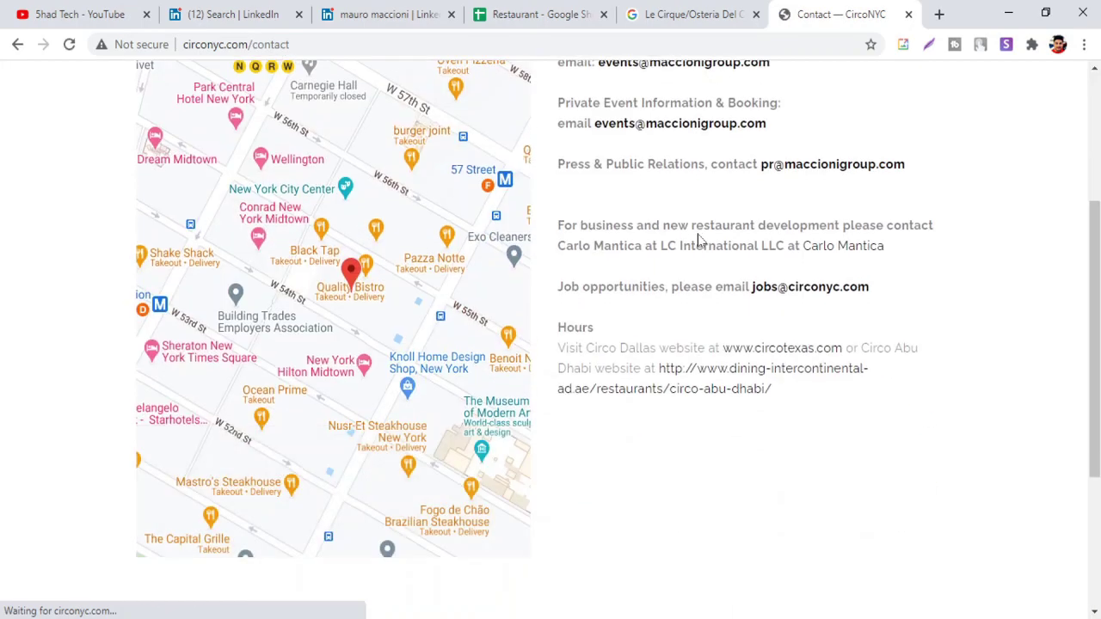
{"action": "scroll", "coordinate": [699, 241], "scroll_direction": "down", "scroll_amount": 3}
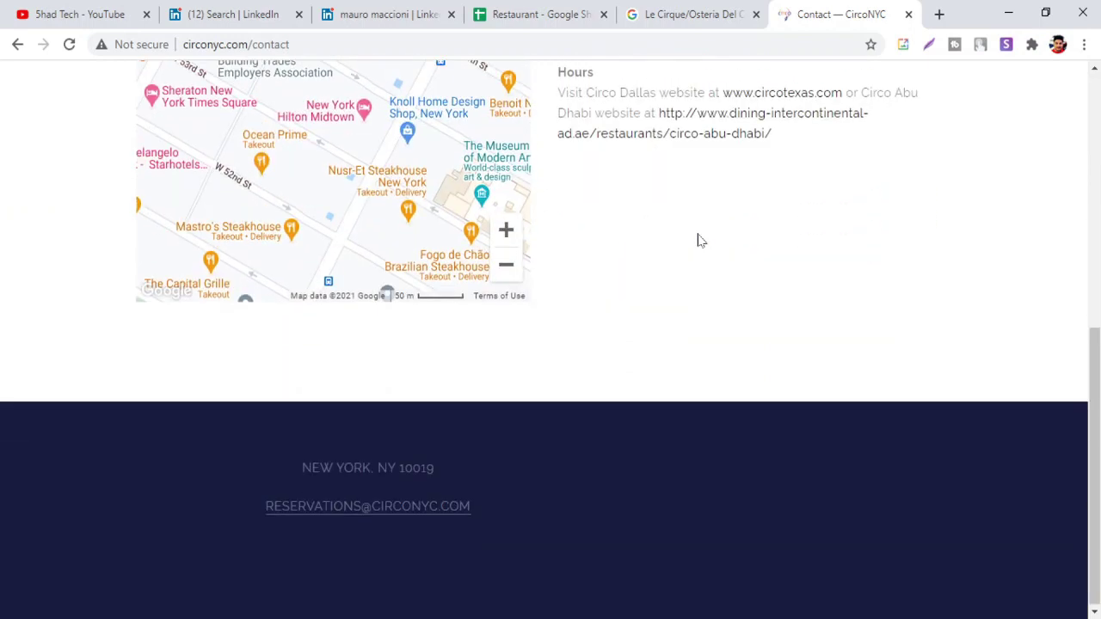
{"action": "scroll", "coordinate": [693, 258], "scroll_direction": "up", "scroll_amount": 6}
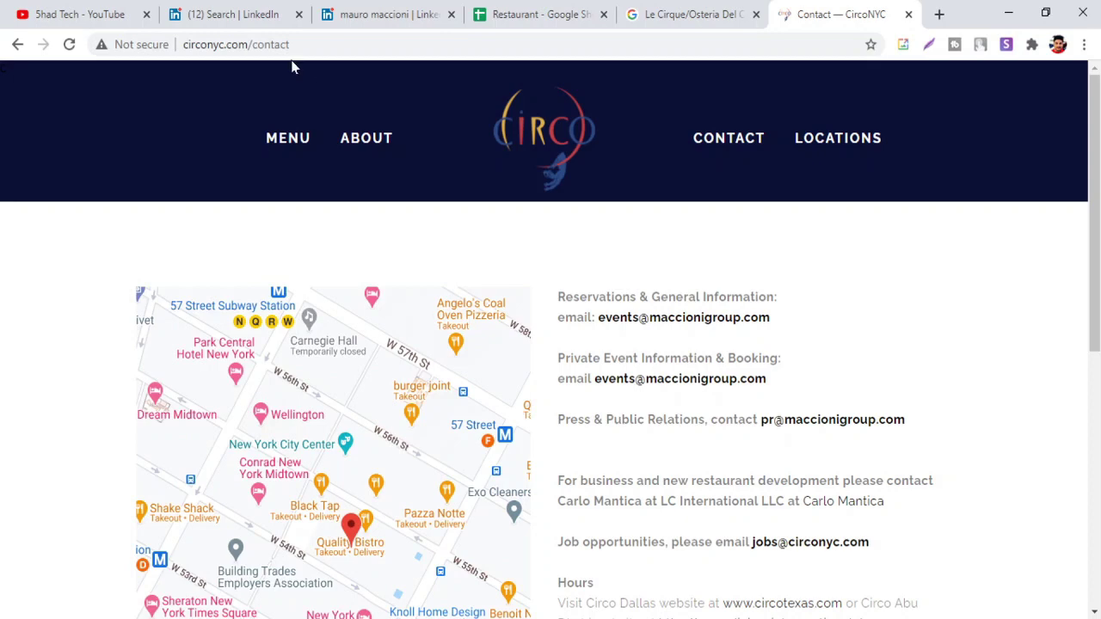
{"action": "left_click", "coordinate": [366, 138]}
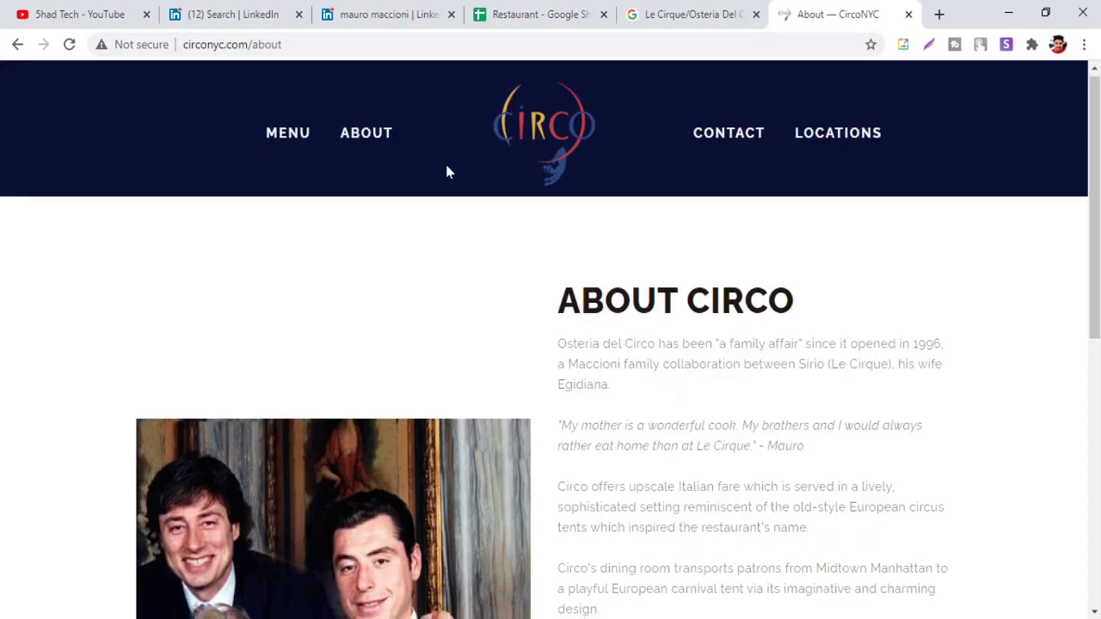
Browse every CircoNYC location, including venues in India and Abu Dhabi, then return to the LinkedIn profile
{"action": "left_click", "coordinate": [818, 146]}
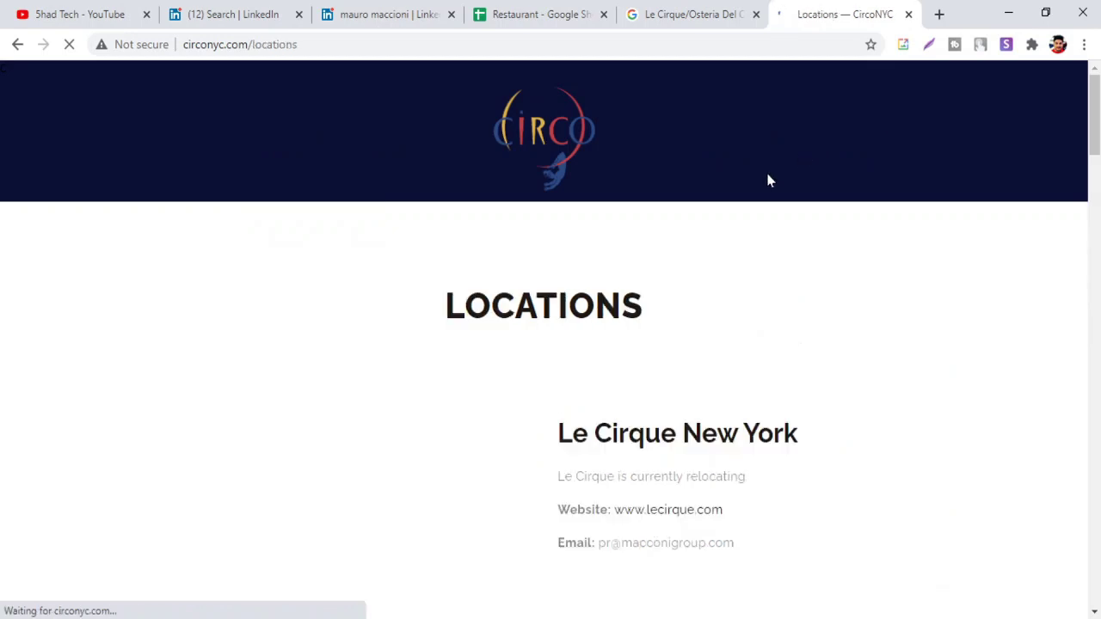
{"action": "scroll", "coordinate": [754, 215], "scroll_direction": "down", "scroll_amount": 1}
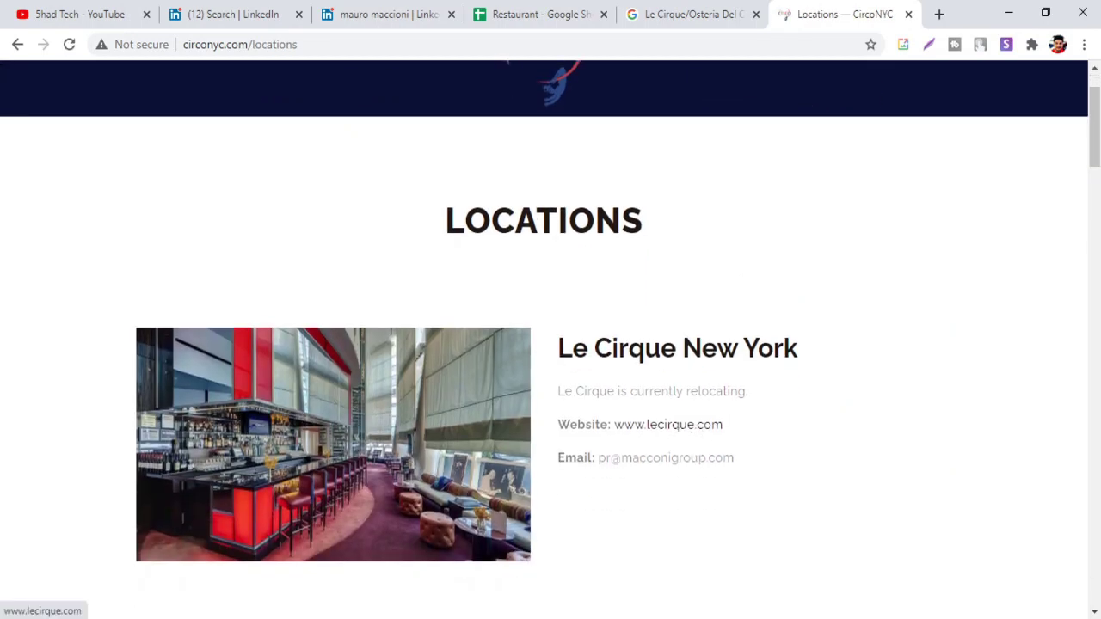
{"action": "scroll", "coordinate": [725, 317], "scroll_direction": "down", "scroll_amount": 6}
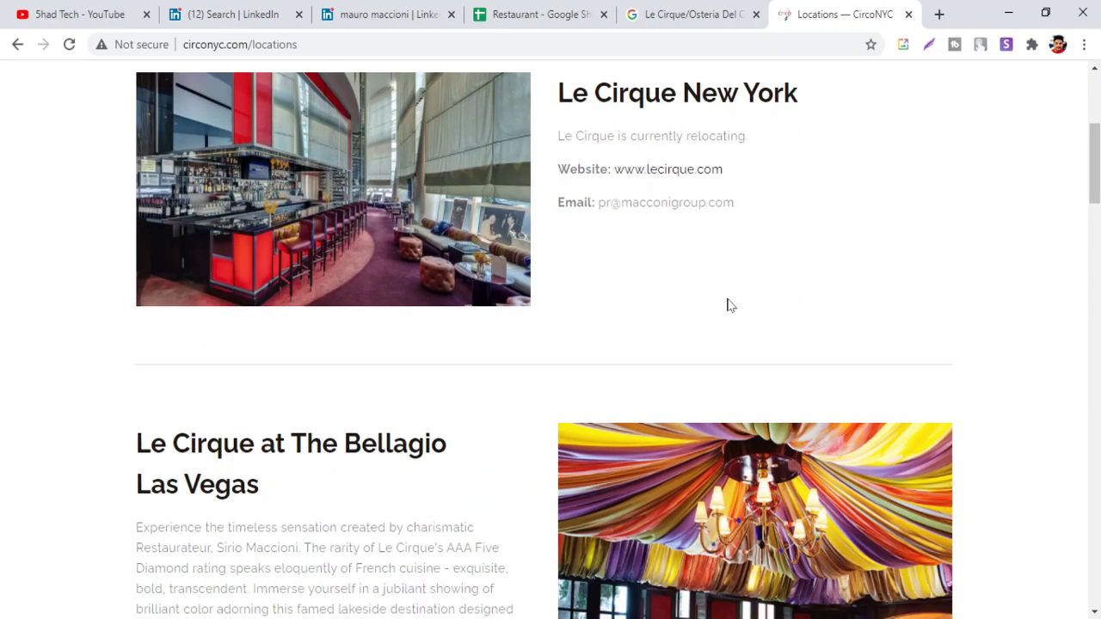
{"action": "scroll", "coordinate": [705, 275], "scroll_direction": "down", "scroll_amount": 6}
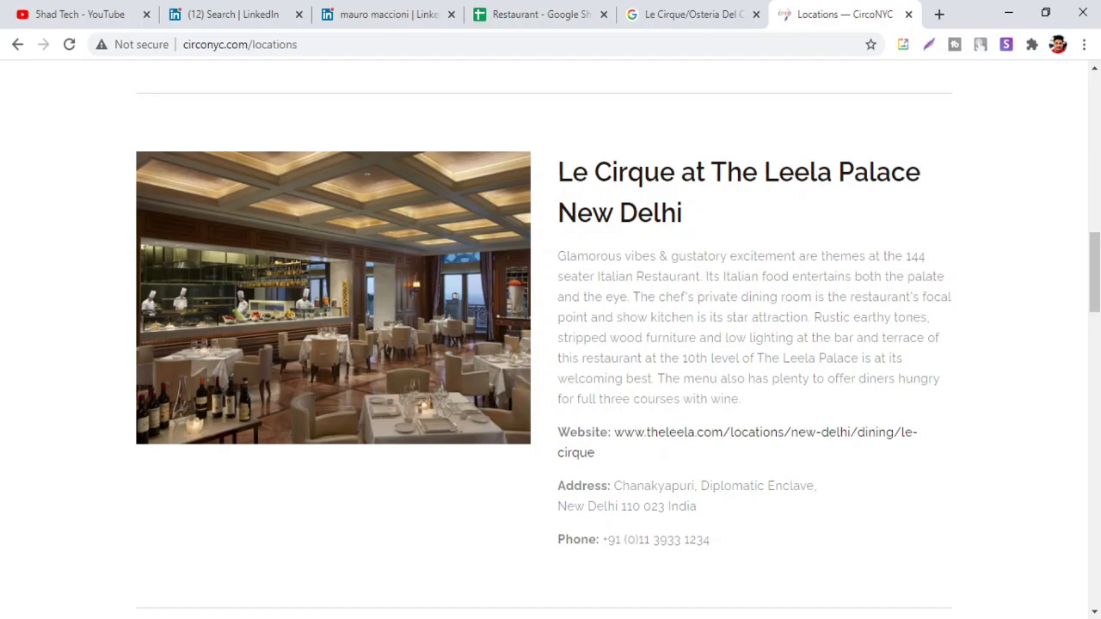
{"action": "scroll", "coordinate": [739, 191], "scroll_direction": "down", "scroll_amount": 3}
{"action": "scroll", "coordinate": [735, 192], "scroll_direction": "up", "scroll_amount": 4}
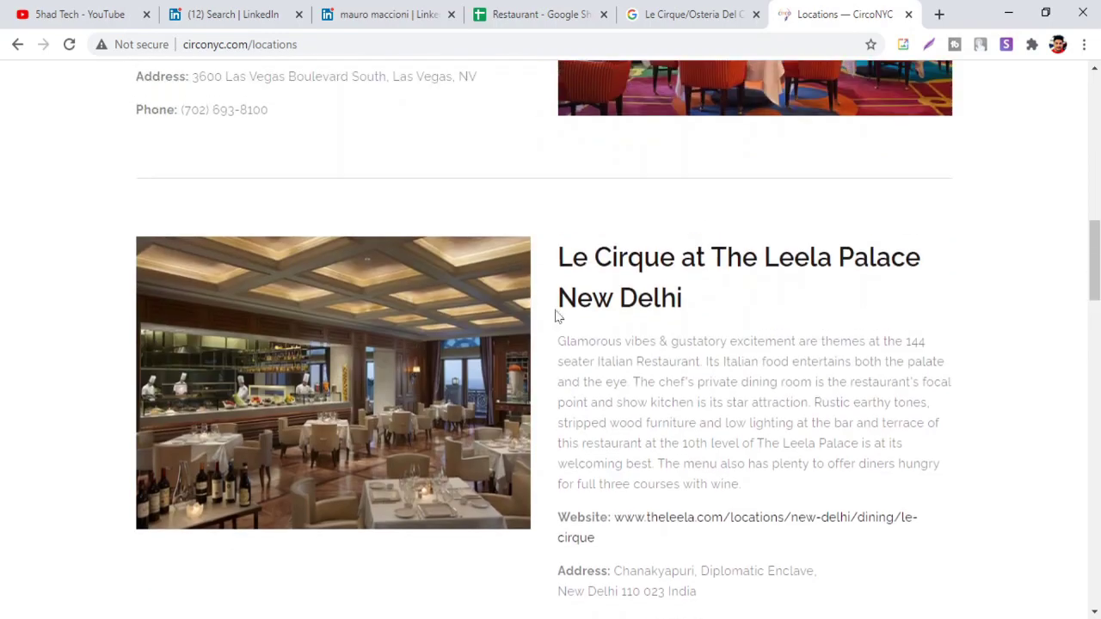
{"action": "scroll", "coordinate": [681, 287], "scroll_direction": "down", "scroll_amount": 6}
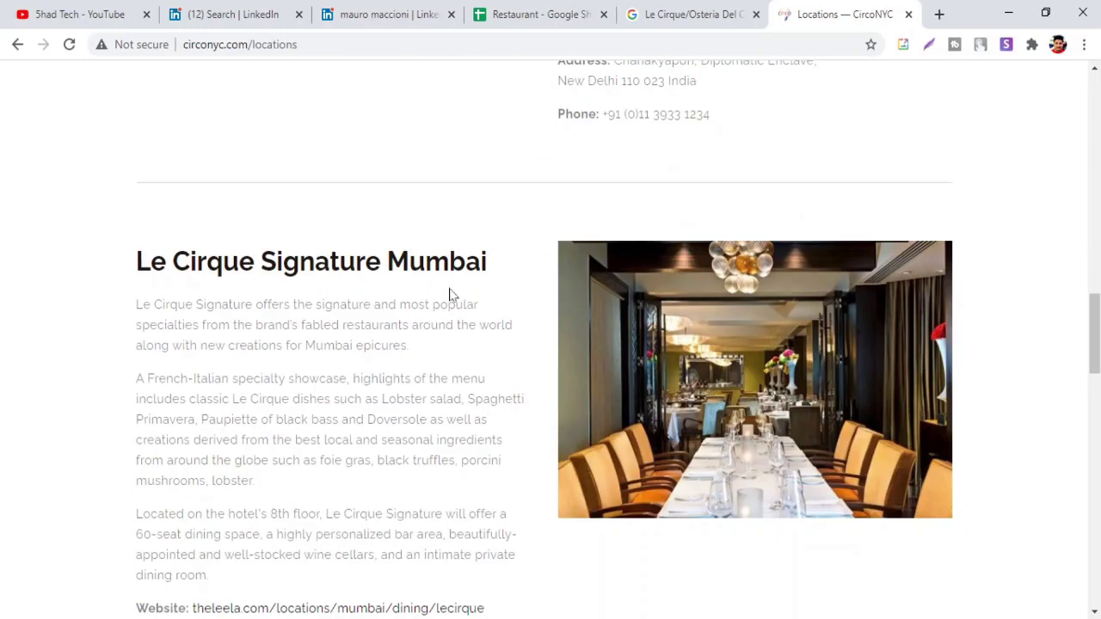
{"action": "scroll", "coordinate": [516, 285], "scroll_direction": "down", "scroll_amount": 6}
{"action": "scroll", "coordinate": [517, 285], "scroll_direction": "down", "scroll_amount": 4}
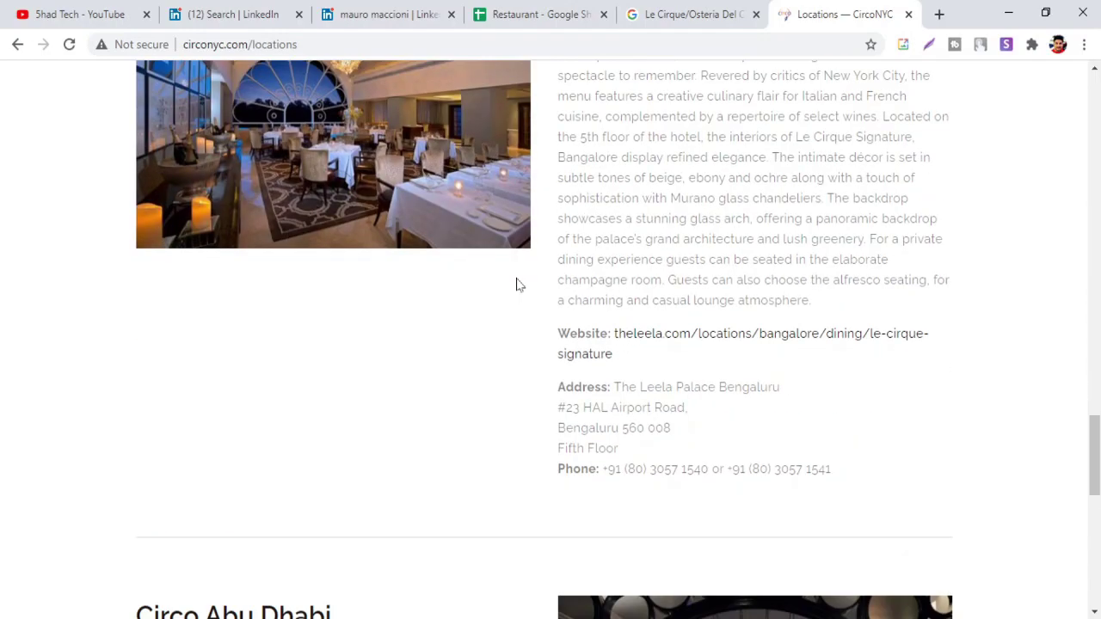
{"action": "scroll", "coordinate": [517, 285], "scroll_direction": "down", "scroll_amount": 8}
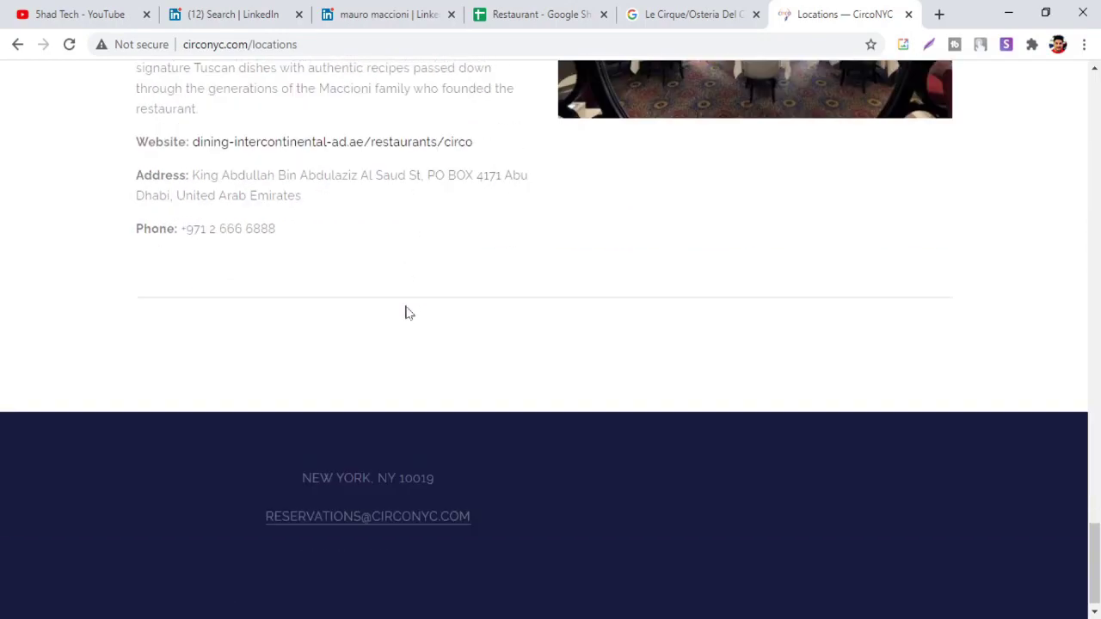
{"action": "scroll", "coordinate": [512, 318], "scroll_direction": "up", "scroll_amount": 15}
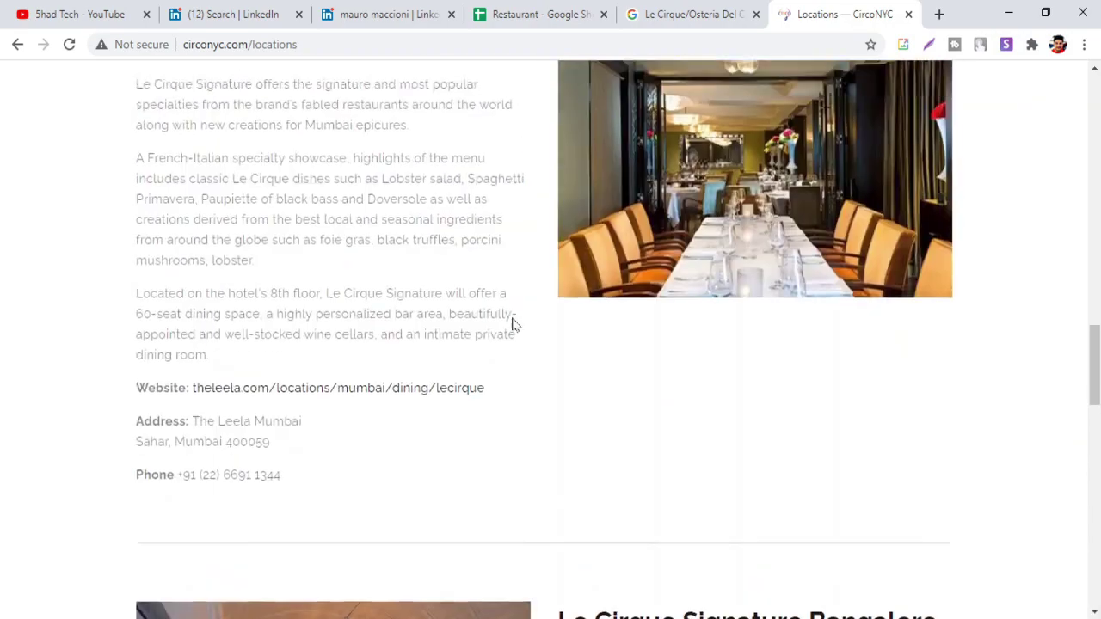
{"action": "scroll", "coordinate": [514, 323], "scroll_direction": "up", "scroll_amount": 12}
{"action": "left_click", "coordinate": [381, 14]}
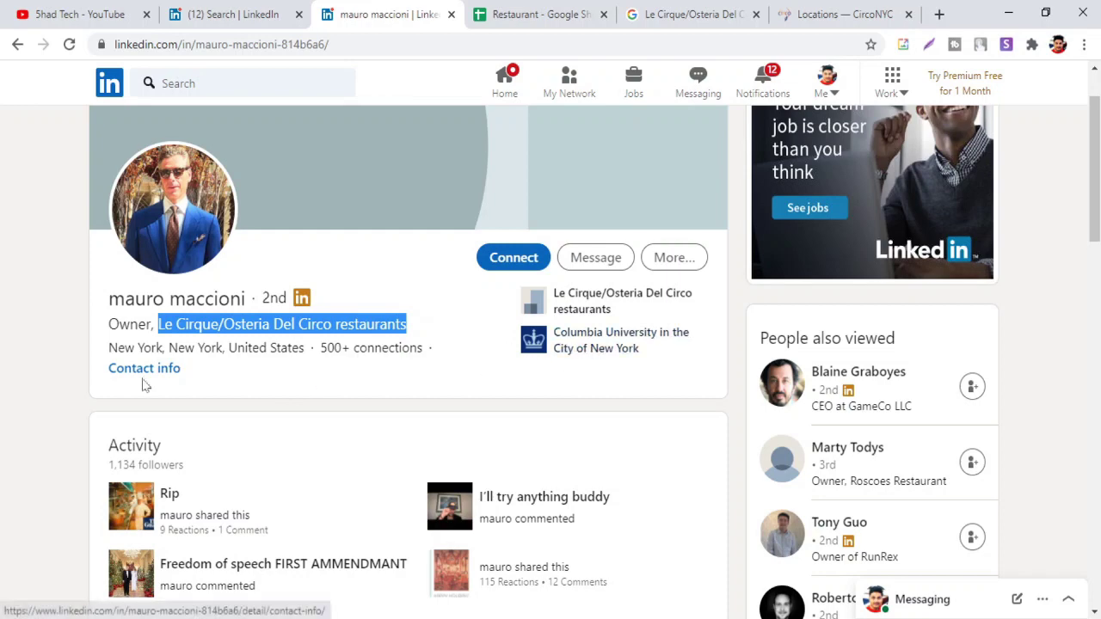
Scroll the owner's profile to Experience, then return to the CircoNYC Locations page
{"action": "scroll", "coordinate": [518, 309], "scroll_direction": "down", "scroll_amount": 5}
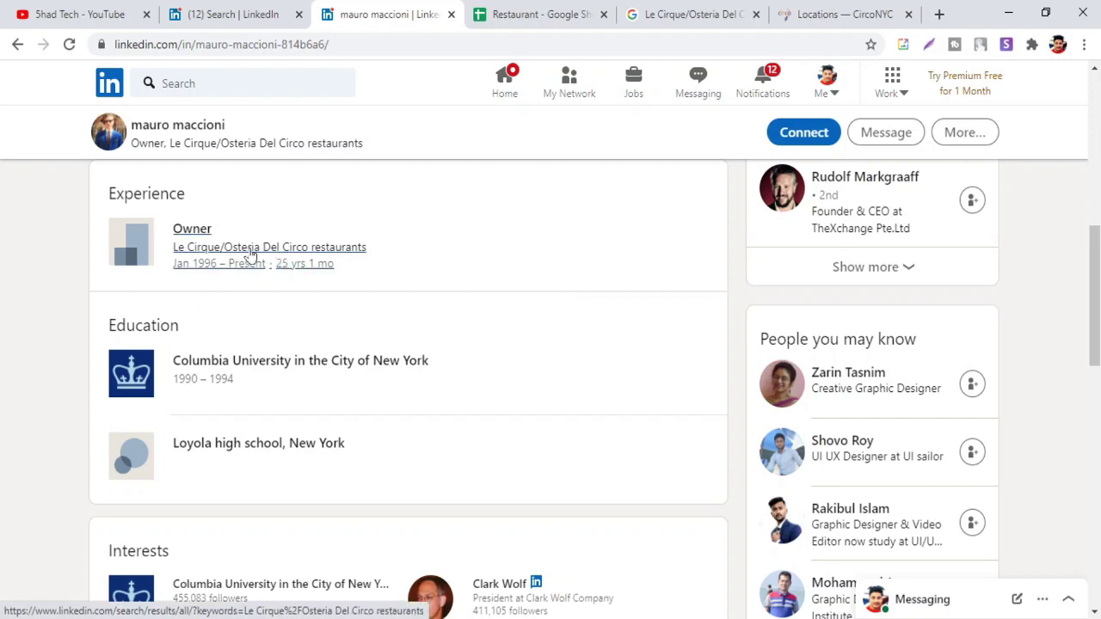
{"action": "left_click", "coordinate": [841, 14]}
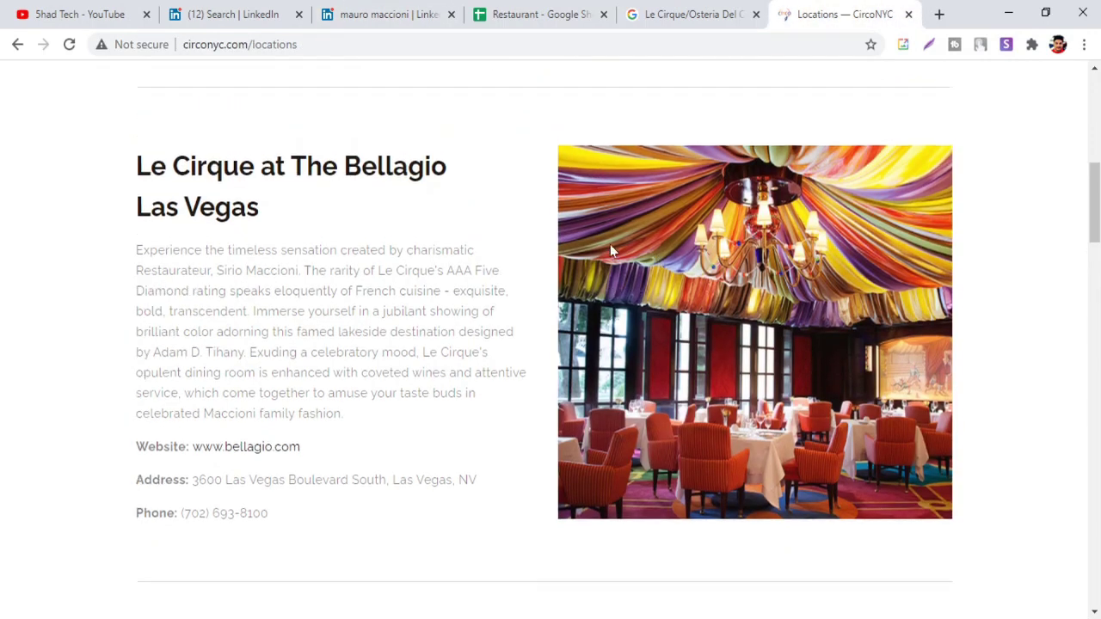
{"action": "scroll", "coordinate": [610, 250], "scroll_direction": "up", "scroll_amount": 5}
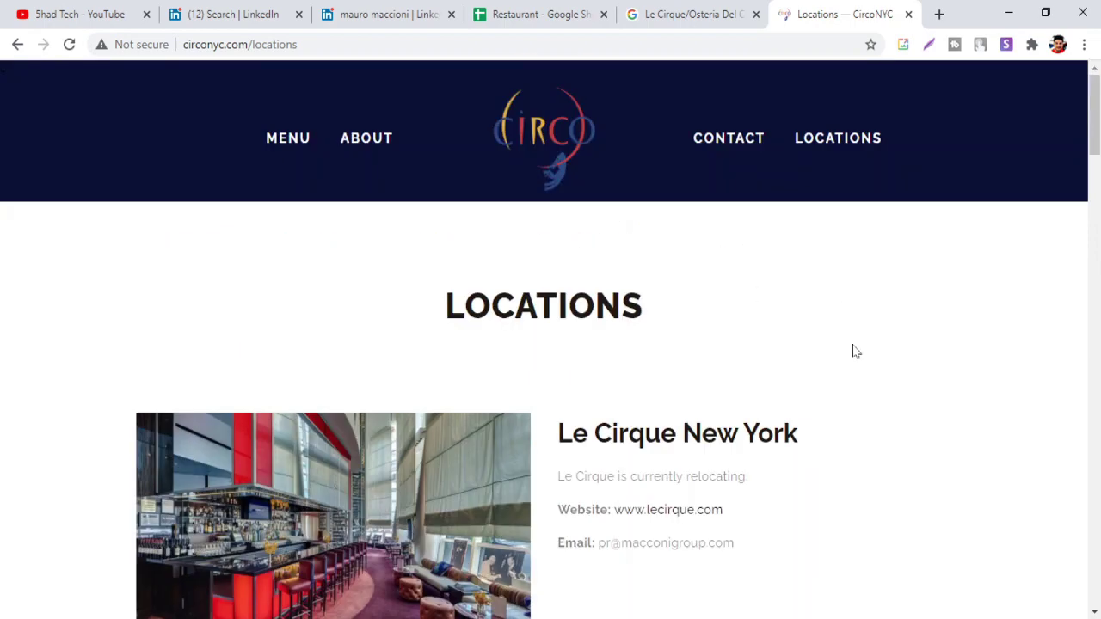
{"action": "scroll", "coordinate": [852, 349], "scroll_direction": "down", "scroll_amount": 1}
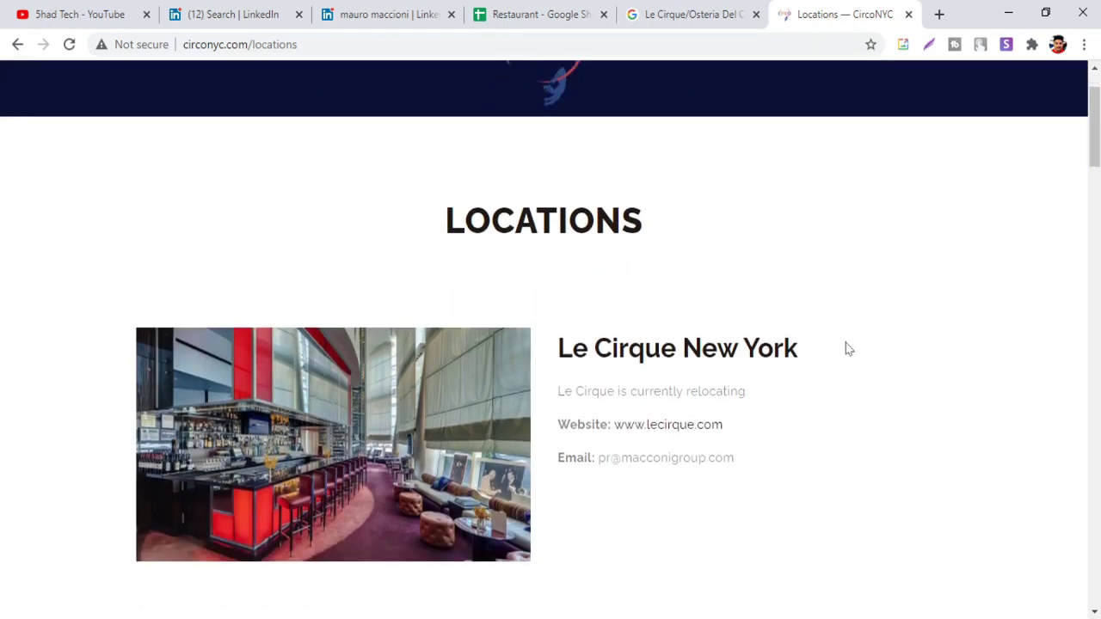
{"action": "scroll", "coordinate": [848, 348], "scroll_direction": "down", "scroll_amount": 3}
{"action": "left_click", "coordinate": [842, 151]}
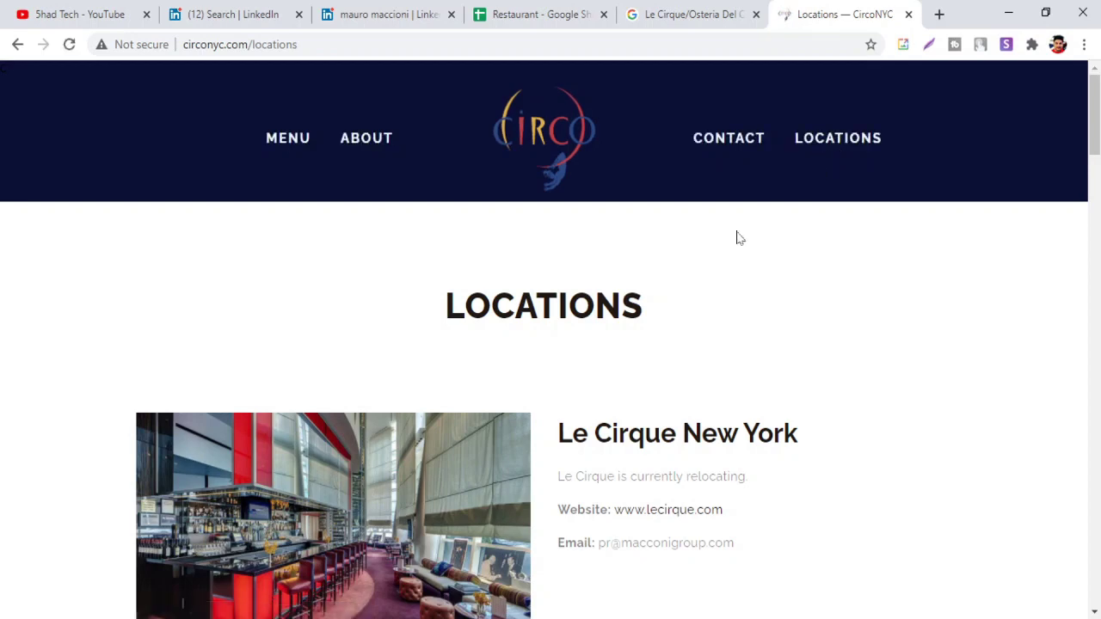
{"action": "scroll", "coordinate": [735, 238], "scroll_direction": "down", "scroll_amount": 4}
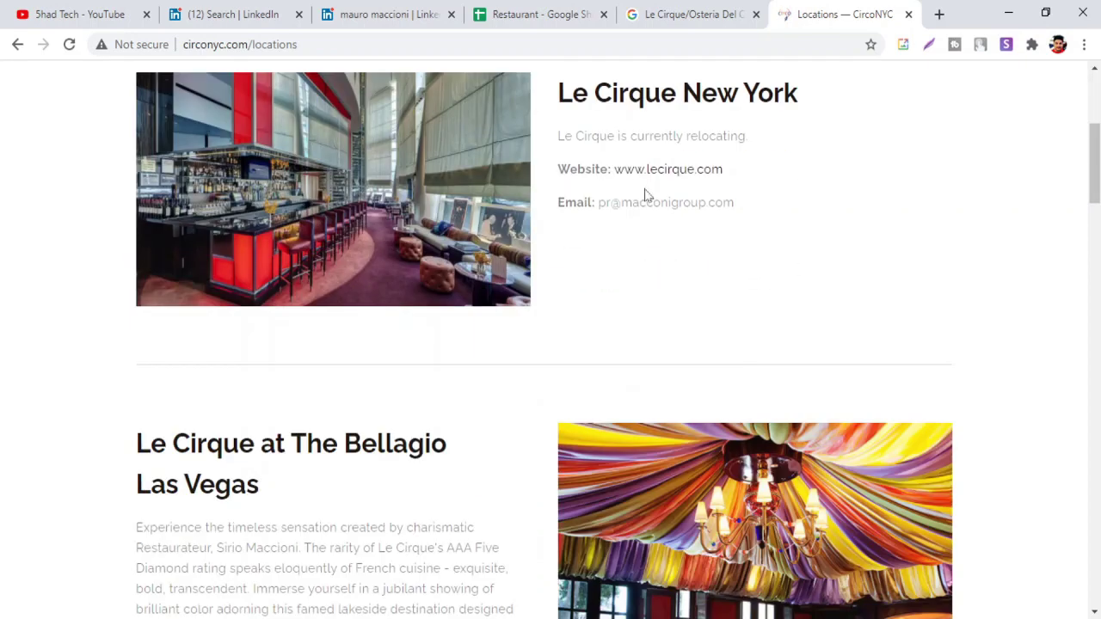
{"action": "left_click", "coordinate": [631, 171]}
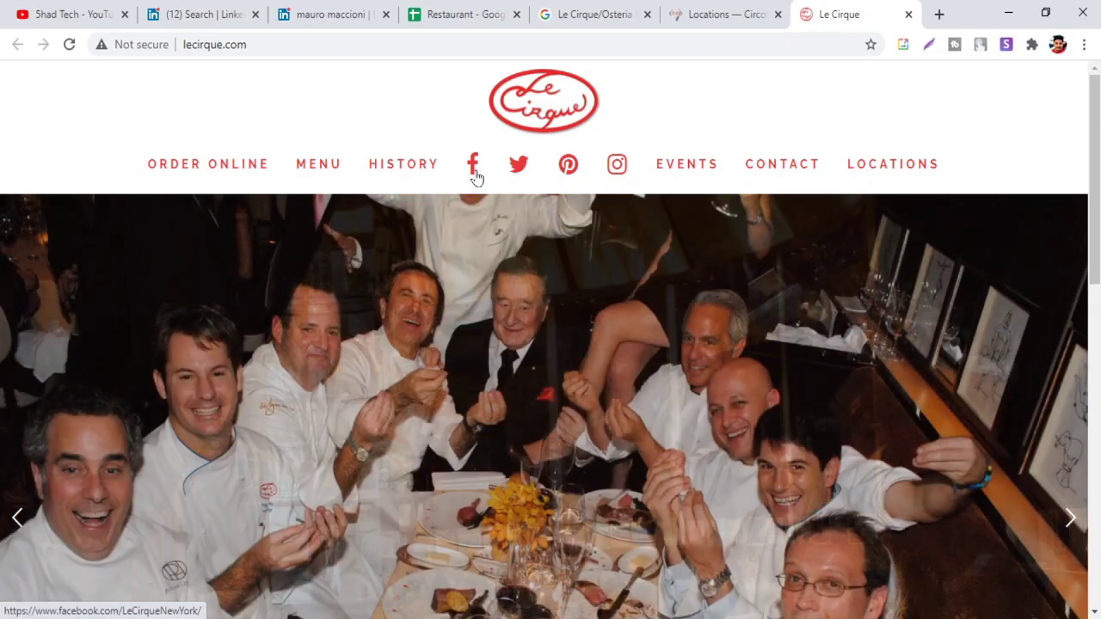
Open Le Cirque's Facebook, Instagram and Twitter pages in new tabs and view the Facebook page
{"action": "left_click", "coordinate": [475, 176]}
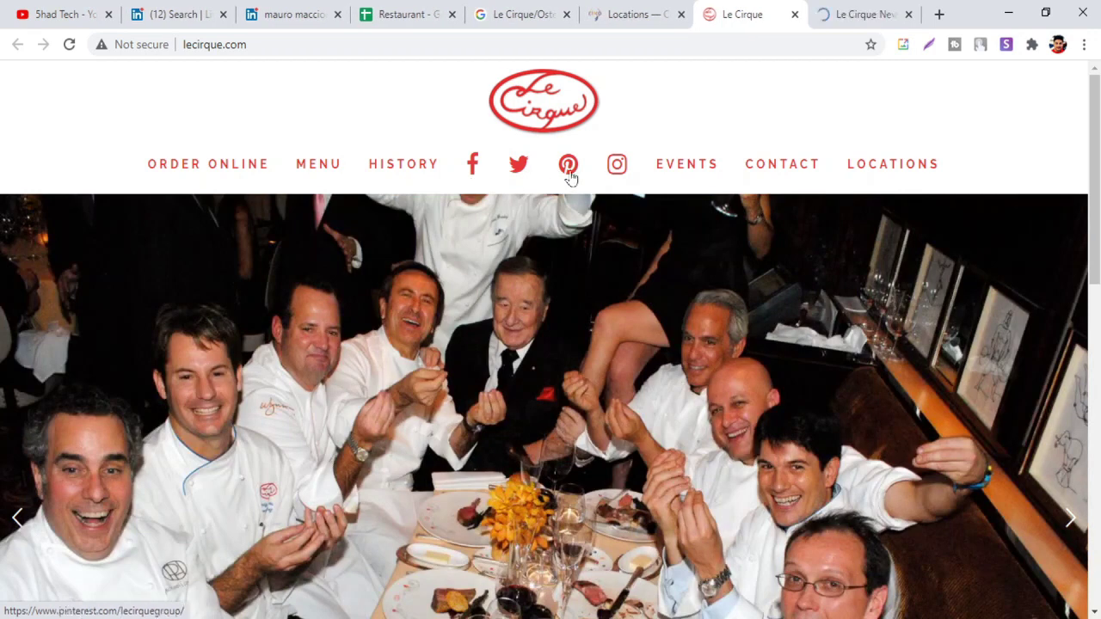
{"action": "left_click", "coordinate": [623, 176]}
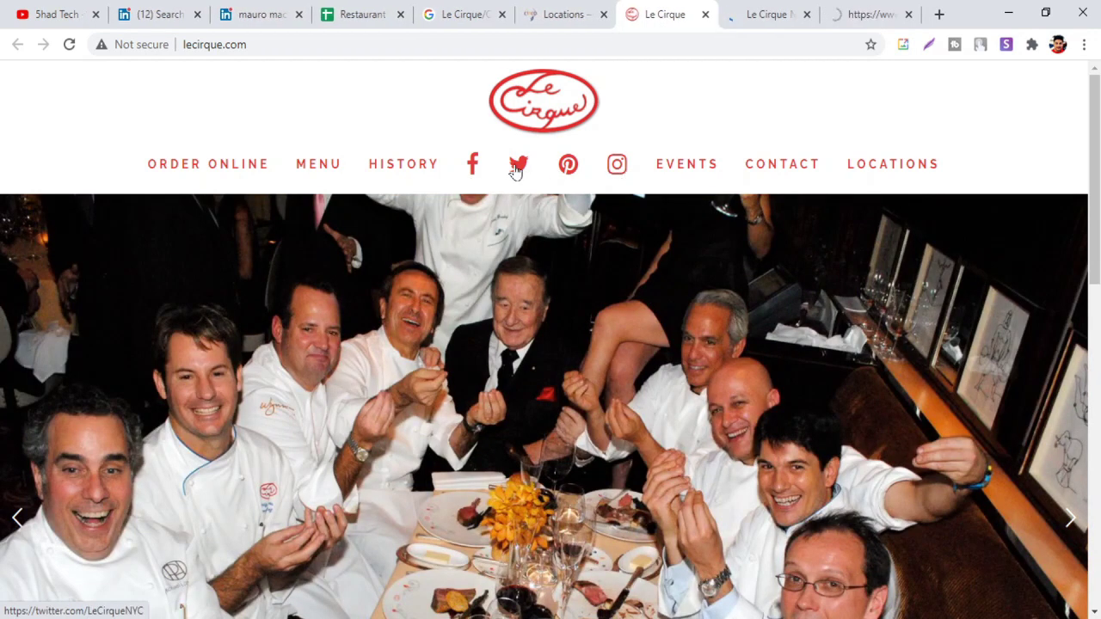
{"action": "left_click", "coordinate": [516, 170]}
{"action": "left_click", "coordinate": [686, 17]}
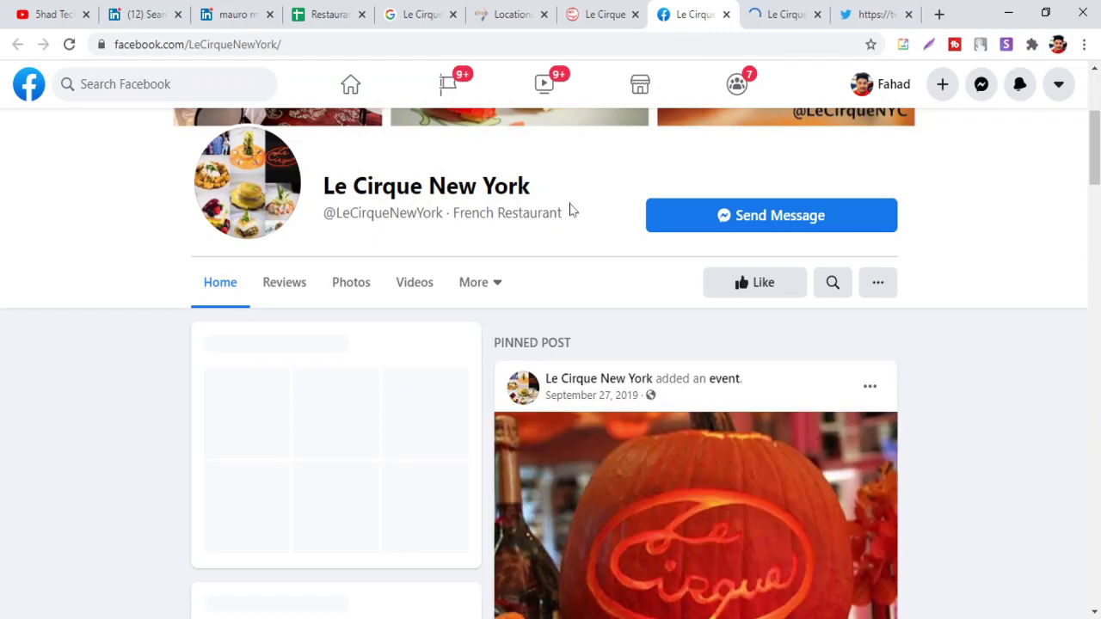
{"action": "scroll", "coordinate": [569, 210], "scroll_direction": "down", "scroll_amount": 1}
{"action": "scroll", "coordinate": [533, 218], "scroll_direction": "down", "scroll_amount": 3}
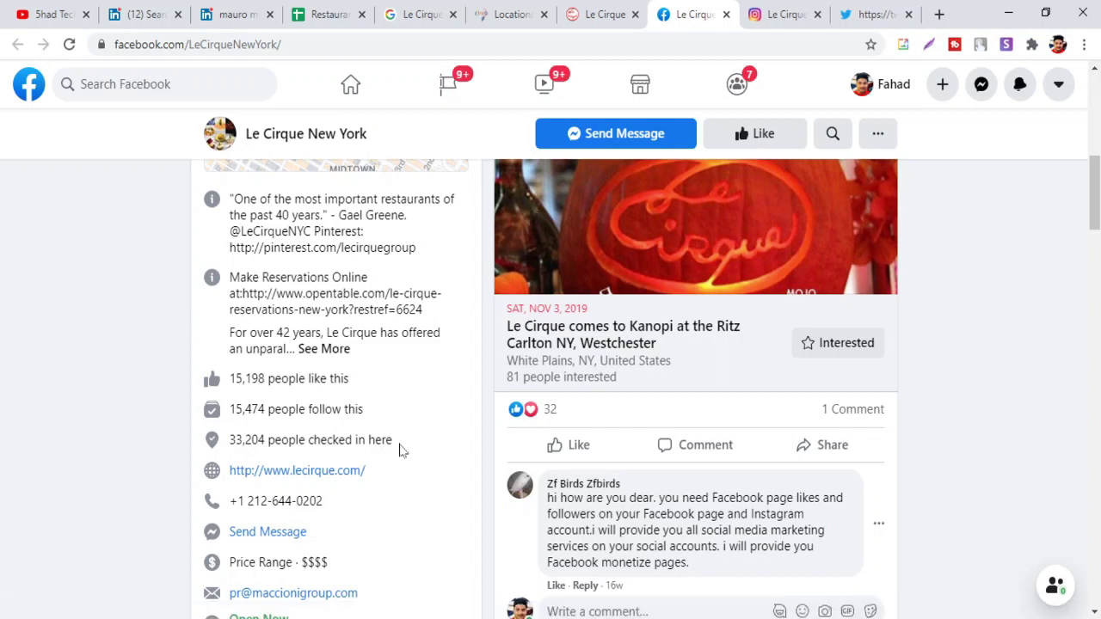
{"action": "scroll", "coordinate": [400, 450], "scroll_direction": "down", "scroll_amount": 1}
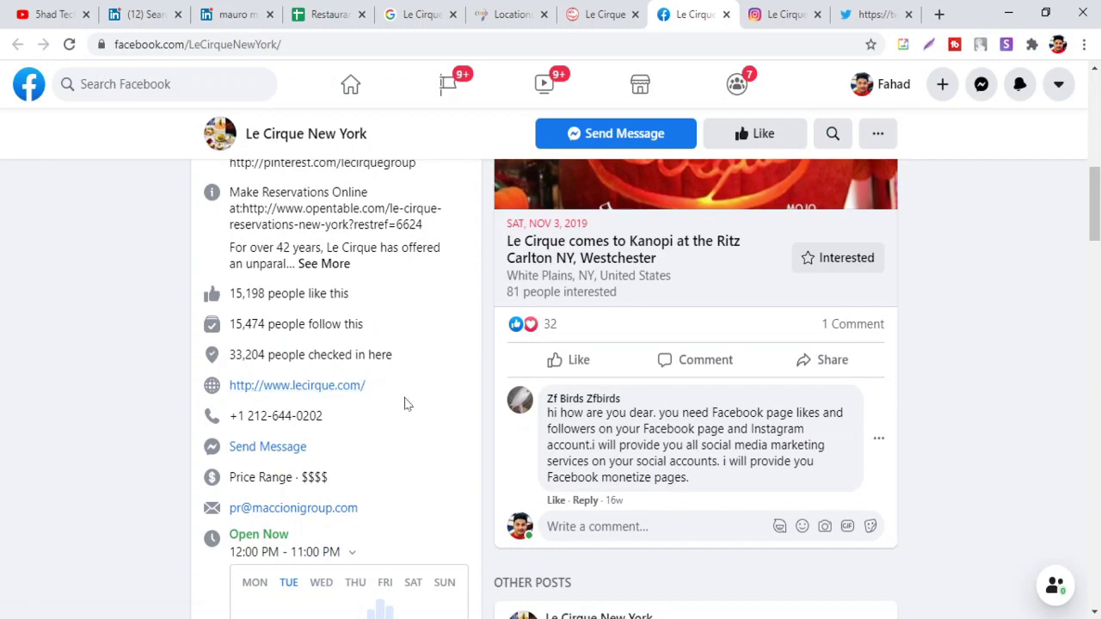
{"action": "scroll", "coordinate": [407, 404], "scroll_direction": "down", "scroll_amount": 1}
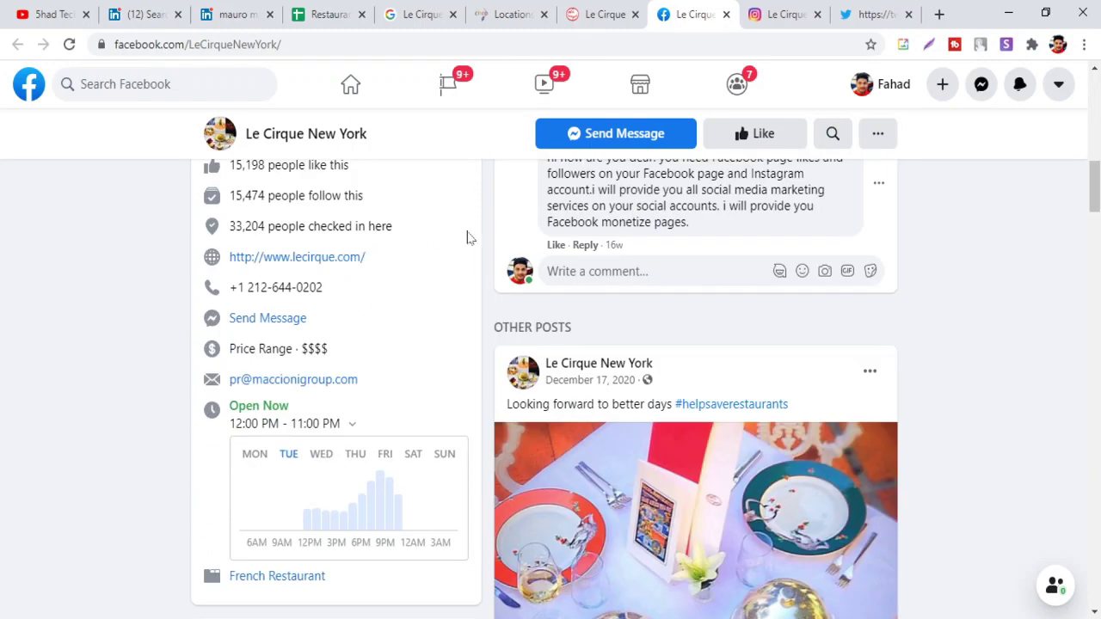
{"action": "scroll", "coordinate": [584, 231], "scroll_direction": "up", "scroll_amount": 5}
{"action": "scroll", "coordinate": [584, 231], "scroll_direction": "up", "scroll_amount": 4}
Browse the lecirquenyc Instagram post grid, dismissing the login prompts that appear
{"action": "left_click", "coordinate": [787, 14]}
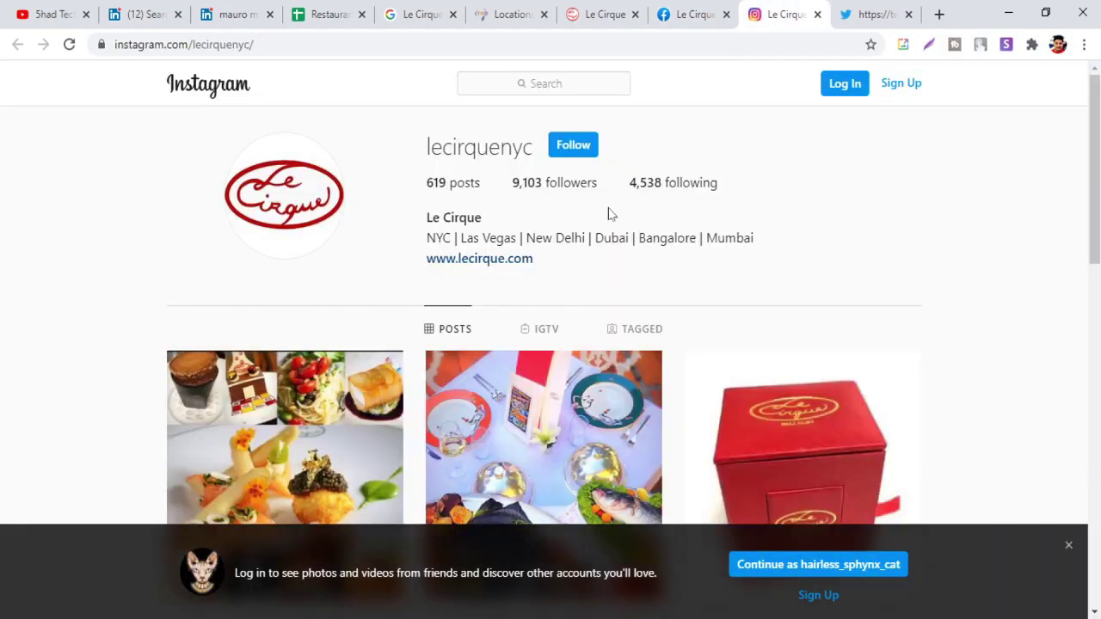
{"action": "scroll", "coordinate": [607, 256], "scroll_direction": "down", "scroll_amount": 4}
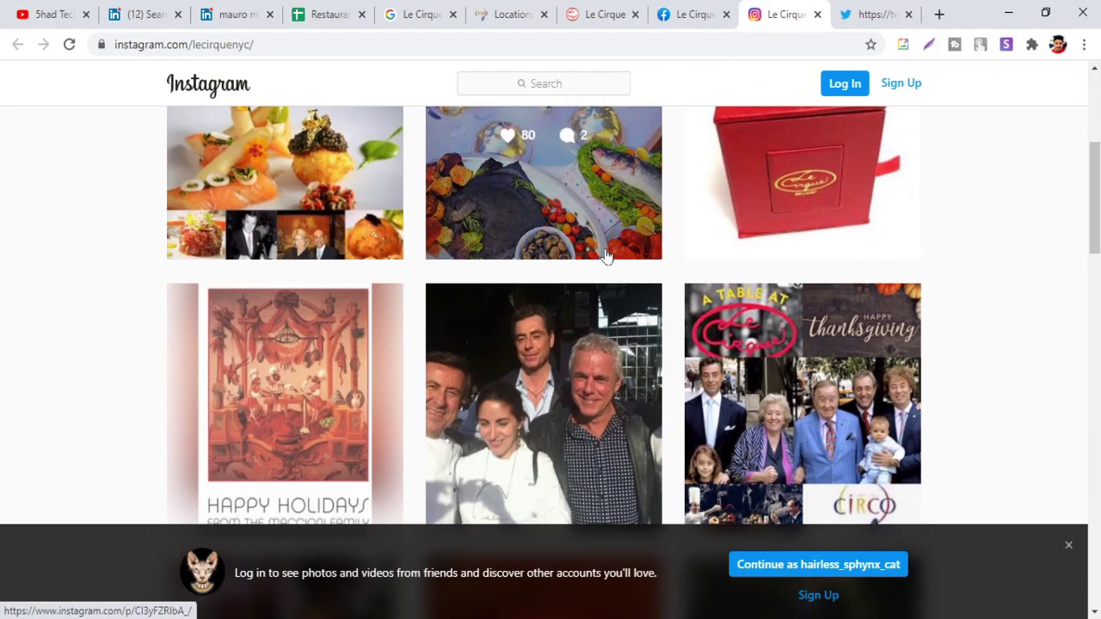
{"action": "scroll", "coordinate": [612, 344], "scroll_direction": "down", "scroll_amount": 2}
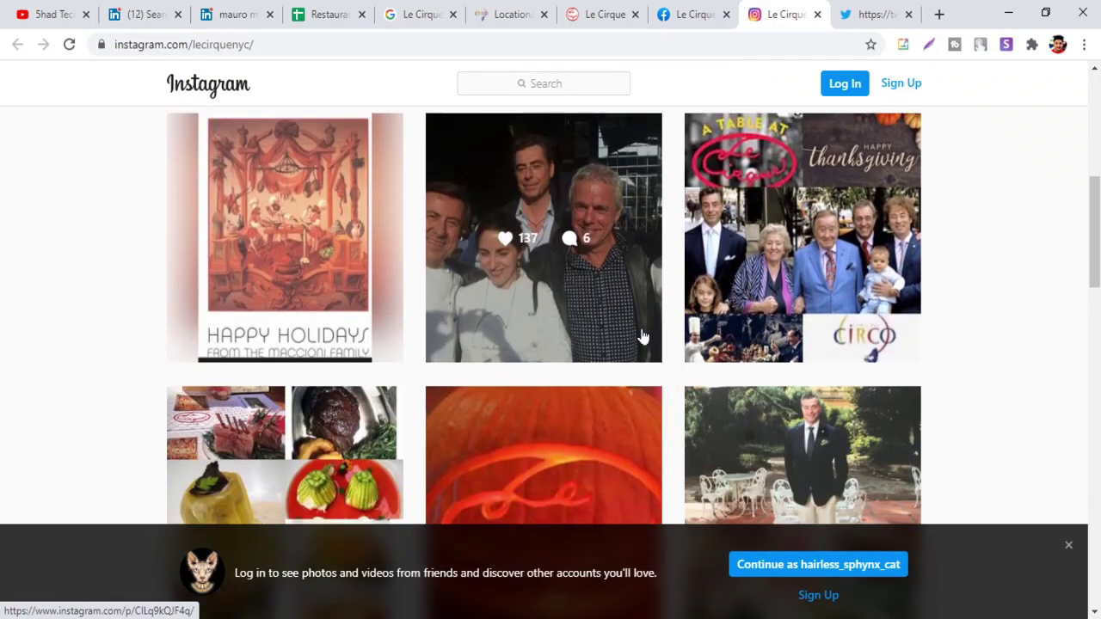
{"action": "scroll", "coordinate": [781, 258], "scroll_direction": "down", "scroll_amount": 3}
{"action": "scroll", "coordinate": [757, 283], "scroll_direction": "down", "scroll_amount": 3}
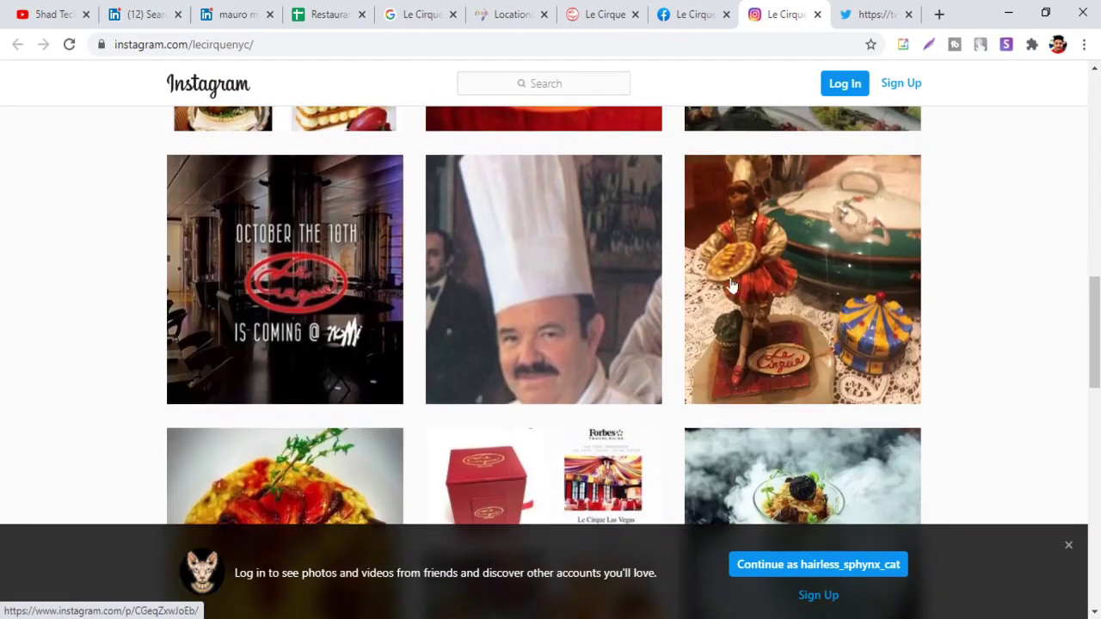
{"action": "scroll", "coordinate": [732, 285], "scroll_direction": "down", "scroll_amount": 10}
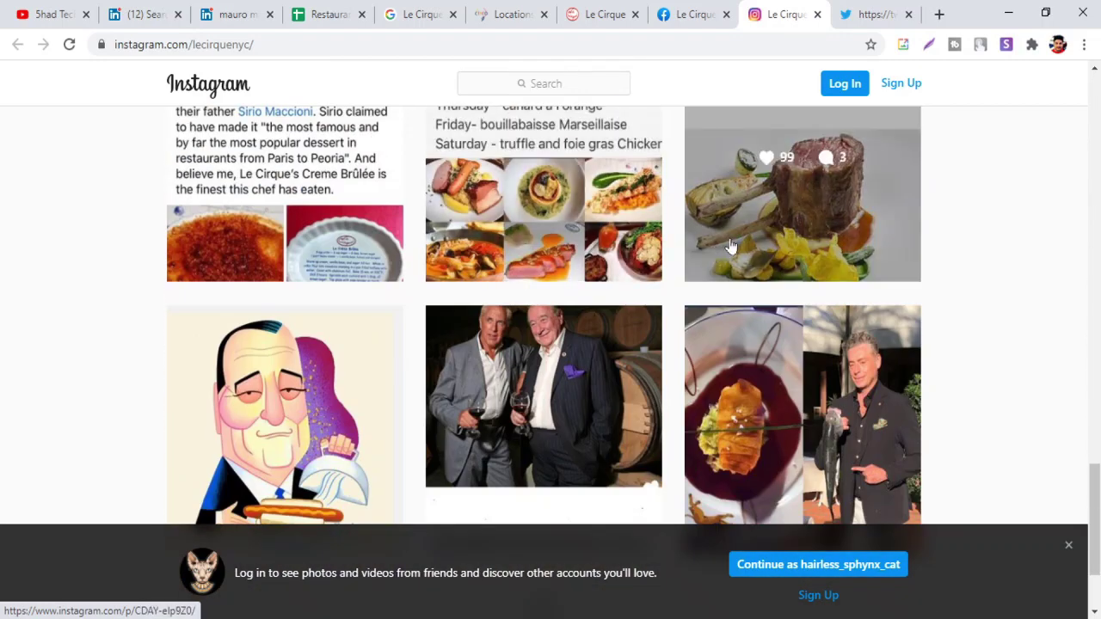
{"action": "left_click", "coordinate": [879, 382]}
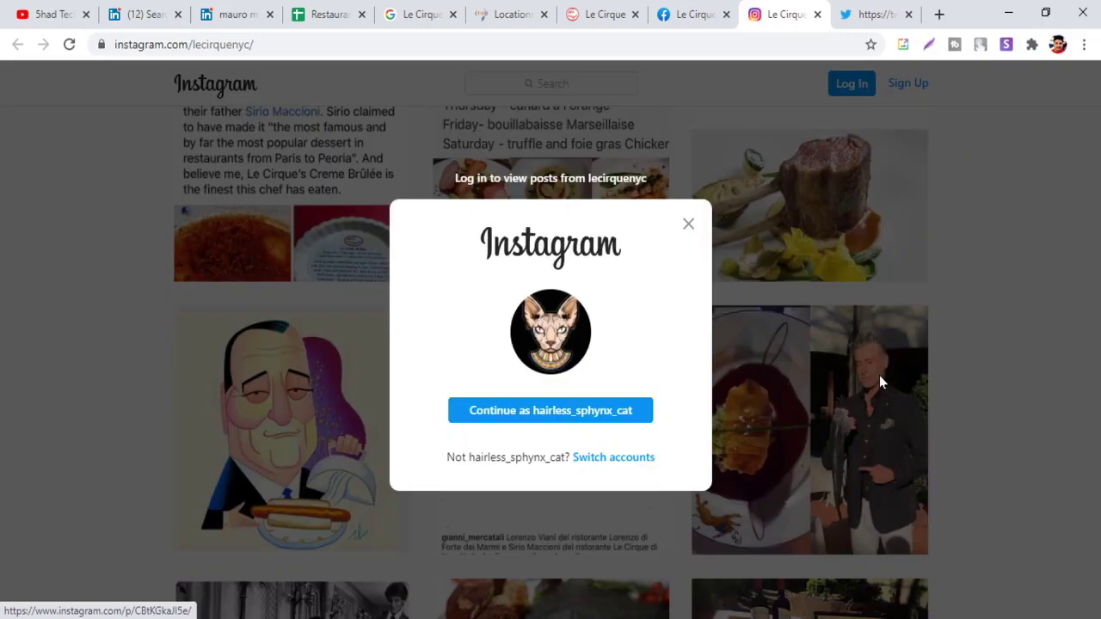
{"action": "left_click", "coordinate": [688, 225]}
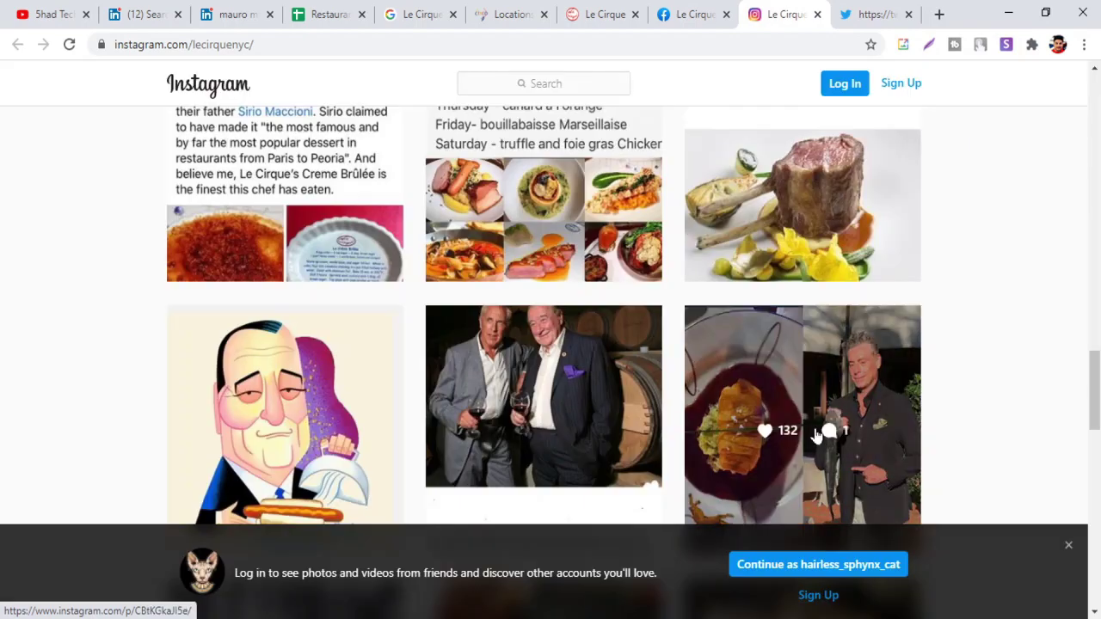
{"action": "left_click", "coordinate": [814, 398]}
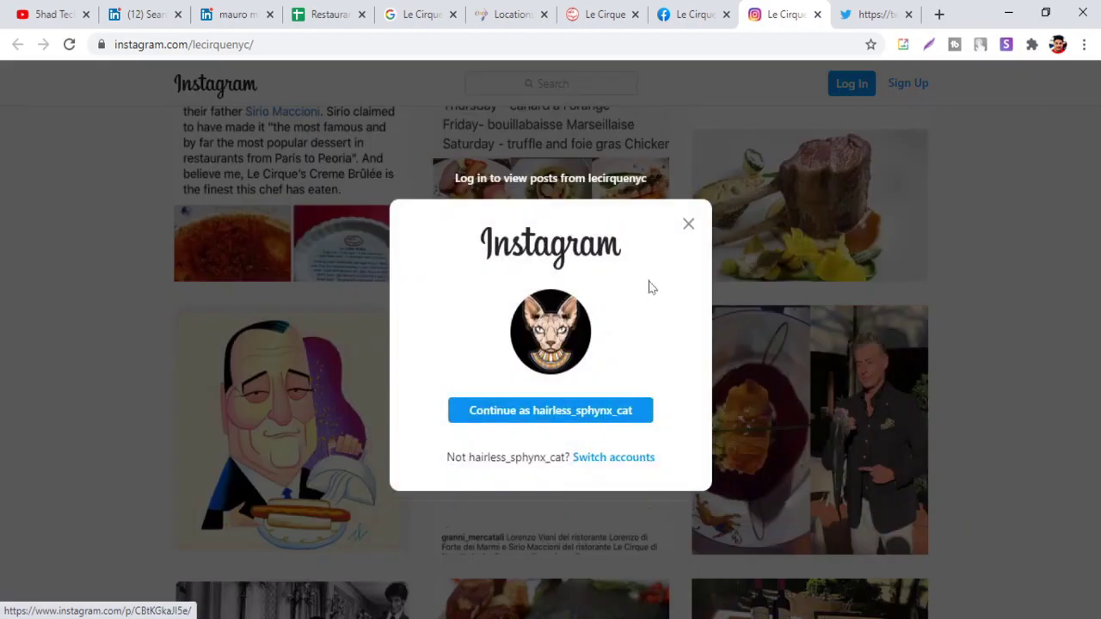
{"action": "left_click", "coordinate": [688, 224]}
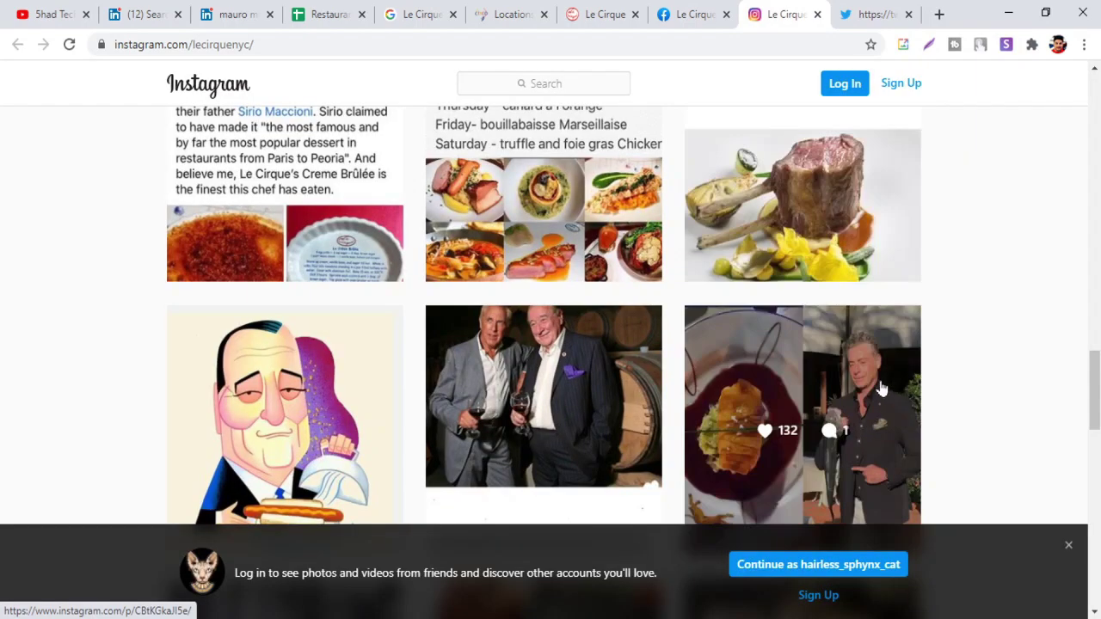
Check the company name on the LinkedIn profile, then return to the top of the lecirquenyc profile
{"action": "left_click", "coordinate": [238, 10]}
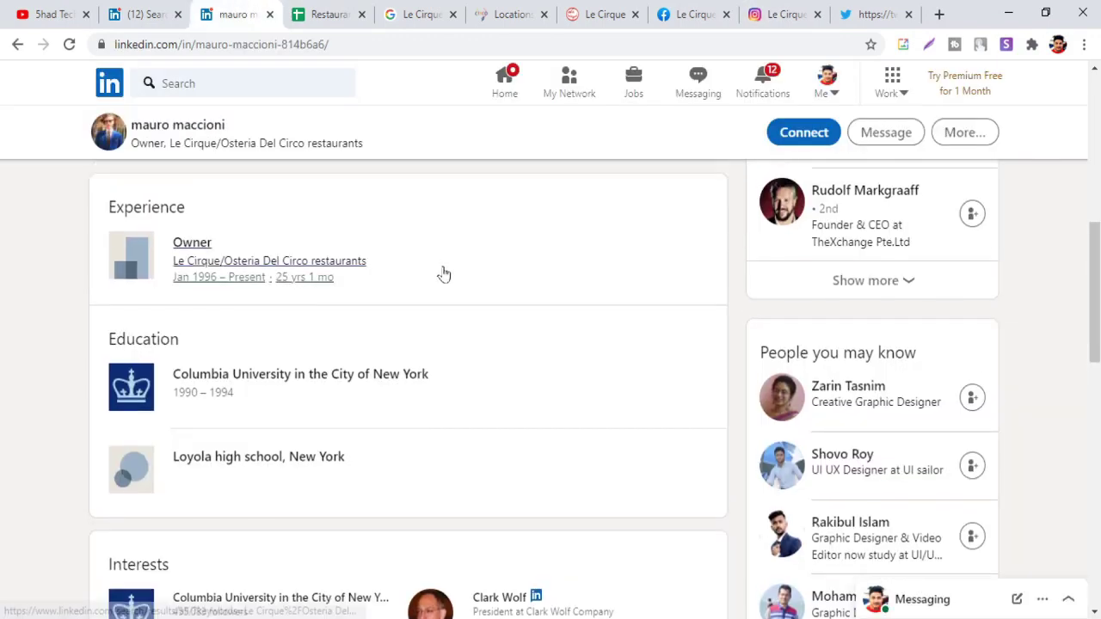
{"action": "left_click", "coordinate": [443, 267]}
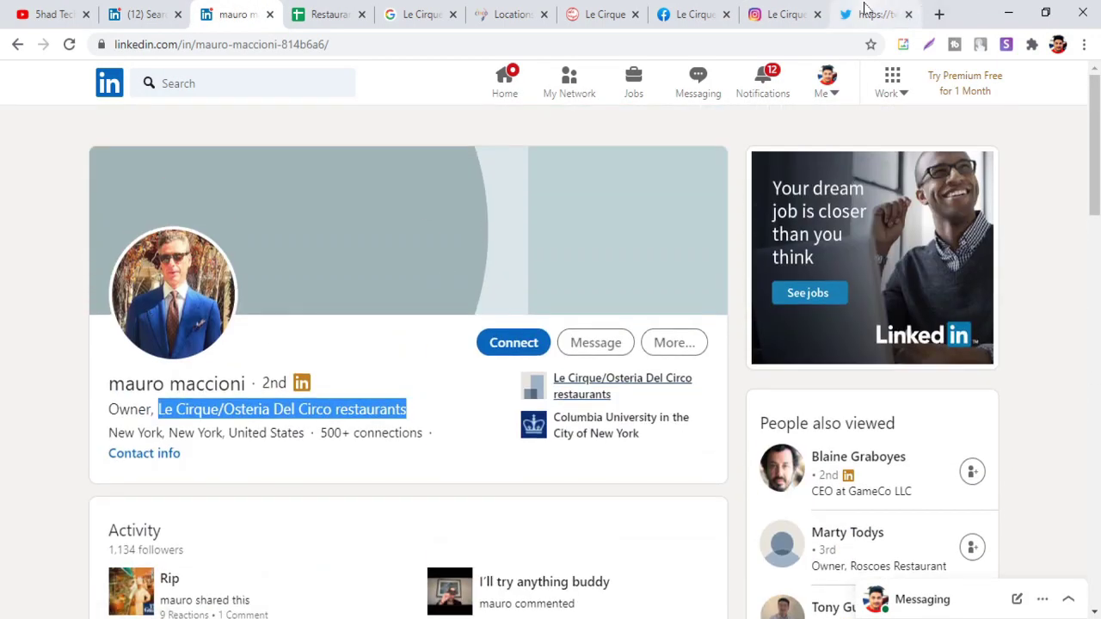
{"action": "left_click", "coordinate": [784, 15]}
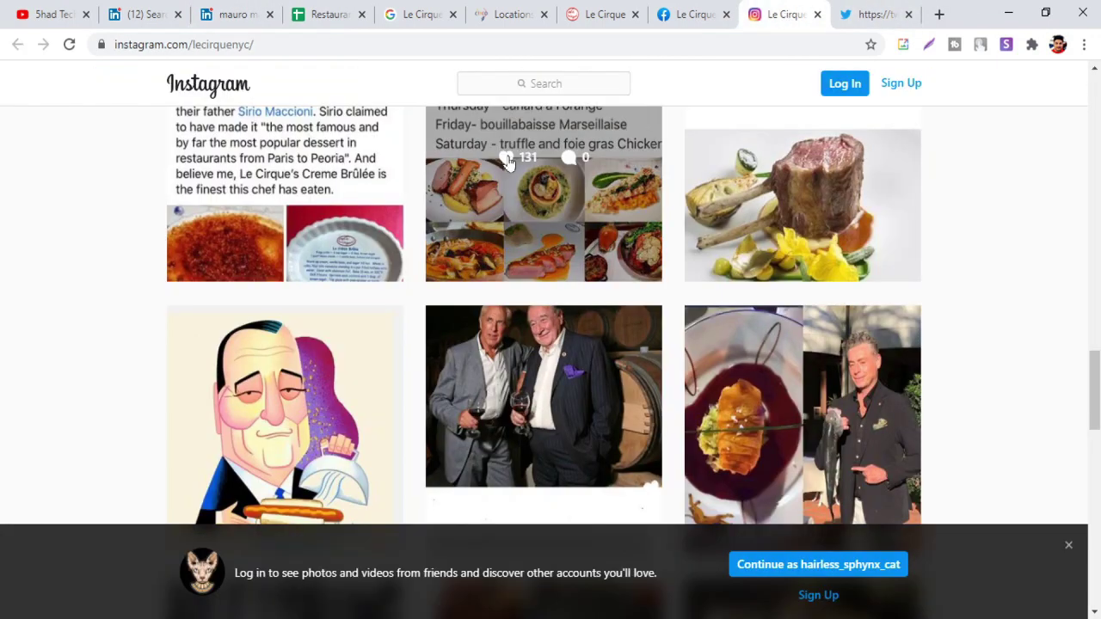
{"action": "scroll", "coordinate": [658, 202], "scroll_direction": "up", "scroll_amount": 10}
{"action": "scroll", "coordinate": [658, 196], "scroll_direction": "up", "scroll_amount": 5}
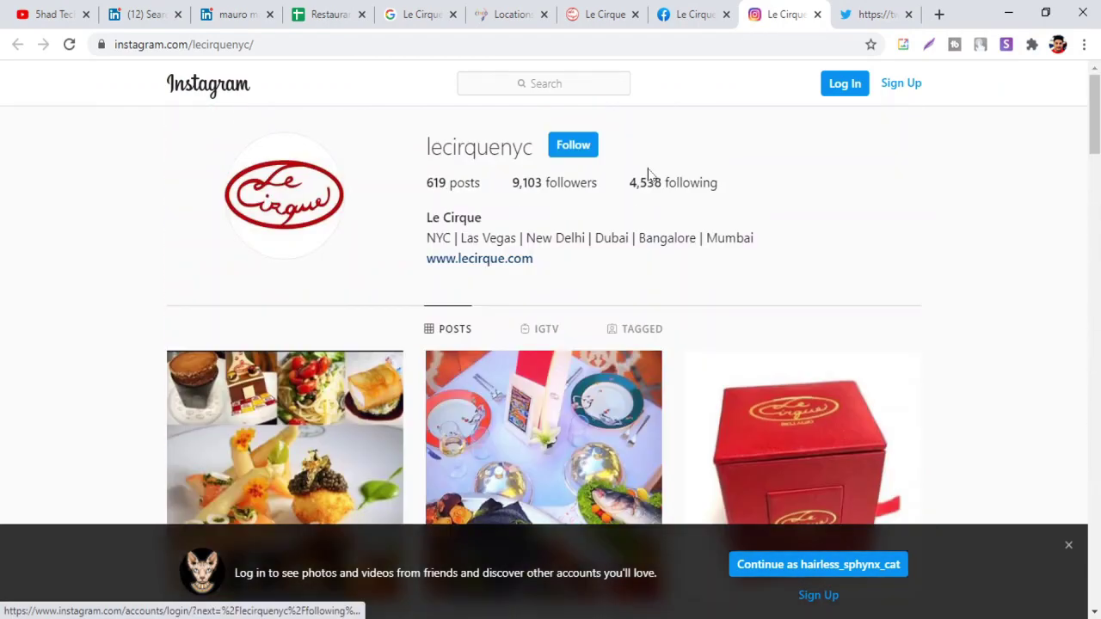
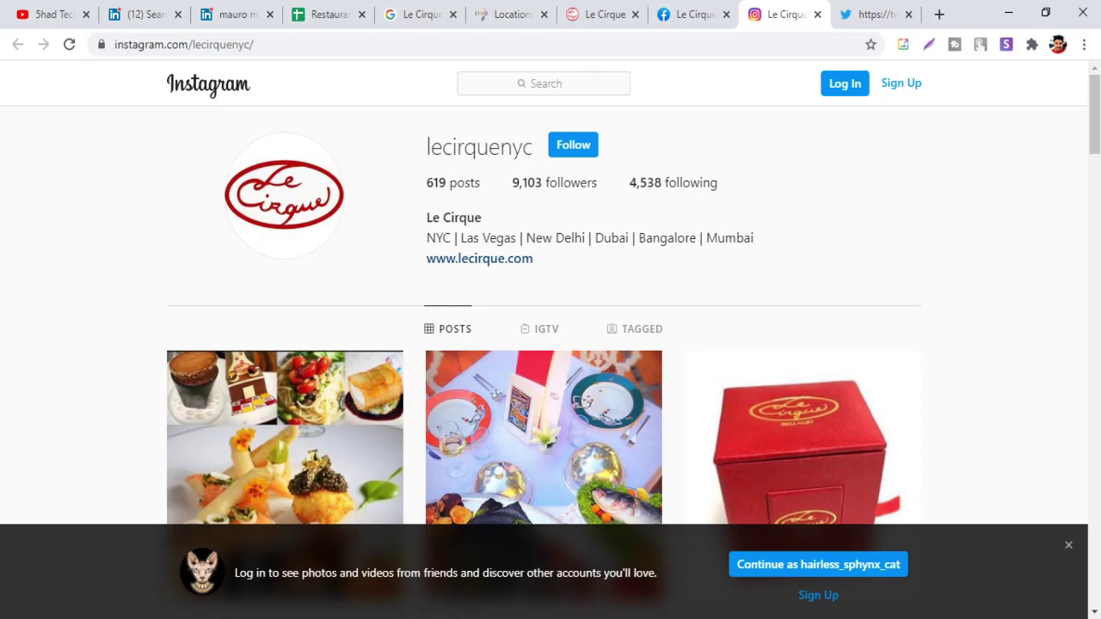
Copy the restaurant's website link and clear the Instagram redirect link from G3
{"action": "left_click", "coordinate": [514, 264]}
{"action": "right_click", "coordinate": [513, 263]}
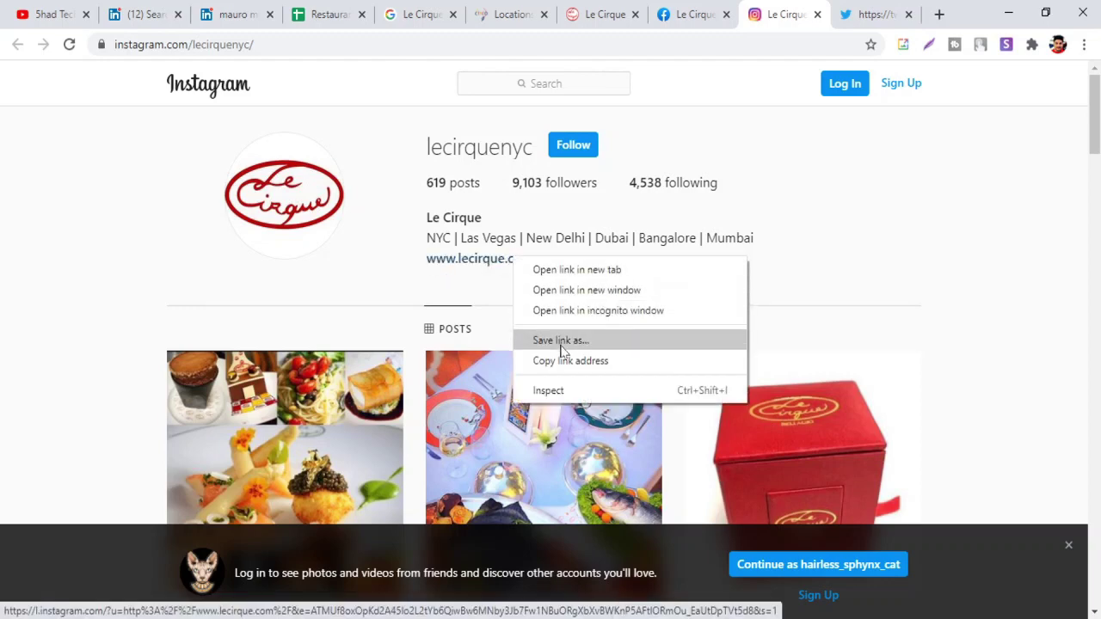
{"action": "left_click", "coordinate": [597, 360]}
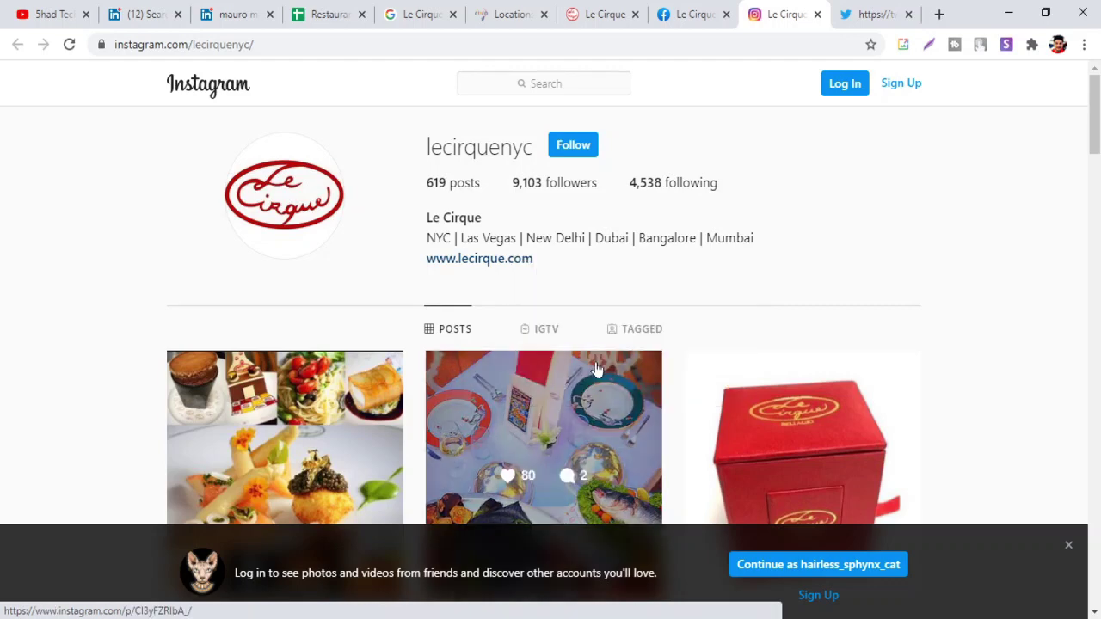
{"action": "left_click", "coordinate": [320, 13]}
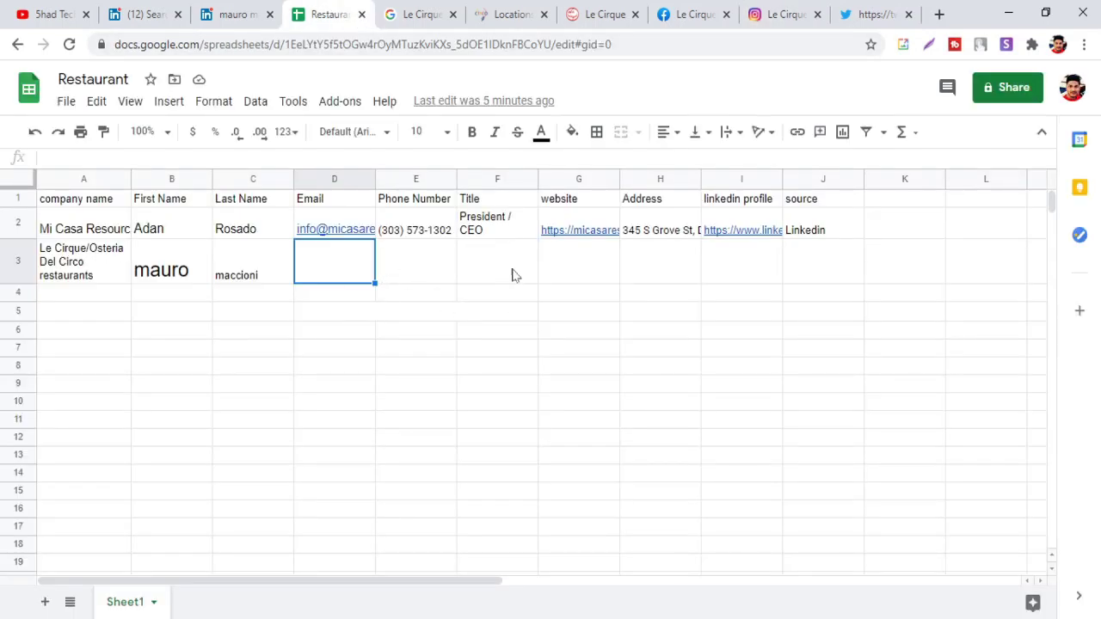
{"action": "left_click", "coordinate": [576, 263]}
{"action": "right_click", "coordinate": [575, 264]}
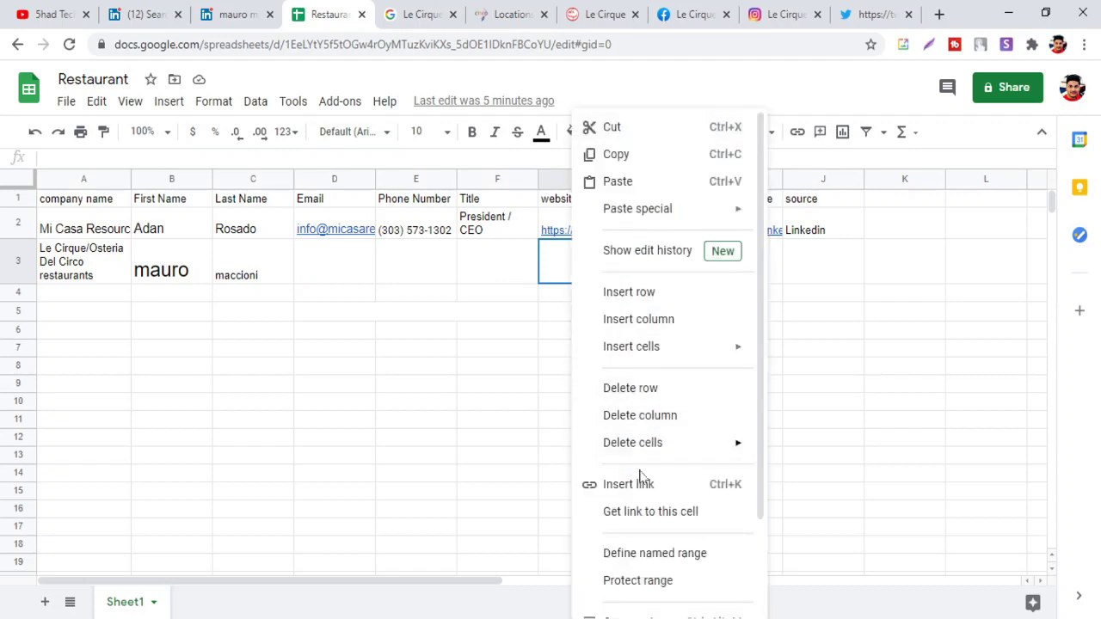
{"action": "left_click", "coordinate": [632, 182]}
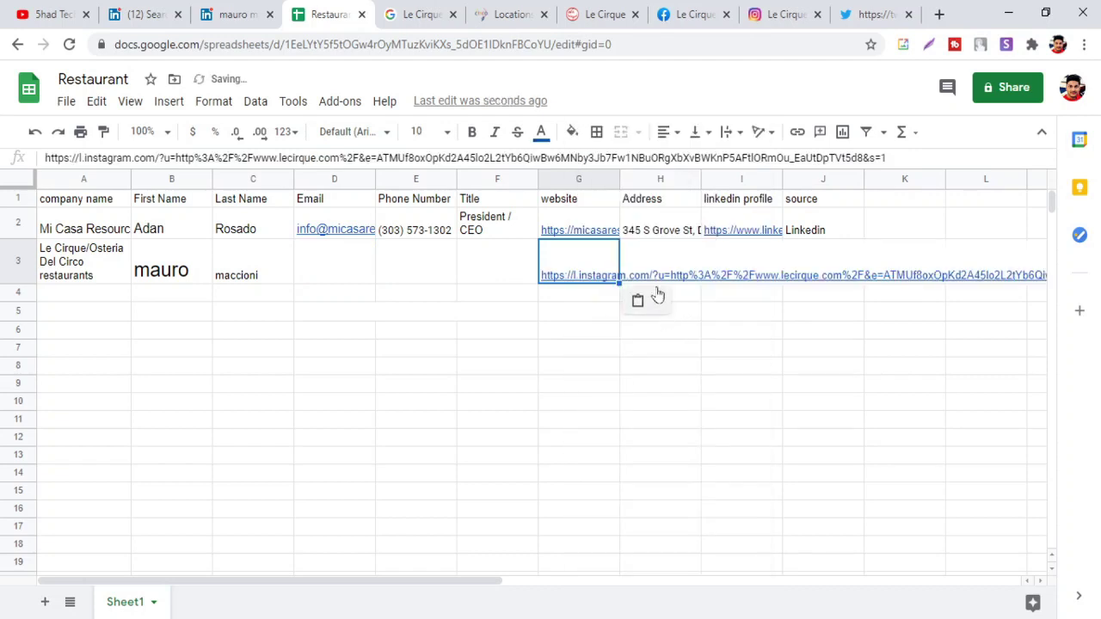
{"action": "key", "text": "Delete"}
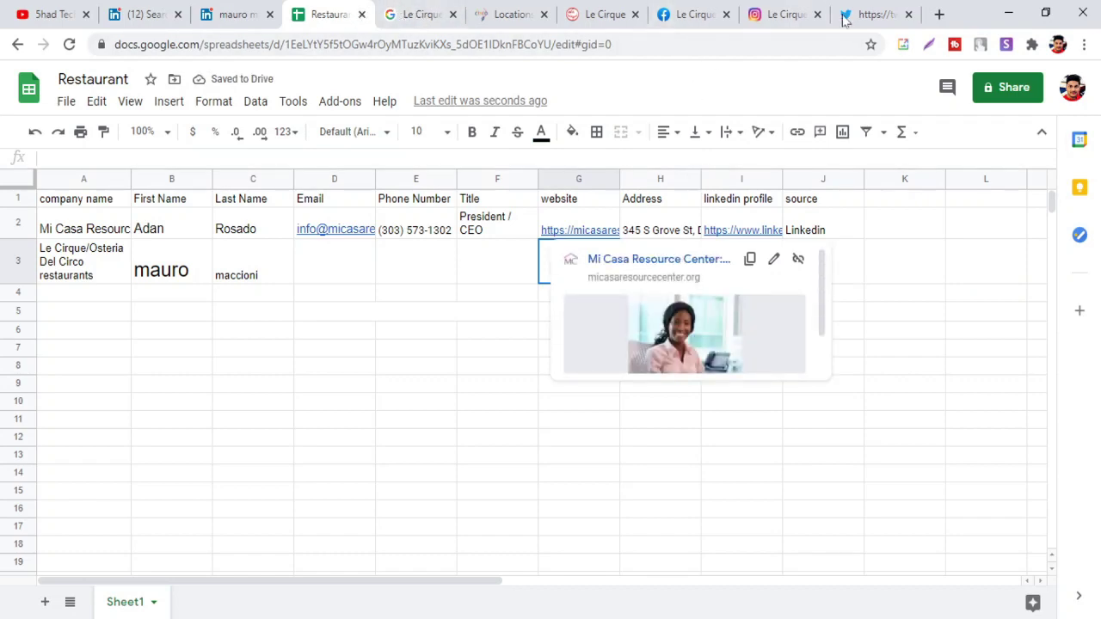
{"action": "left_click", "coordinate": [607, 14]}
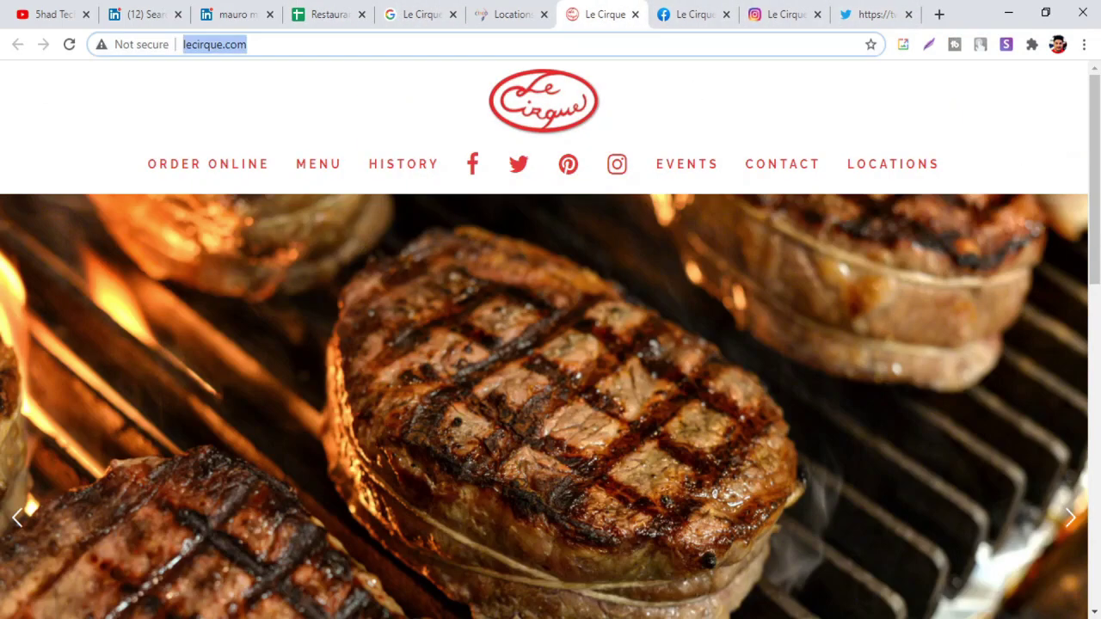
{"action": "left_click", "coordinate": [327, 13]}
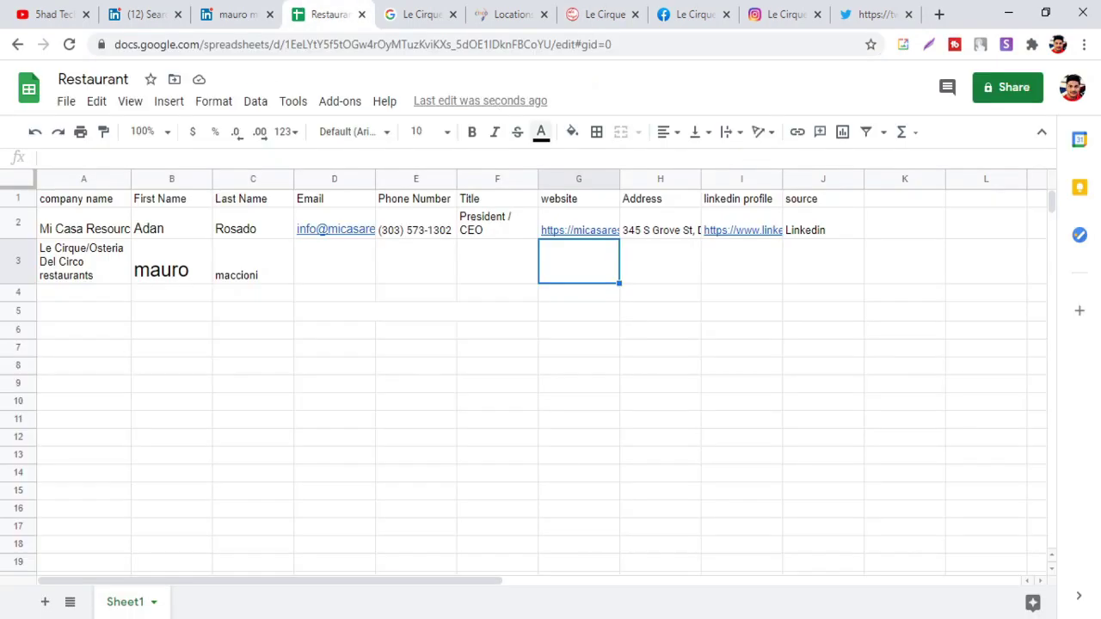
{"action": "type", "text": "http://lecirque.com/"}
{"action": "left_click", "coordinate": [659, 263]}
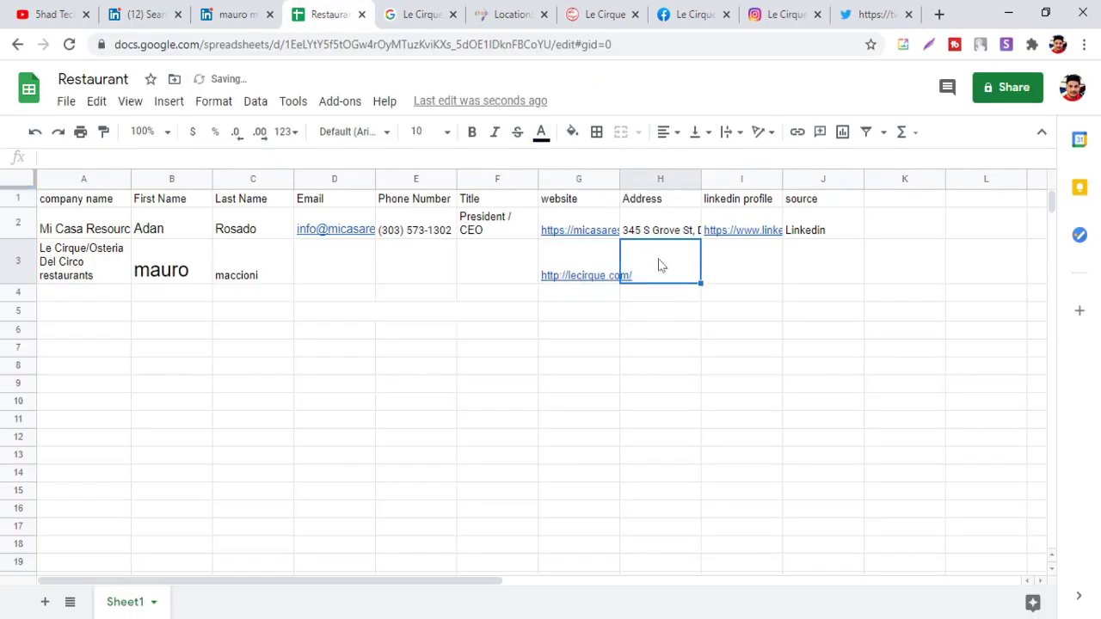
{"action": "left_click", "coordinate": [770, 15]}
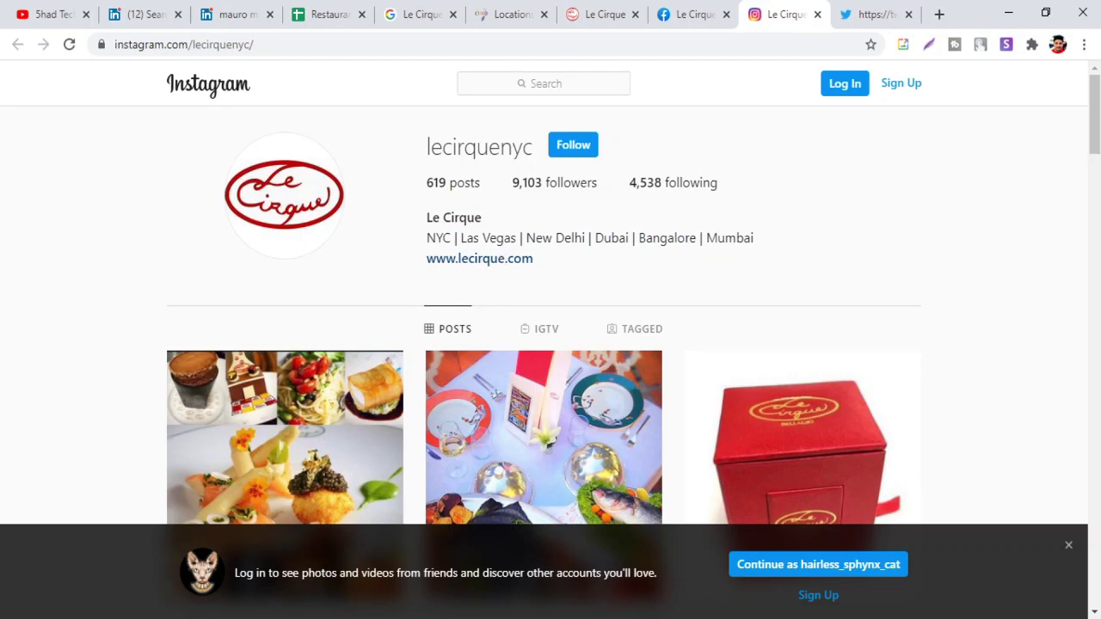
{"action": "key", "text": "ctrl+shift+Tab"}
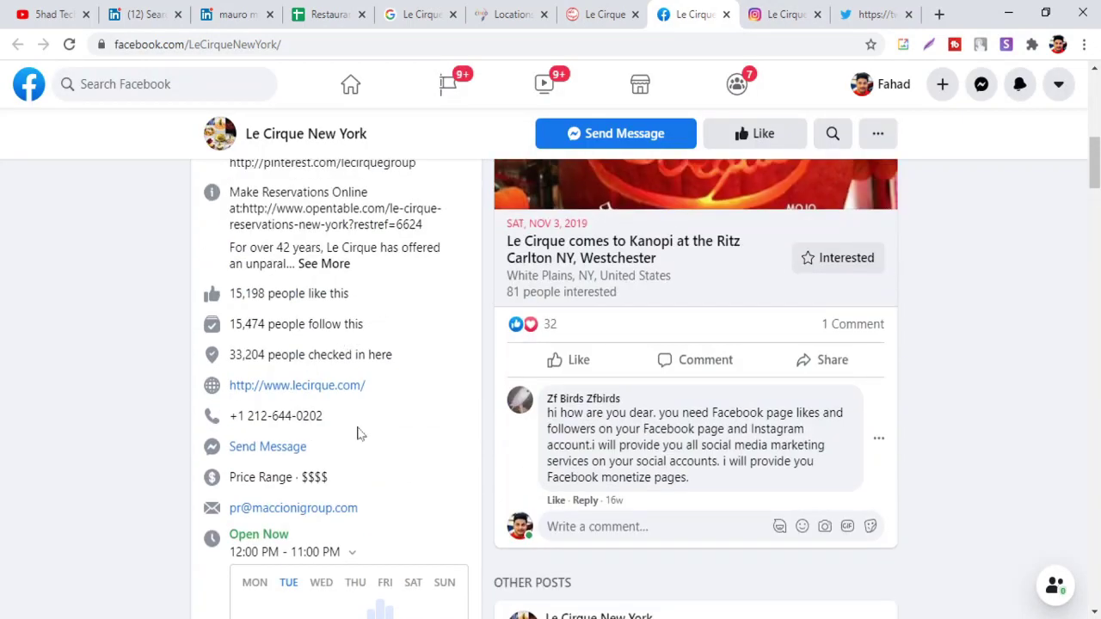
{"action": "left_click_drag", "start_coordinate": [335, 423], "coordinate": [228, 430]}
{"action": "key", "text": "ctrl+c"}
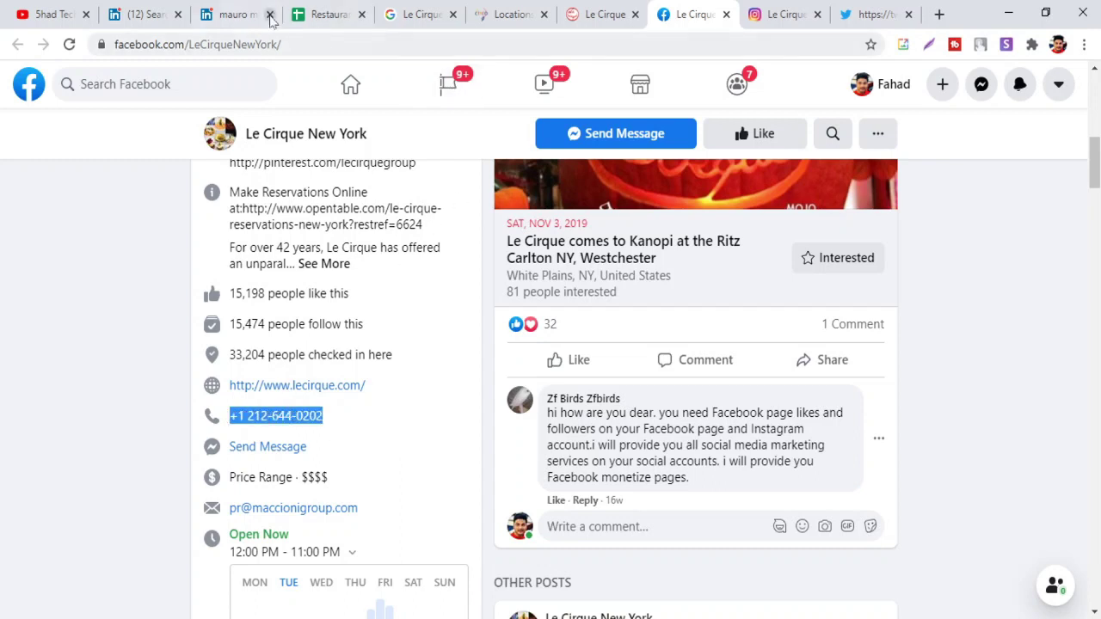
{"action": "key", "text": "ctrl+4"}
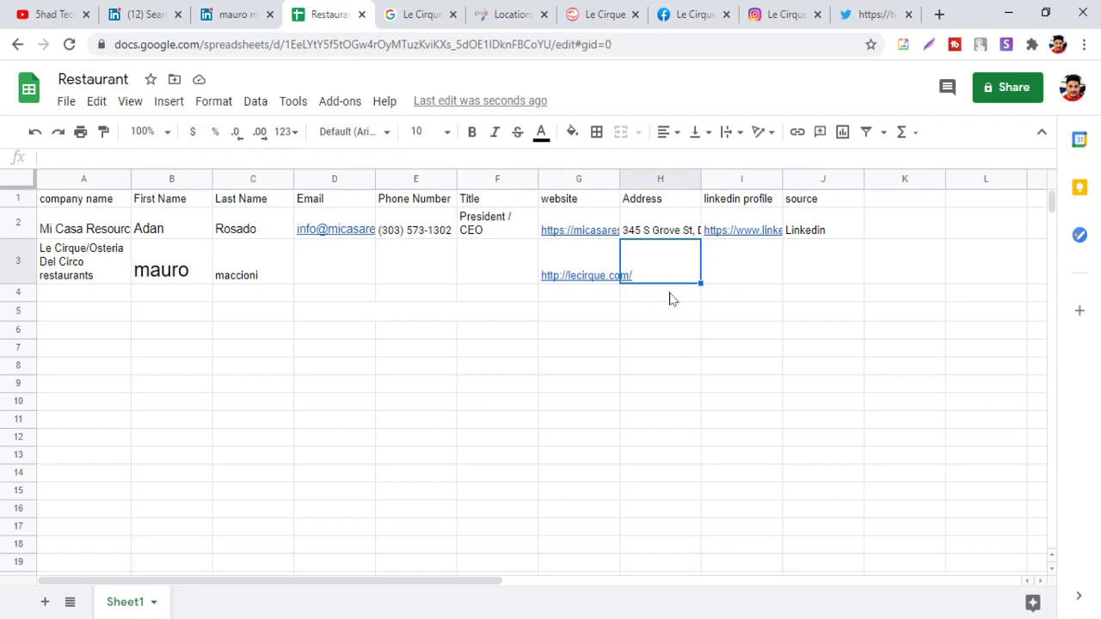
{"action": "left_click", "coordinate": [414, 277]}
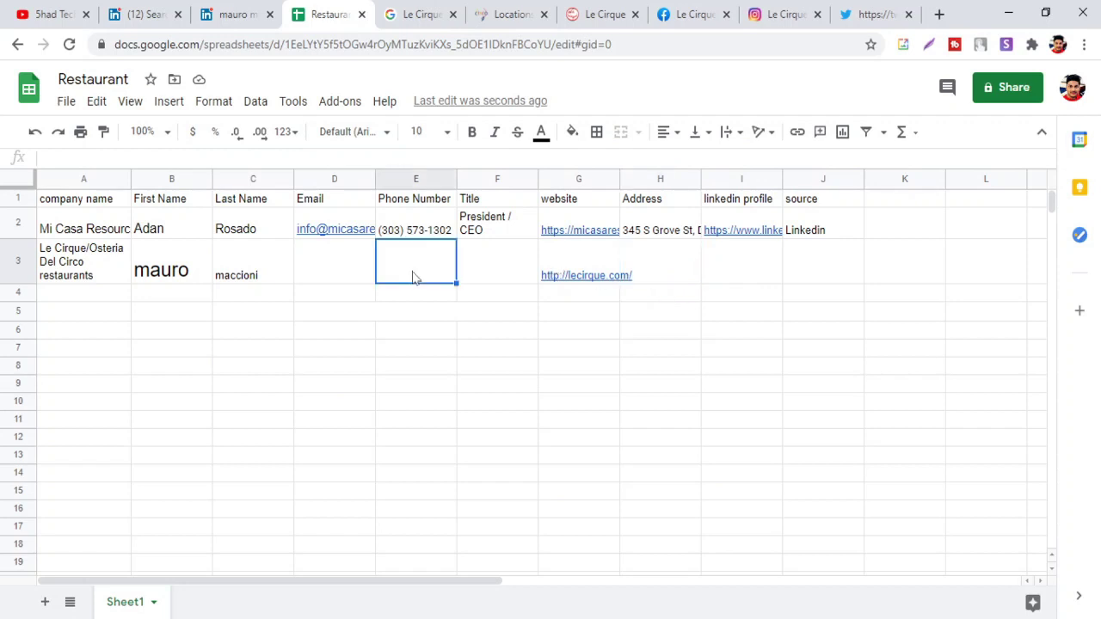
{"action": "key", "text": "ctrl+v"}
{"action": "key", "text": "ctrl+z"}
{"action": "type", "text": "'"}
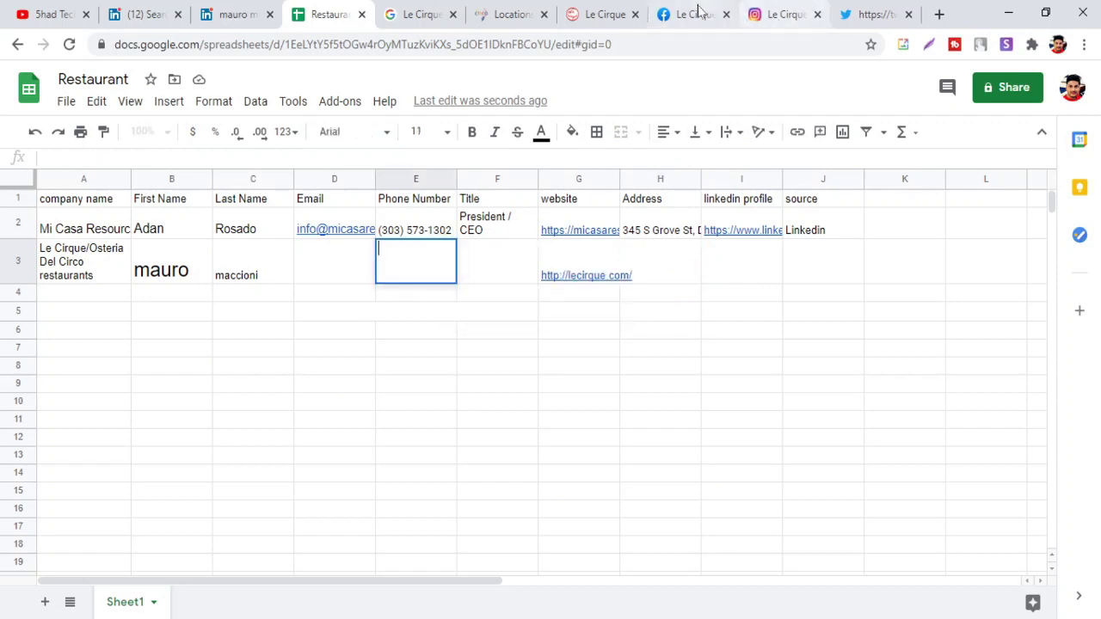
{"action": "left_click", "coordinate": [698, 14]}
{"action": "left_click", "coordinate": [361, 422]}
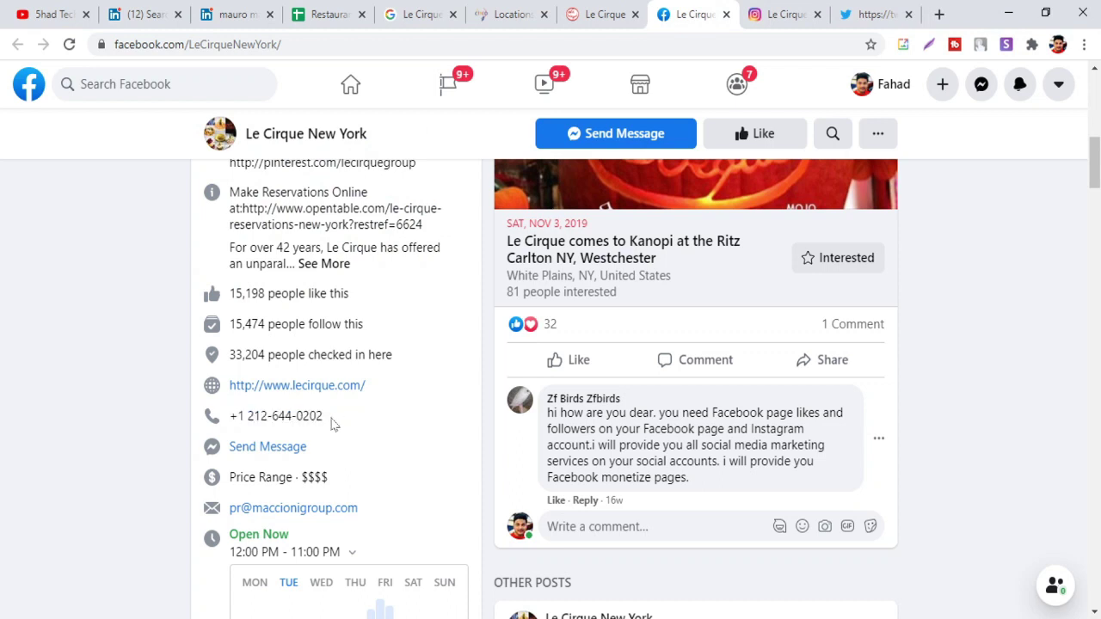
{"action": "left_click_drag", "start_coordinate": [331, 421], "coordinate": [248, 416]}
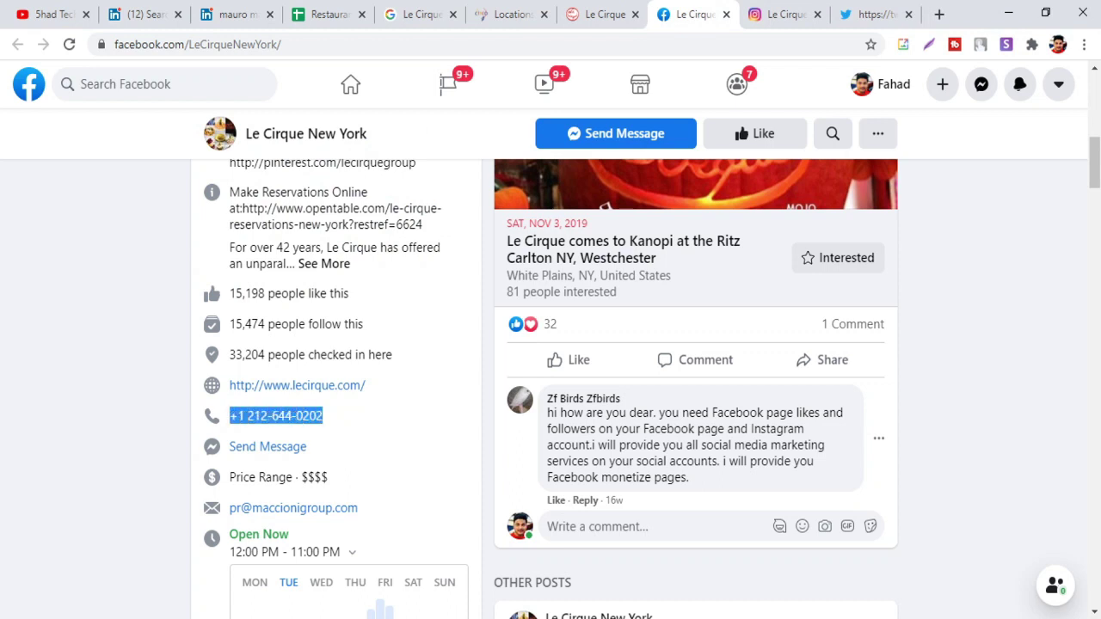
{"action": "left_click", "coordinate": [323, 15]}
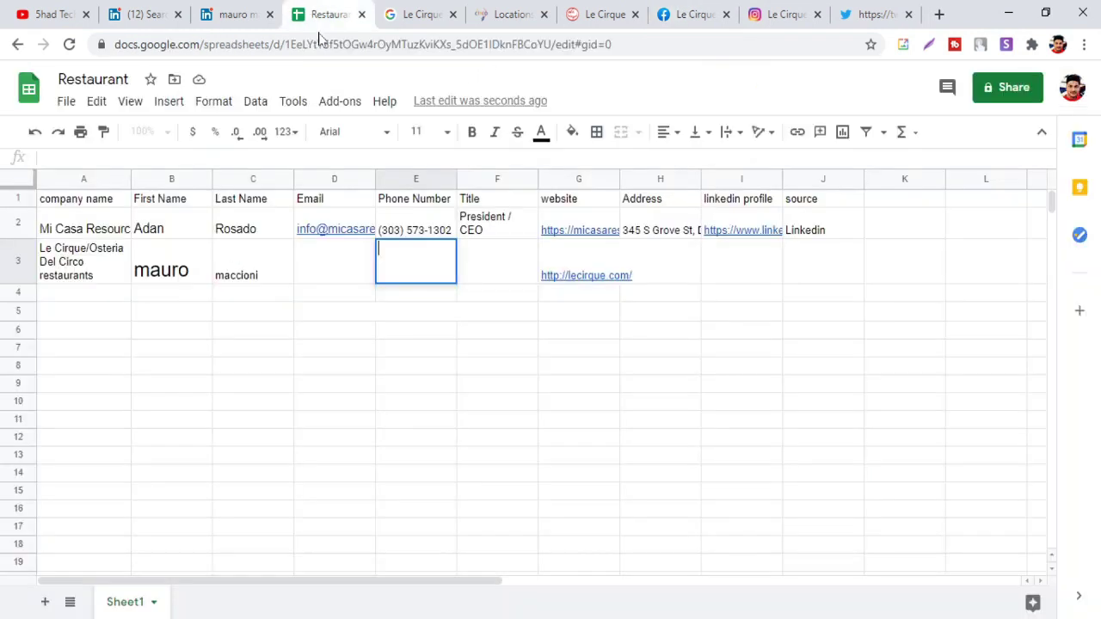
{"action": "key", "text": "ctrl+v"}
{"action": "key", "text": "Return"}
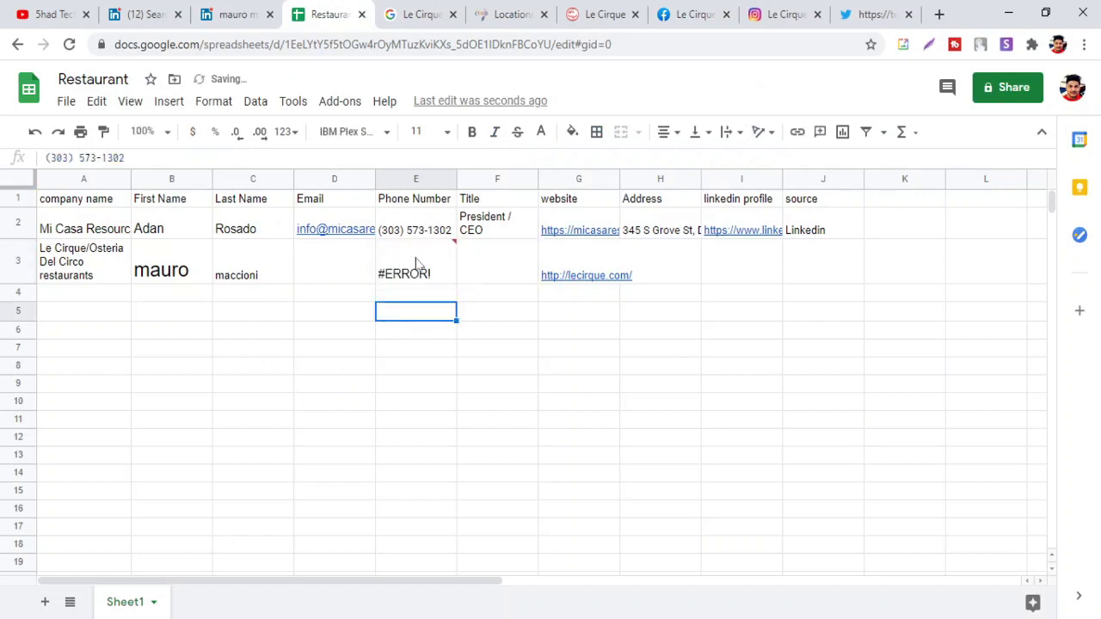
Strip the leading '=' and both hyphens from E3's phone number to clear the error
{"action": "left_click", "coordinate": [413, 267]}
{"action": "left_click", "coordinate": [91, 158]}
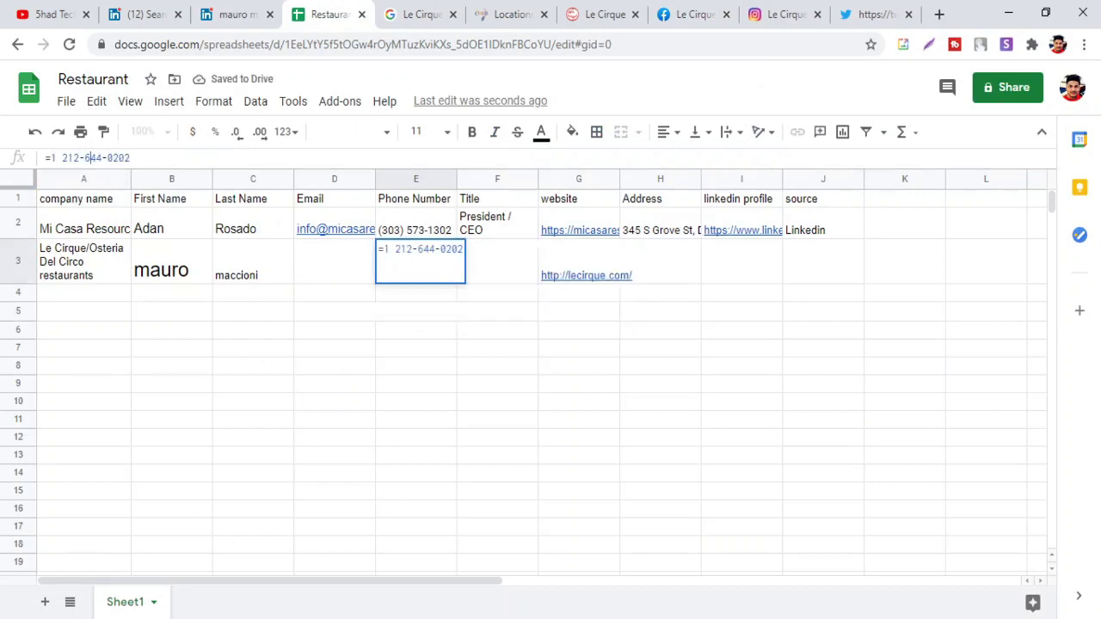
{"action": "double_click", "coordinate": [94, 157]}
{"action": "left_click", "coordinate": [112, 157]}
{"action": "key", "text": "BackSpace"}
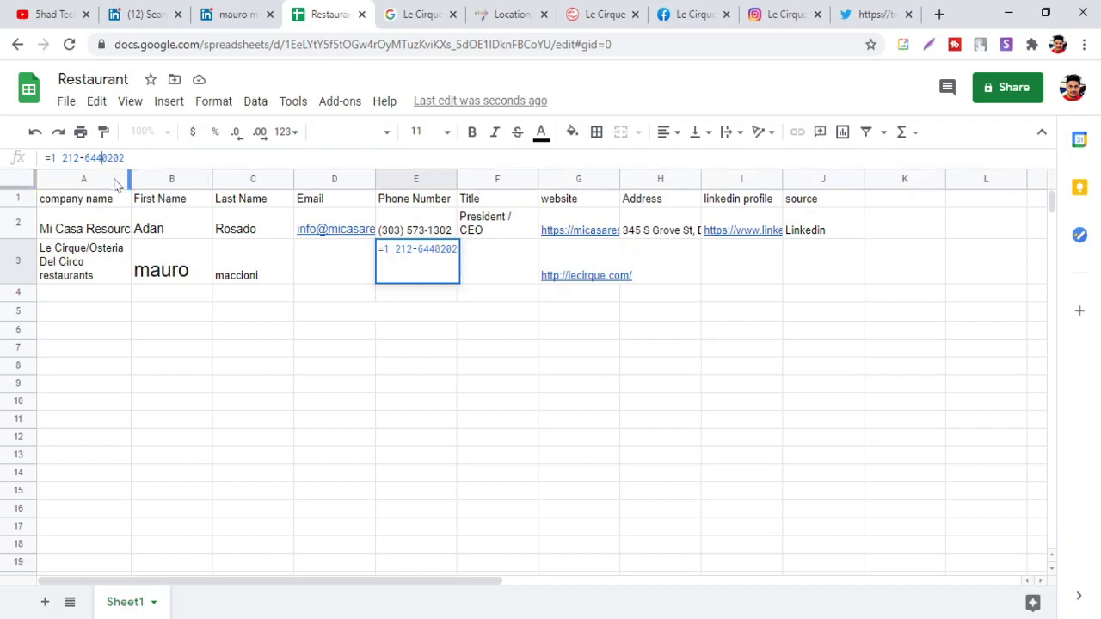
{"action": "left_click", "coordinate": [82, 157]}
{"action": "key", "text": "BackSpace"}
{"action": "key", "text": "Home"}
{"action": "key", "text": "Delete"}
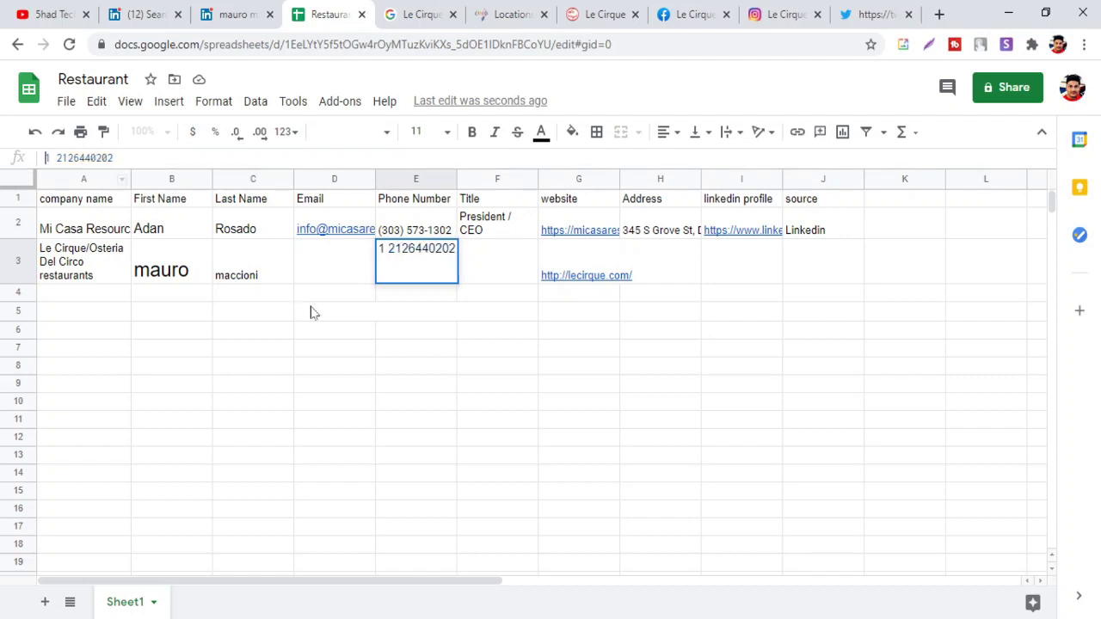
{"action": "left_click", "coordinate": [327, 314]}
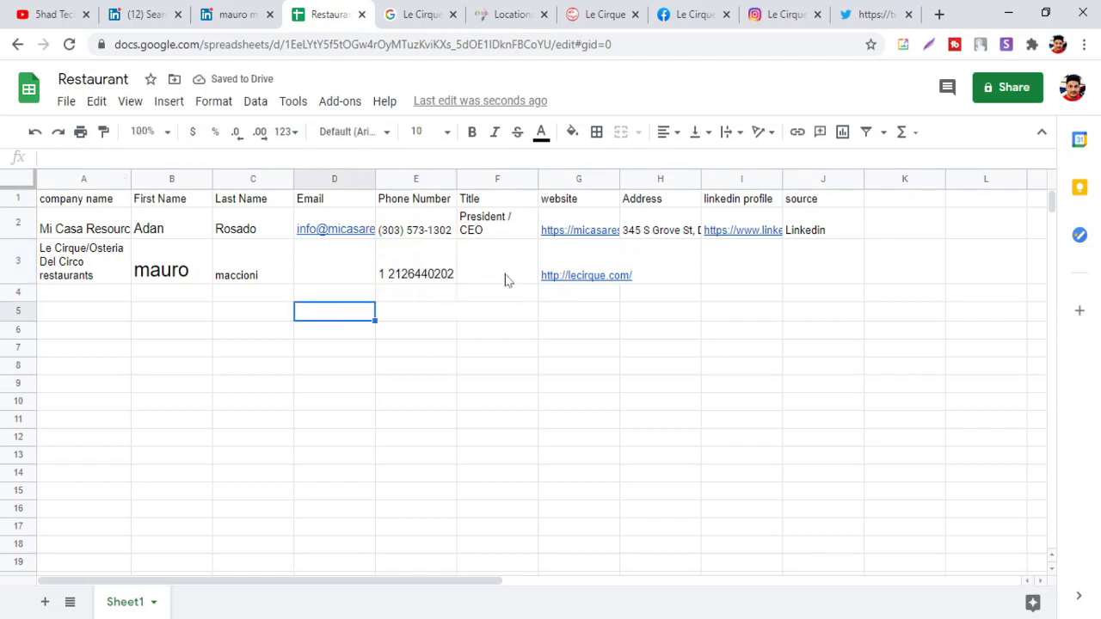
Copy the job title 'Owner' from the LinkedIn profile into Title cell F3
{"action": "left_click", "coordinate": [497, 274]}
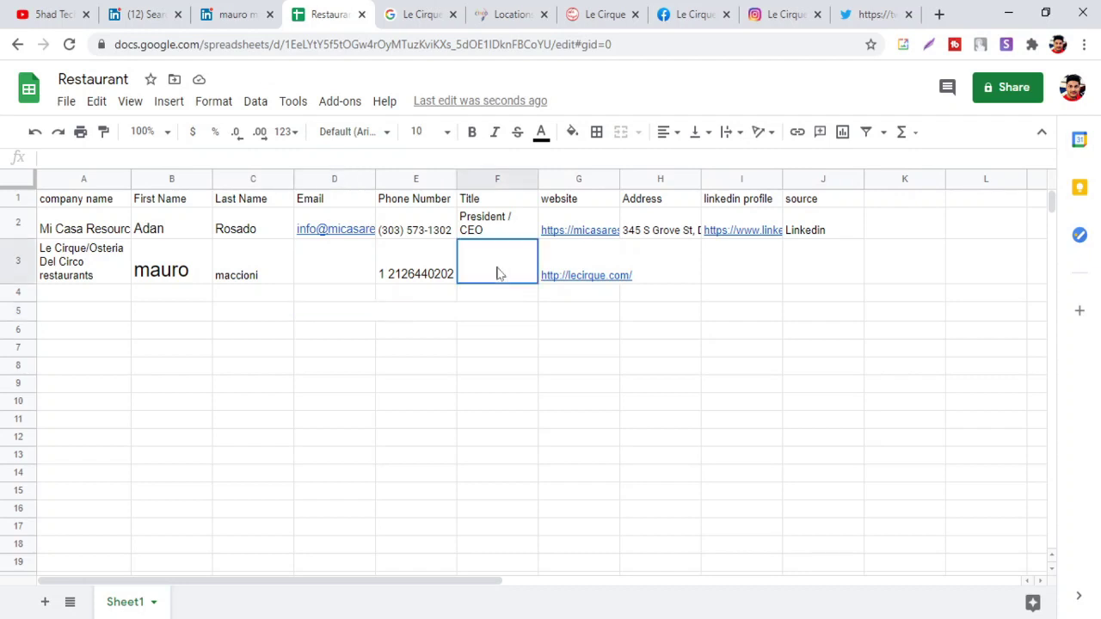
{"action": "left_click", "coordinate": [238, 14]}
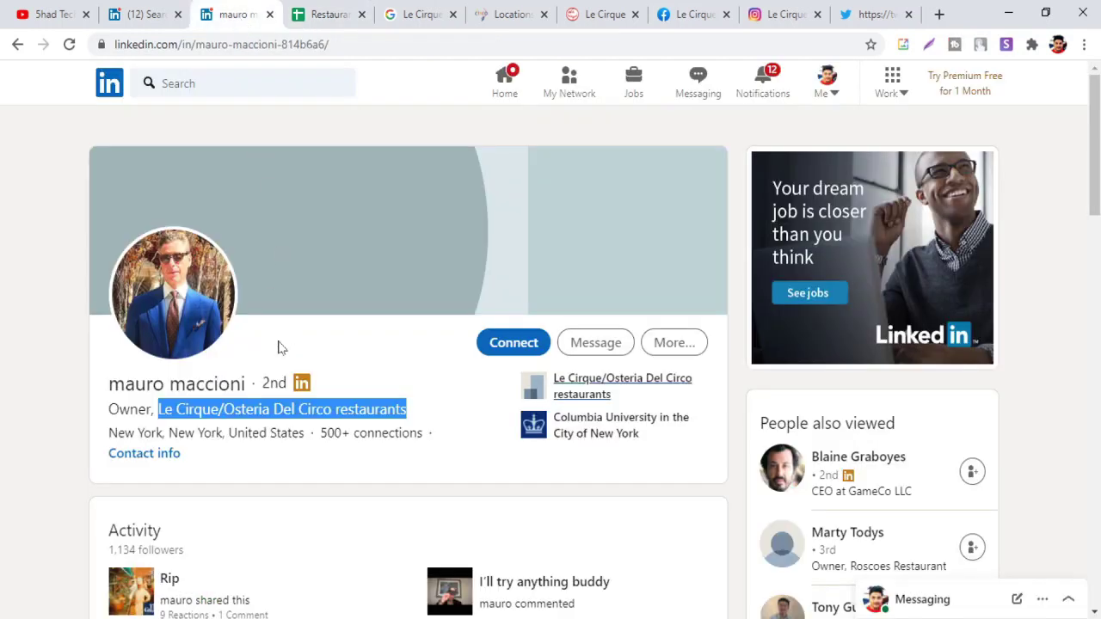
{"action": "left_click_drag", "start_coordinate": [153, 410], "coordinate": [108, 409]}
{"action": "key", "text": "ctrl+c"}
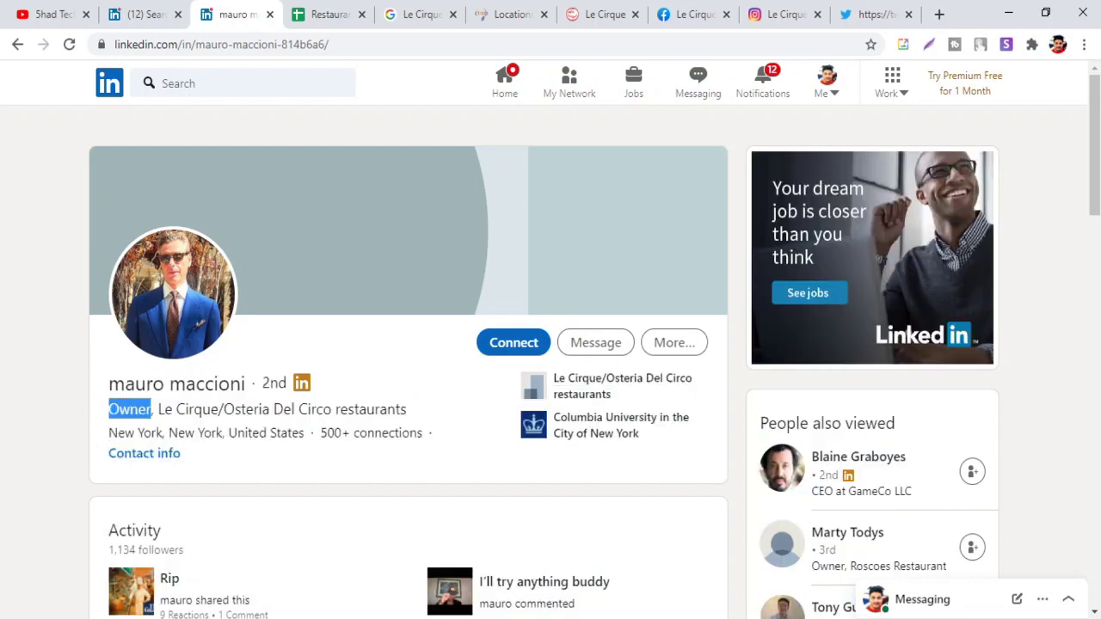
{"action": "left_click", "coordinate": [337, 16]}
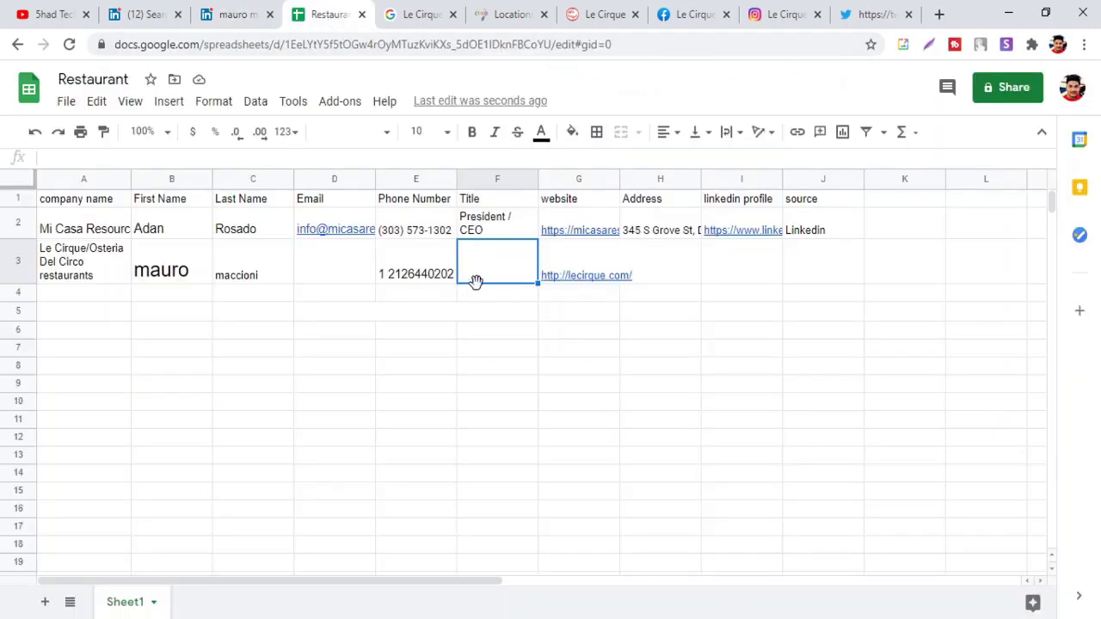
{"action": "key", "text": "ctrl+v"}
{"action": "left_click", "coordinate": [503, 313]}
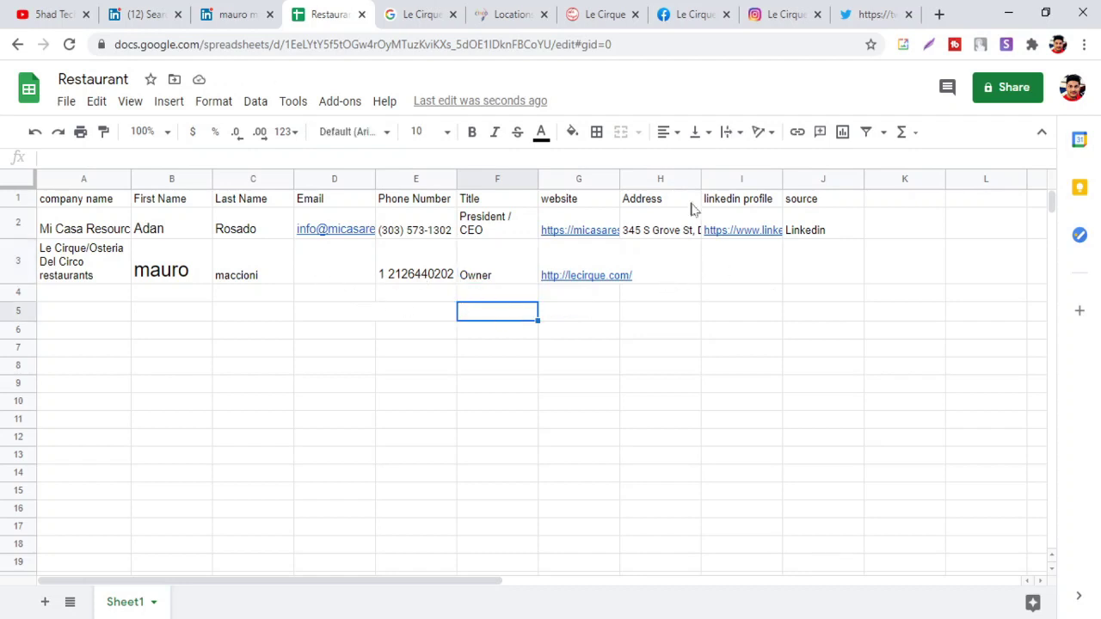
Paste the owner's LinkedIn profile URL into I3, then return to the Le Cirque Facebook page
{"action": "left_click", "coordinate": [217, 17]}
{"action": "left_click", "coordinate": [214, 48]}
{"action": "key", "text": "ctrl+c"}
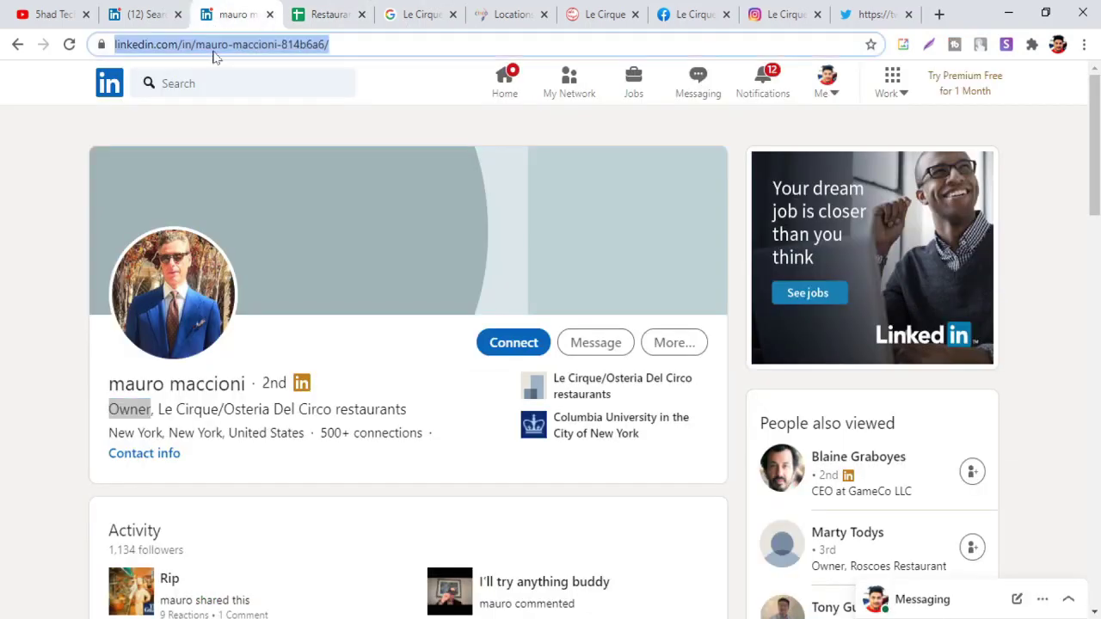
{"action": "left_click", "coordinate": [304, 17]}
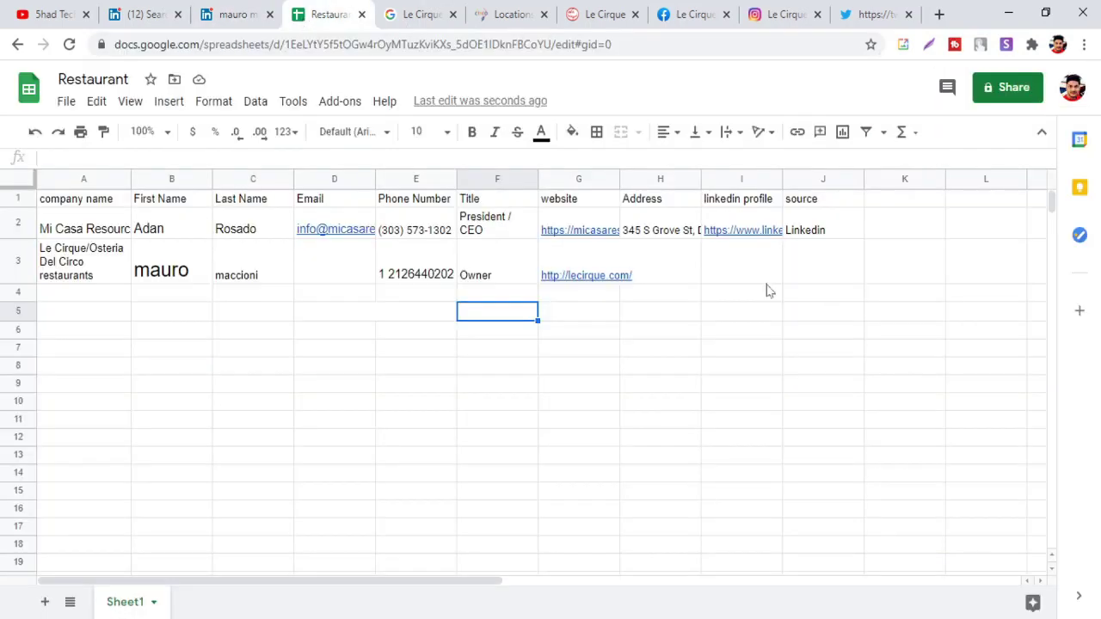
{"action": "left_click", "coordinate": [731, 276]}
{"action": "key", "text": "ctrl+v"}
{"action": "left_click", "coordinate": [660, 276]}
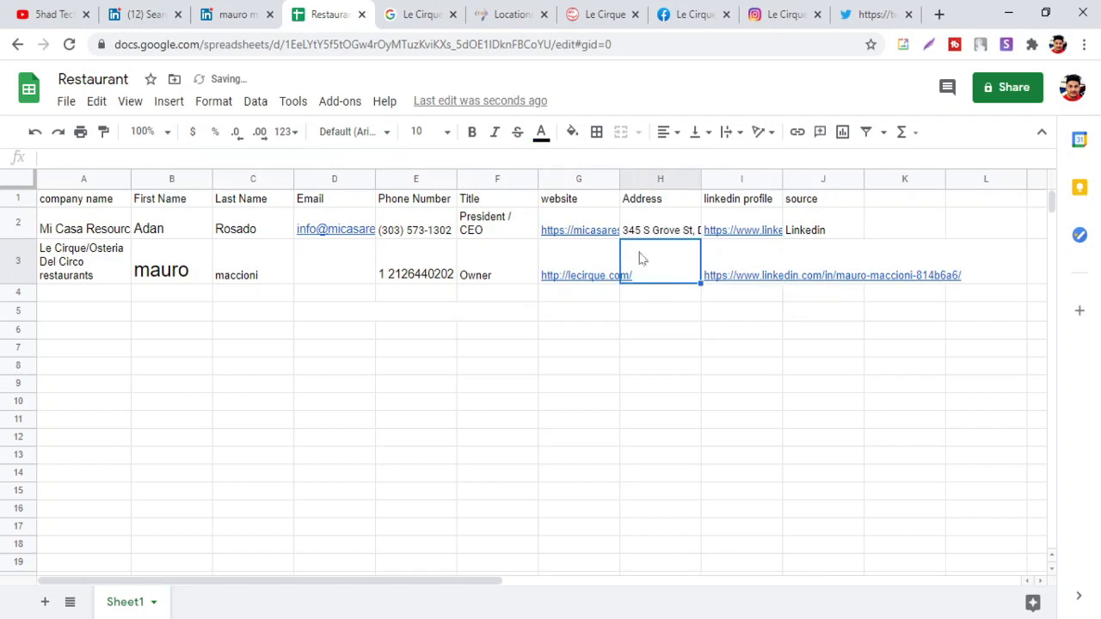
{"action": "left_click", "coordinate": [688, 15]}
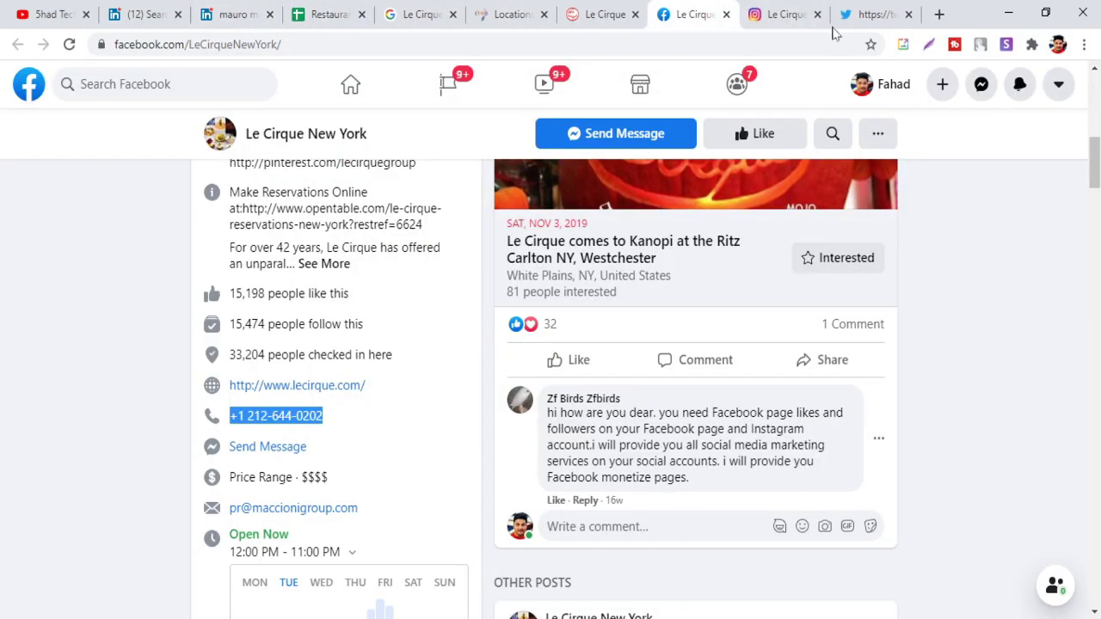
Open the Le Cirque website's Locations page
{"action": "left_click", "coordinate": [582, 14]}
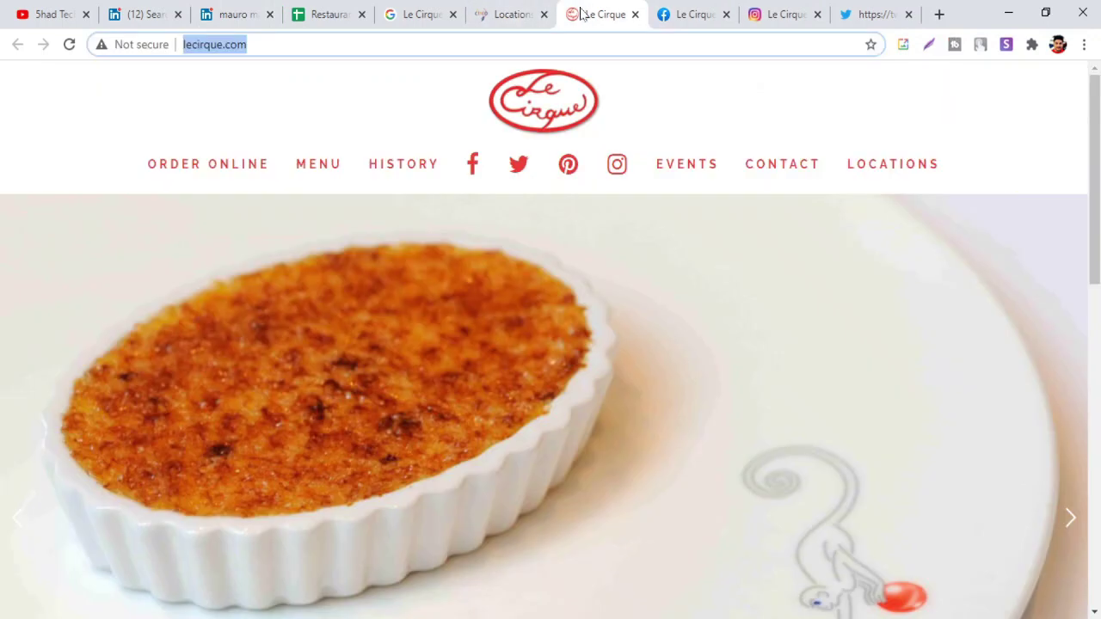
{"action": "scroll", "coordinate": [821, 269], "scroll_direction": "down", "scroll_amount": 5}
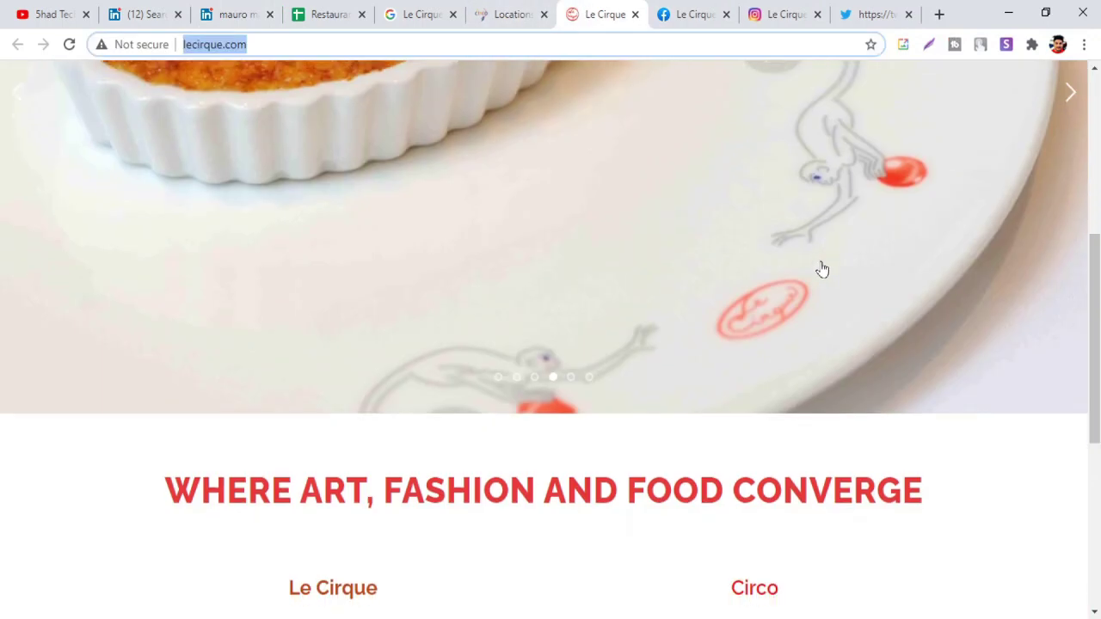
{"action": "scroll", "coordinate": [821, 269], "scroll_direction": "up", "scroll_amount": 5}
{"action": "left_click", "coordinate": [856, 176]}
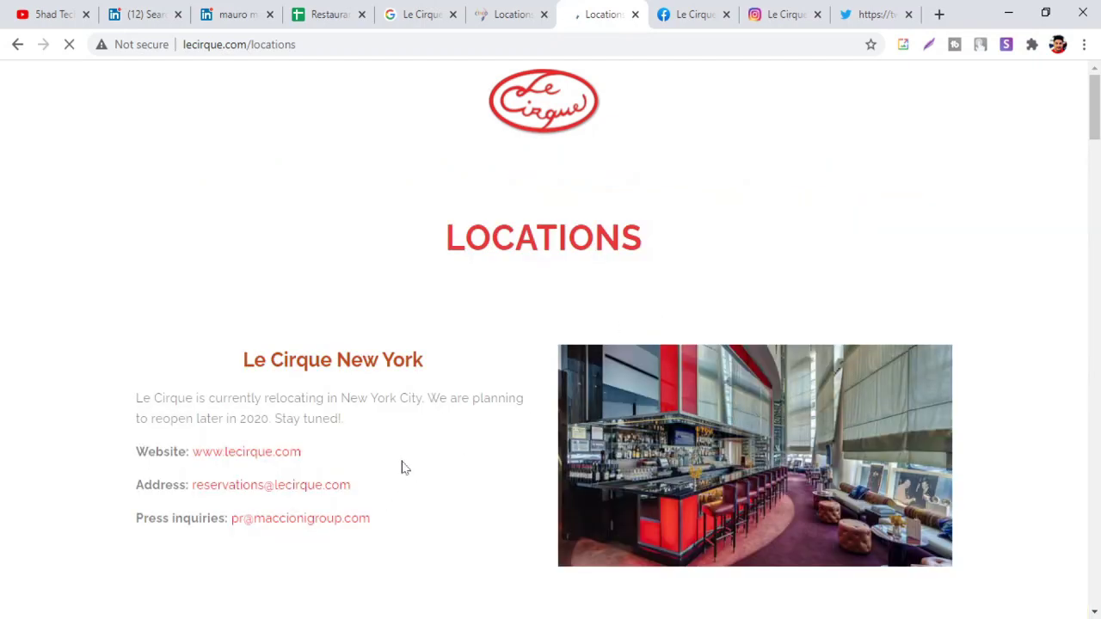
Look through the location listings and select the New York reservations e-mail
{"action": "scroll", "coordinate": [361, 427], "scroll_direction": "down", "scroll_amount": 2}
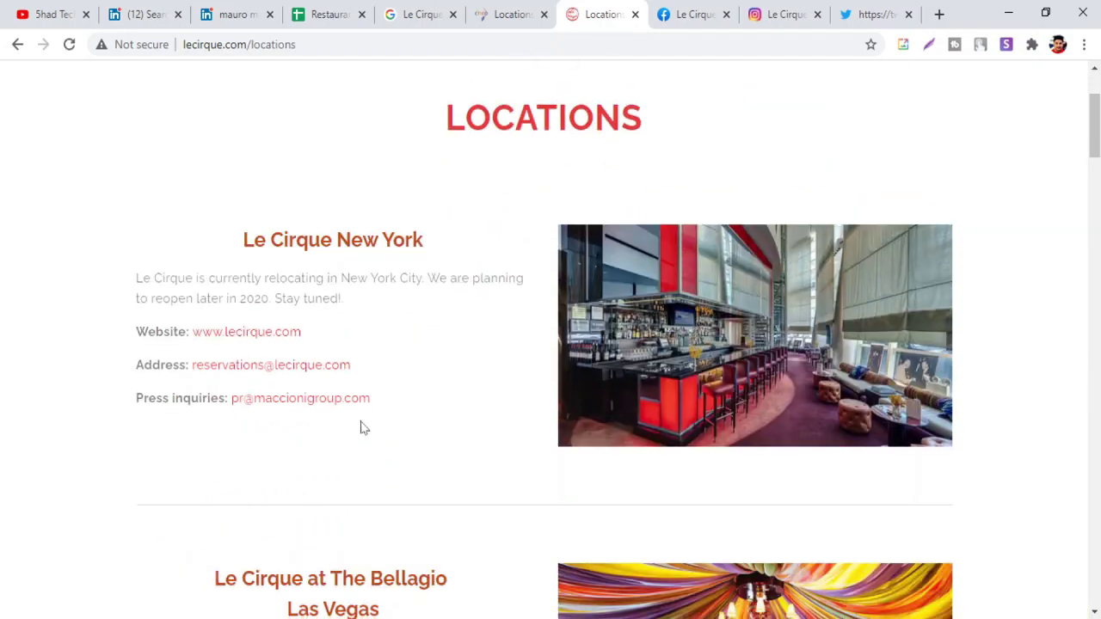
{"action": "scroll", "coordinate": [352, 418], "scroll_direction": "down", "scroll_amount": 2}
{"action": "scroll", "coordinate": [542, 308], "scroll_direction": "down", "scroll_amount": 20}
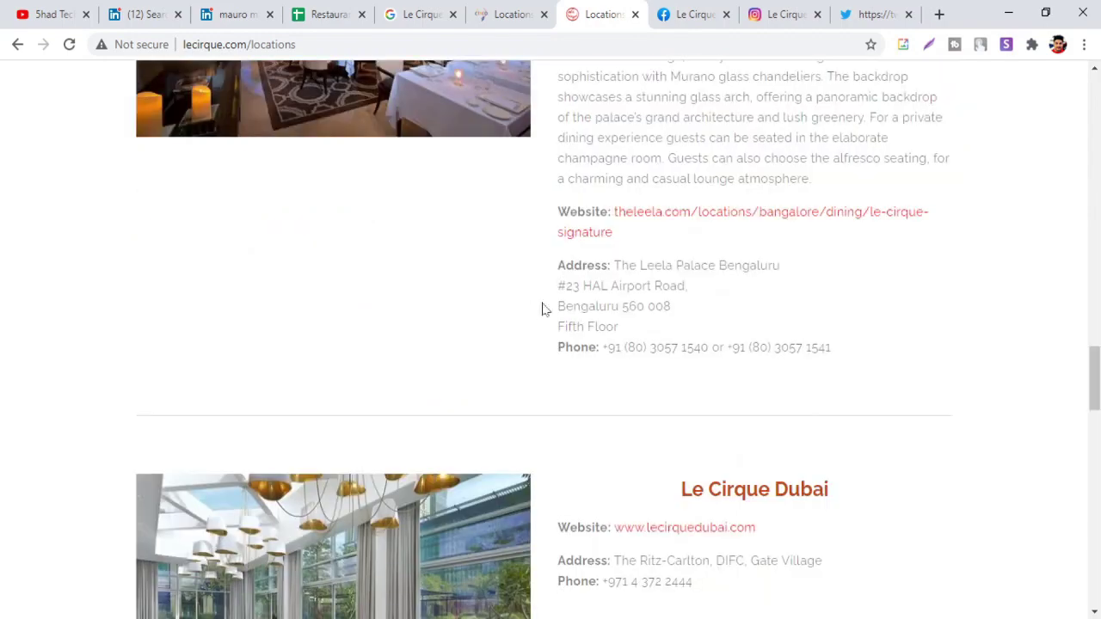
{"action": "scroll", "coordinate": [651, 282], "scroll_direction": "up", "scroll_amount": 4}
{"action": "scroll", "coordinate": [670, 270], "scroll_direction": "down", "scroll_amount": 5}
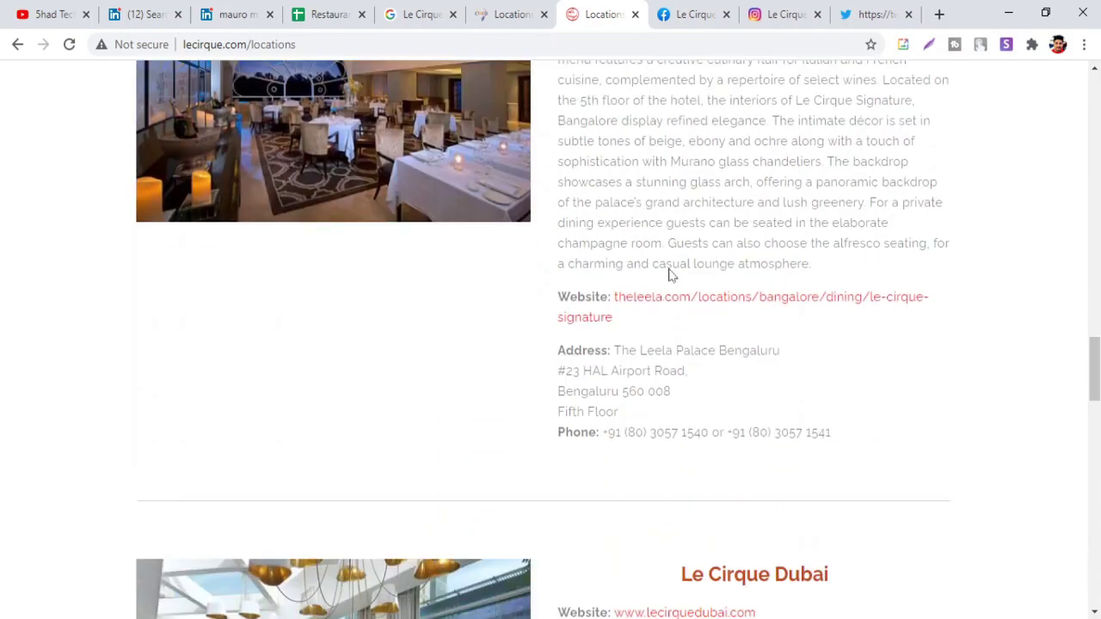
{"action": "scroll", "coordinate": [671, 266], "scroll_direction": "up", "scroll_amount": 15}
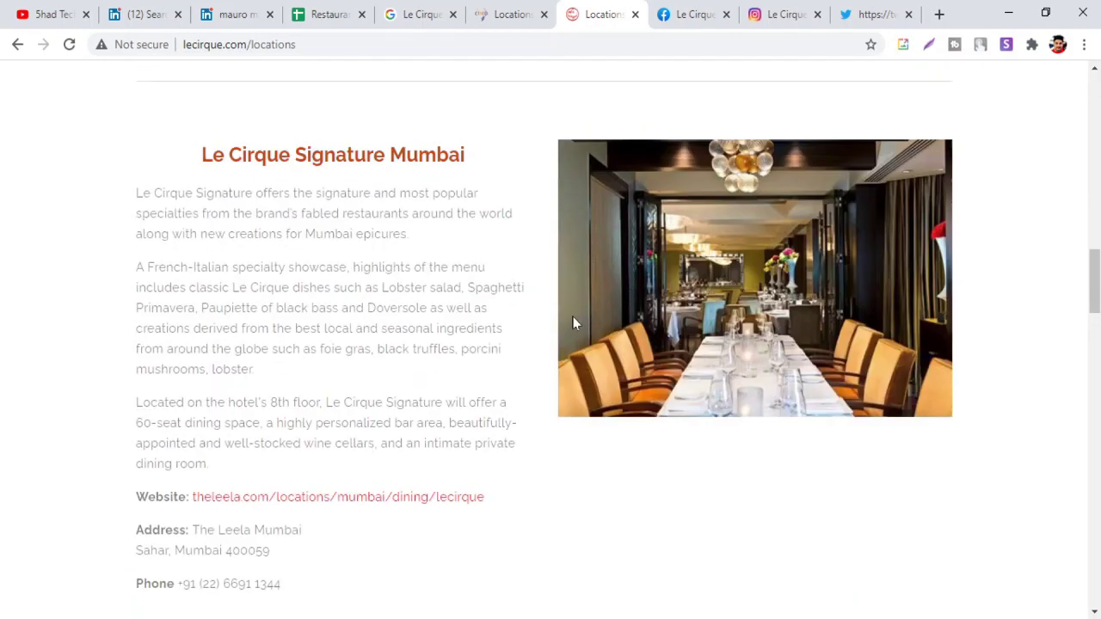
{"action": "scroll", "coordinate": [467, 349], "scroll_direction": "up", "scroll_amount": 4}
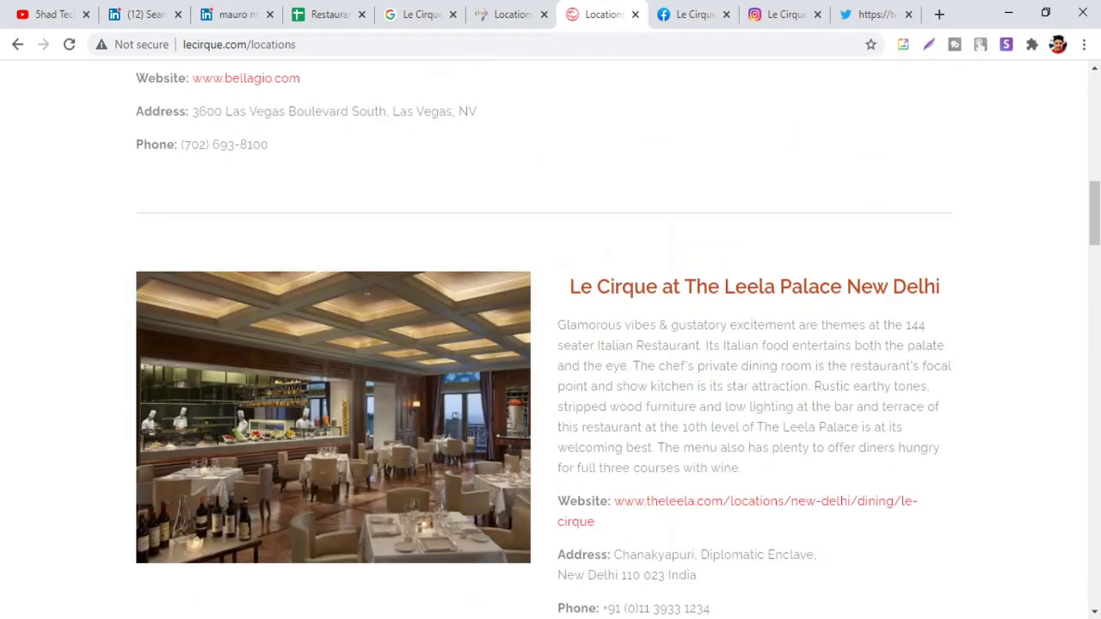
{"action": "scroll", "coordinate": [742, 325], "scroll_direction": "up", "scroll_amount": 4}
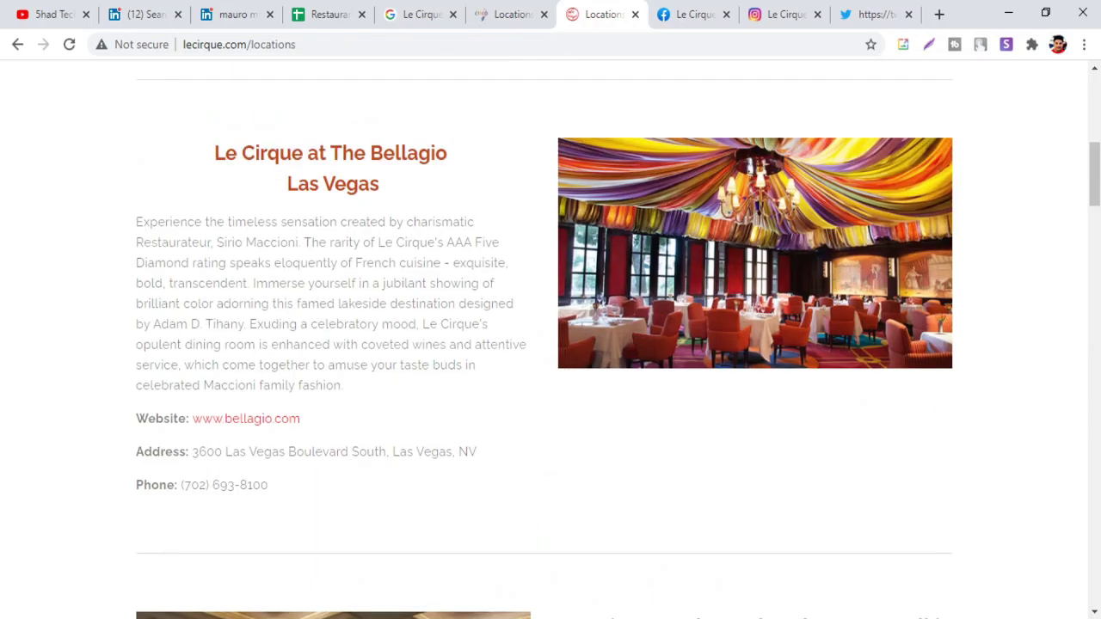
{"action": "scroll", "coordinate": [412, 348], "scroll_direction": "up", "scroll_amount": 5}
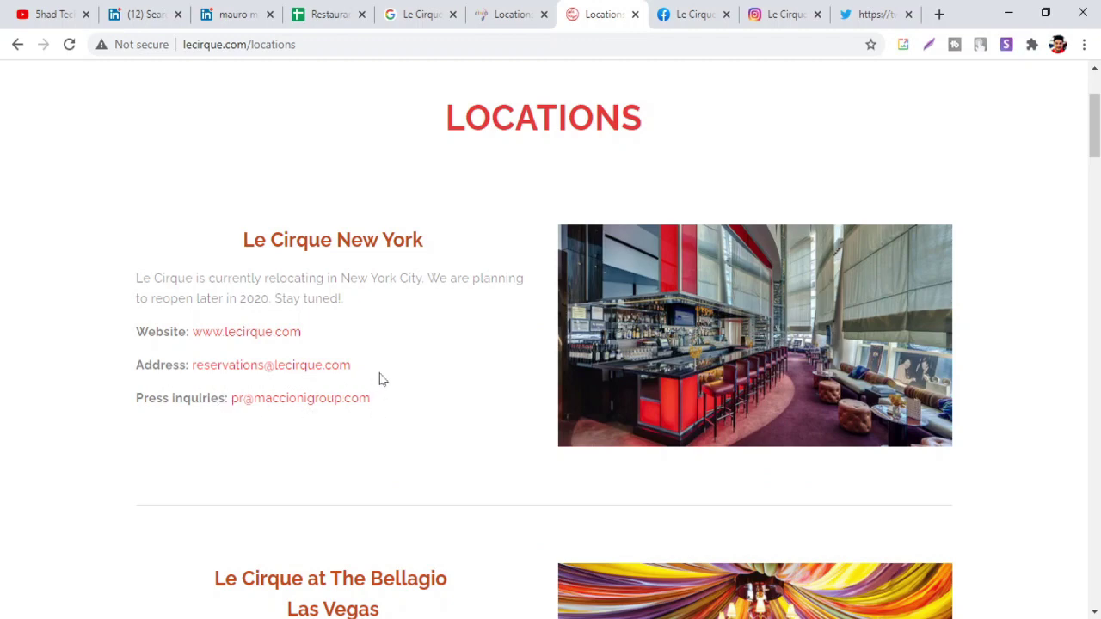
{"action": "scroll", "coordinate": [368, 283], "scroll_direction": "down", "scroll_amount": 2}
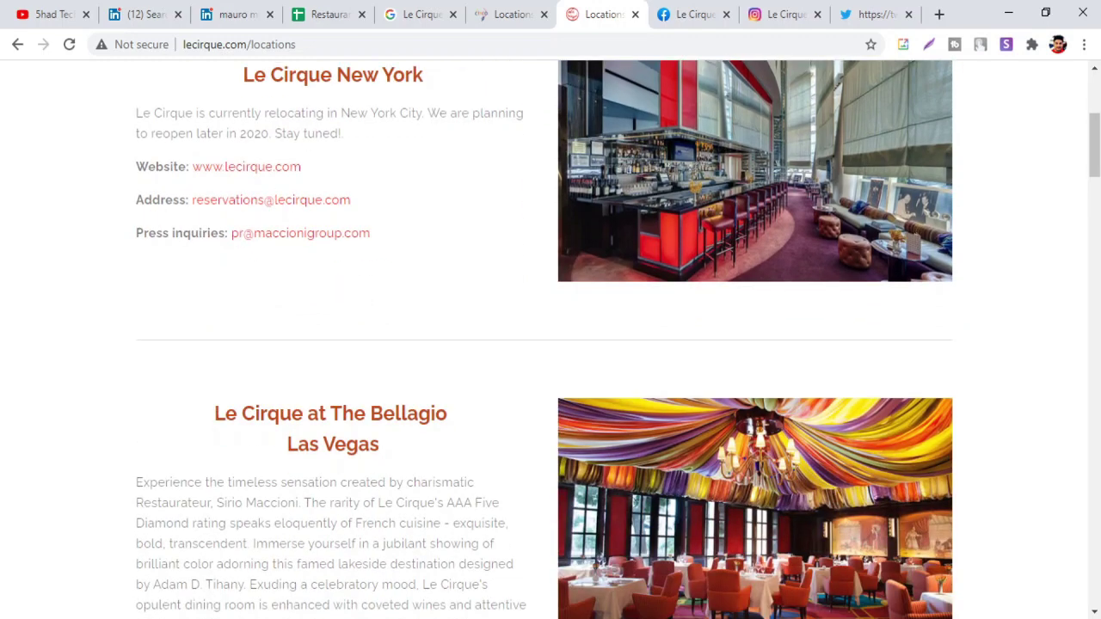
{"action": "scroll", "coordinate": [368, 283], "scroll_direction": "down", "scroll_amount": 2}
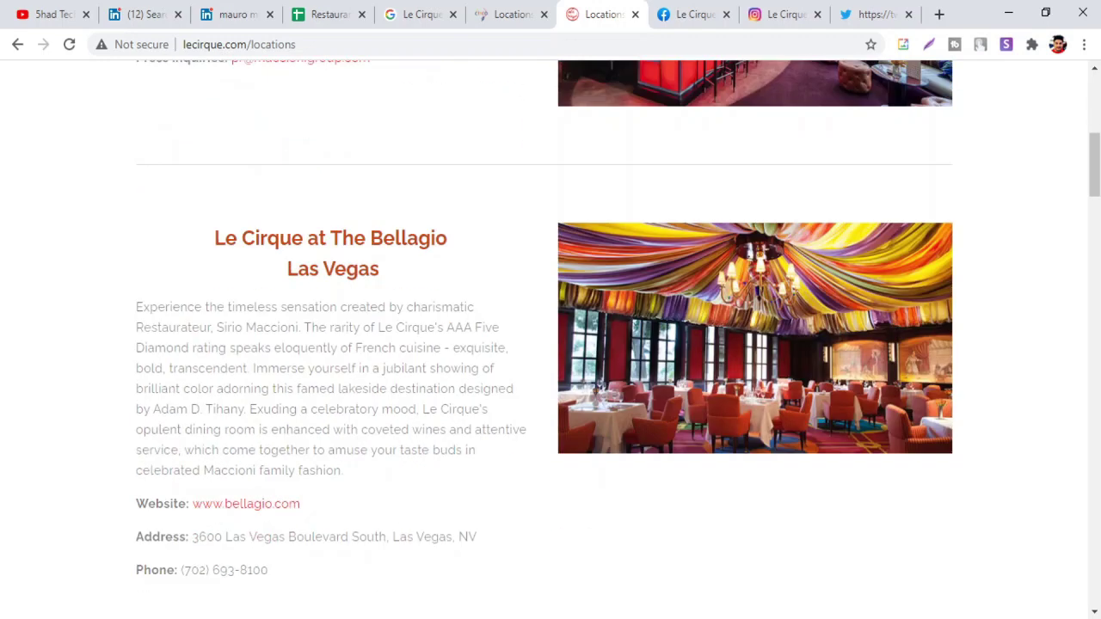
{"action": "scroll", "coordinate": [551, 344], "scroll_direction": "down", "scroll_amount": 2}
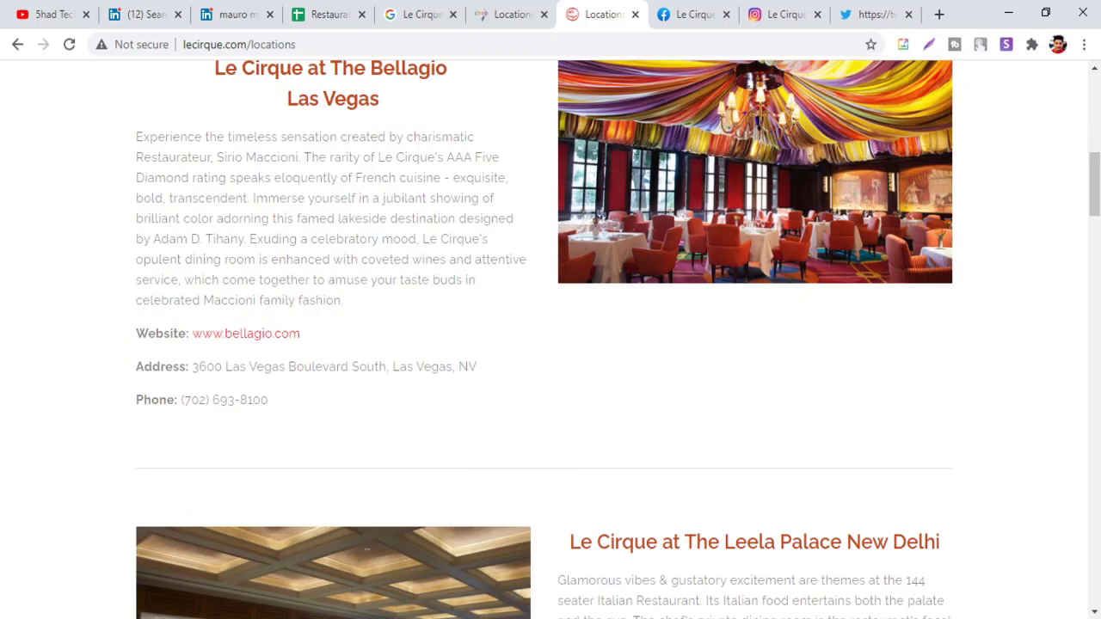
{"action": "scroll", "coordinate": [398, 348], "scroll_direction": "up", "scroll_amount": 6}
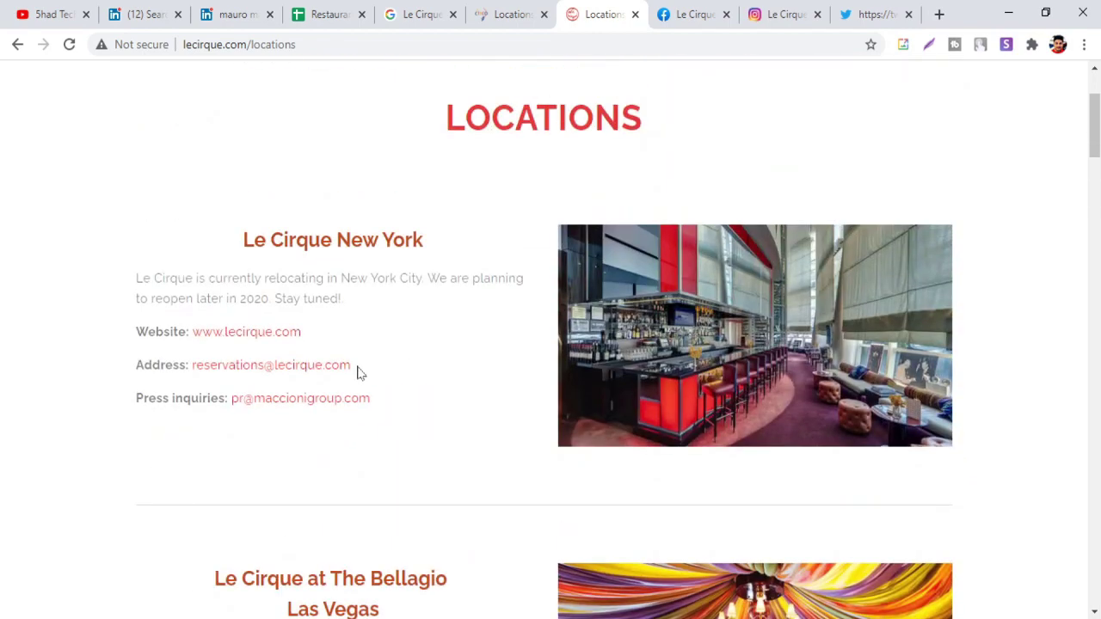
{"action": "left_click_drag", "start_coordinate": [359, 373], "coordinate": [191, 370]}
{"action": "key", "text": "ctrl+c"}
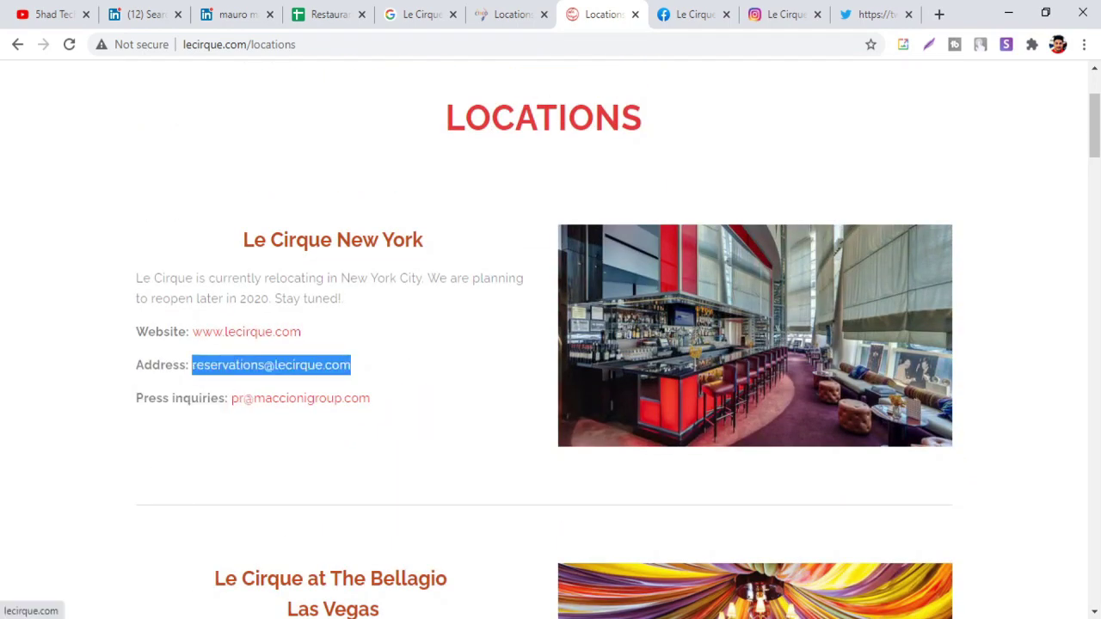
{"action": "left_click", "coordinate": [695, 14]}
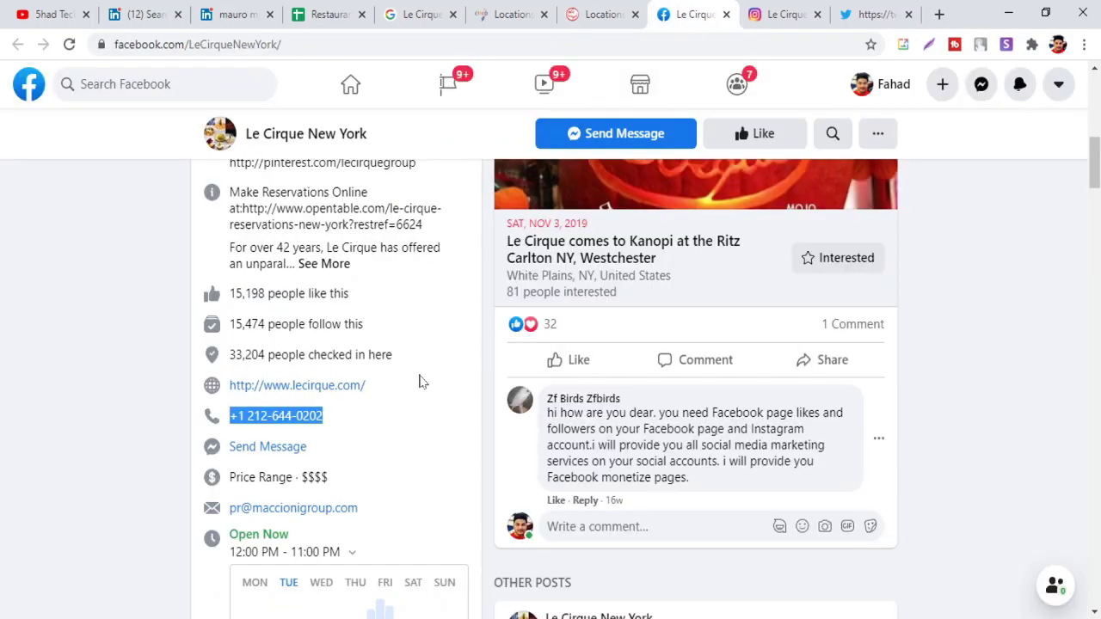
{"action": "left_click", "coordinate": [323, 263]}
{"action": "scroll", "coordinate": [323, 263], "scroll_direction": "down", "scroll_amount": 3}
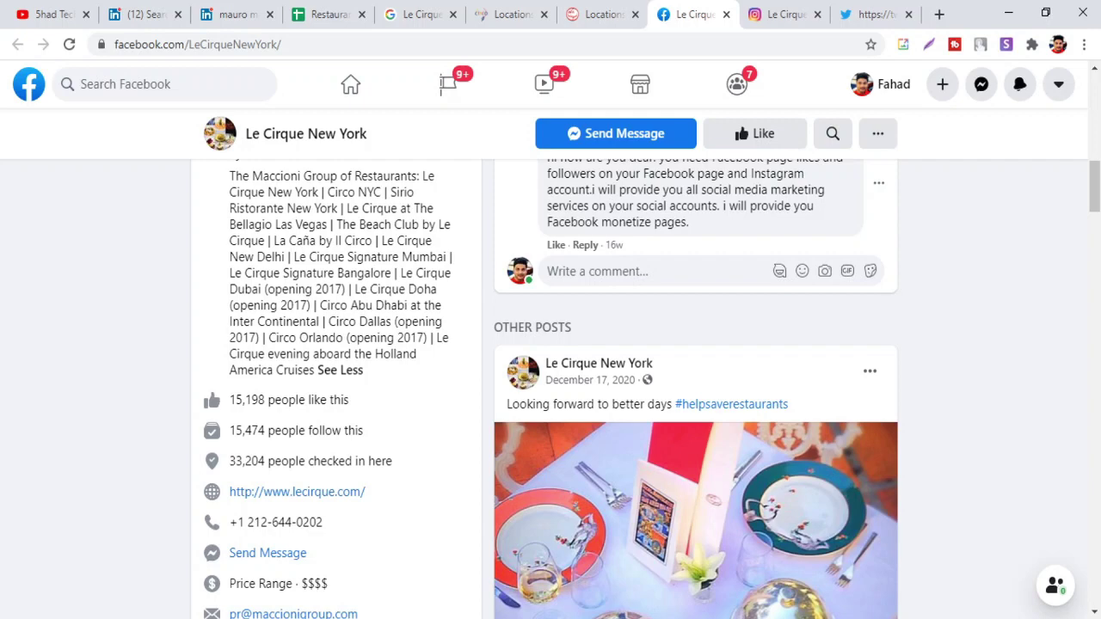
{"action": "scroll", "coordinate": [551, 344], "scroll_direction": "up", "scroll_amount": 1}
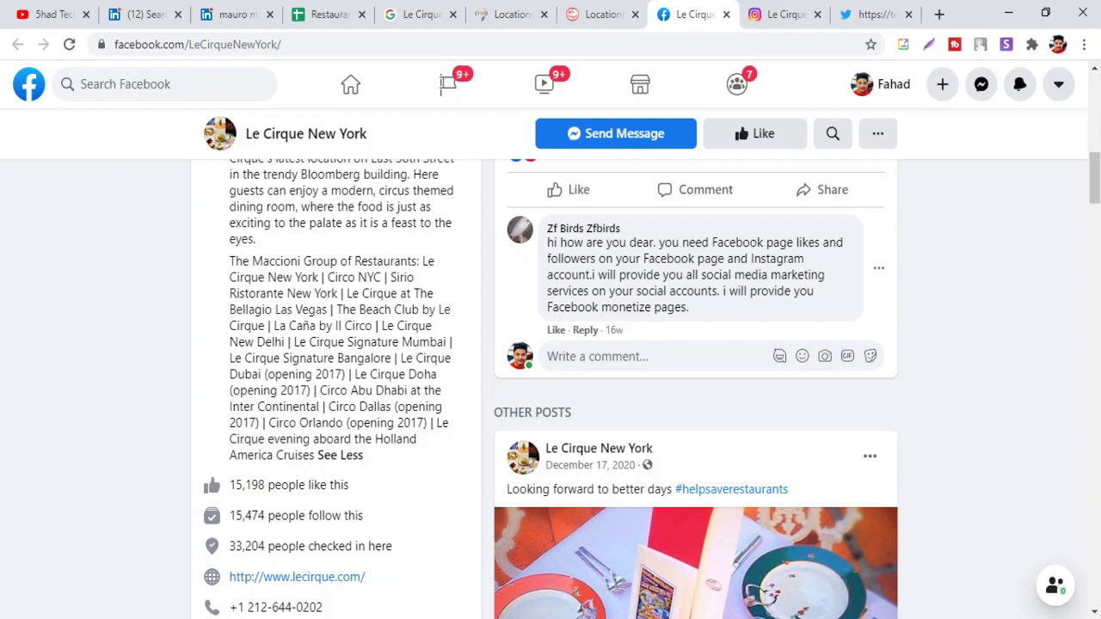
{"action": "scroll", "coordinate": [372, 326], "scroll_direction": "down", "scroll_amount": 2}
{"action": "scroll", "coordinate": [370, 317], "scroll_direction": "down", "scroll_amount": 1}
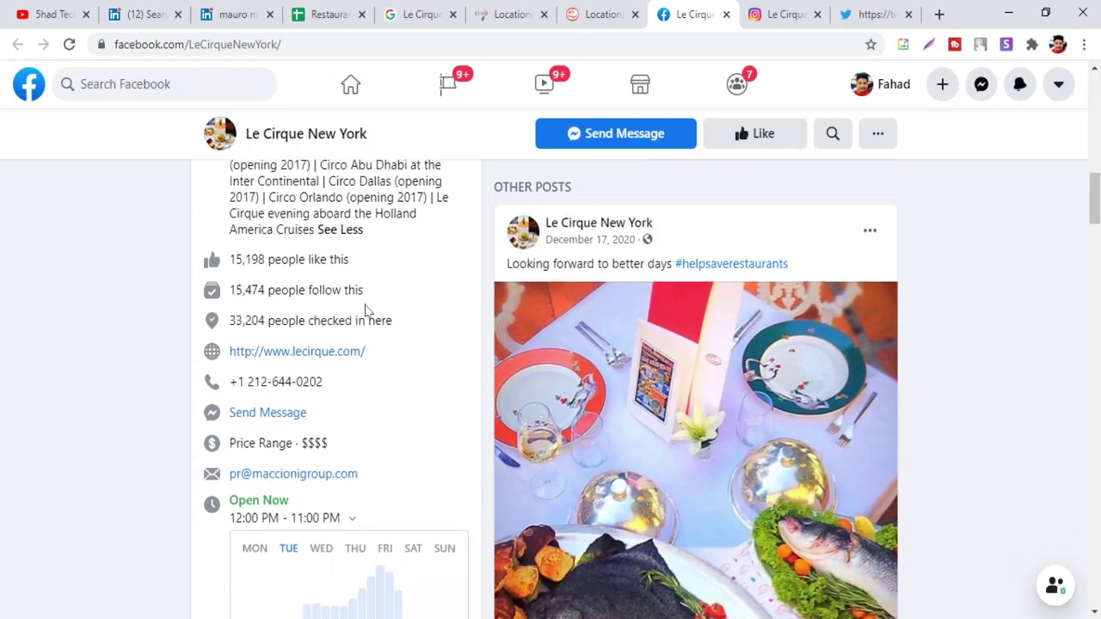
{"action": "key", "text": "ctrl+3"}
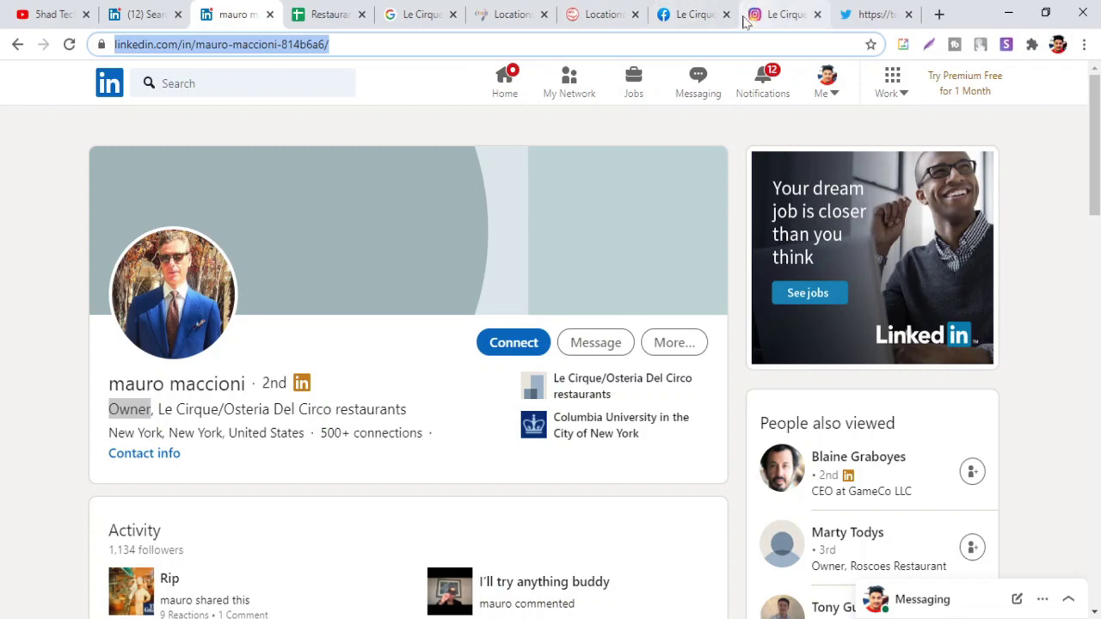
{"action": "left_click", "coordinate": [612, 24]}
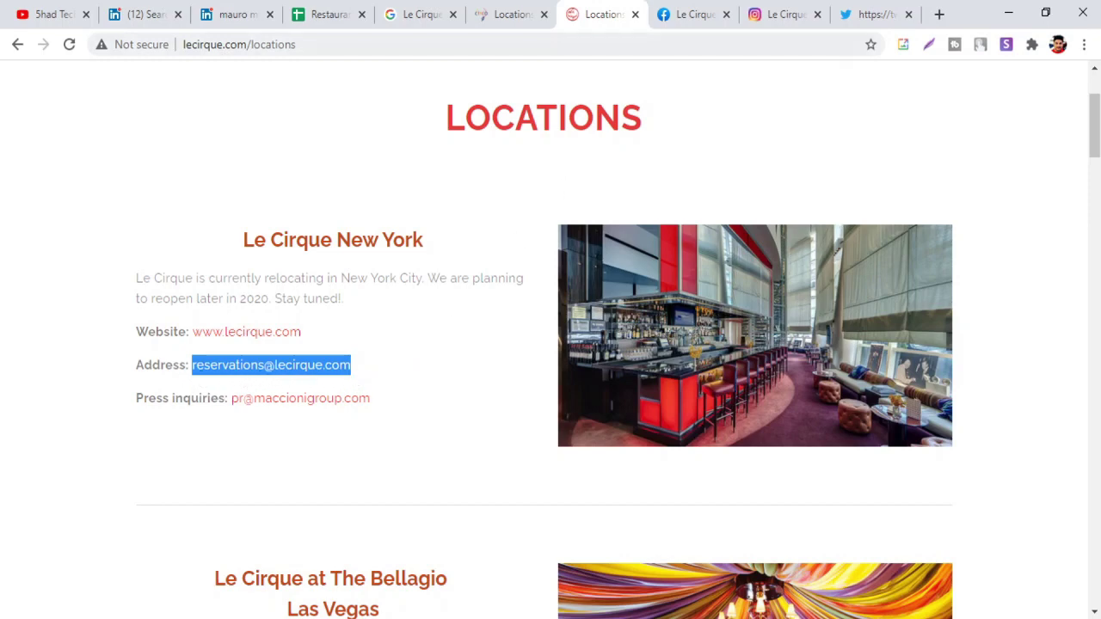
Paste the New York reservations e-mail into Address cell H3
{"action": "left_click", "coordinate": [338, 19]}
{"action": "key", "text": "ctrl+v"}
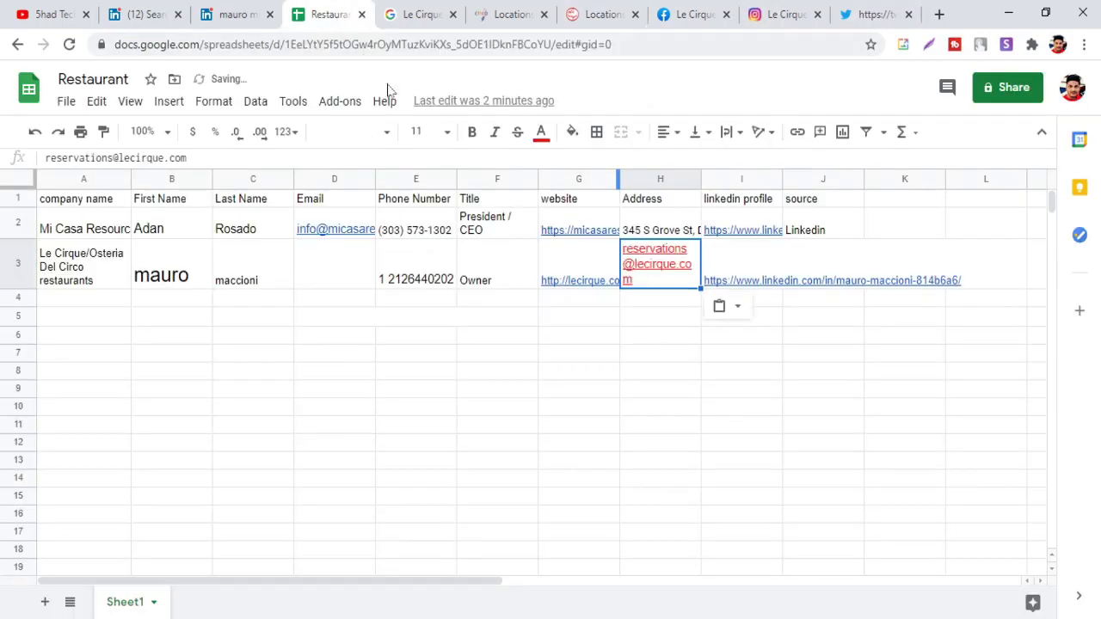
{"action": "left_click", "coordinate": [636, 299]}
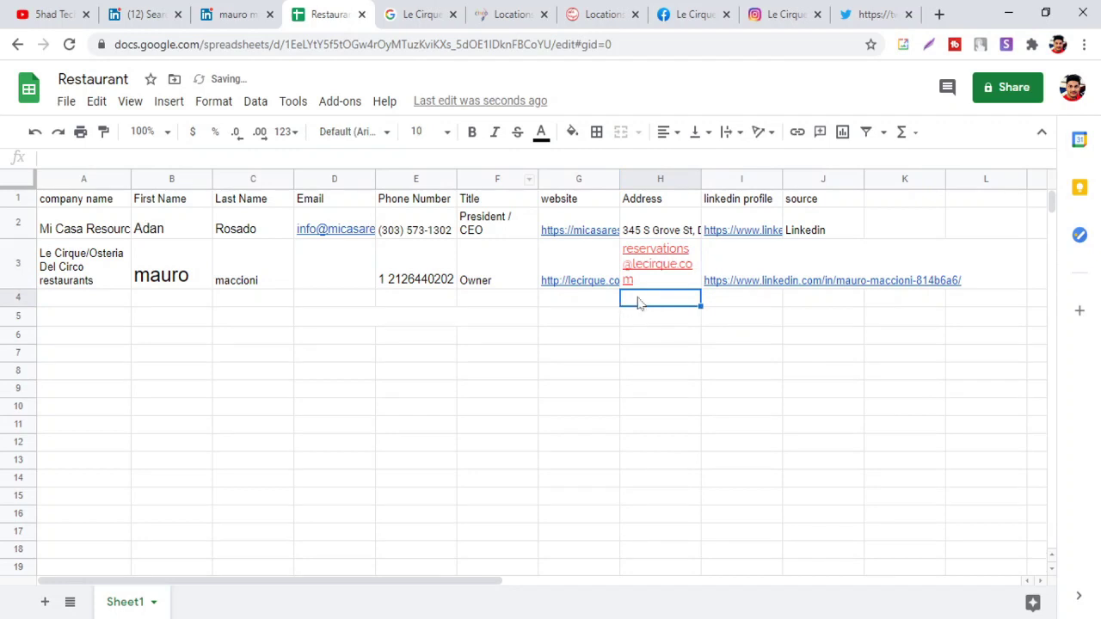
Enter 'Linkedin' as the source in J3, then go to the Le Cirque Facebook page
{"action": "mouse_move", "coordinate": [645, 279]}
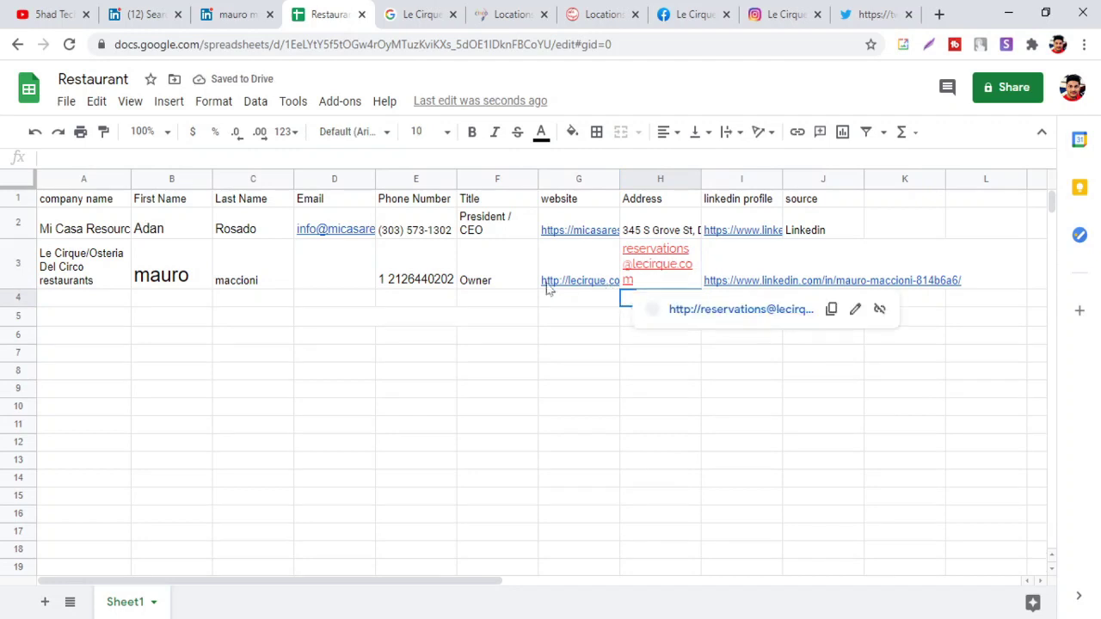
{"action": "left_click", "coordinate": [824, 259]}
{"action": "type", "text": "Linkedi"}
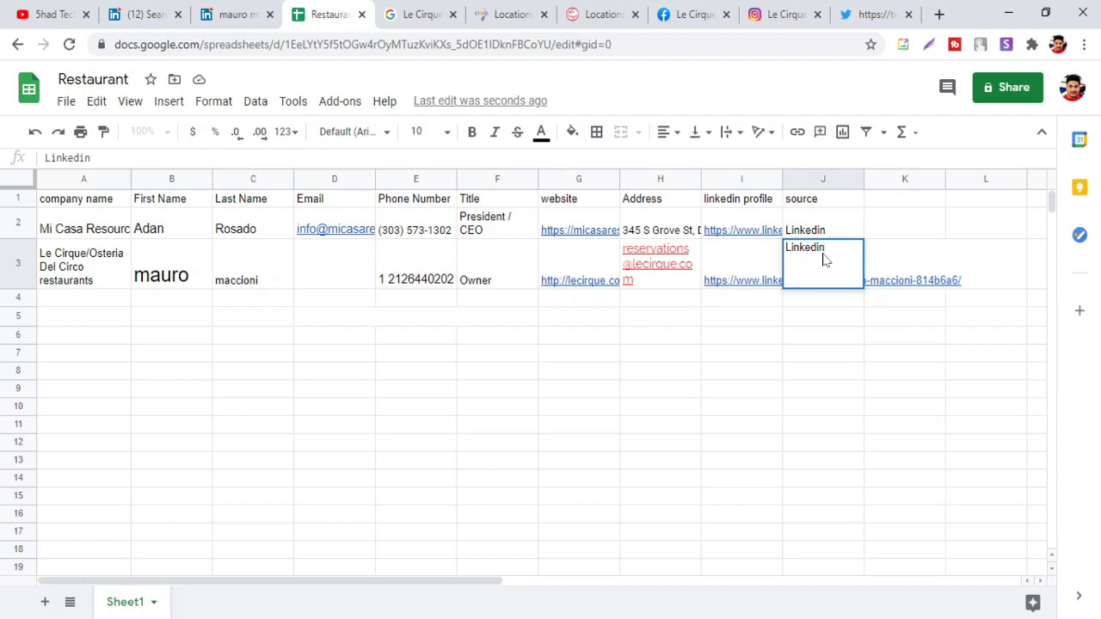
{"action": "type", "text": "n"}
{"action": "left_click", "coordinate": [365, 272]}
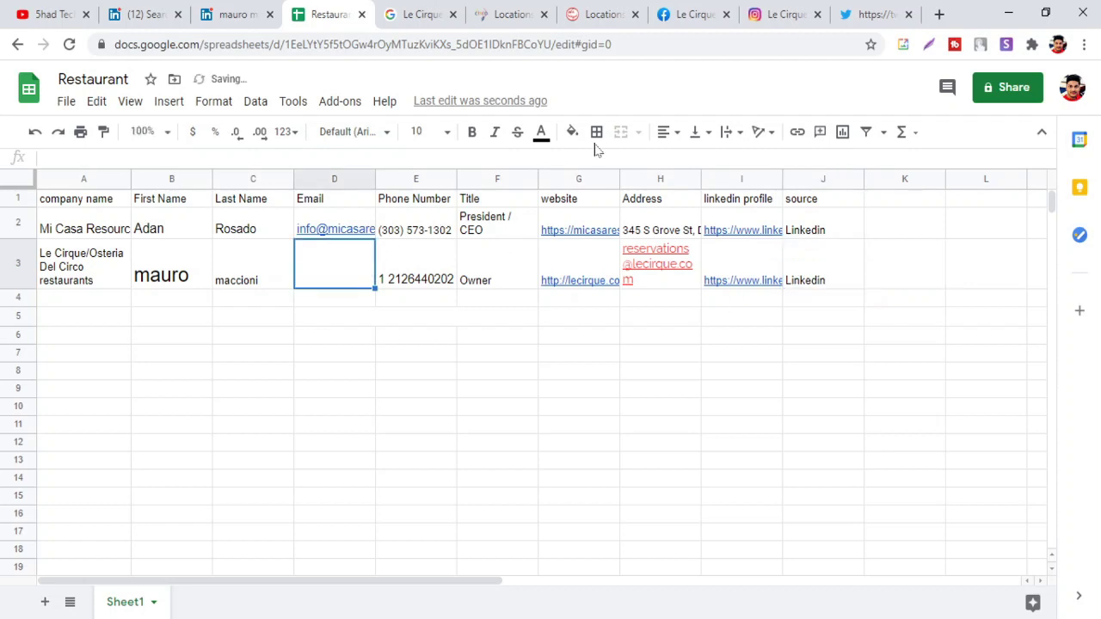
{"action": "left_click", "coordinate": [686, 14]}
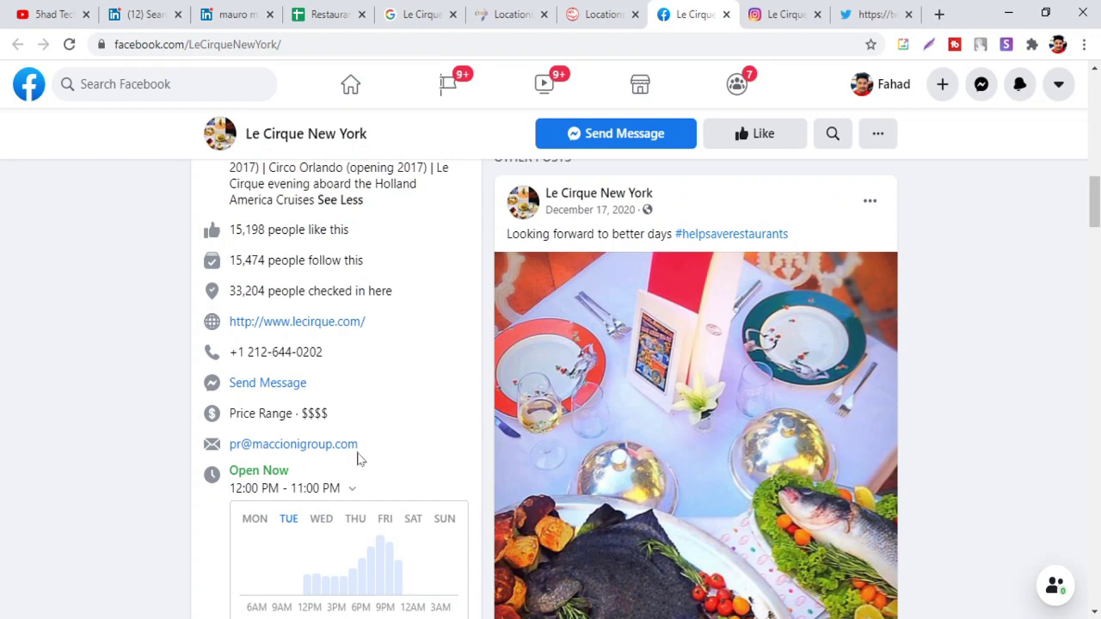
Copy the press-inquiries e-mail from Facebook into Email cell D3
{"action": "left_click_drag", "start_coordinate": [358, 451], "coordinate": [230, 463]}
{"action": "key", "text": "ctrl+c"}
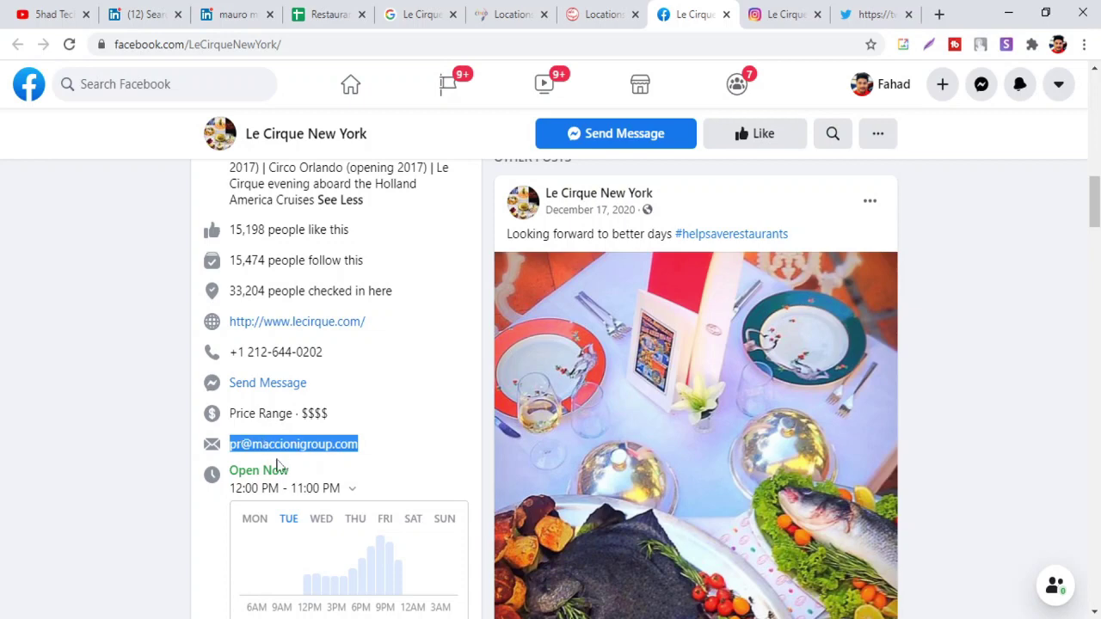
{"action": "left_click", "coordinate": [316, 14]}
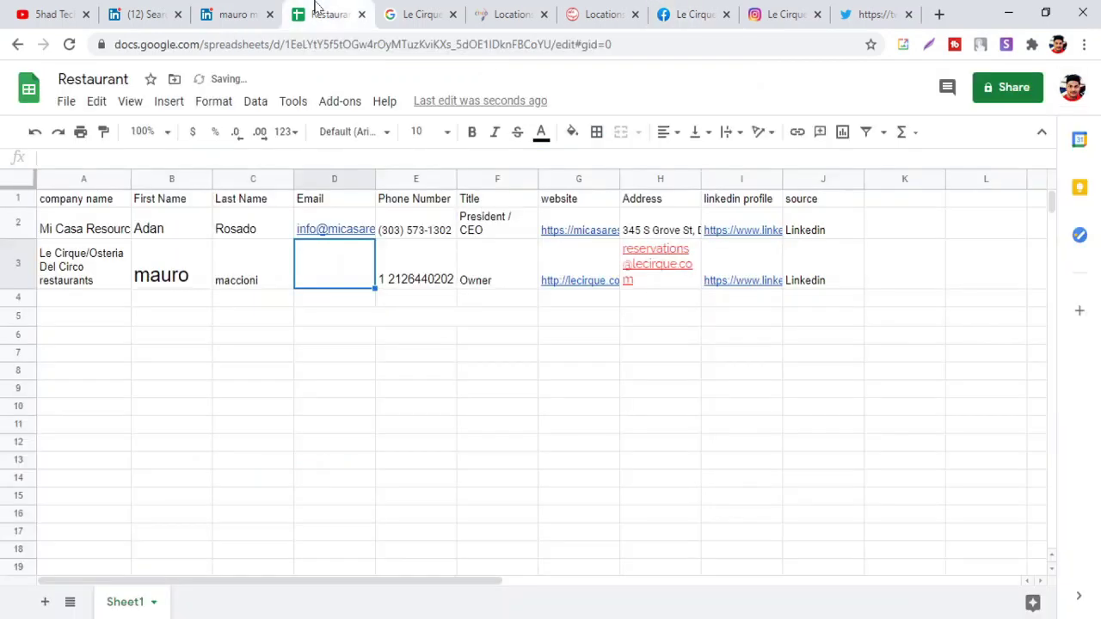
{"action": "key", "text": "ctrl+v"}
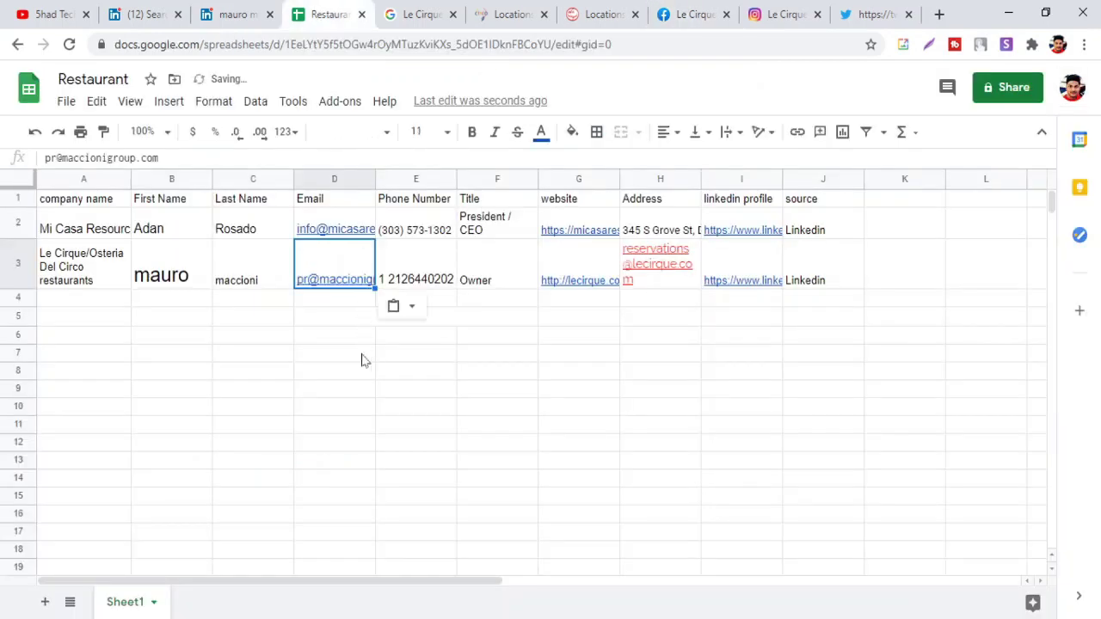
{"action": "left_click", "coordinate": [332, 353]}
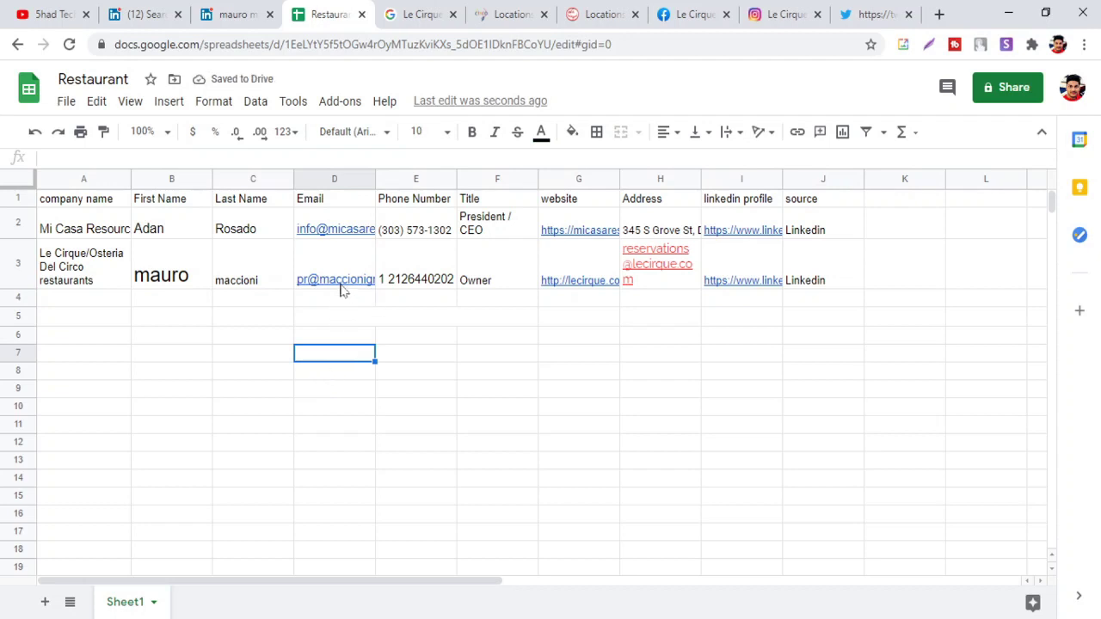
Shrink the first name in B3 to font size 12
{"action": "mouse_move", "coordinate": [329, 291]}
{"action": "left_click", "coordinate": [177, 291]}
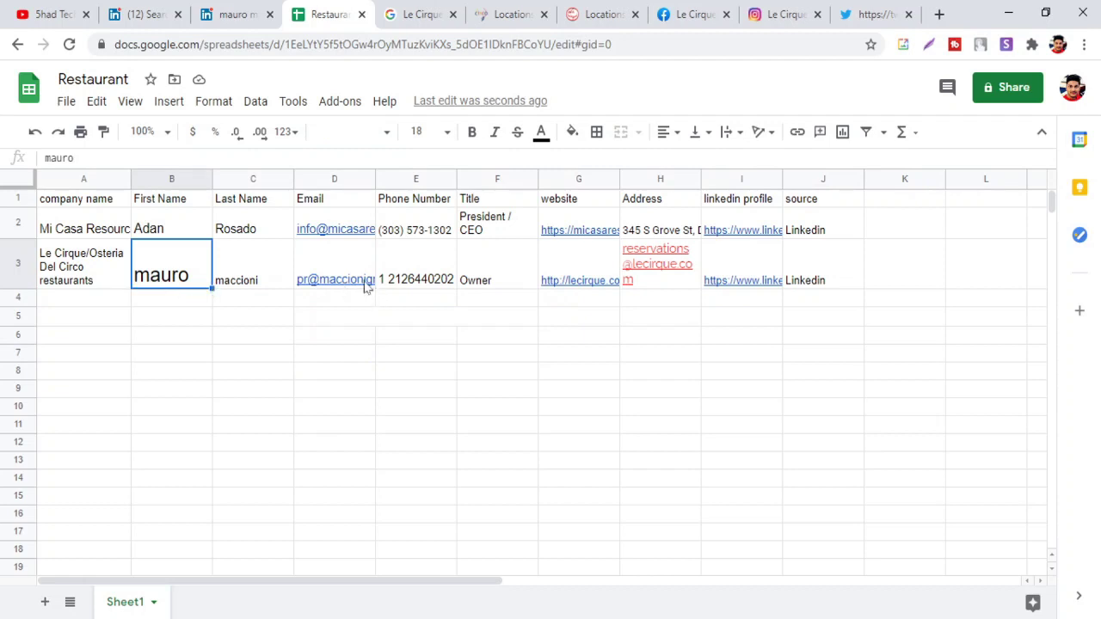
{"action": "left_click", "coordinate": [446, 135]}
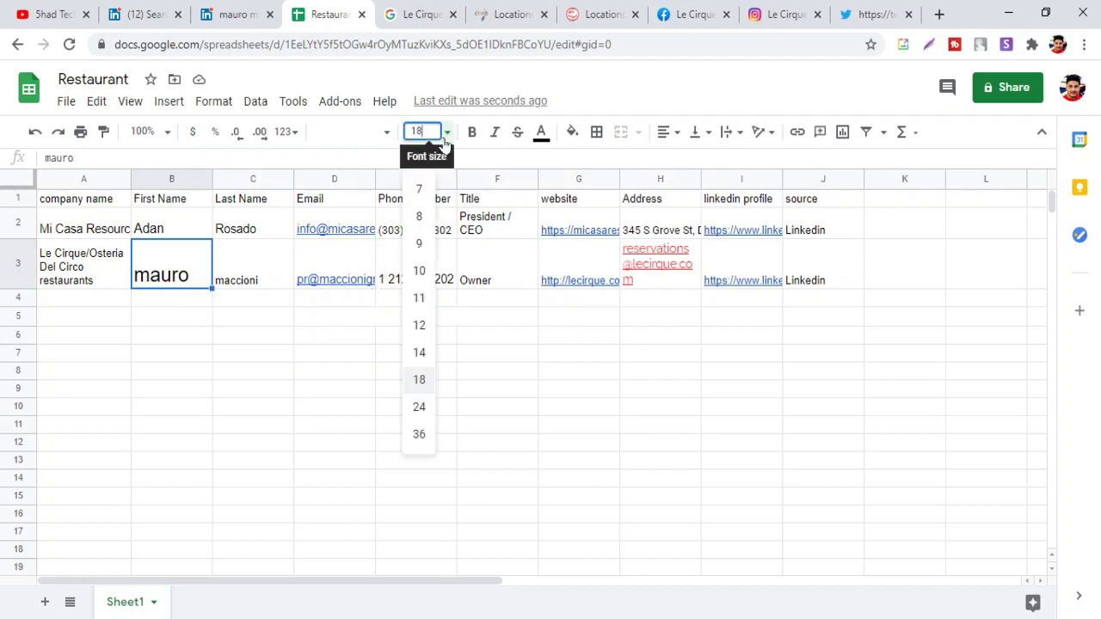
{"action": "left_click", "coordinate": [419, 325]}
{"action": "left_click", "coordinate": [352, 341]}
Change H3's red e-mail text to black
{"action": "left_click", "coordinate": [675, 271]}
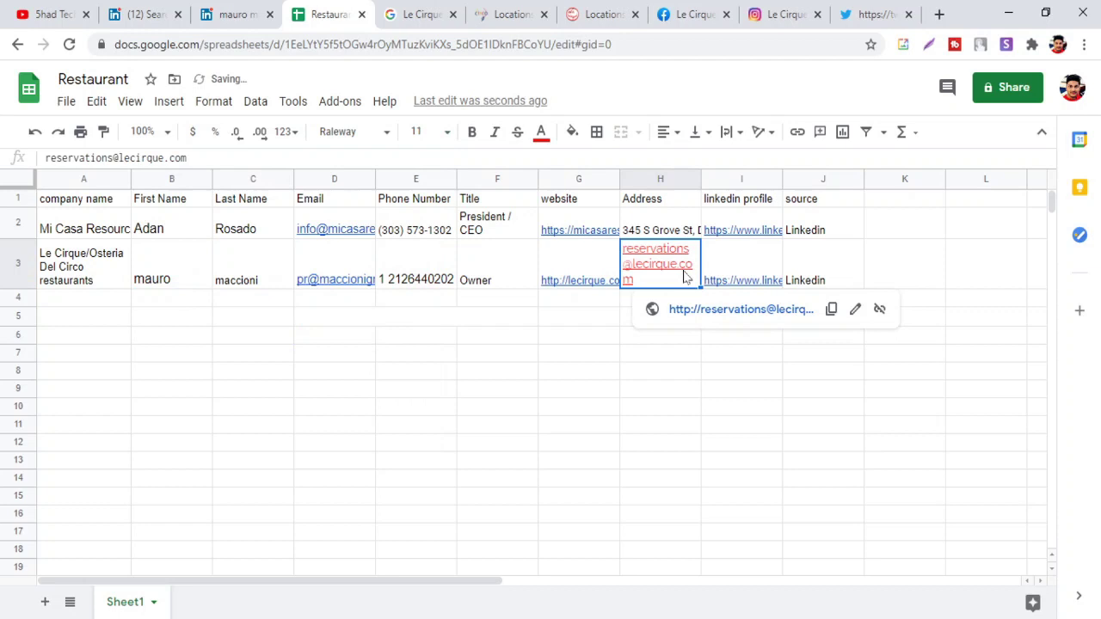
{"action": "left_click", "coordinate": [541, 133]}
{"action": "left_click", "coordinate": [547, 190]}
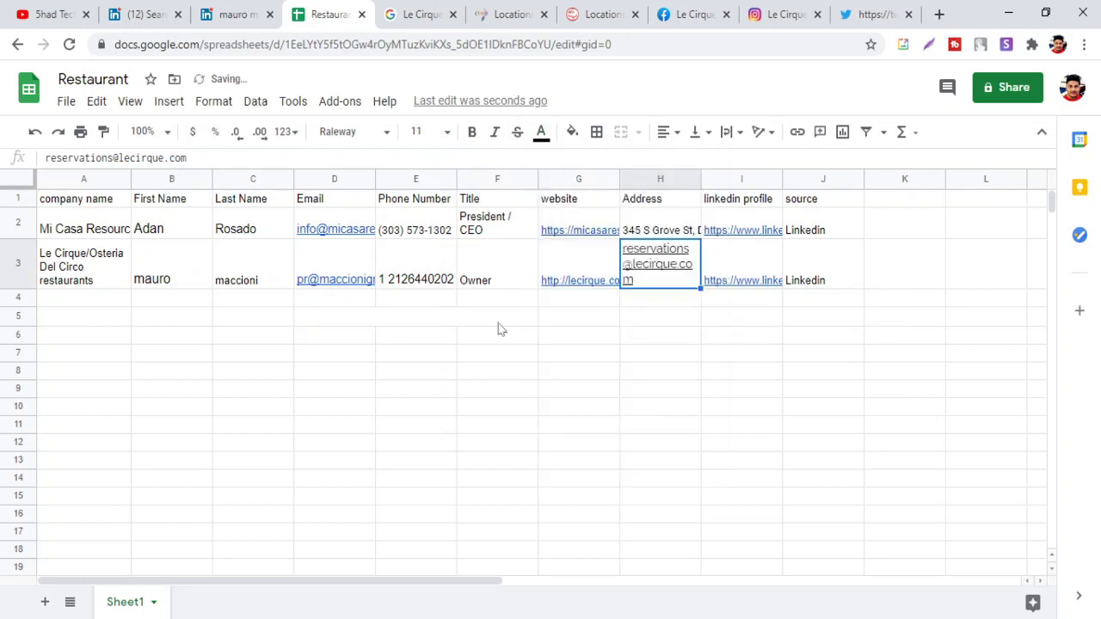
{"action": "left_click", "coordinate": [478, 346]}
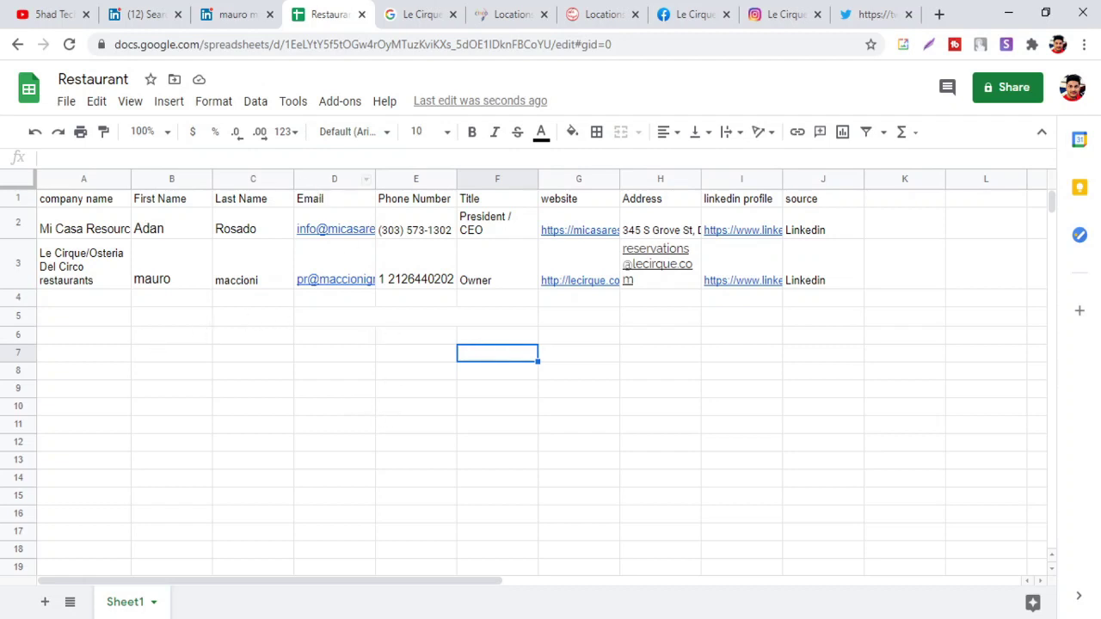
Close the Location, Le Cirque and Twitter tabs and bring up the LinkedIn people search results
{"action": "left_click", "coordinate": [233, 10]}
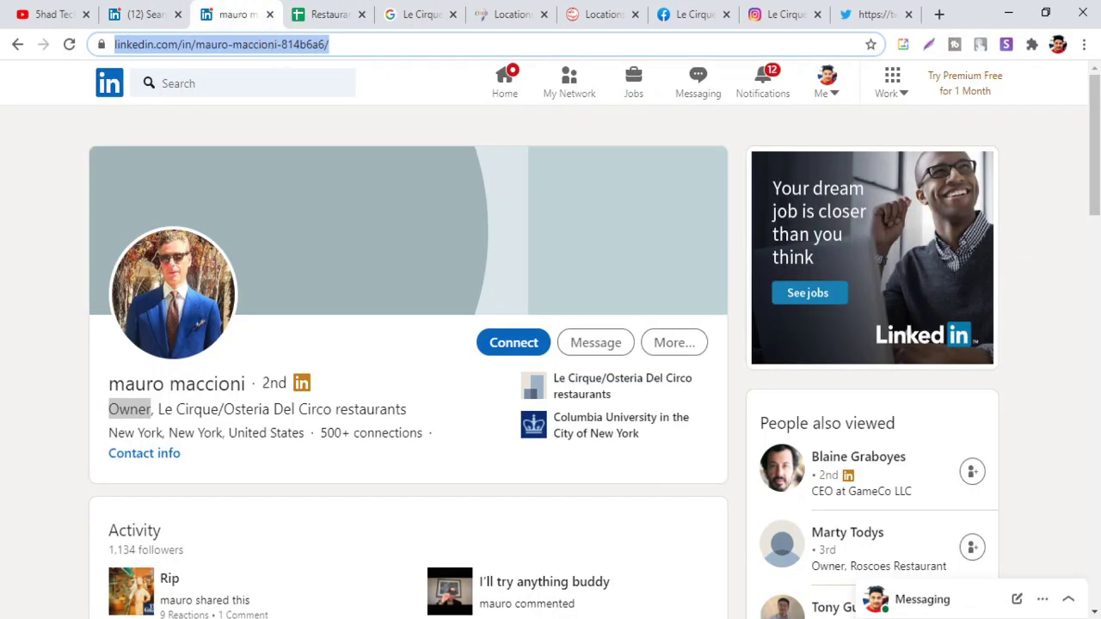
{"action": "left_click", "coordinate": [544, 17]}
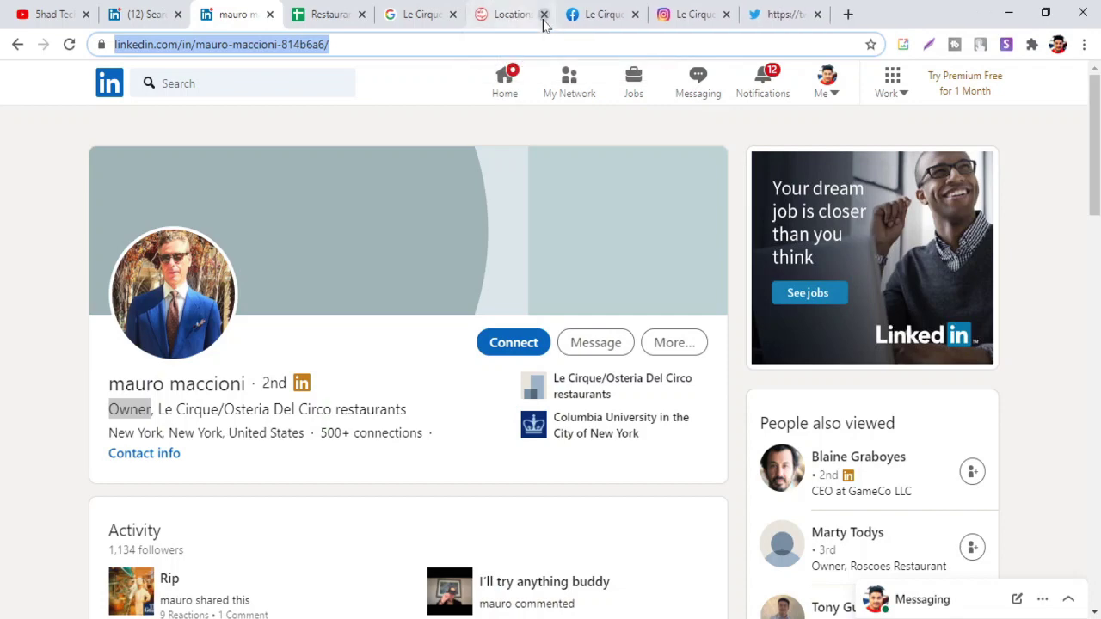
{"action": "left_click", "coordinate": [544, 17]}
{"action": "left_click", "coordinate": [544, 17]}
{"action": "left_click", "coordinate": [543, 17]}
{"action": "left_click", "coordinate": [544, 18]}
{"action": "key", "text": "ctrl+Tab"}
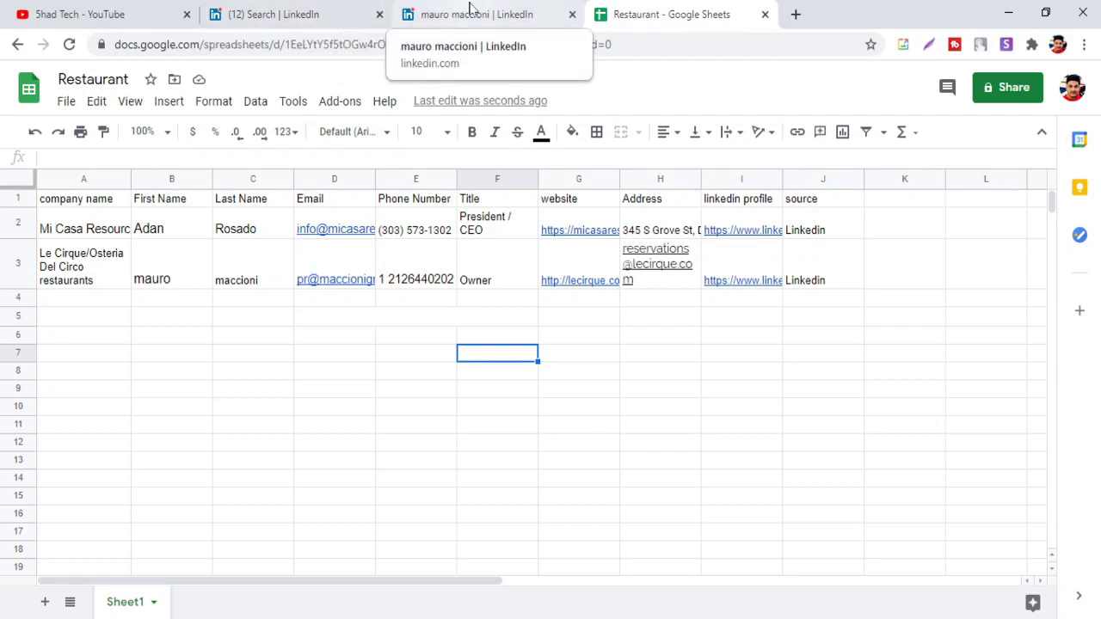
{"action": "left_click", "coordinate": [288, 21]}
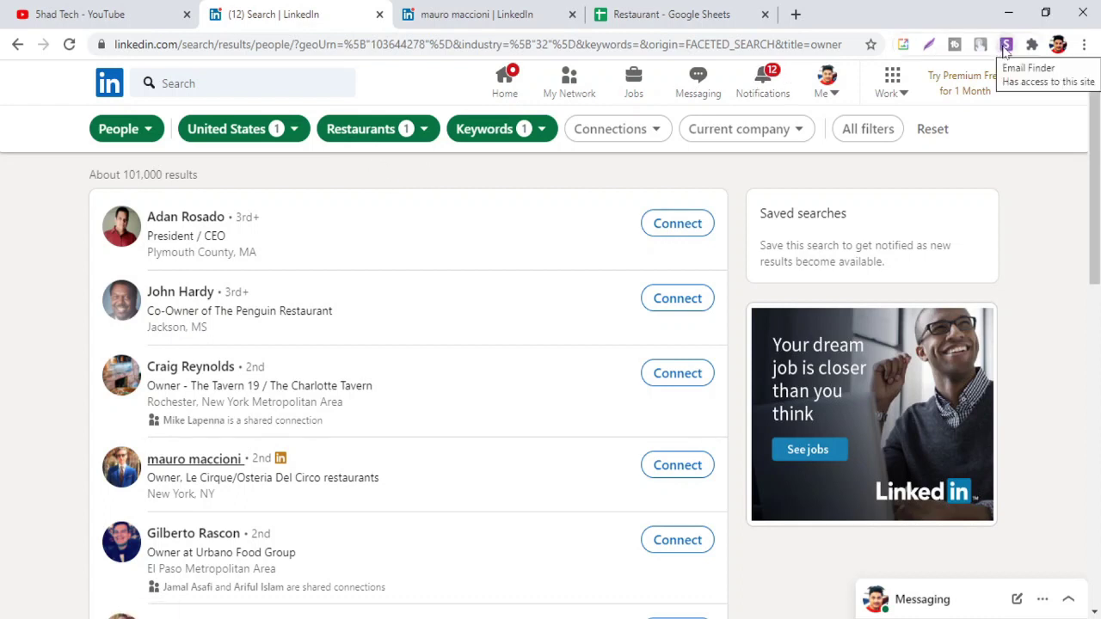
Run the Snov.io Email Finder extension on the LinkedIn results, review the people list, and log in
{"action": "left_click", "coordinate": [1006, 44]}
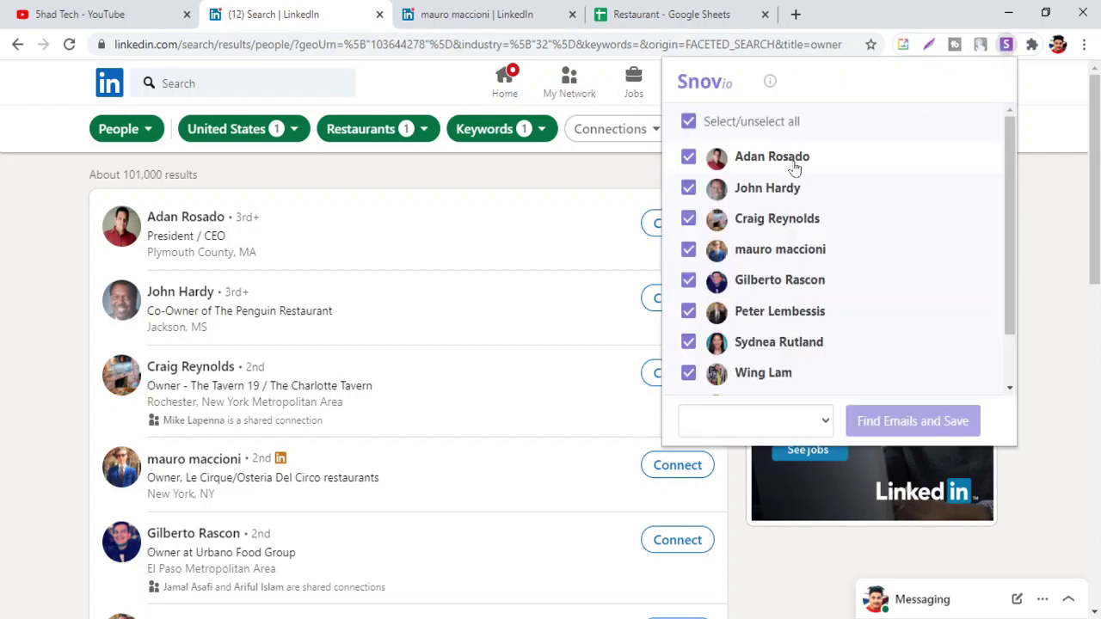
{"action": "scroll", "coordinate": [800, 214], "scroll_direction": "down", "scroll_amount": 1}
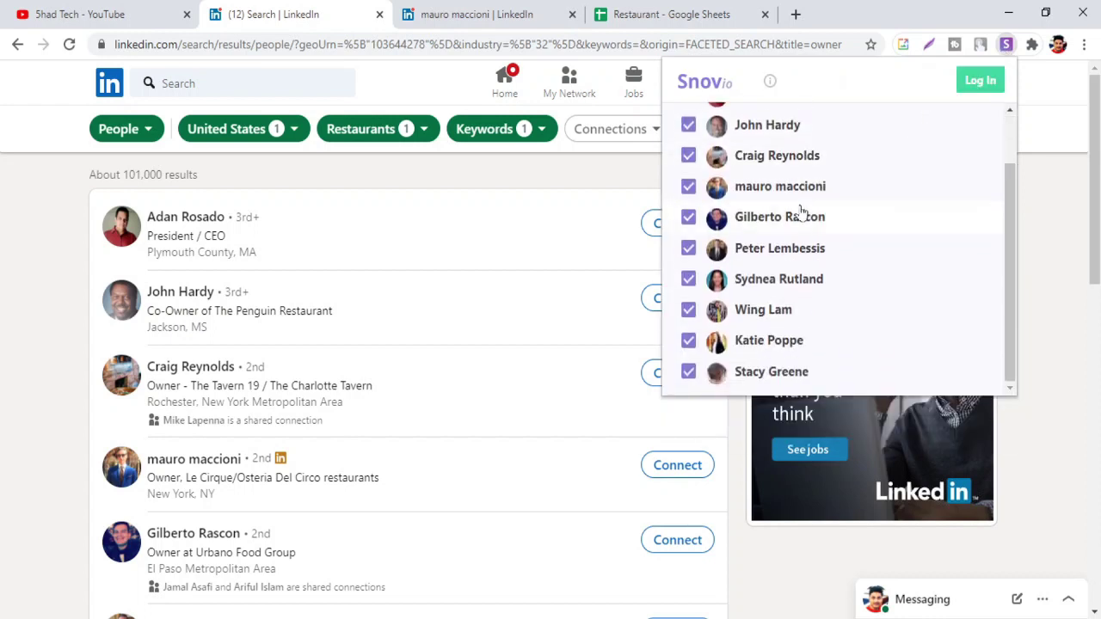
{"action": "scroll", "coordinate": [800, 213], "scroll_direction": "up", "scroll_amount": 1}
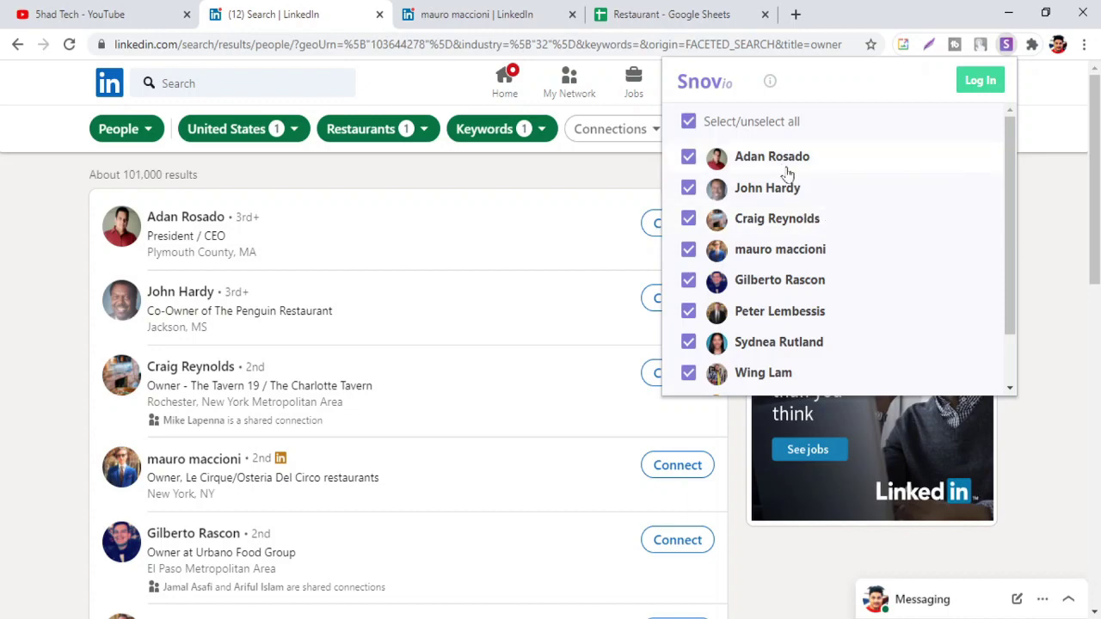
{"action": "scroll", "coordinate": [747, 168], "scroll_direction": "down", "scroll_amount": 1}
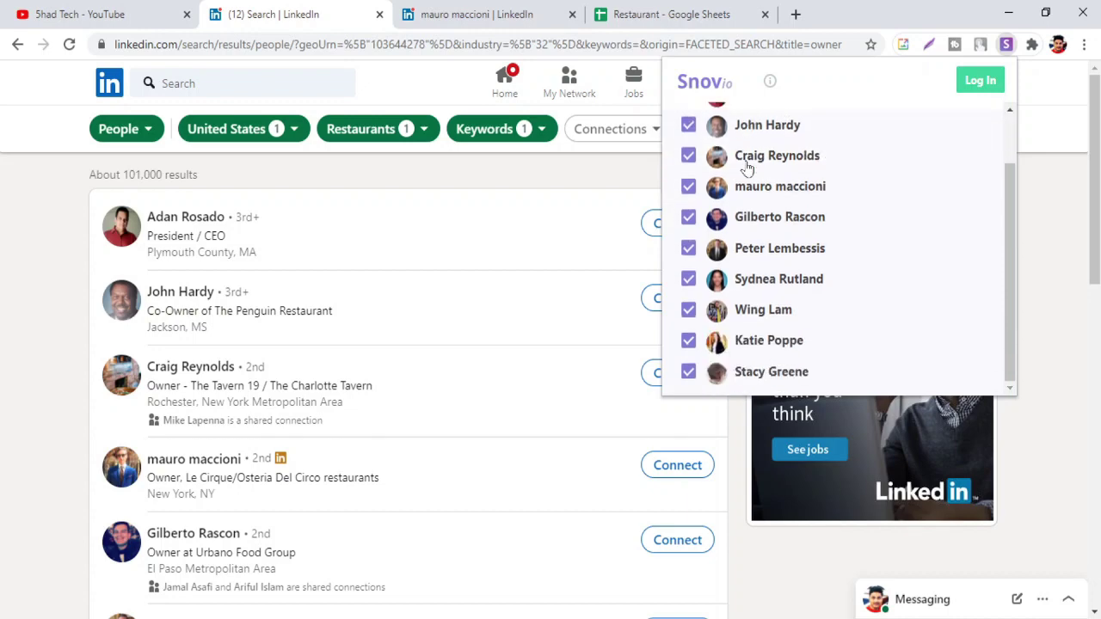
{"action": "scroll", "coordinate": [369, 266], "scroll_direction": "down", "scroll_amount": 7}
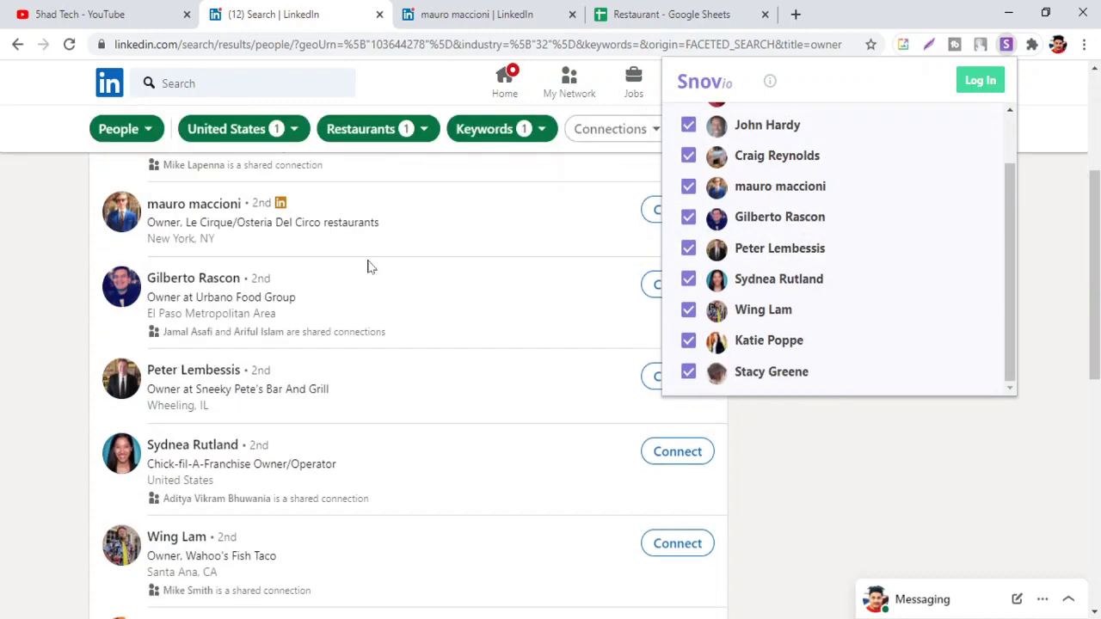
{"action": "scroll", "coordinate": [367, 265], "scroll_direction": "up", "scroll_amount": 3}
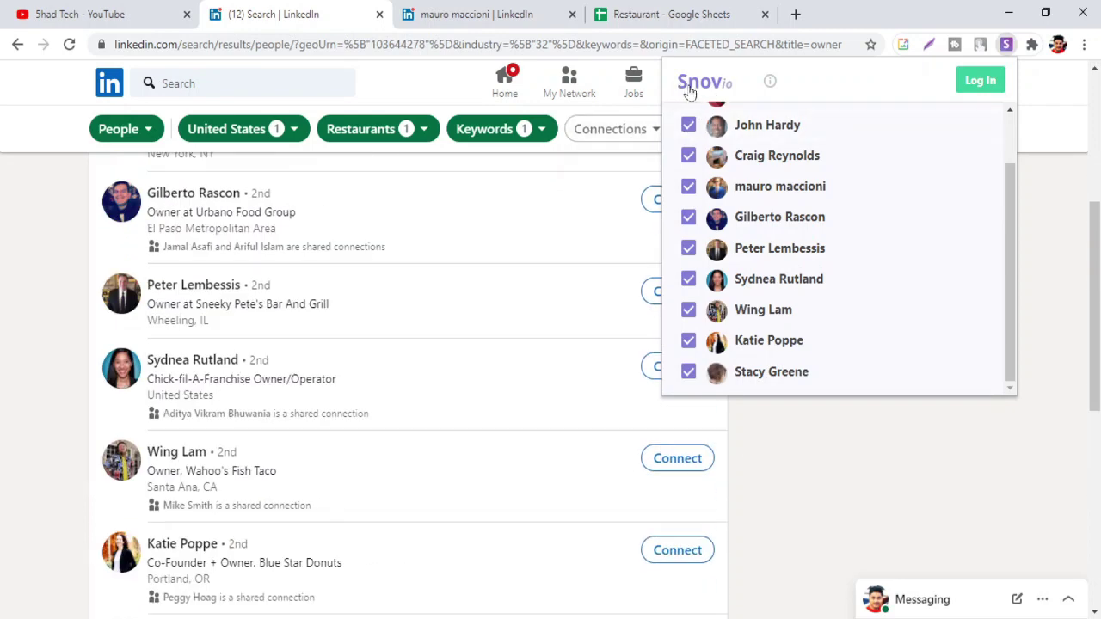
{"action": "left_click", "coordinate": [977, 81]}
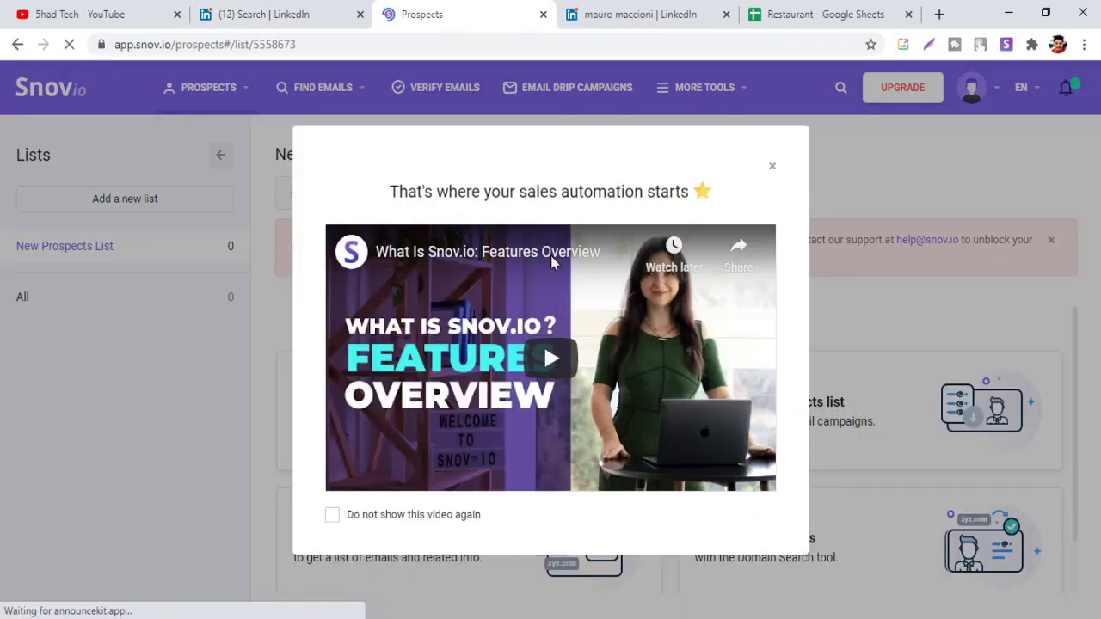
Close the welcome video, open Find Emails > Bulk Email Search, then return to LinkedIn results
{"action": "left_click", "coordinate": [772, 167]}
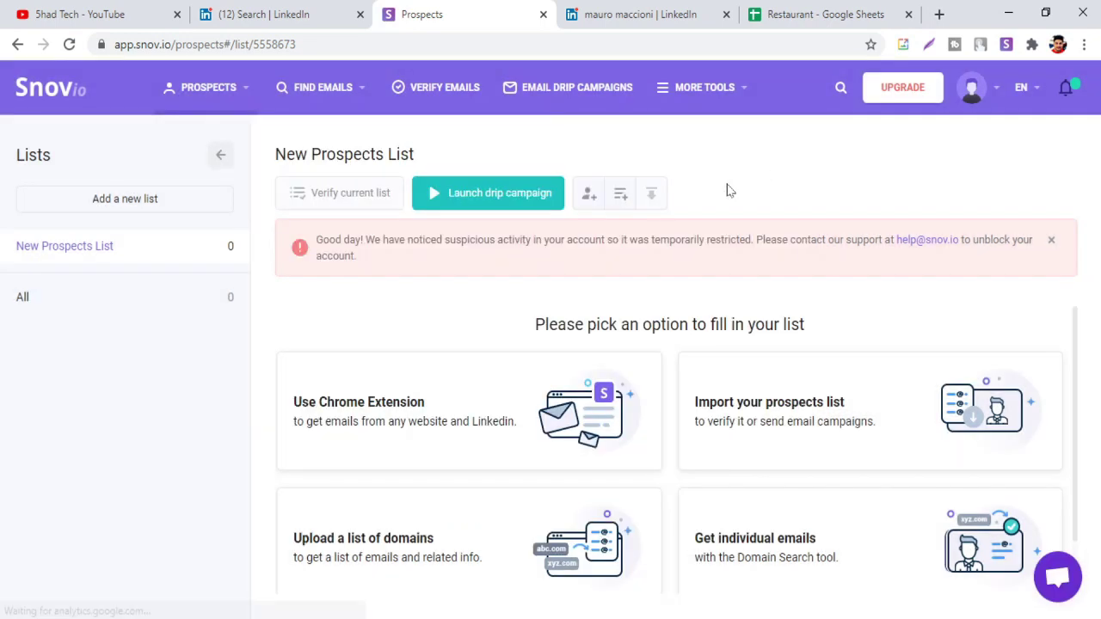
{"action": "mouse_move", "coordinate": [327, 93]}
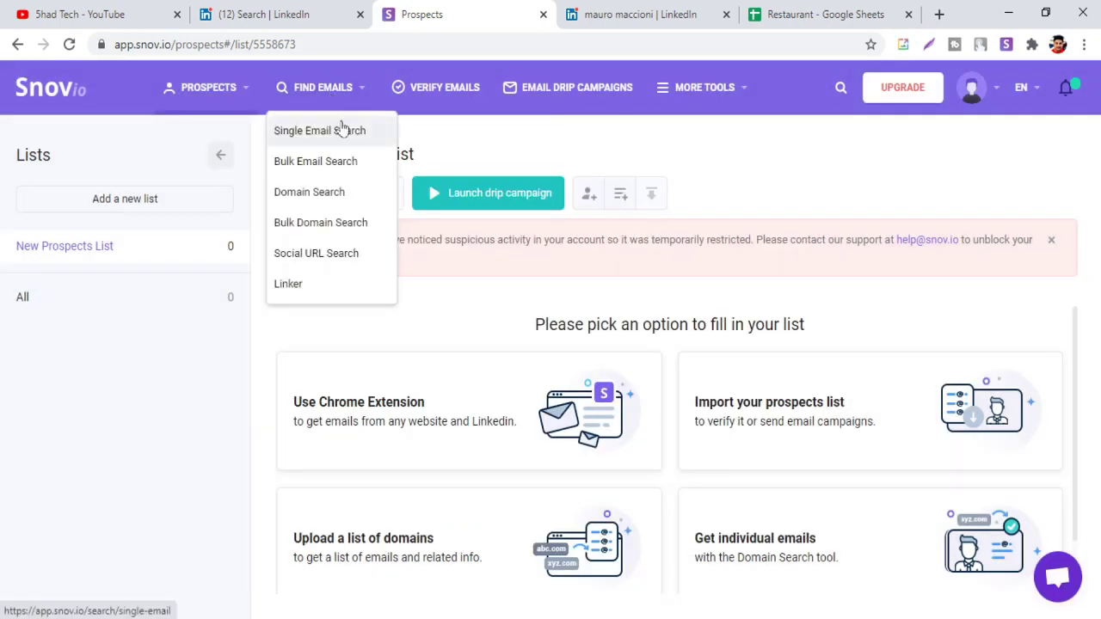
{"action": "left_click", "coordinate": [343, 161]}
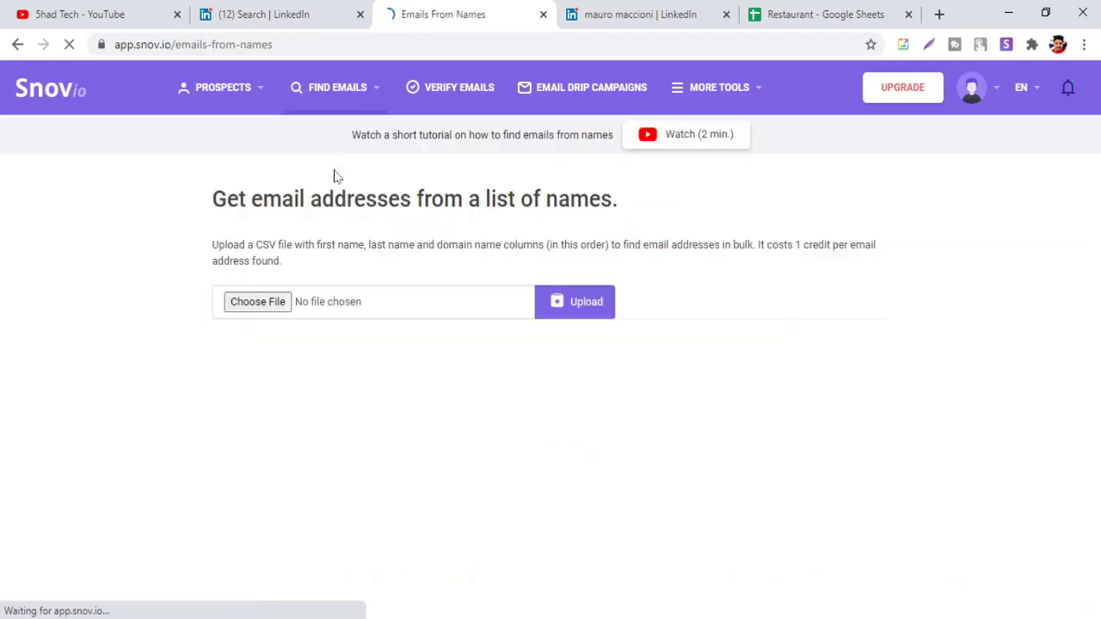
{"action": "left_click", "coordinate": [280, 21]}
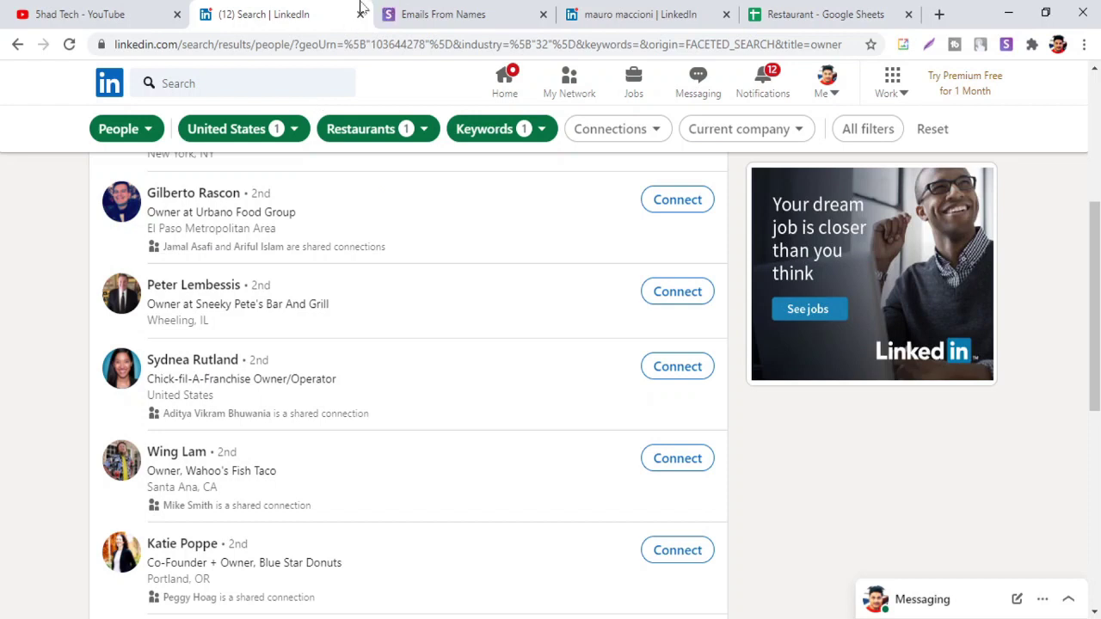
Rerun the recent LinkedIn search 'The Penguin Restaurant'
{"action": "left_click", "coordinate": [206, 83]}
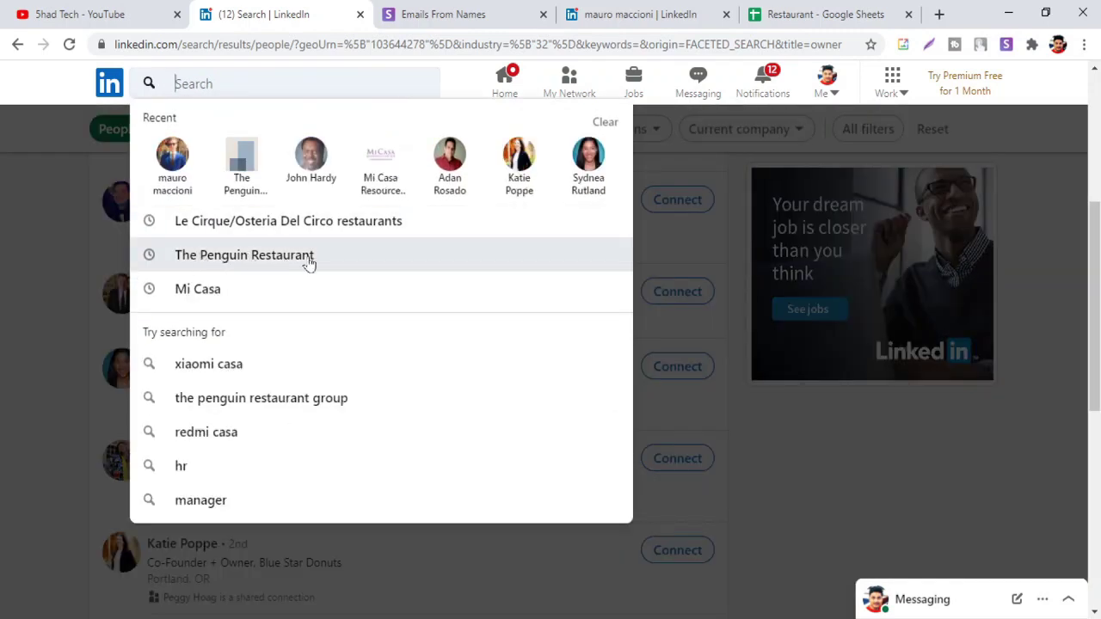
{"action": "left_click", "coordinate": [237, 260]}
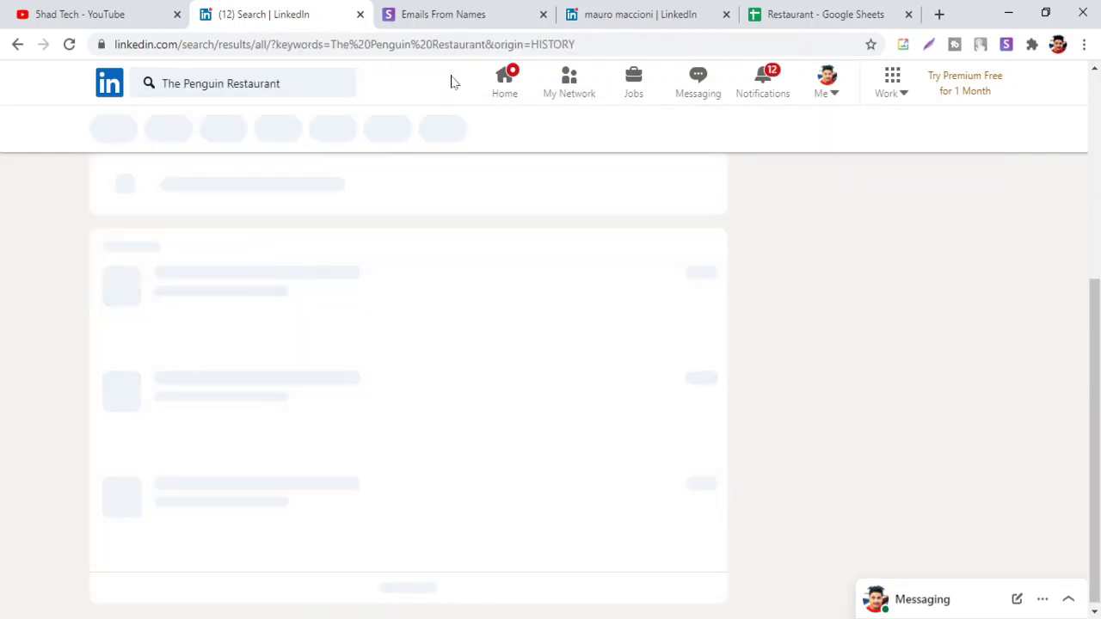